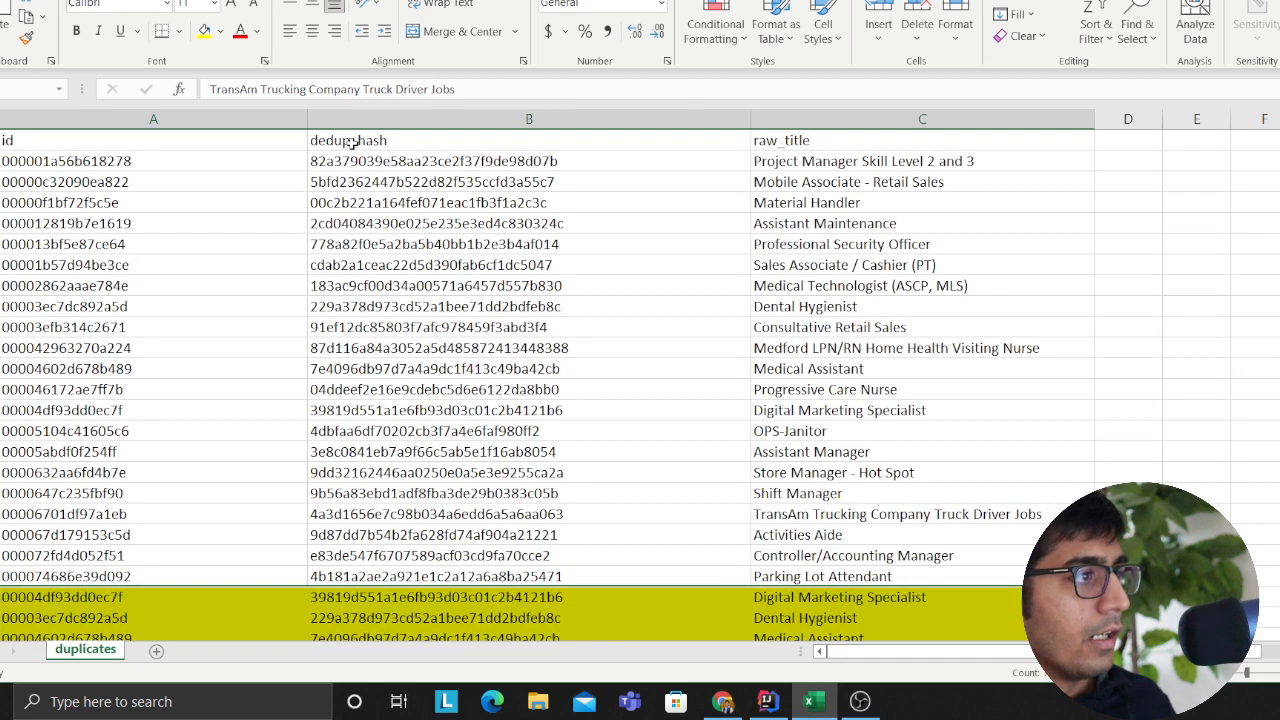
- Search the worksheet for the dedup_hash value of the first yellow-highlighted Digital Marketing Specialist row
{"action": "left_click", "coordinate": [406, 607]}
{"action": "left_click", "coordinate": [406, 598]}
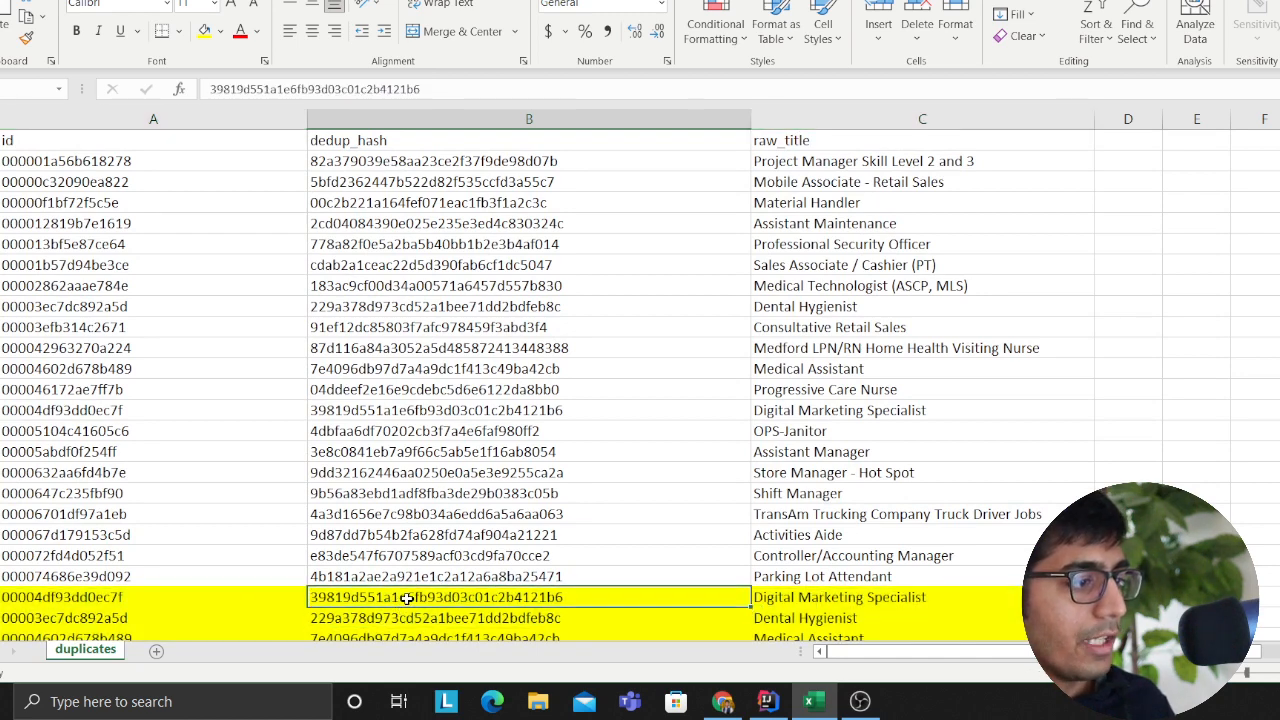
{"action": "key", "text": "ctrl+c"}
{"action": "key", "text": "ctrl+f"}
{"action": "key", "text": "ctrl+v"}
{"action": "key", "text": "Return"}
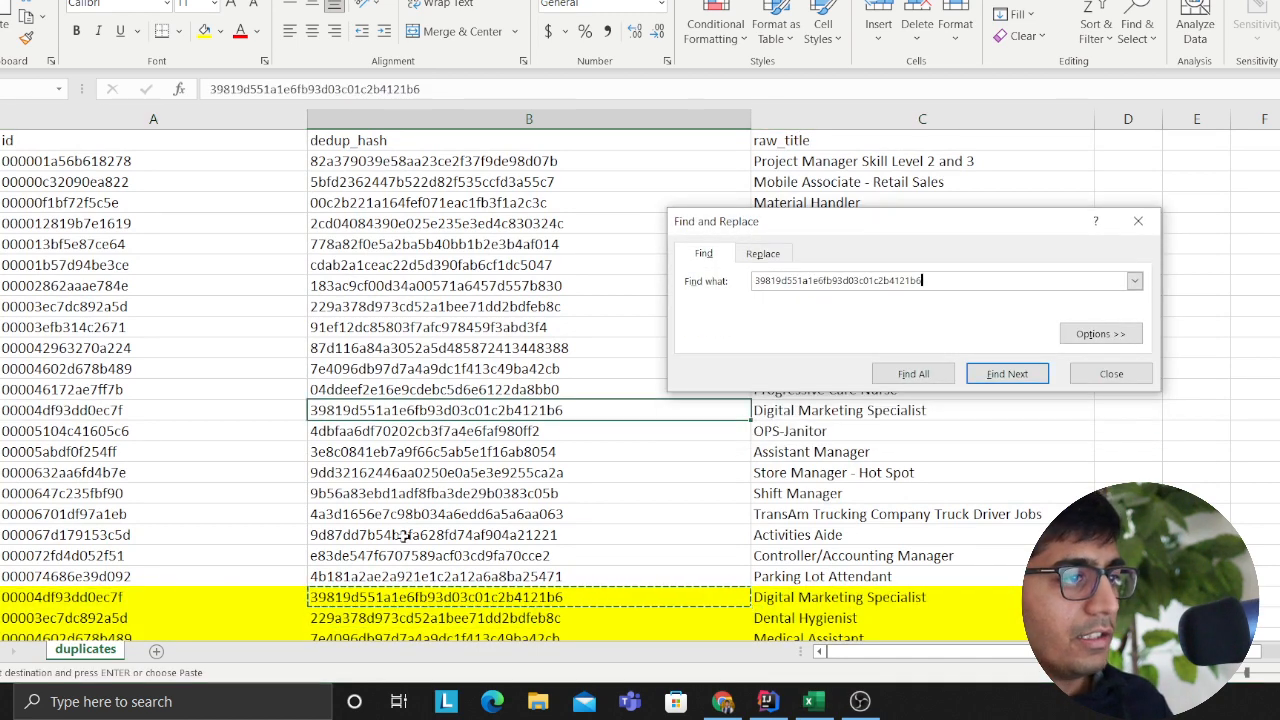
{"action": "key", "text": "Escape"}
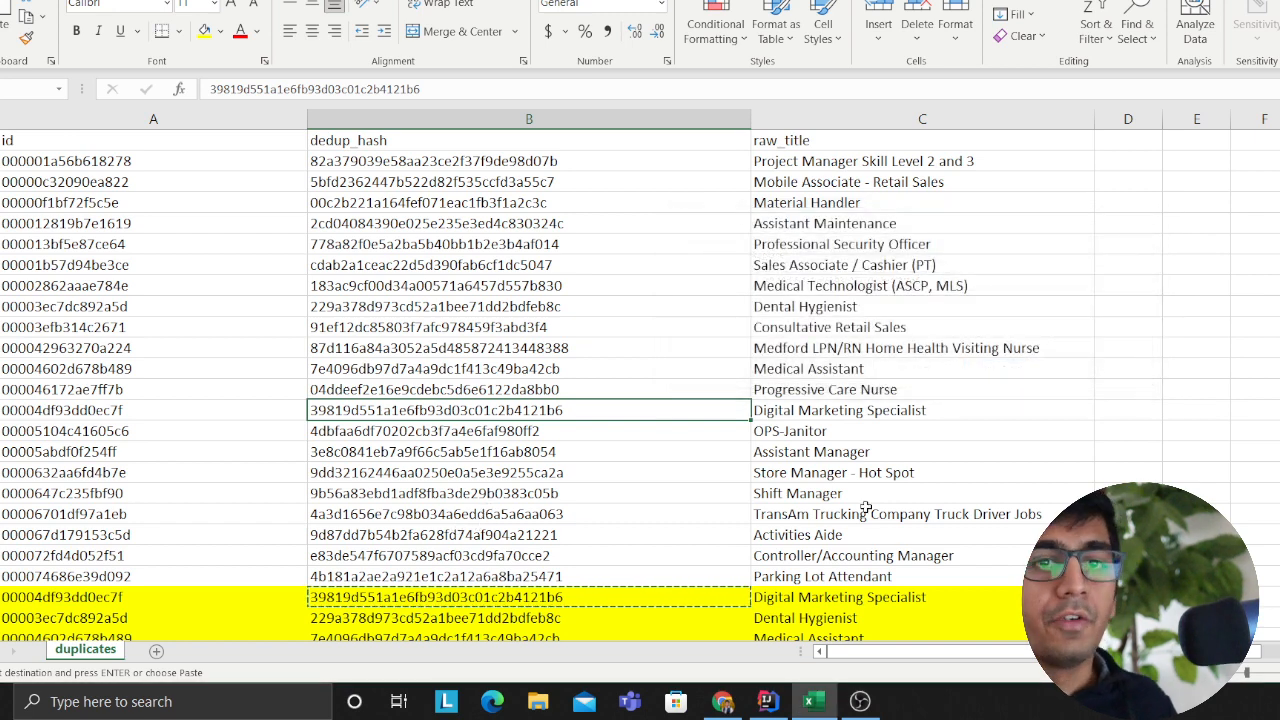
- Switch to the AWS console in the browser and open the dataset folder of the S3 dev bucket
{"action": "key", "text": "alt+Tab"}
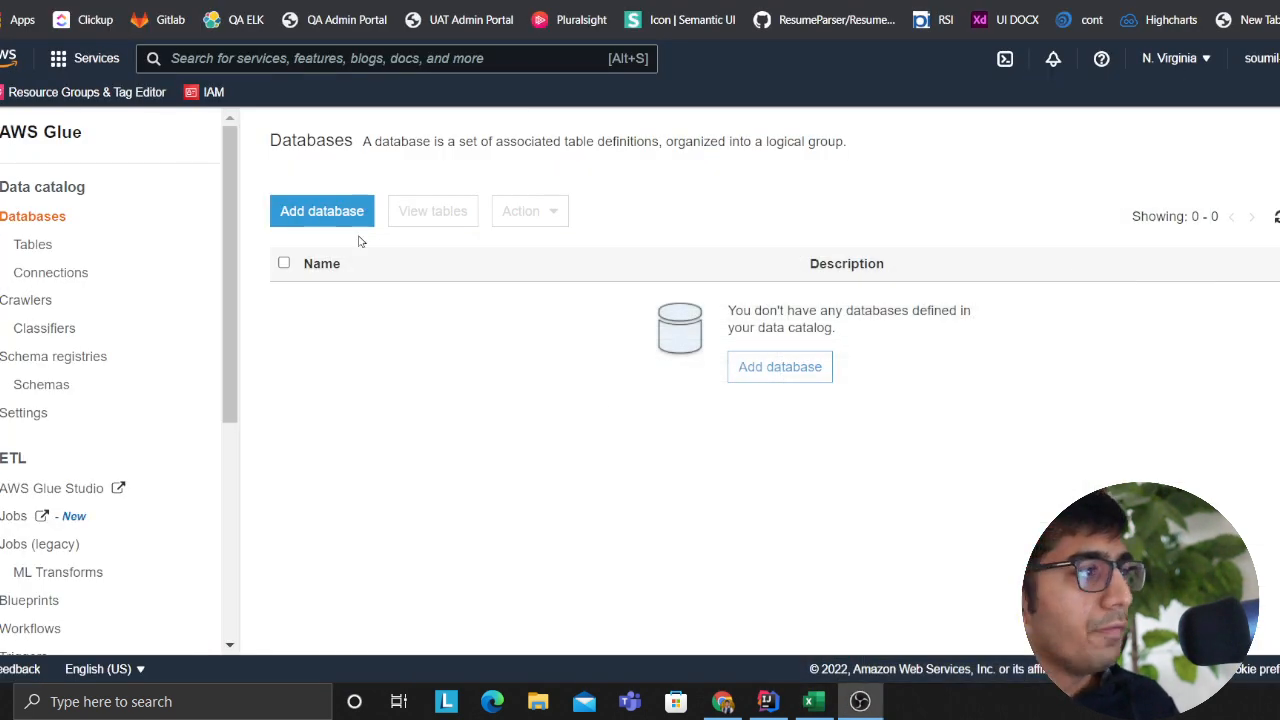
{"action": "key", "text": "ctrl+Tab"}
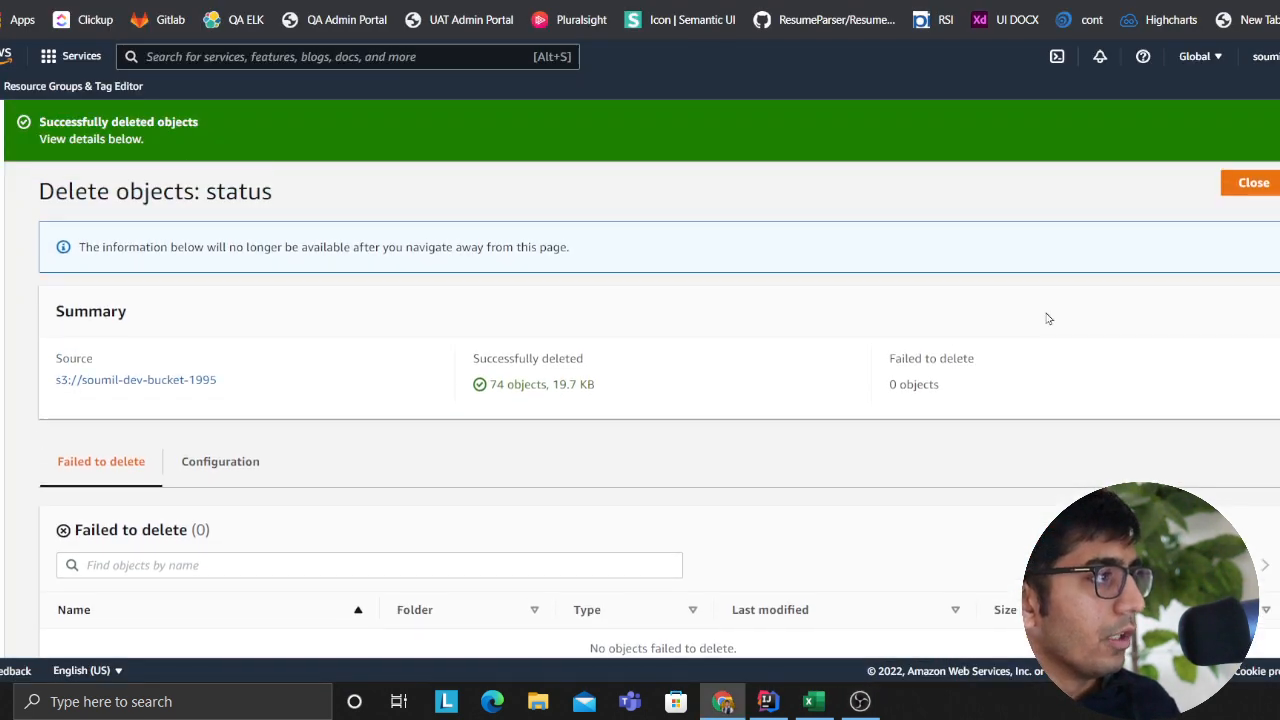
{"action": "left_click", "coordinate": [1253, 191]}
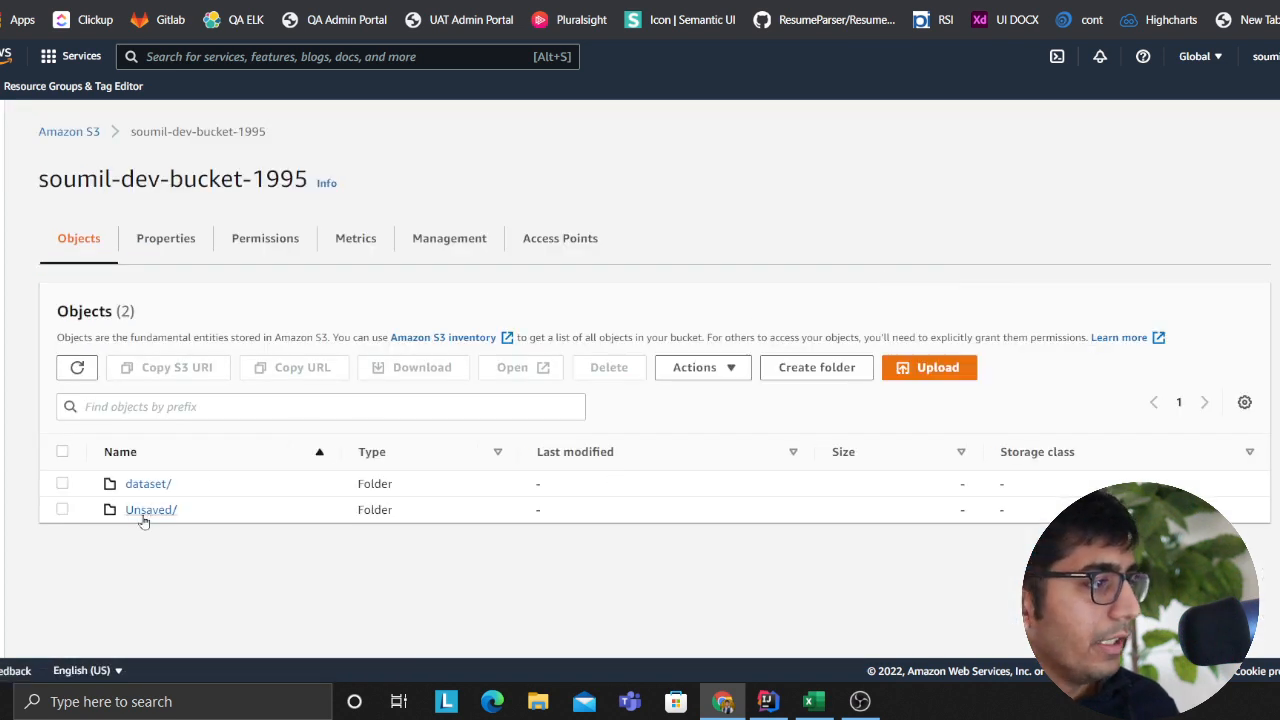
{"action": "left_click", "coordinate": [149, 485]}
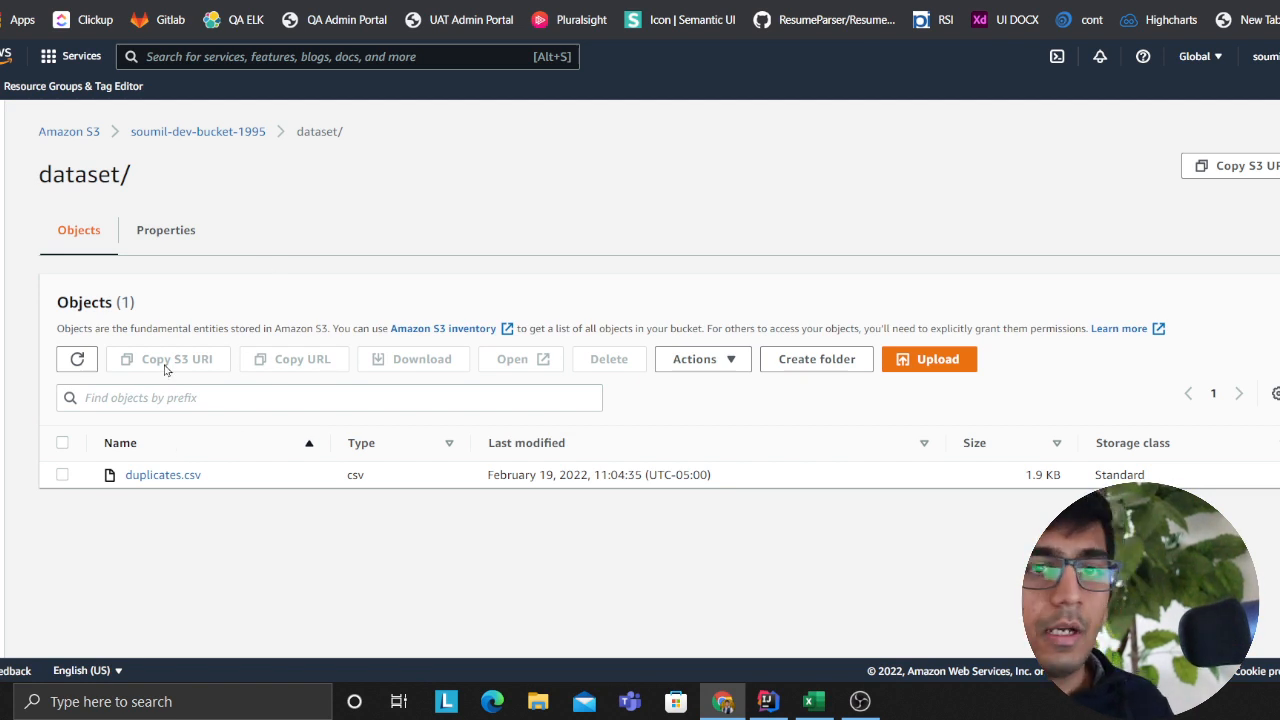
- Start adding a new crawler in AWS Glue and name it dataset_crawl
{"action": "left_click", "coordinate": [158, 2]}
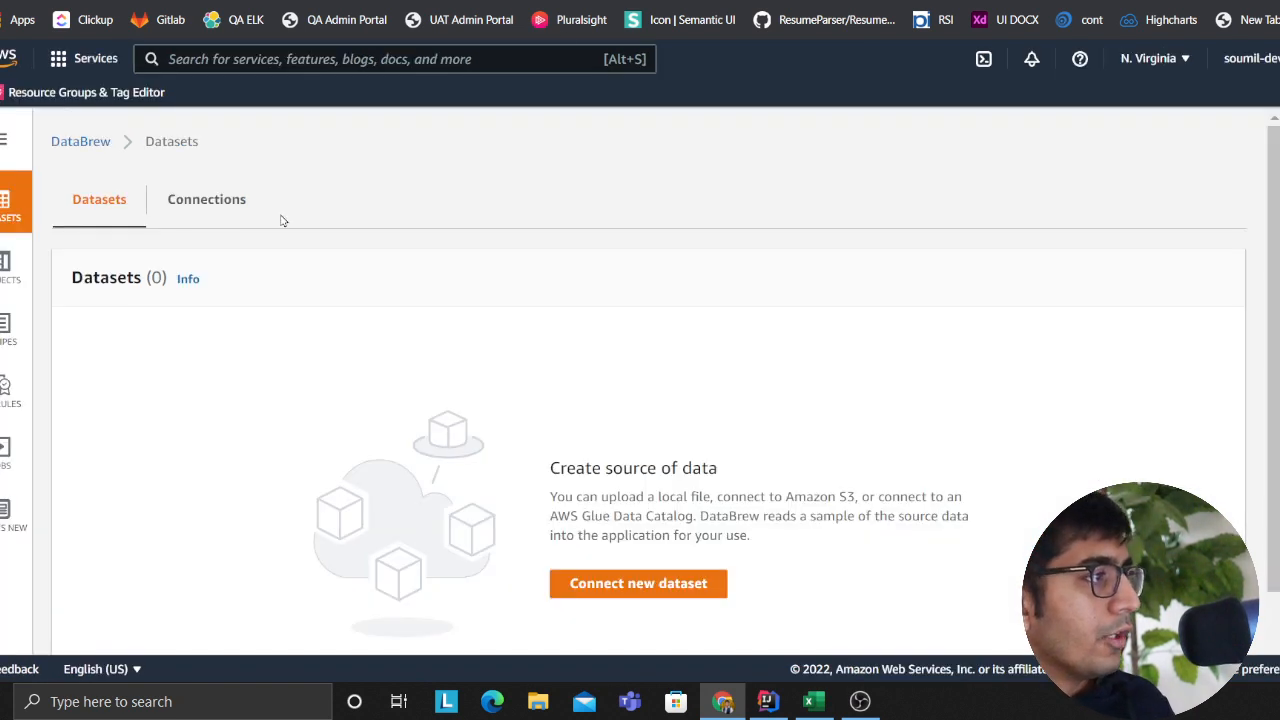
{"action": "key", "text": "ctrl+Tab"}
{"action": "left_click", "coordinate": [37, 300]}
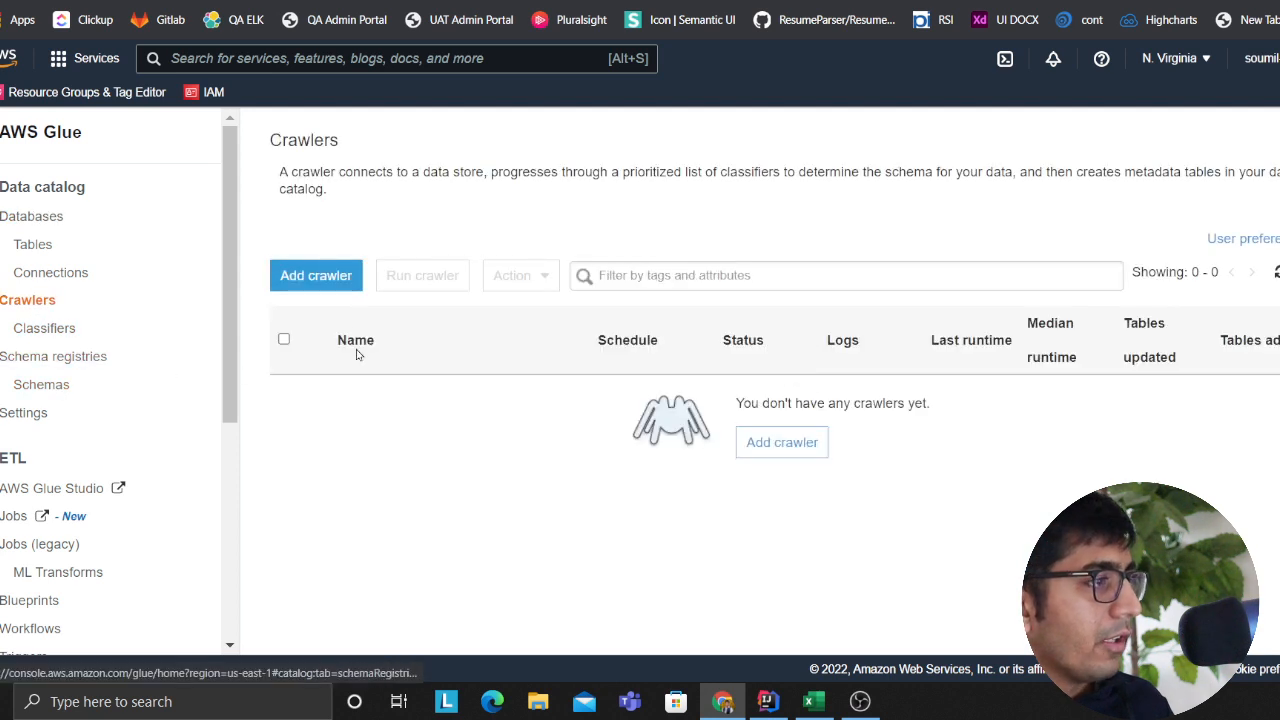
{"action": "left_click", "coordinate": [711, 269]}
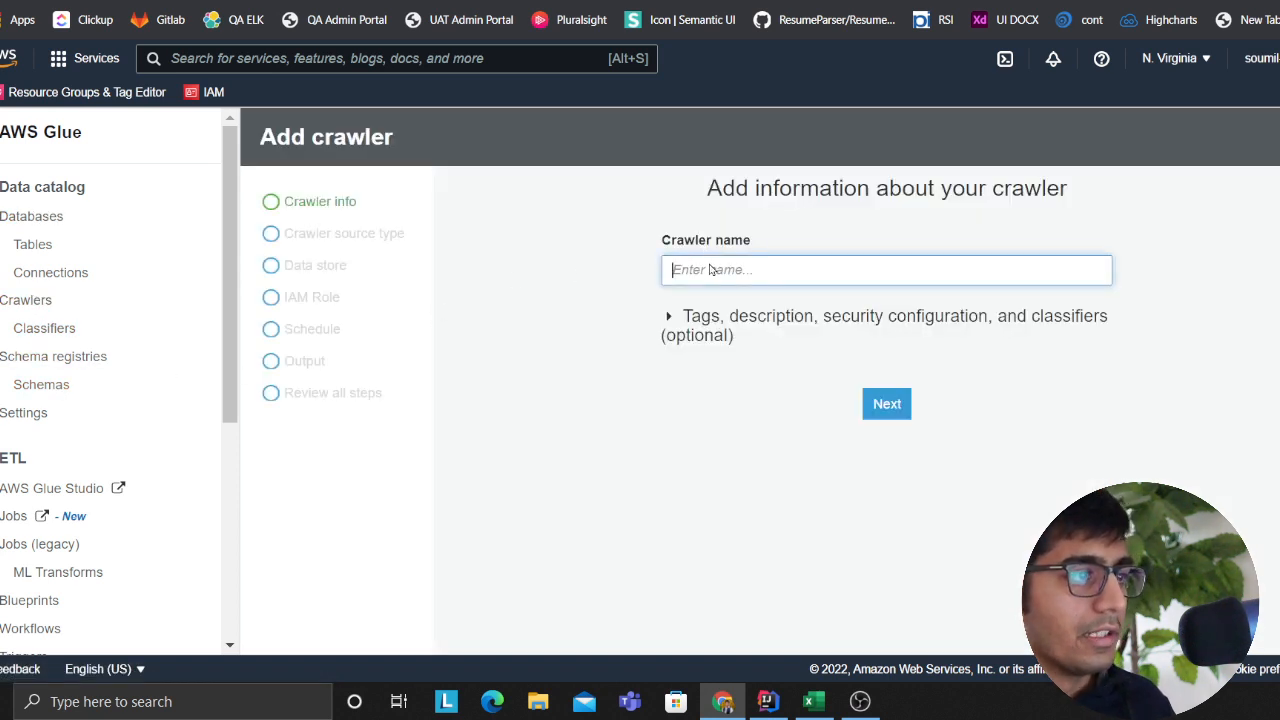
{"action": "type", "text": "dataset"}
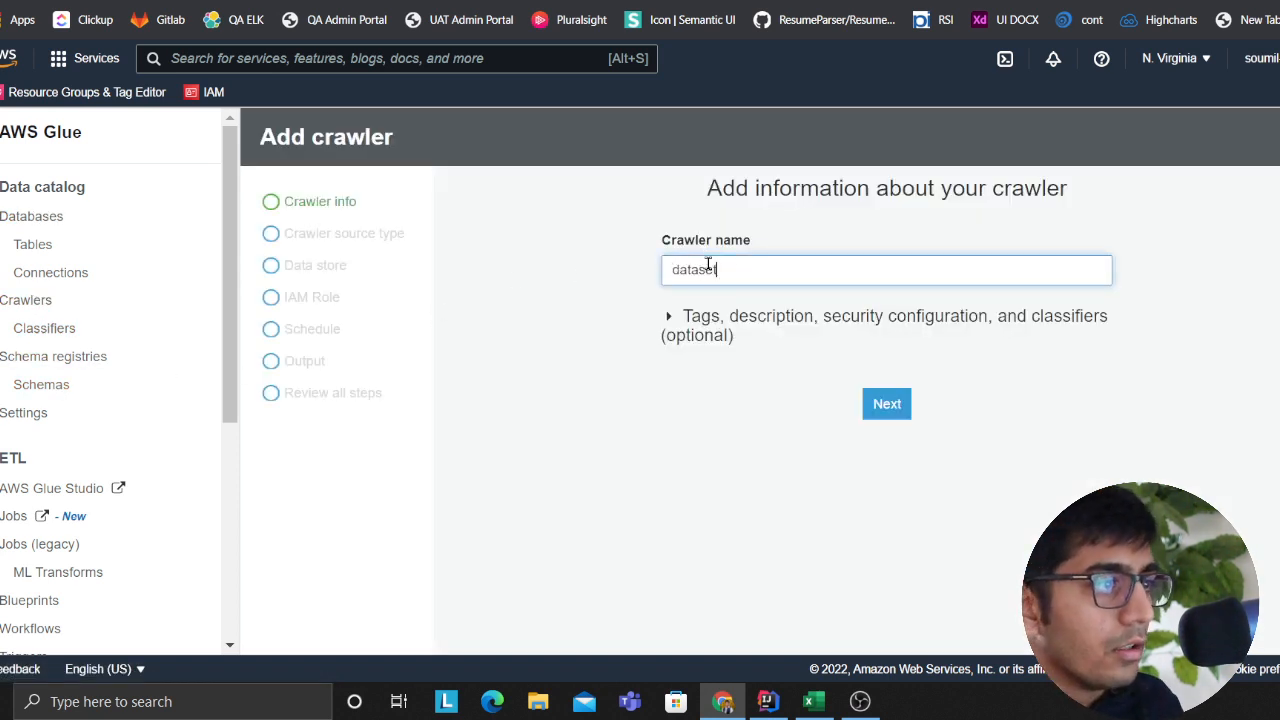
{"action": "type", "text": "_crawl"}
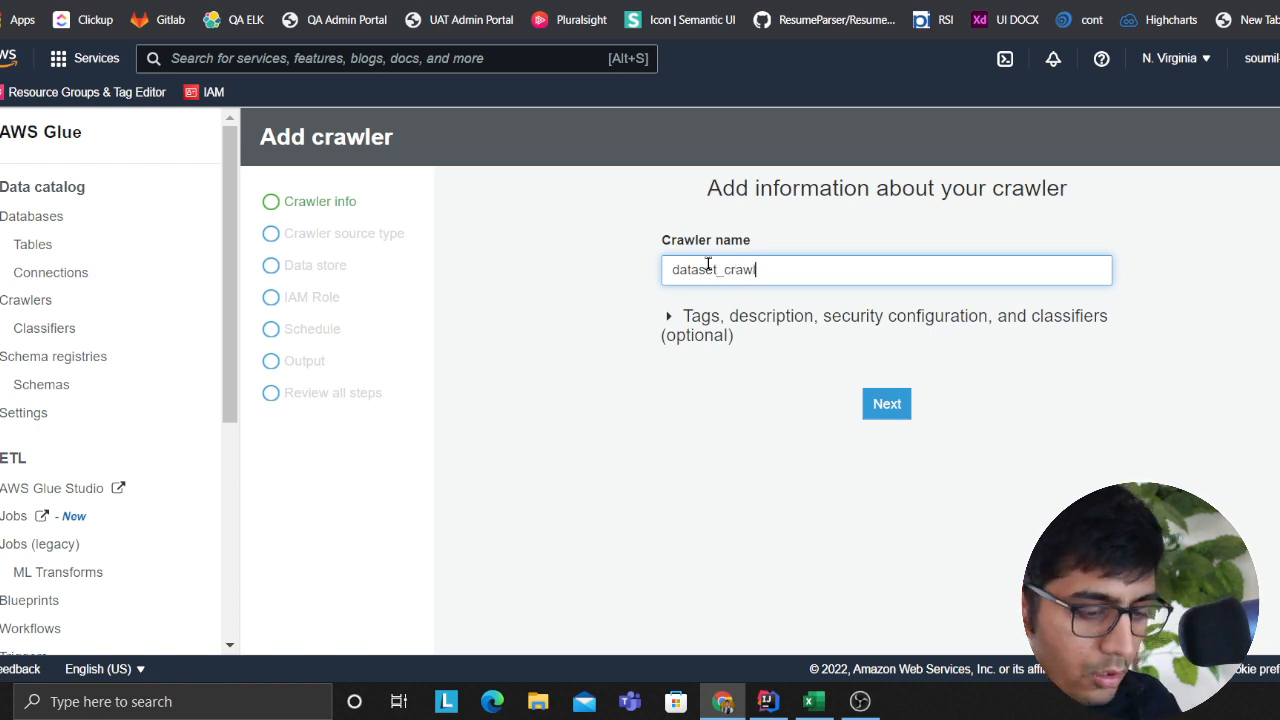
{"action": "double_click", "coordinate": [705, 269]}
{"action": "left_click", "coordinate": [869, 369]}
{"action": "left_click", "coordinate": [887, 403]}
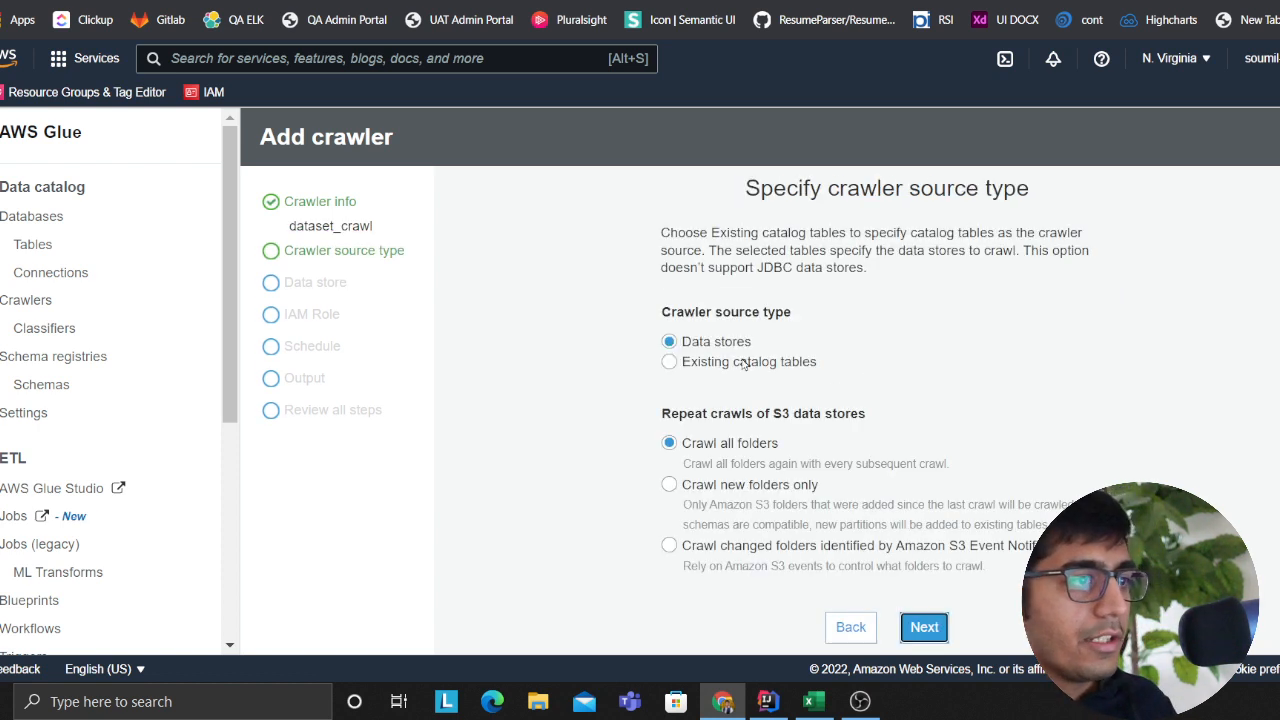
- Keep Data stores as the crawler source type and set the include path to the bucket's dataset folder
{"action": "left_click", "coordinate": [924, 627]}
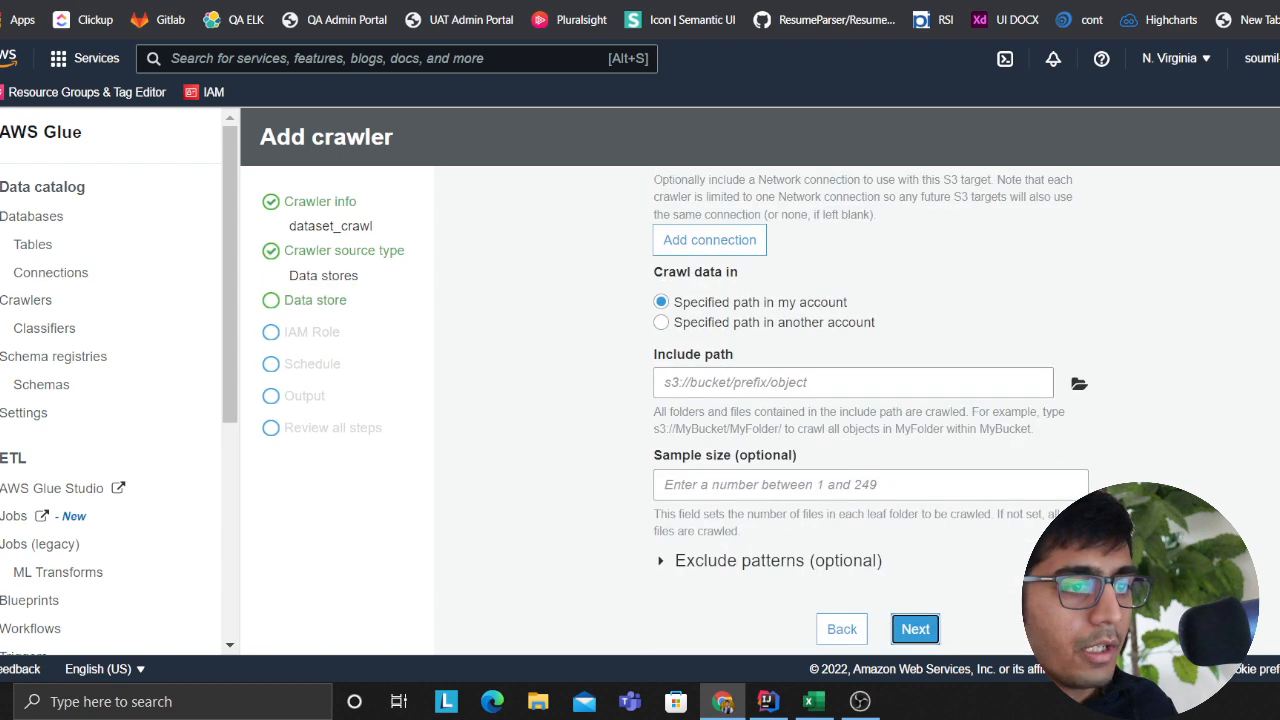
{"action": "left_click", "coordinate": [1079, 384]}
{"action": "left_click", "coordinate": [465, 146]}
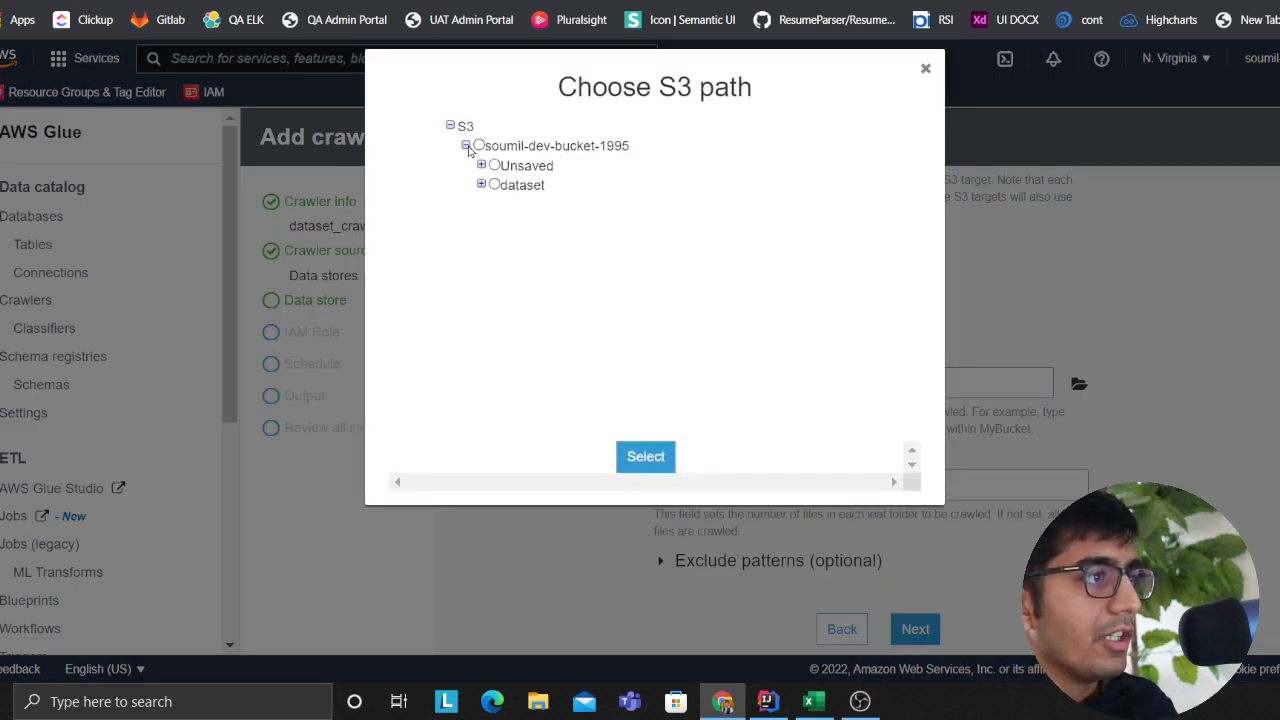
{"action": "left_click", "coordinate": [494, 185]}
{"action": "left_click", "coordinate": [640, 455]}
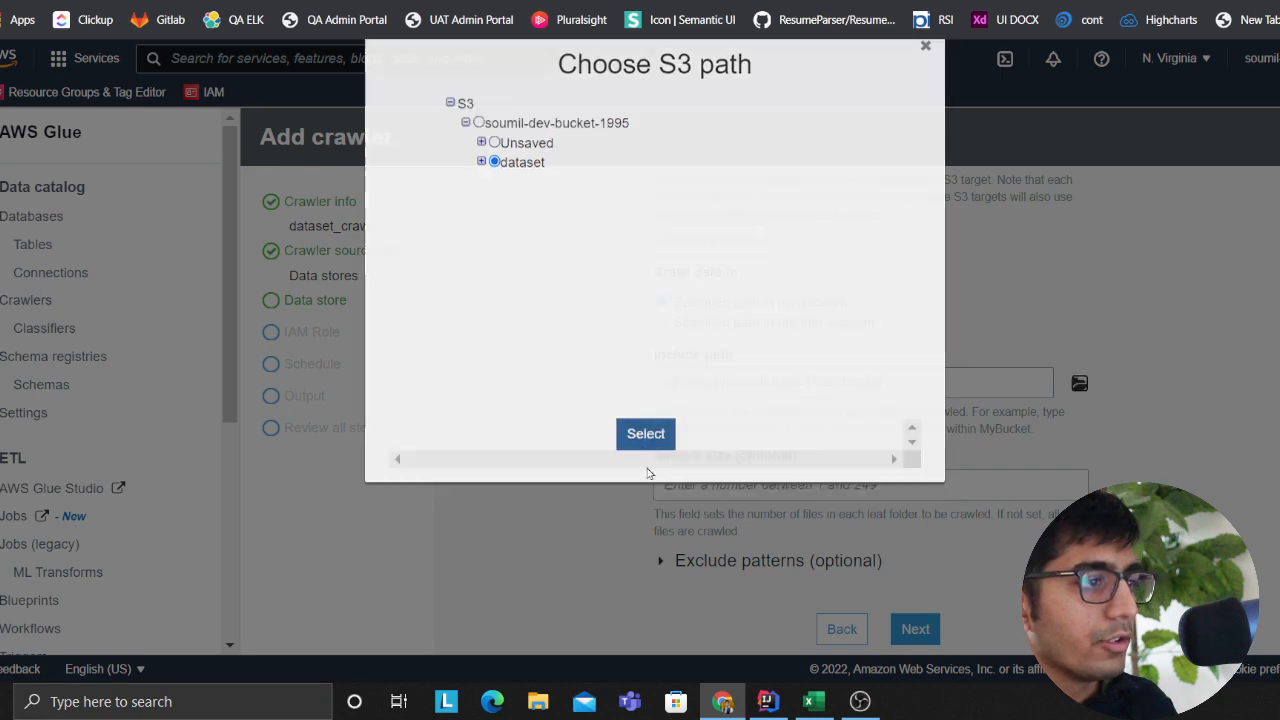
{"action": "left_click", "coordinate": [916, 629]}
- Assign the existing IAM role AWSGlueServiceRole-AWSGlue to the crawler
{"action": "left_click", "coordinate": [926, 299]}
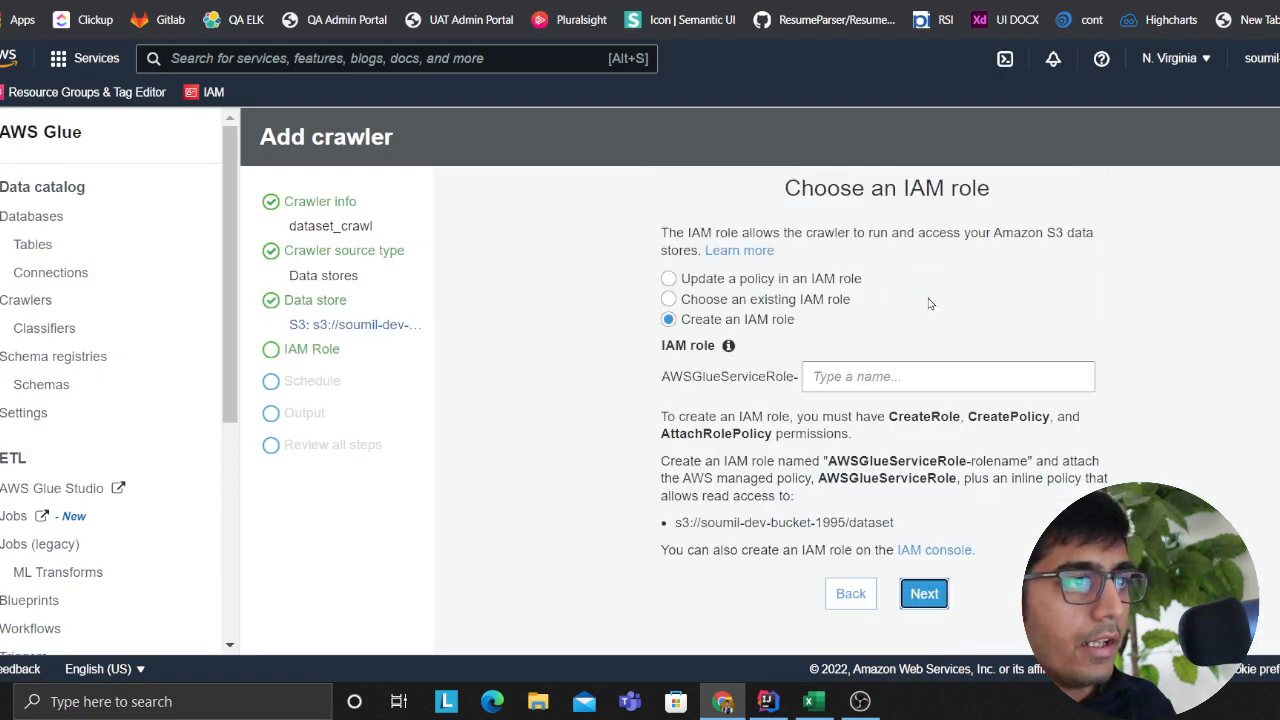
{"action": "left_click", "coordinate": [854, 375]}
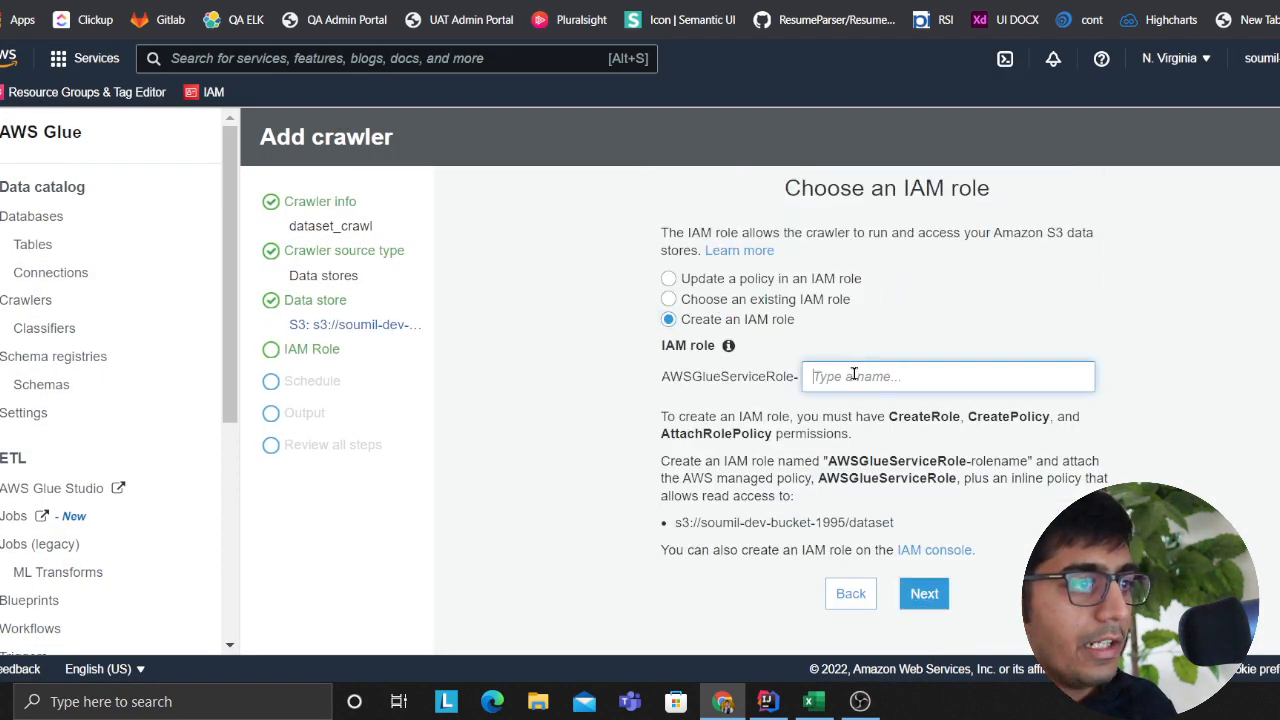
{"action": "left_click", "coordinate": [715, 299]}
{"action": "left_click", "coordinate": [873, 371]}
{"action": "left_click", "coordinate": [775, 403]}
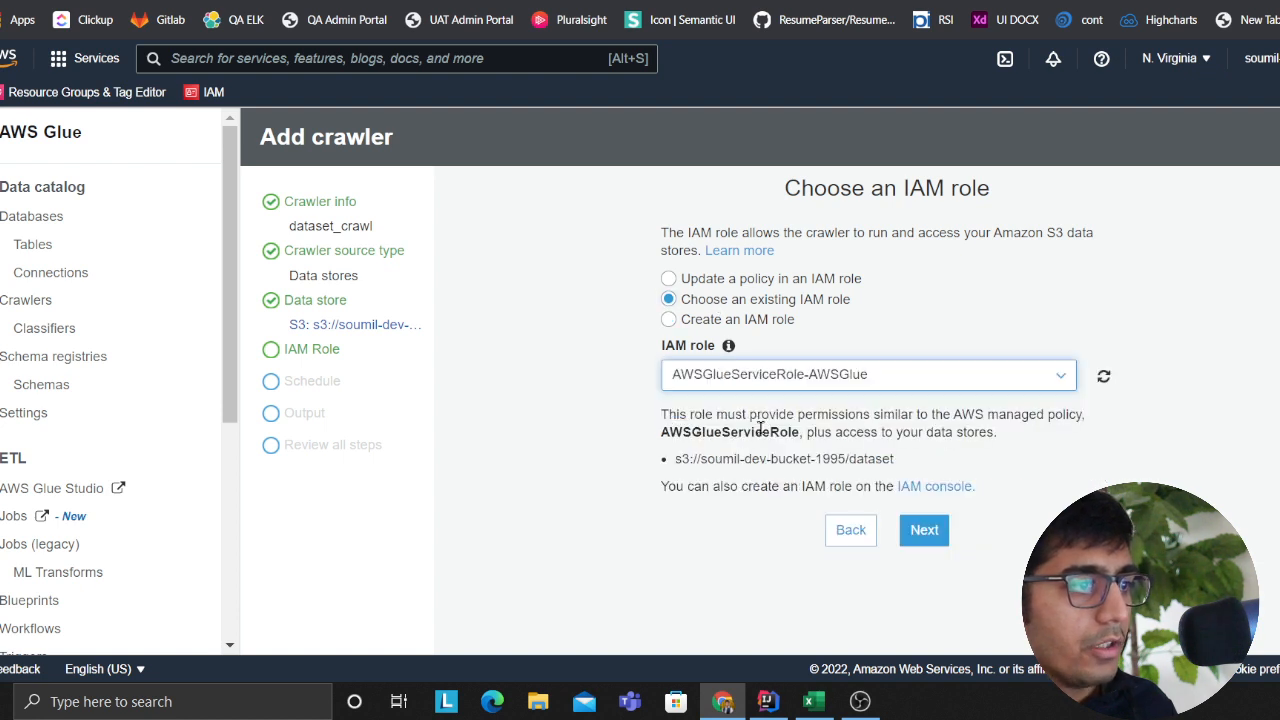
{"action": "left_click", "coordinate": [924, 530]}
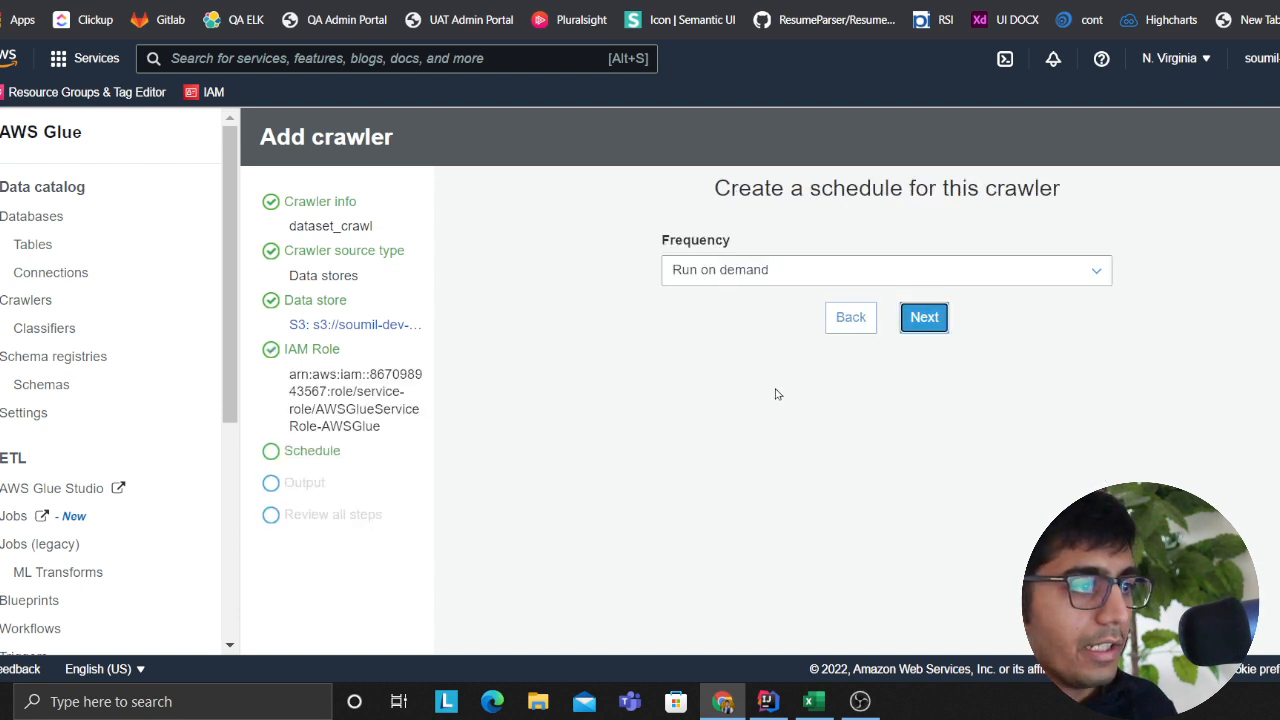
- Keep the crawler's frequency at Run on demand and set its handling of schema changes to Add new columns only
{"action": "left_click", "coordinate": [903, 328]}
{"action": "left_click", "coordinate": [690, 452]}
{"action": "scroll", "coordinate": [700, 455], "scroll_direction": "down", "scroll_amount": 2}
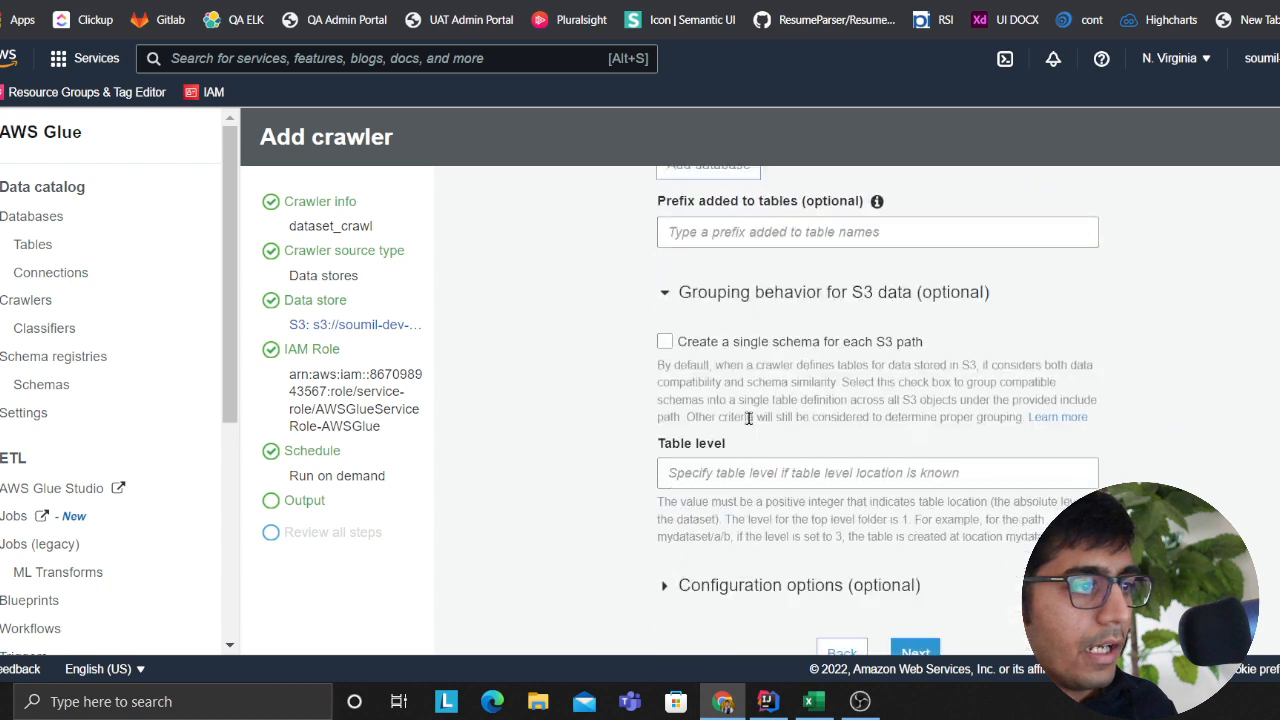
{"action": "left_click", "coordinate": [668, 561]}
{"action": "scroll", "coordinate": [749, 456], "scroll_direction": "down", "scroll_amount": 2}
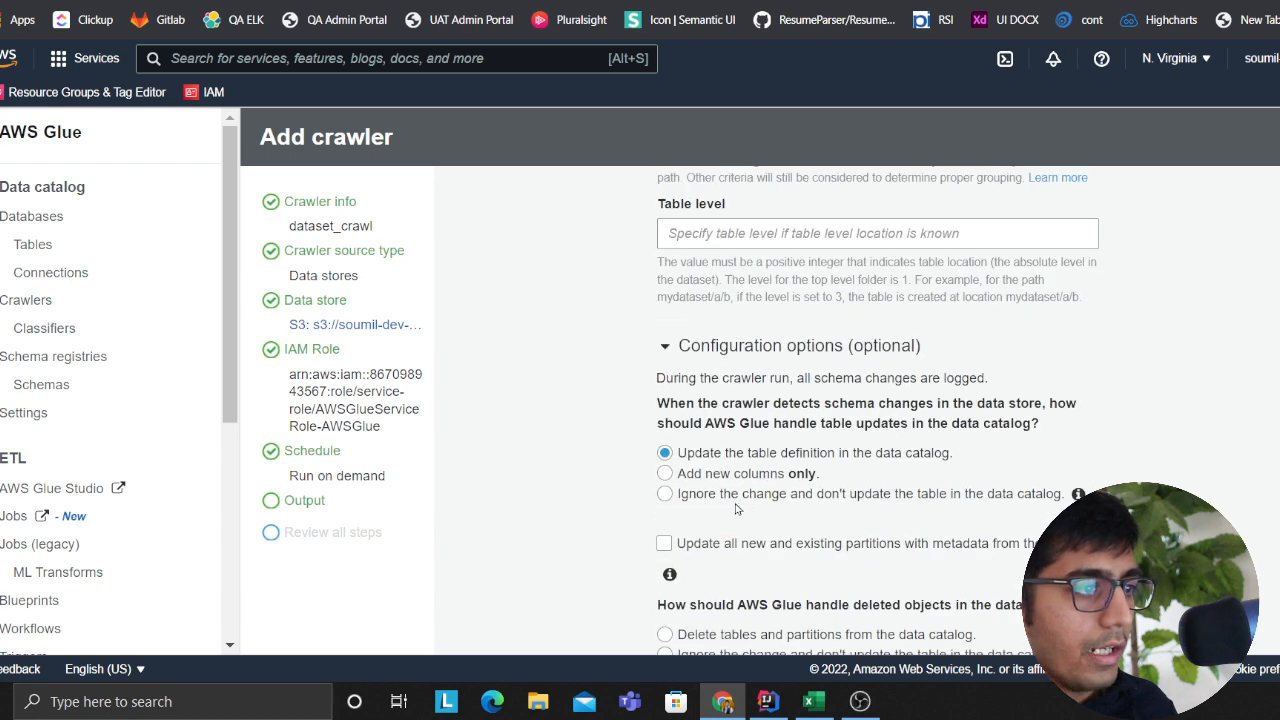
{"action": "scroll", "coordinate": [764, 464], "scroll_direction": "down", "scroll_amount": 1}
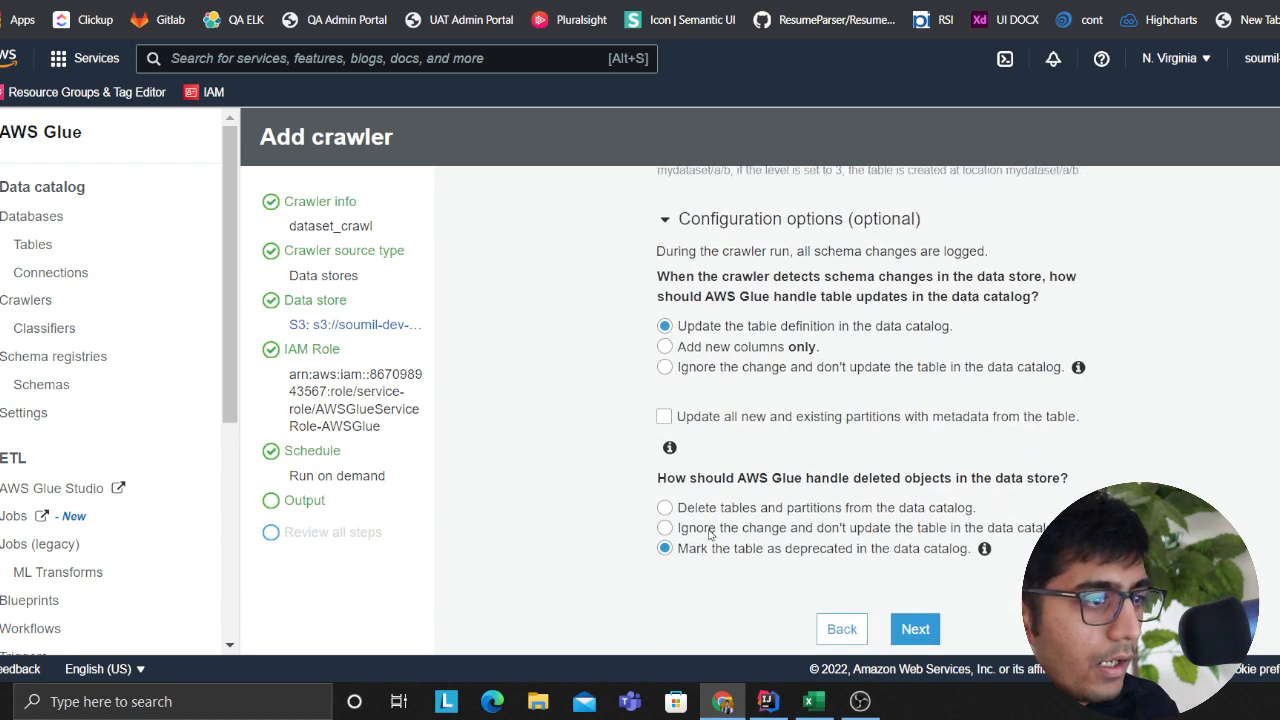
{"action": "scroll", "coordinate": [709, 533], "scroll_direction": "up", "scroll_amount": 2}
{"action": "scroll", "coordinate": [681, 402], "scroll_direction": "down", "scroll_amount": 2}
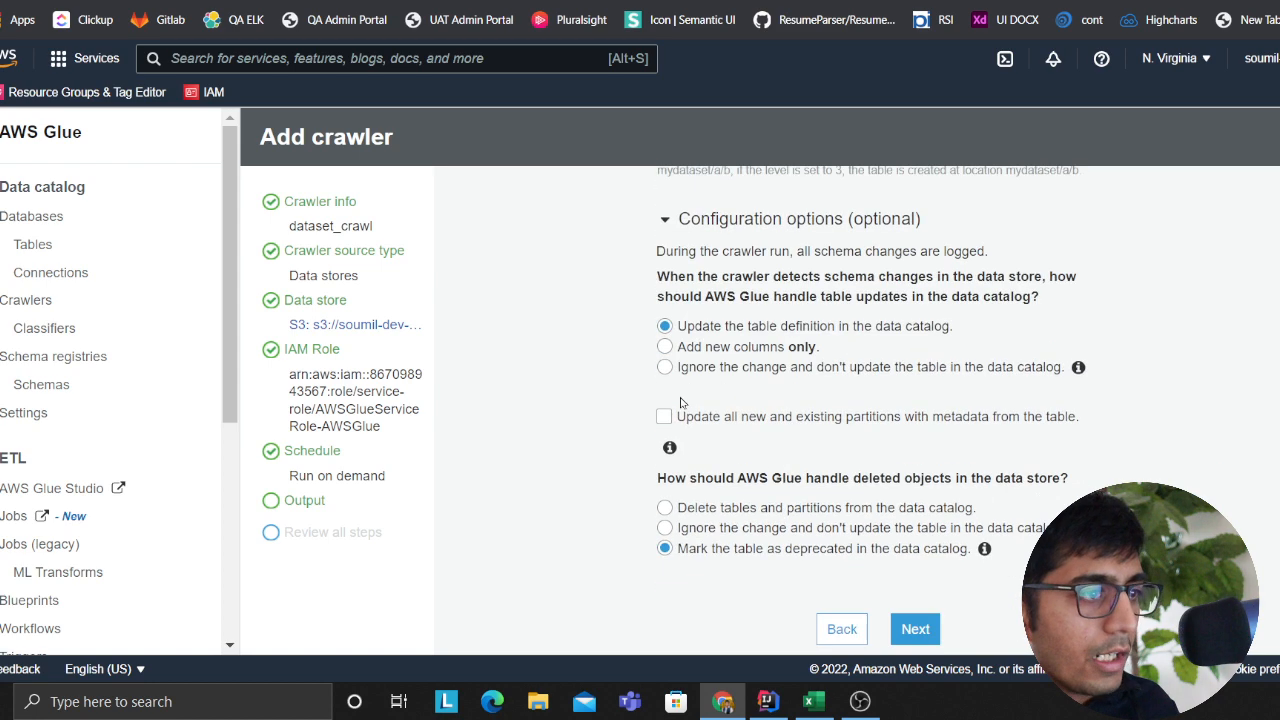
{"action": "left_click", "coordinate": [695, 346]}
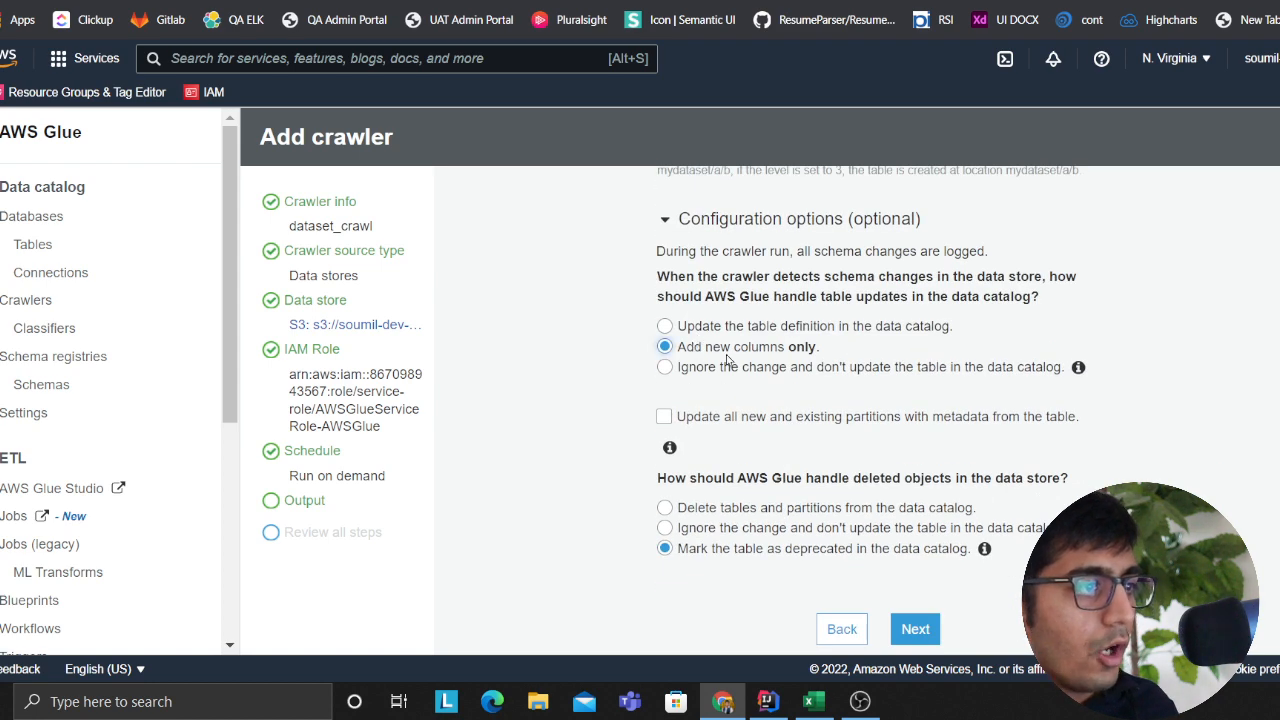
{"action": "left_click", "coordinate": [921, 638]}
{"action": "scroll", "coordinate": [798, 488], "scroll_direction": "up", "scroll_amount": 2}
{"action": "scroll", "coordinate": [798, 488], "scroll_direction": "down", "scroll_amount": 2}
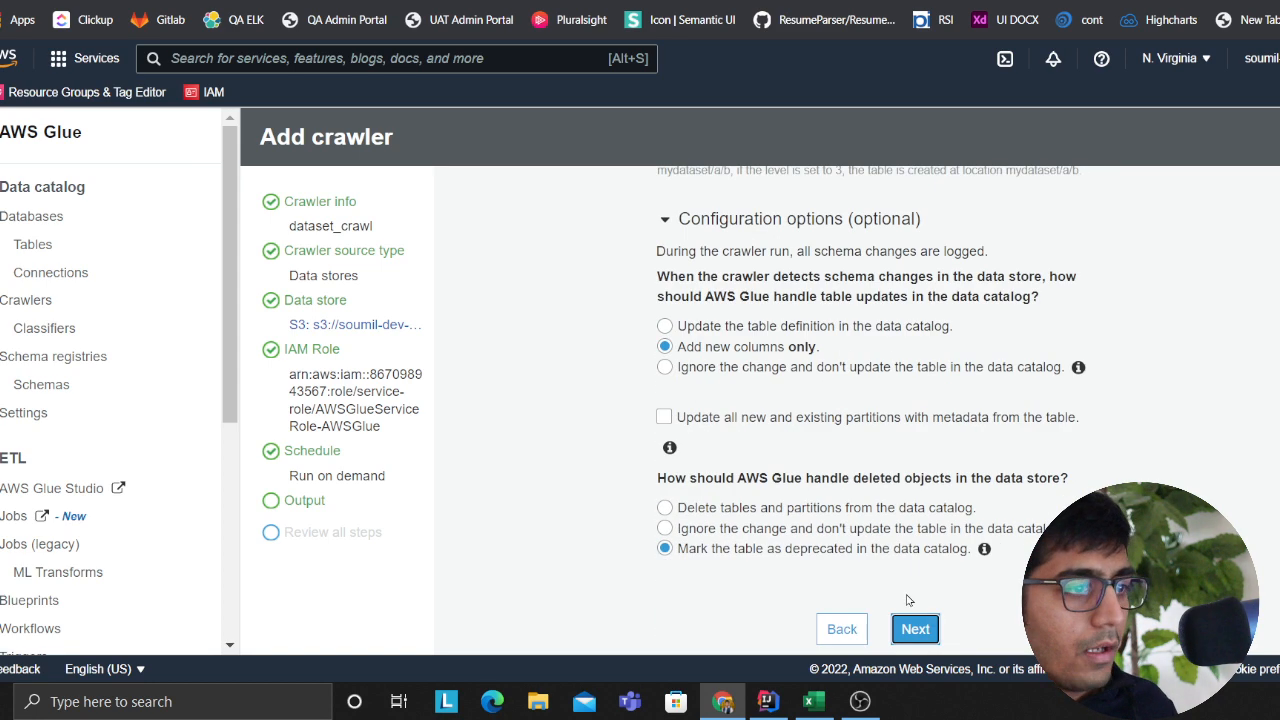
{"action": "left_click", "coordinate": [912, 624]}
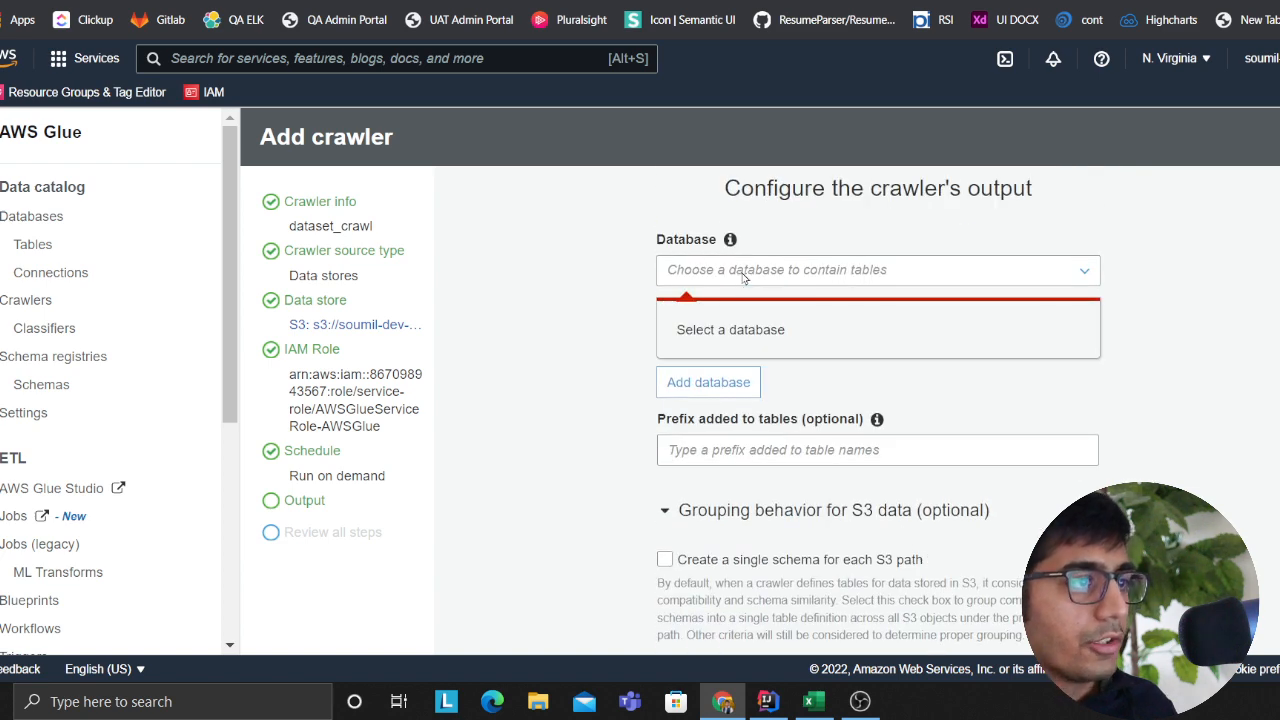
- Create a database named projectdb as the output database for the crawler's tables
{"action": "left_click", "coordinate": [708, 382]}
{"action": "left_click", "coordinate": [547, 175]}
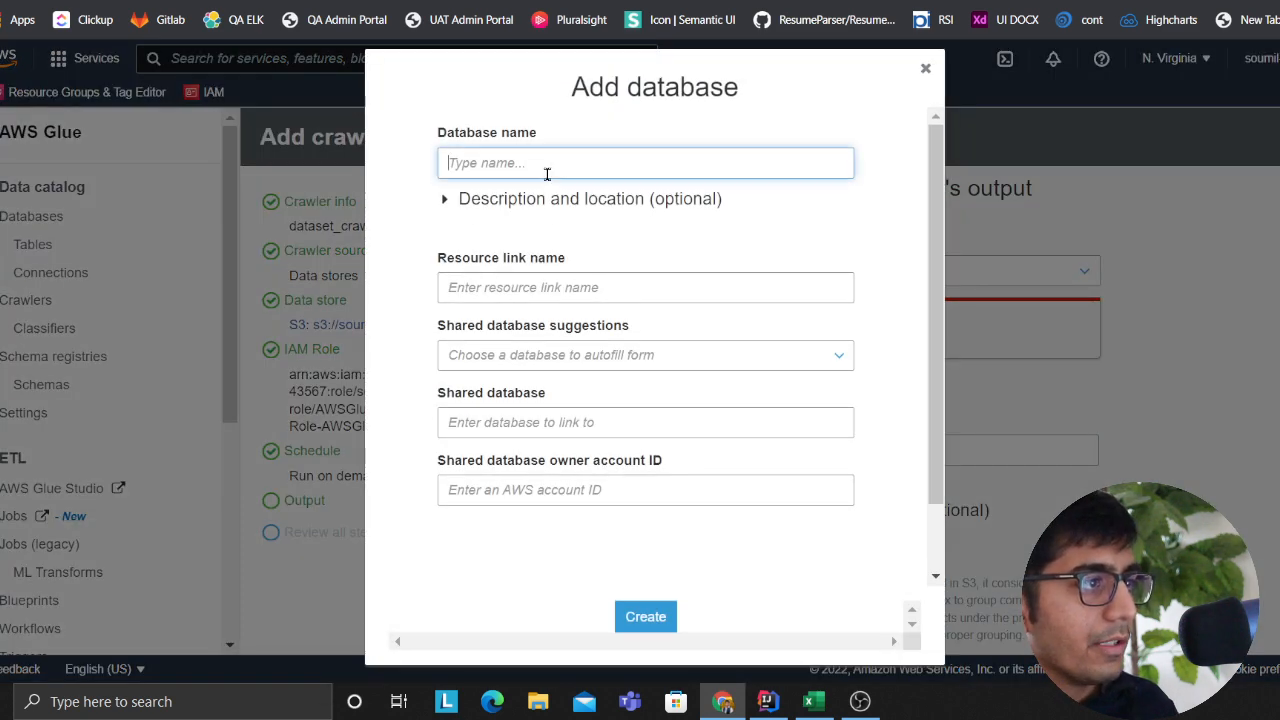
{"action": "type", "text": "project"}
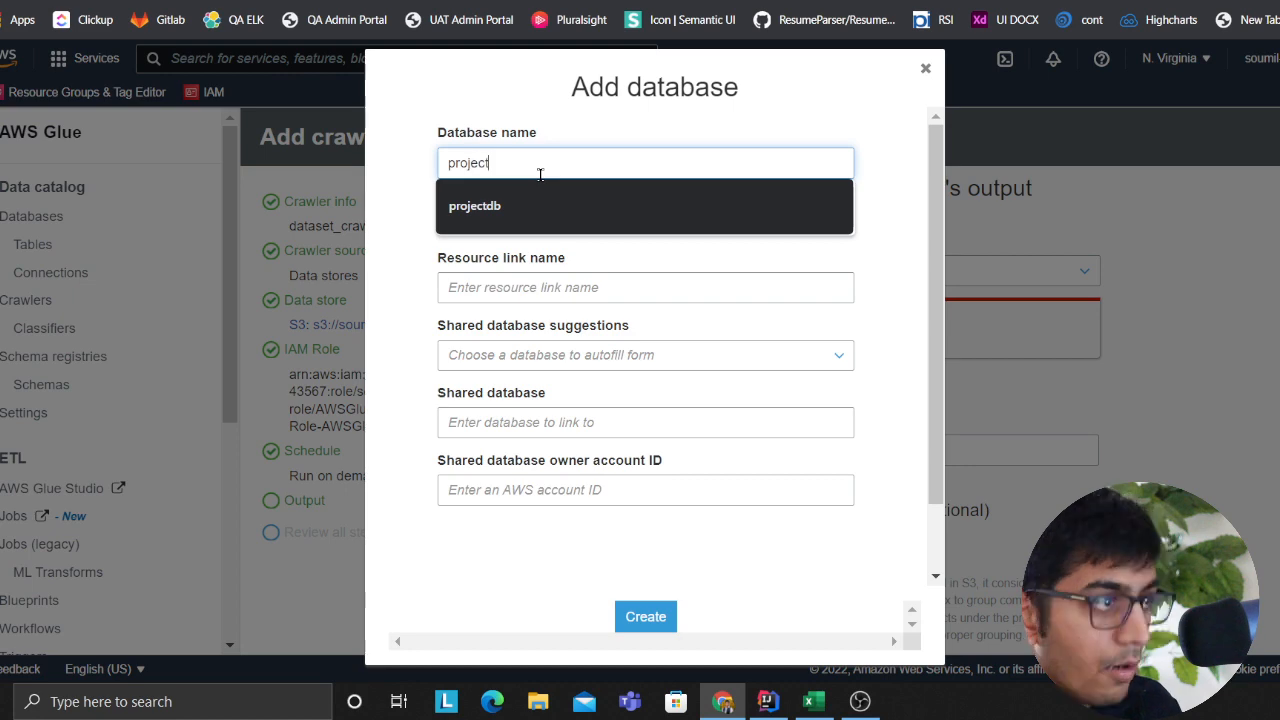
{"action": "type", "text": "db"}
{"action": "scroll", "coordinate": [650, 600], "scroll_direction": "down", "scroll_amount": 1}
{"action": "left_click", "coordinate": [645, 617]}
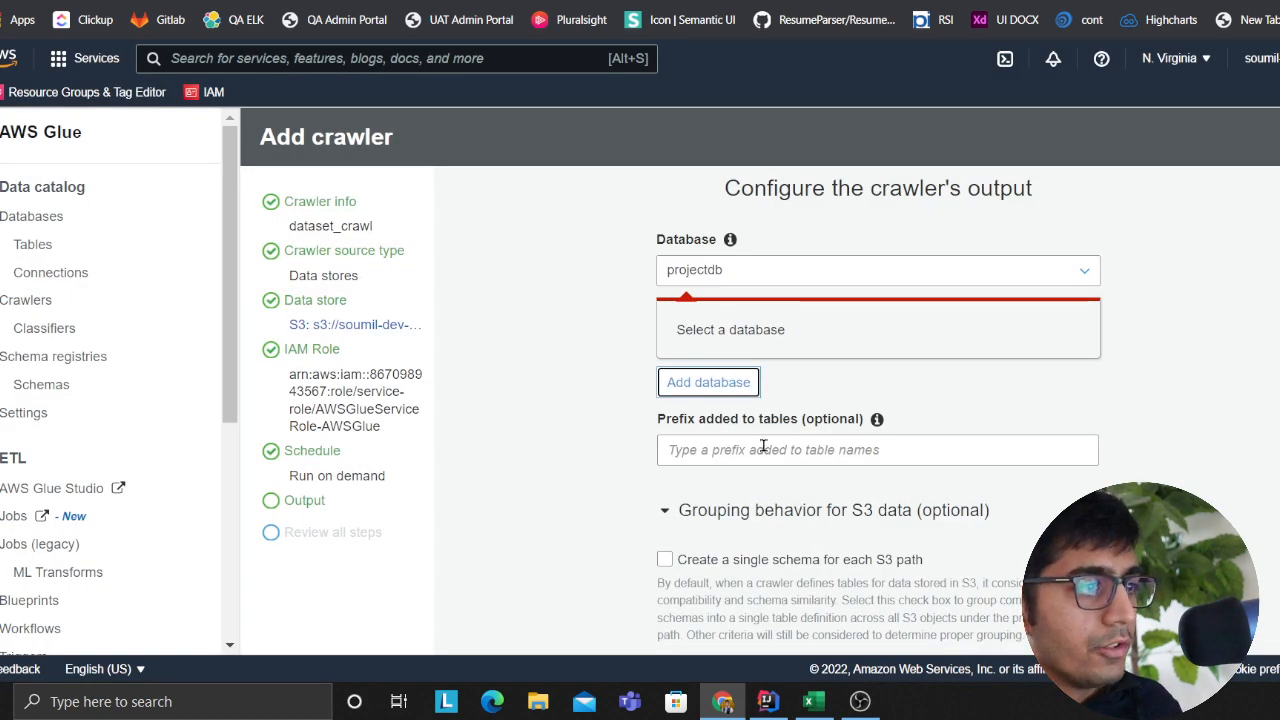
- Accept the crawler's output settings without a table prefix and finish creating the crawler
{"action": "left_click", "coordinate": [763, 449]}
{"action": "scroll", "coordinate": [900, 580], "scroll_direction": "down", "scroll_amount": 6}
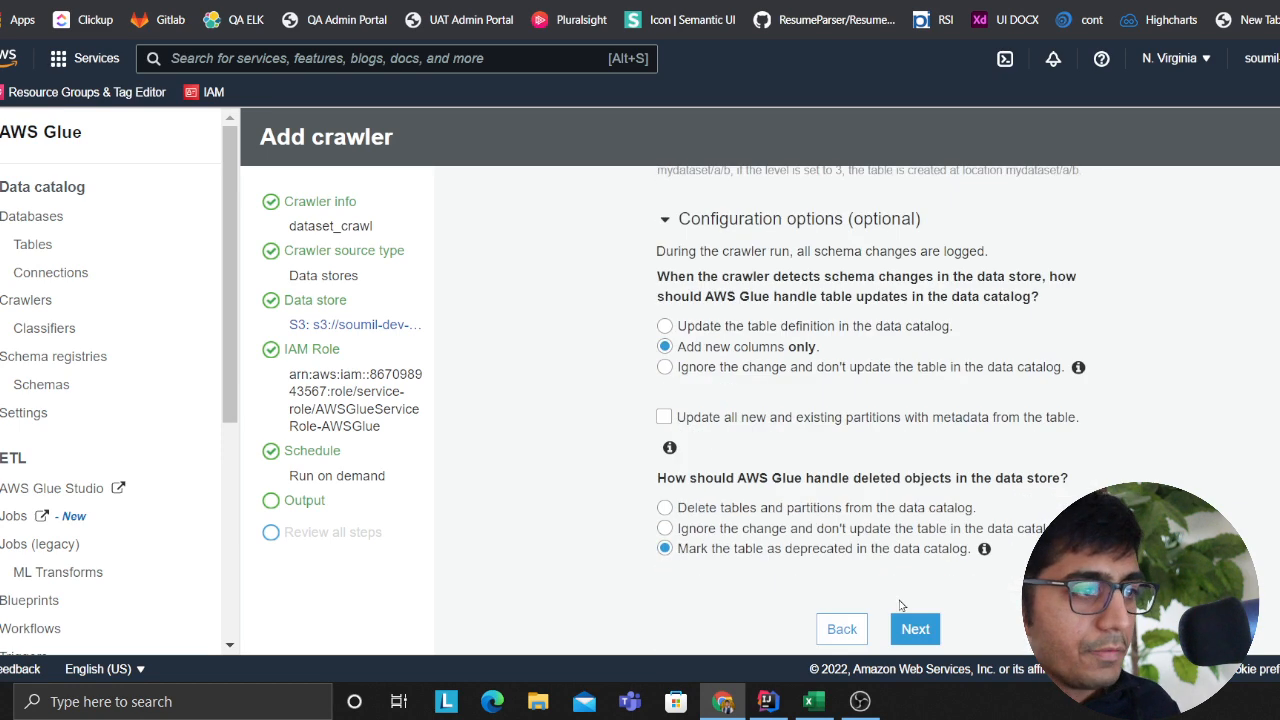
{"action": "left_click", "coordinate": [912, 626]}
{"action": "left_click", "coordinate": [898, 629]}
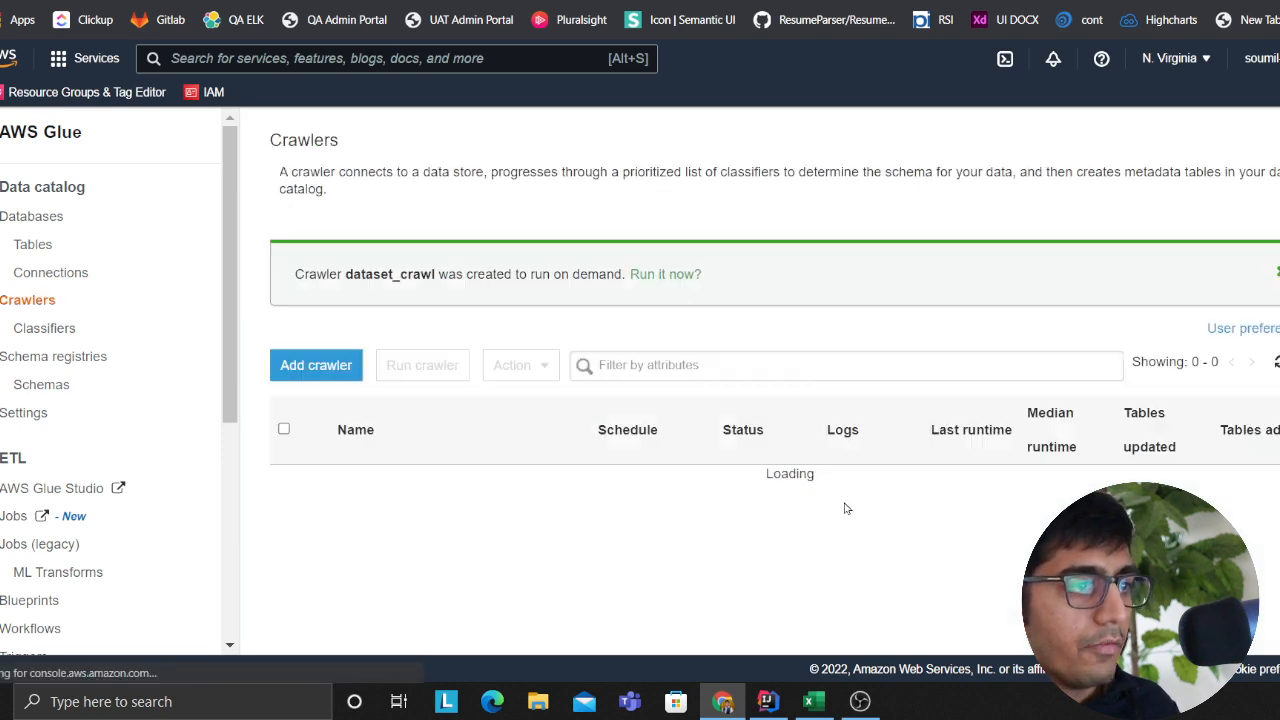
- Run the dataset_crawl crawler and refresh the crawler list
{"action": "left_click", "coordinate": [284, 482]}
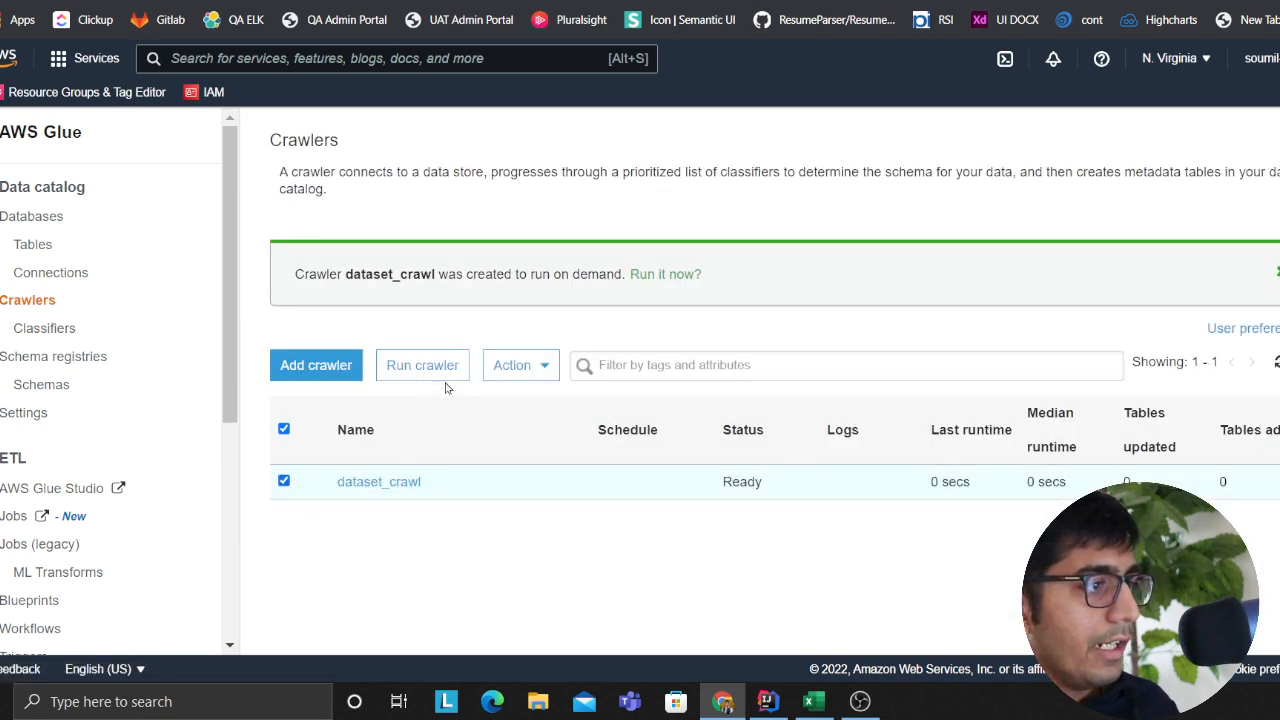
{"action": "left_click", "coordinate": [425, 368]}
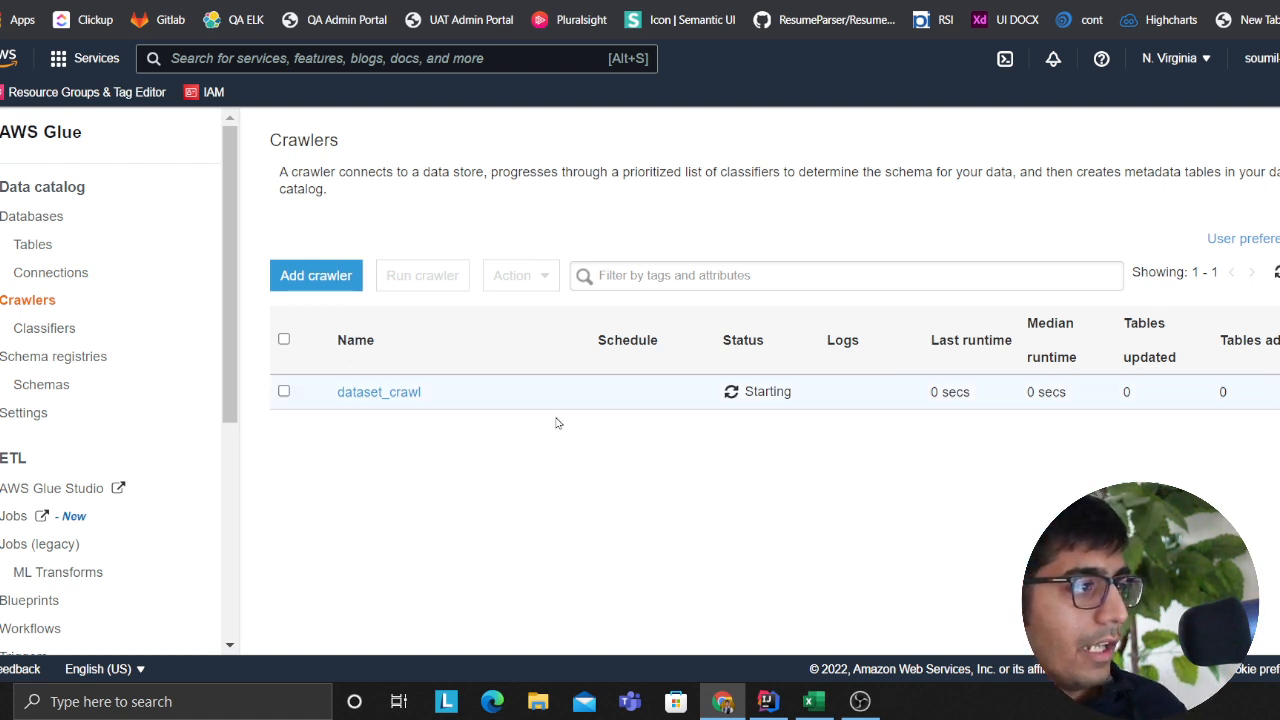
{"action": "left_click", "coordinate": [1276, 277]}
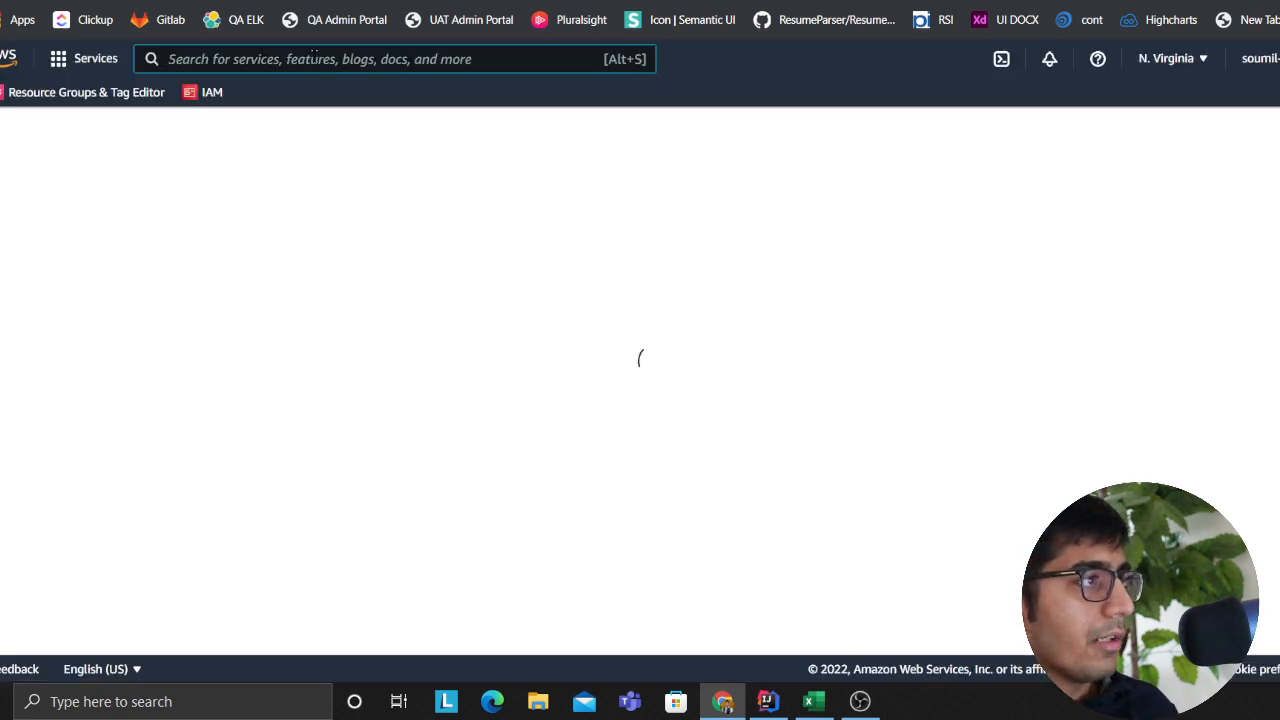
- Find the Athena service and open its query editor with projectdb as the database
{"action": "type", "text": "athena"}
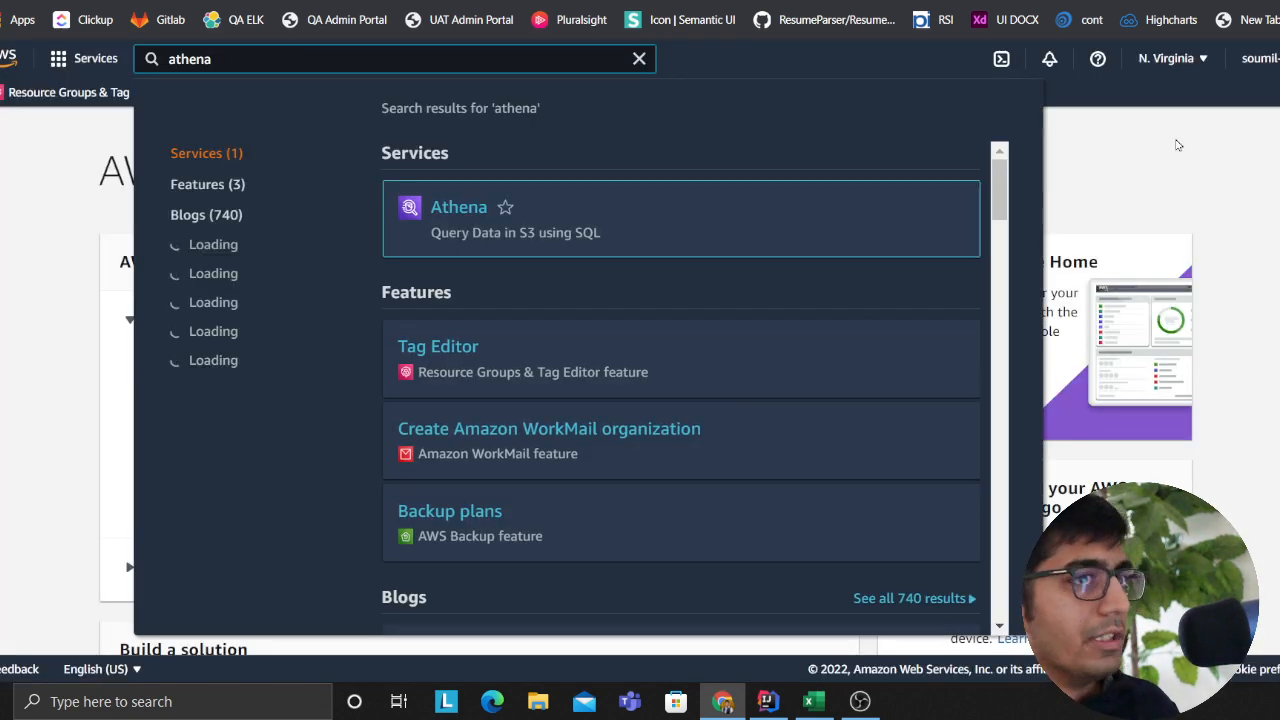
{"action": "left_click", "coordinate": [455, 205]}
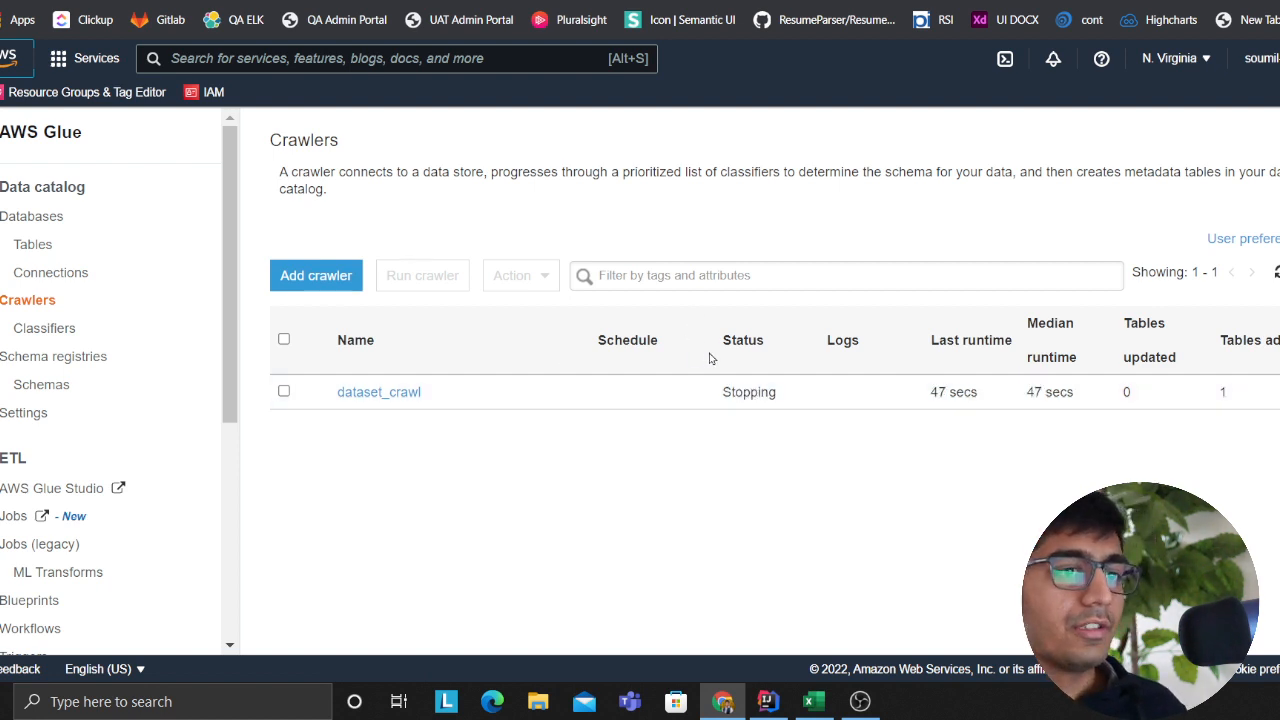
{"action": "left_click", "coordinate": [60, 1]}
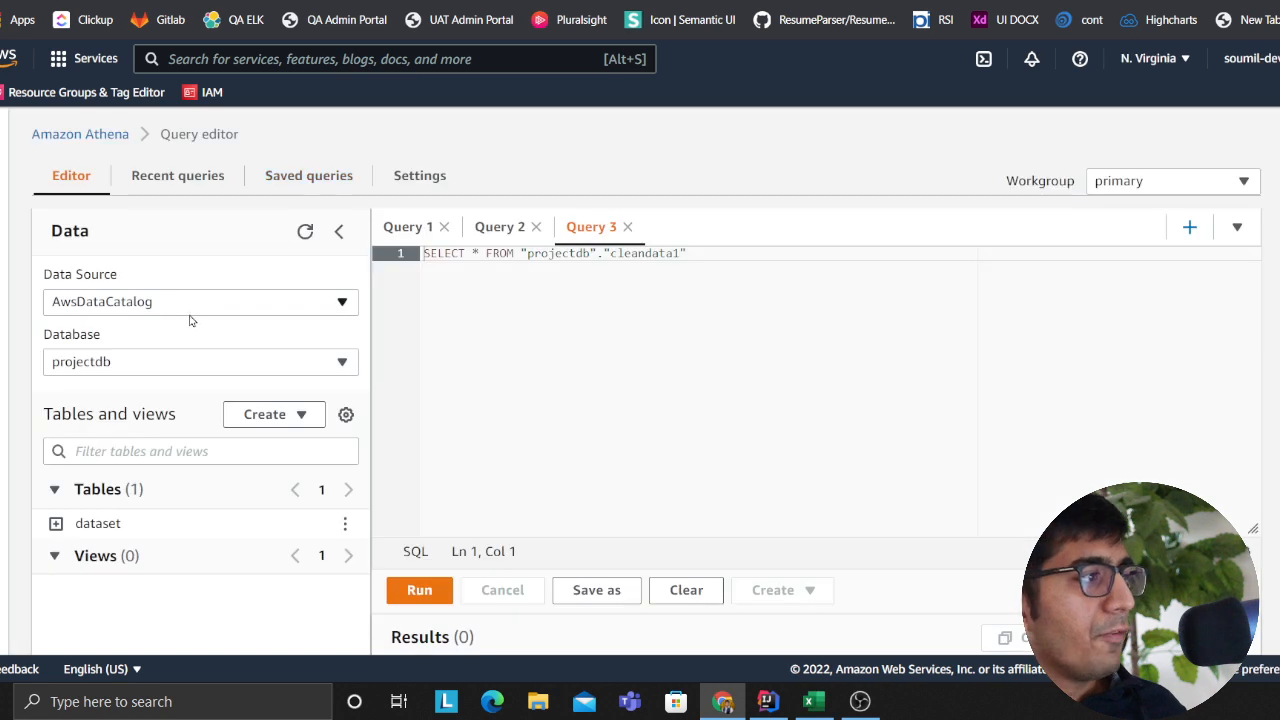
{"action": "left_click", "coordinate": [130, 366]}
{"action": "left_click", "coordinate": [130, 366]}
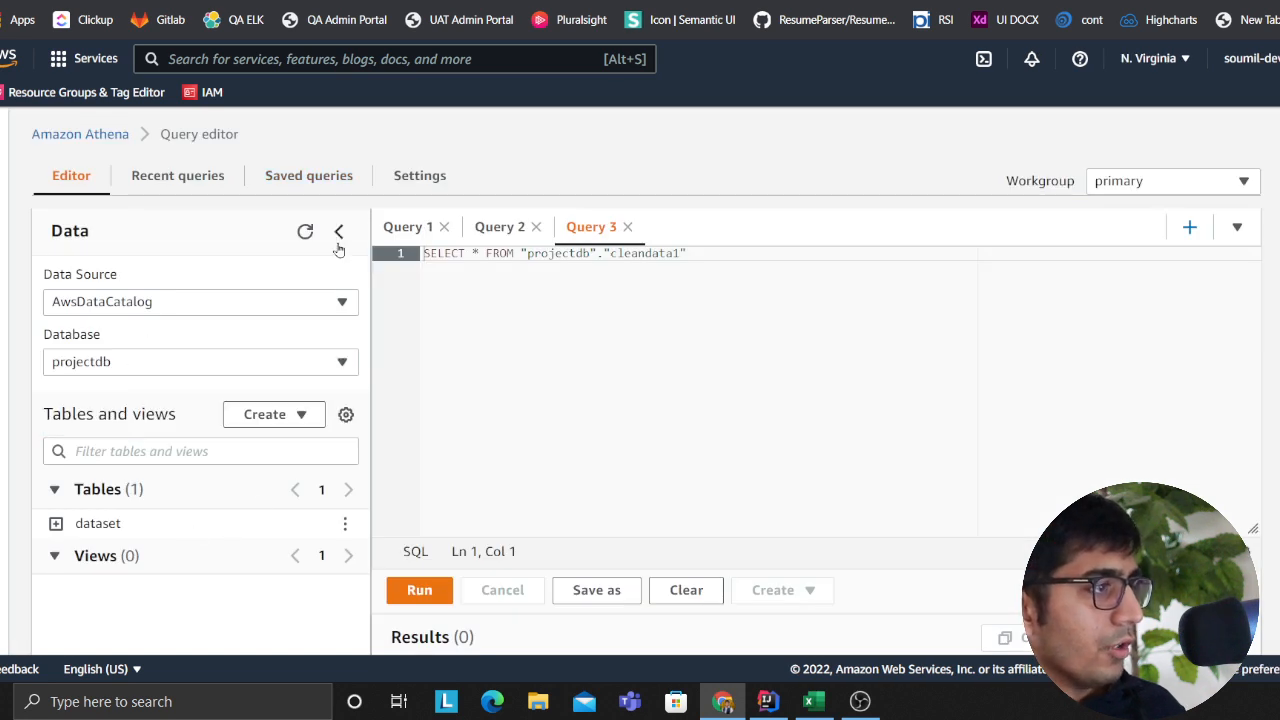
- Refresh the catalog data in Athena and preview the dataset table of projectdb
{"action": "left_click", "coordinate": [305, 232]}
{"action": "left_click", "coordinate": [345, 523]}
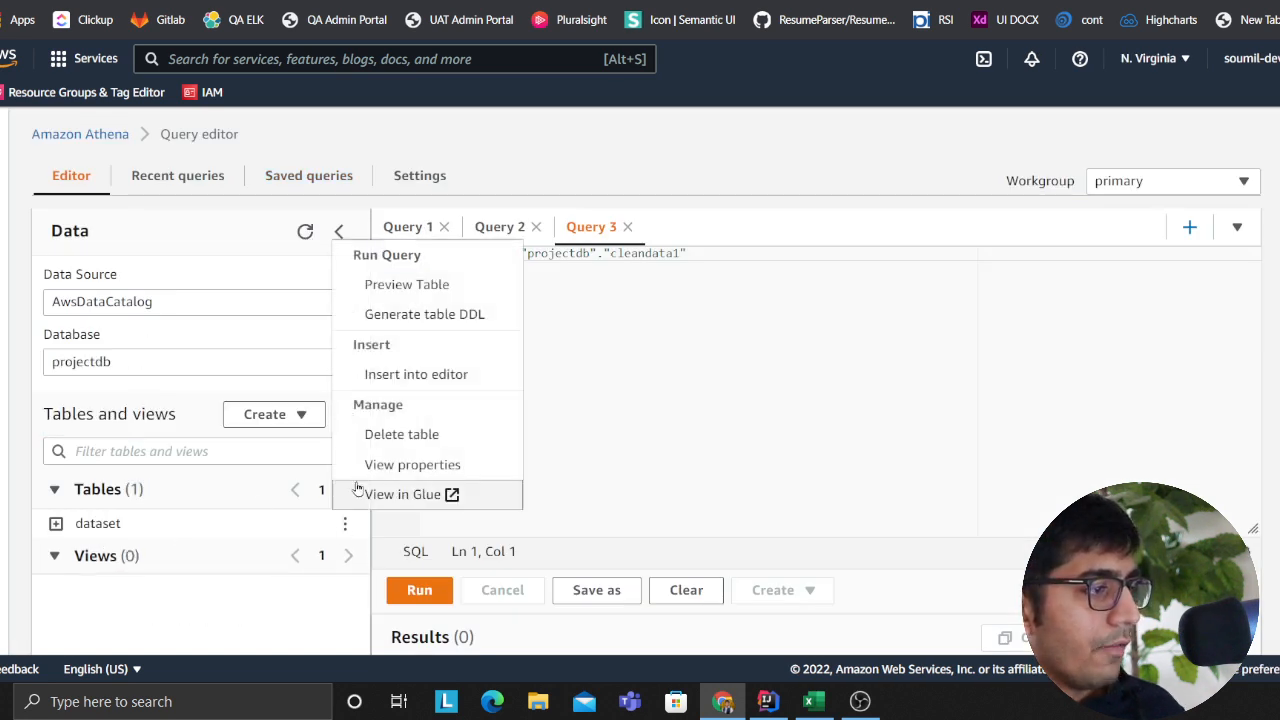
{"action": "left_click", "coordinate": [371, 284]}
{"action": "scroll", "coordinate": [477, 394], "scroll_direction": "down", "scroll_amount": 2}
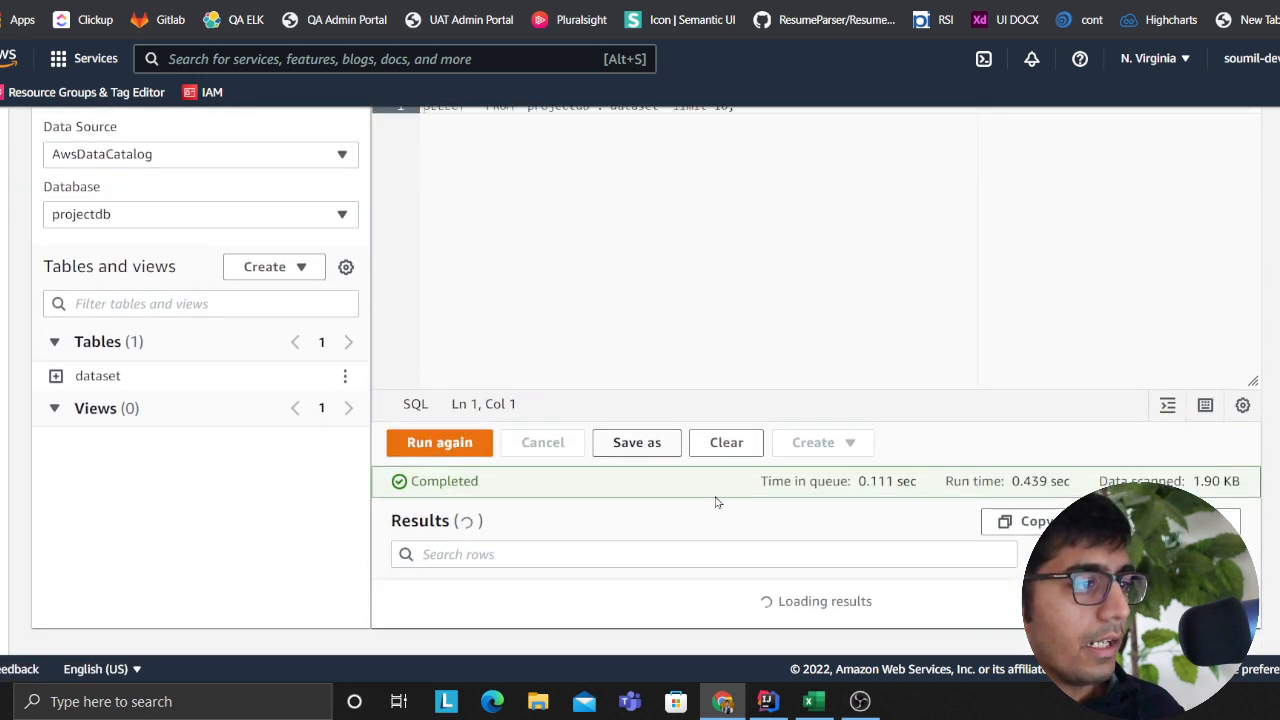
{"action": "scroll", "coordinate": [716, 502], "scroll_direction": "down", "scroll_amount": 3}
- Remove the row limit from the query on projectdb's dataset table, run it and check the number of rows returned
{"action": "scroll", "coordinate": [571, 371], "scroll_direction": "up", "scroll_amount": 5}
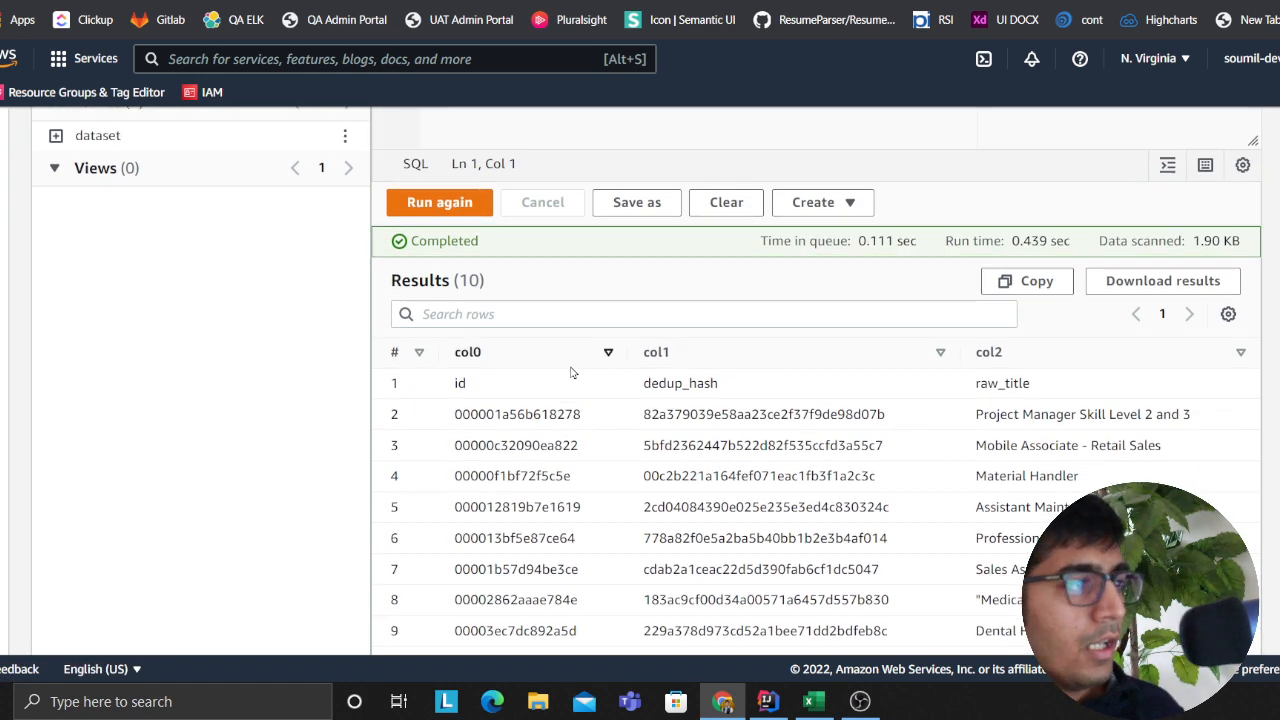
{"action": "left_click", "coordinate": [762, 247]}
{"action": "key", "text": "BackSpace"}
{"action": "key", "text": "BackSpace"}
{"action": "key", "text": "BackSpace"}
{"action": "key", "text": "BackSpace"}
{"action": "key", "text": "BackSpace"}
{"action": "key", "text": "BackSpace"}
{"action": "key", "text": "BackSpace"}
{"action": "key", "text": "BackSpace"}
{"action": "key", "text": "BackSpace"}
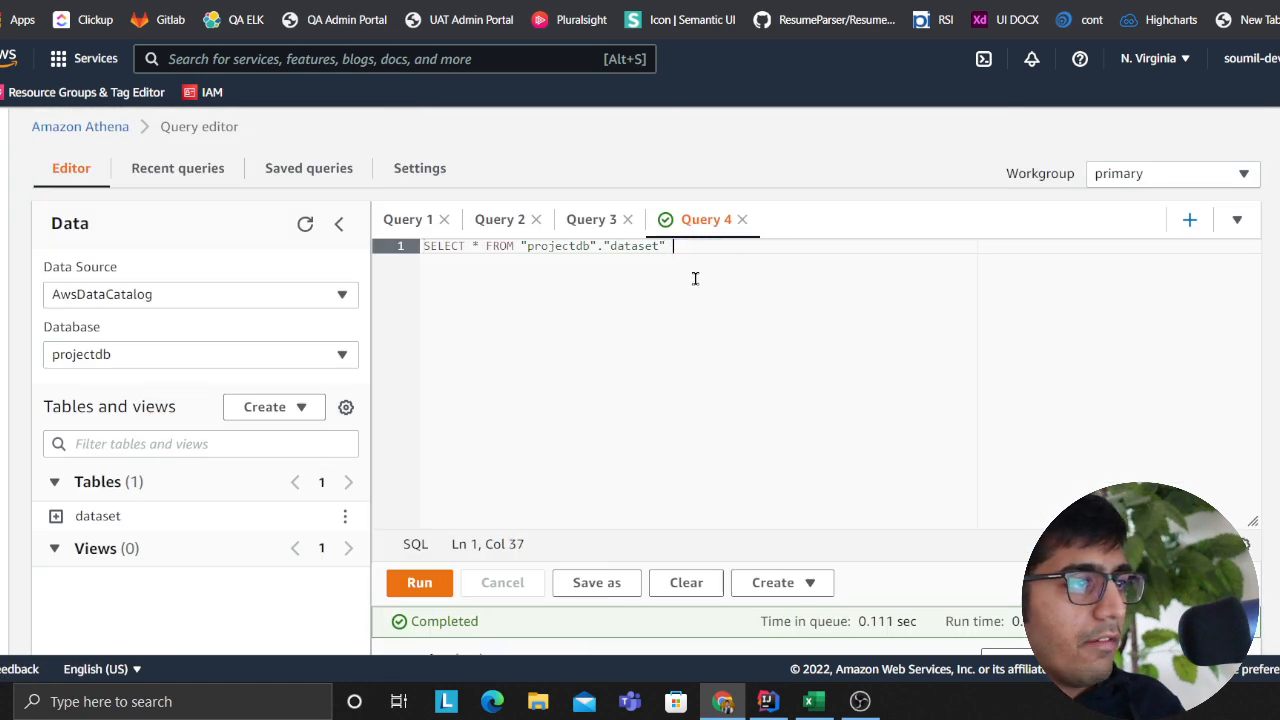
{"action": "left_click", "coordinate": [446, 580]}
{"action": "scroll", "coordinate": [603, 326], "scroll_direction": "down", "scroll_amount": 1}
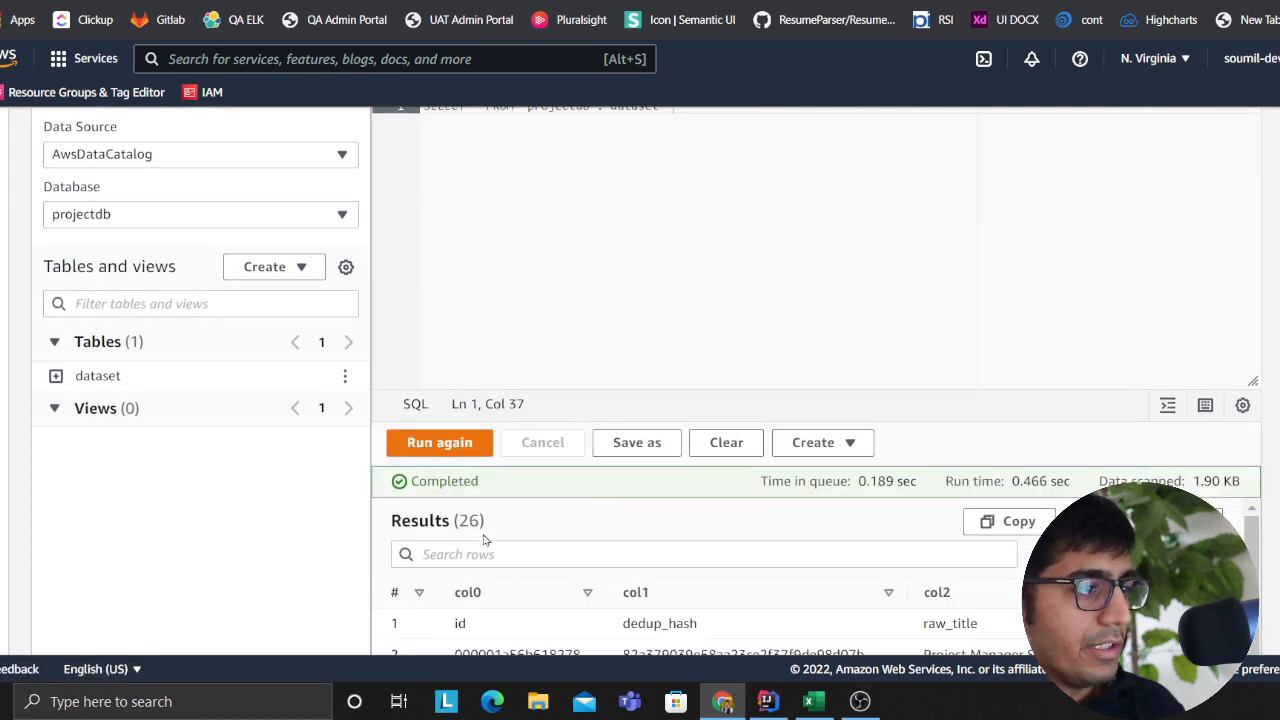
{"action": "left_click_drag", "start_coordinate": [446, 524], "coordinate": [509, 522]}
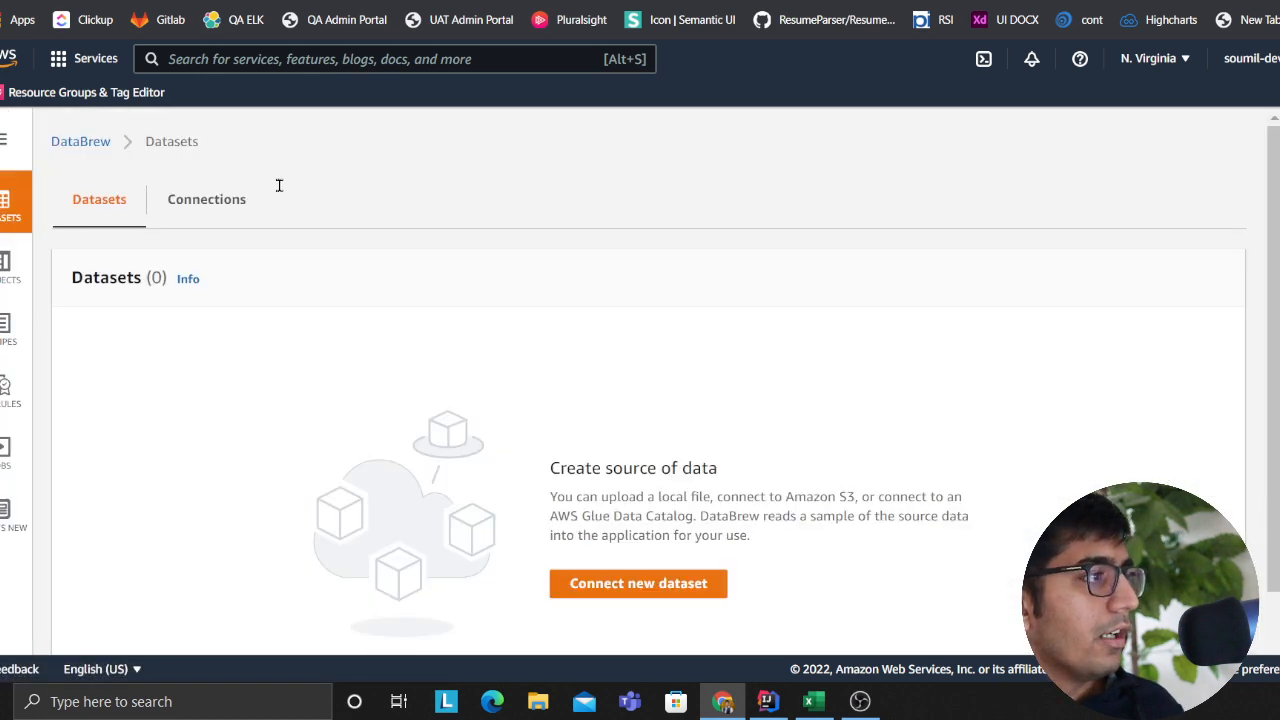
- Switch to Excel to look at the duplicates sheet and return to DataBrew in the browser
{"action": "key", "text": "alt+Tab"}
{"action": "key", "text": "alt+Tab"}
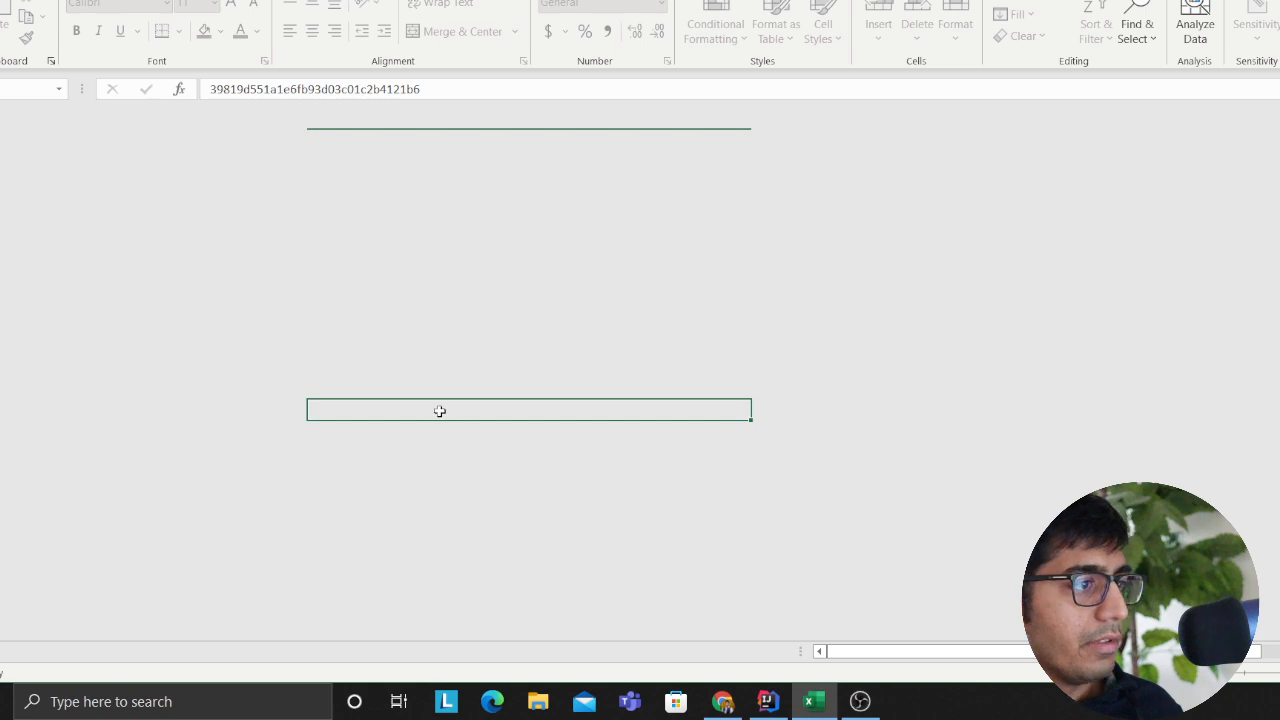
{"action": "key", "text": "alt+Tab"}
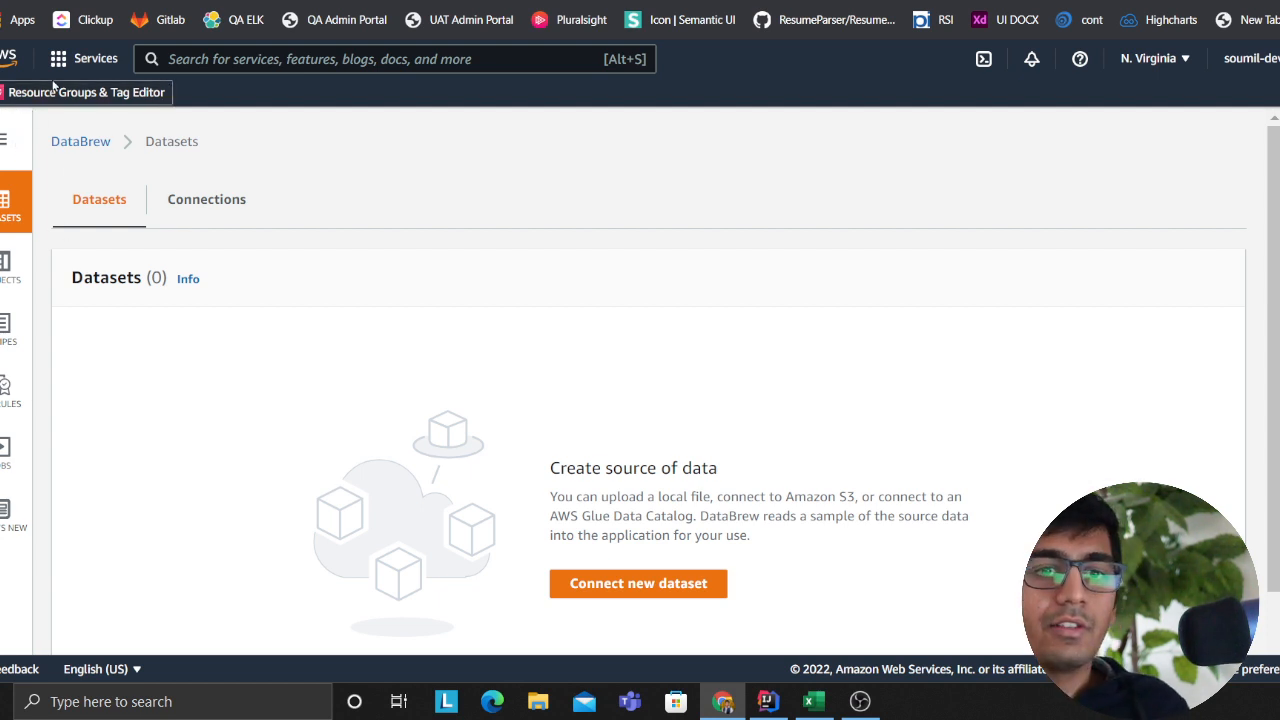
- From the DataBrew home page, start a new project named data-clean with a new recipe
{"action": "left_click", "coordinate": [4, 146]}
{"action": "left_click", "coordinate": [50, 142]}
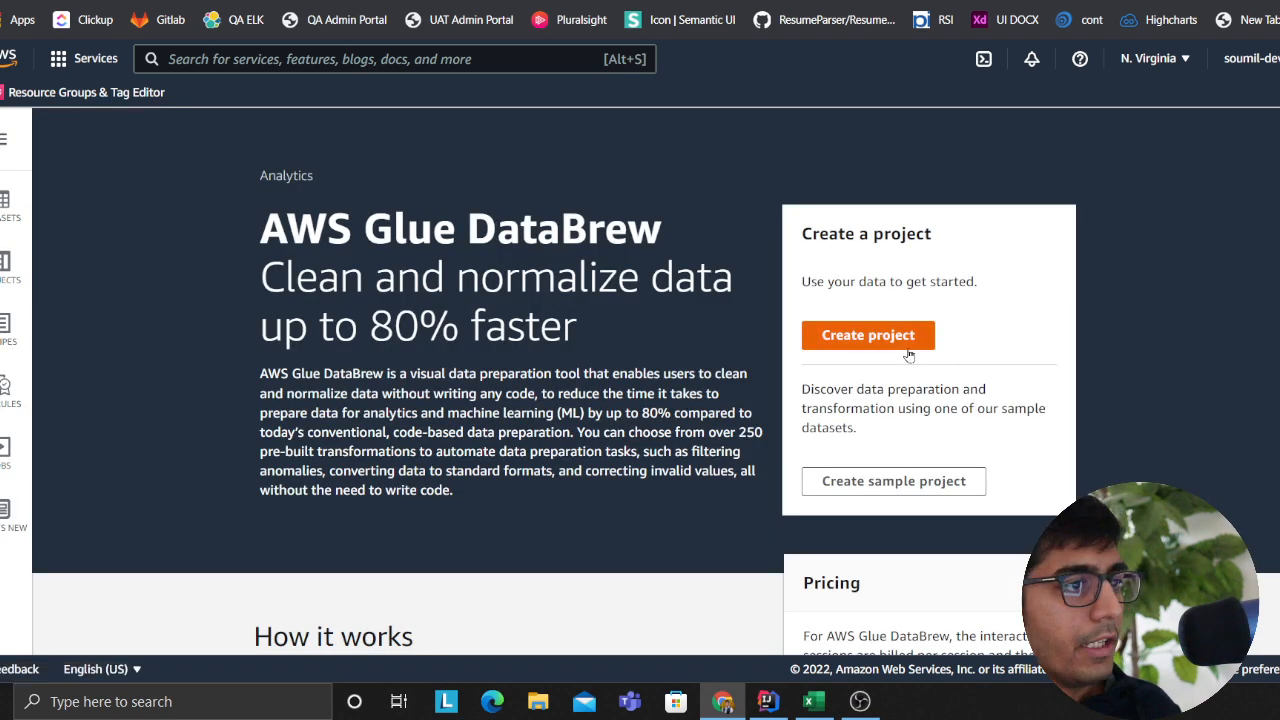
{"action": "left_click", "coordinate": [868, 335]}
{"action": "left_click", "coordinate": [200, 326]}
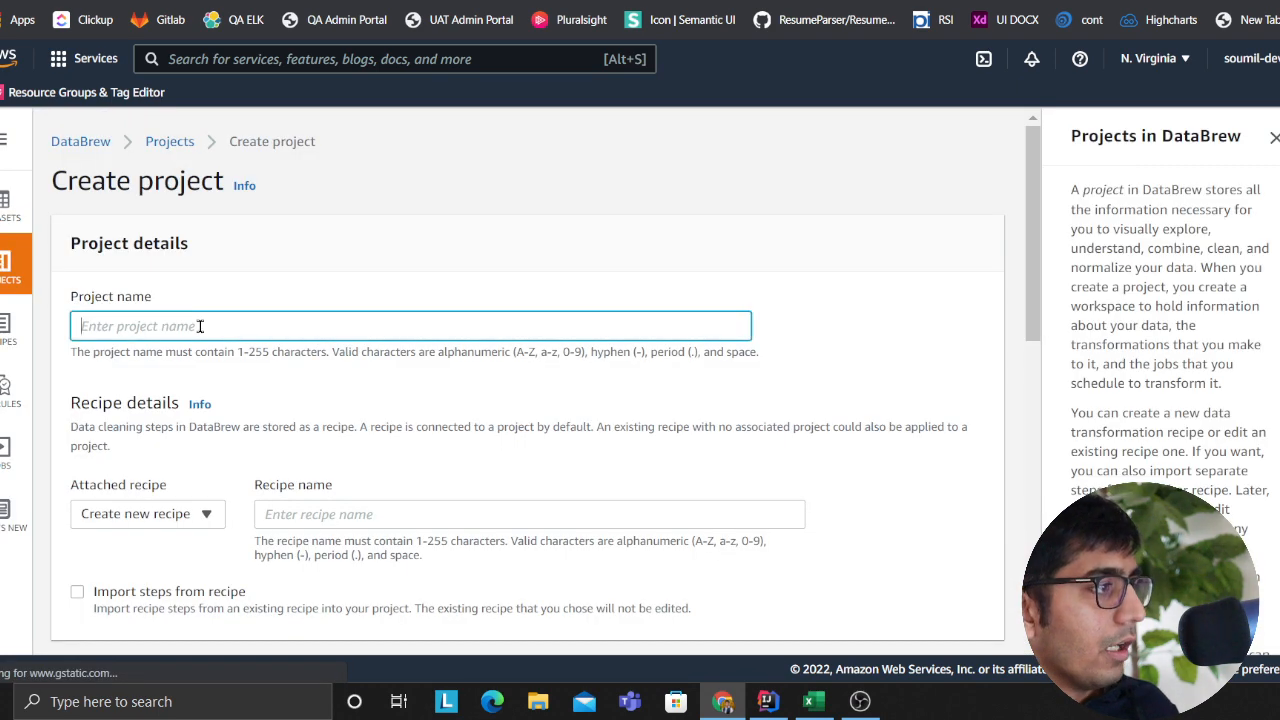
{"action": "type", "text": "data-clea"}
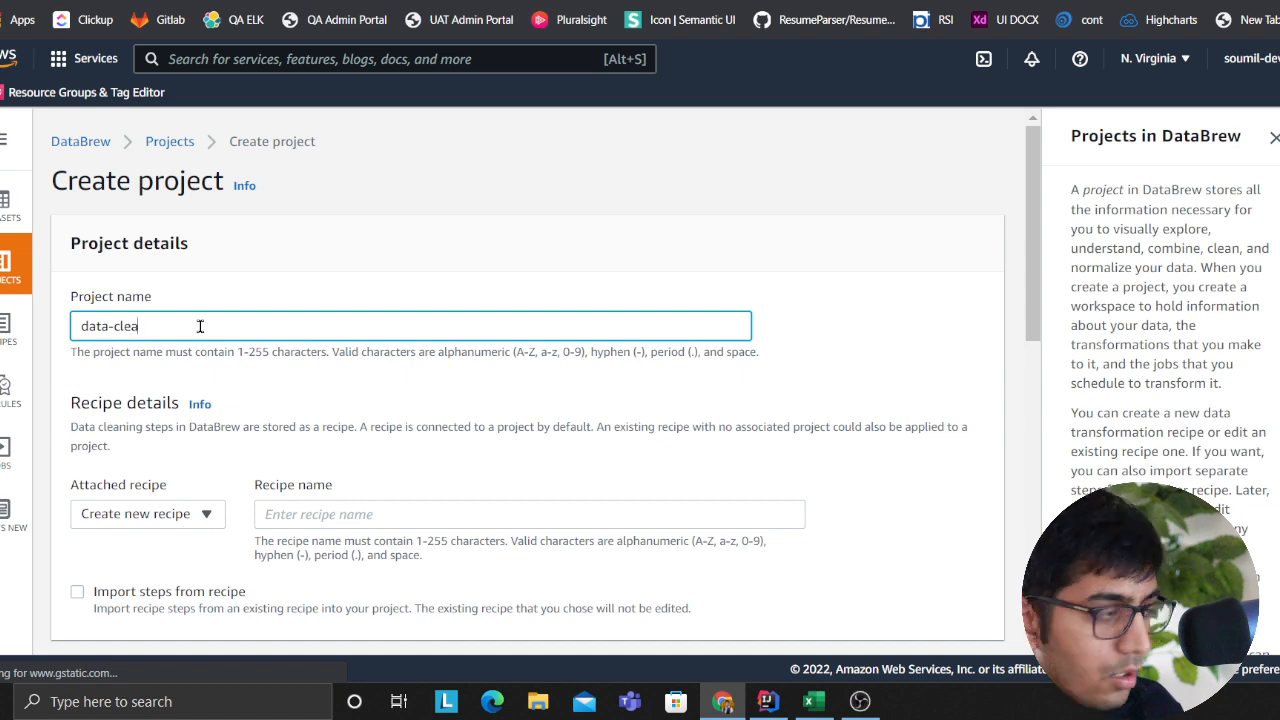
{"action": "type", "text": "n"}
{"action": "key", "text": "ctrl+a"}
- Choose to import a new dataset for the project and name it clean-data-sample
{"action": "scroll", "coordinate": [293, 407], "scroll_direction": "down", "scroll_amount": 2}
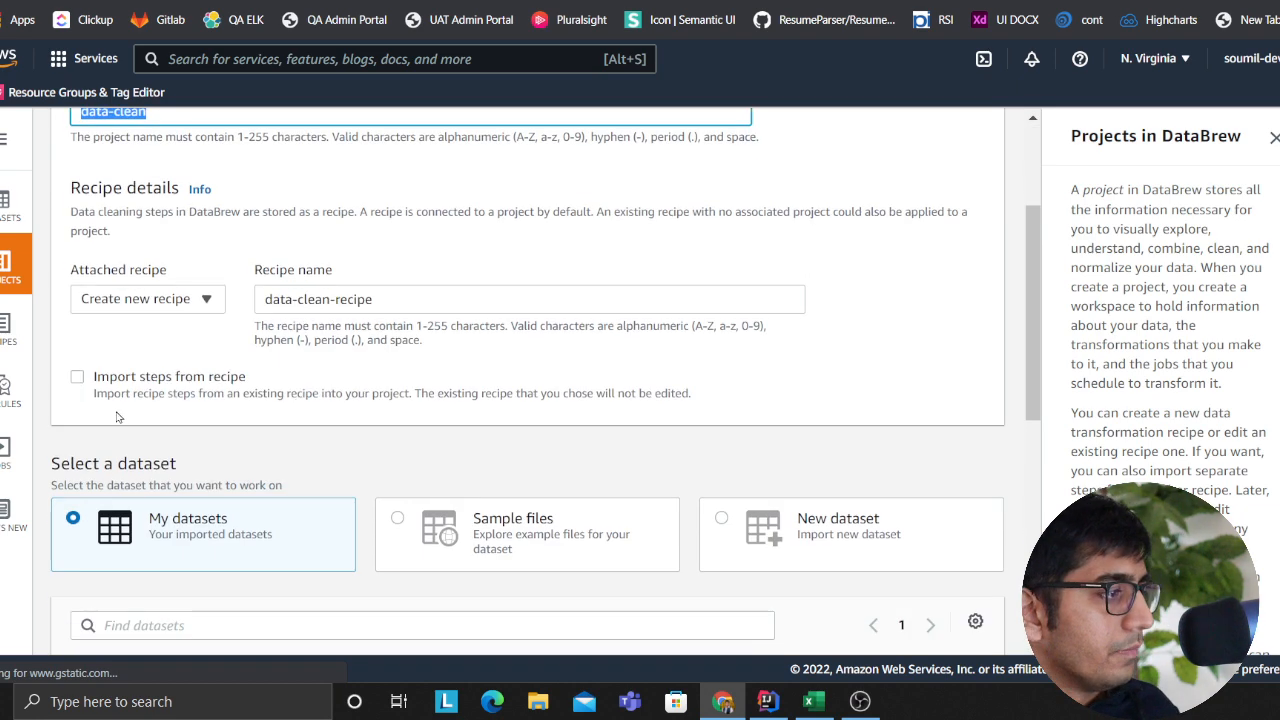
{"action": "scroll", "coordinate": [877, 548], "scroll_direction": "down", "scroll_amount": 4}
{"action": "scroll", "coordinate": [810, 276], "scroll_direction": "up", "scroll_amount": 3}
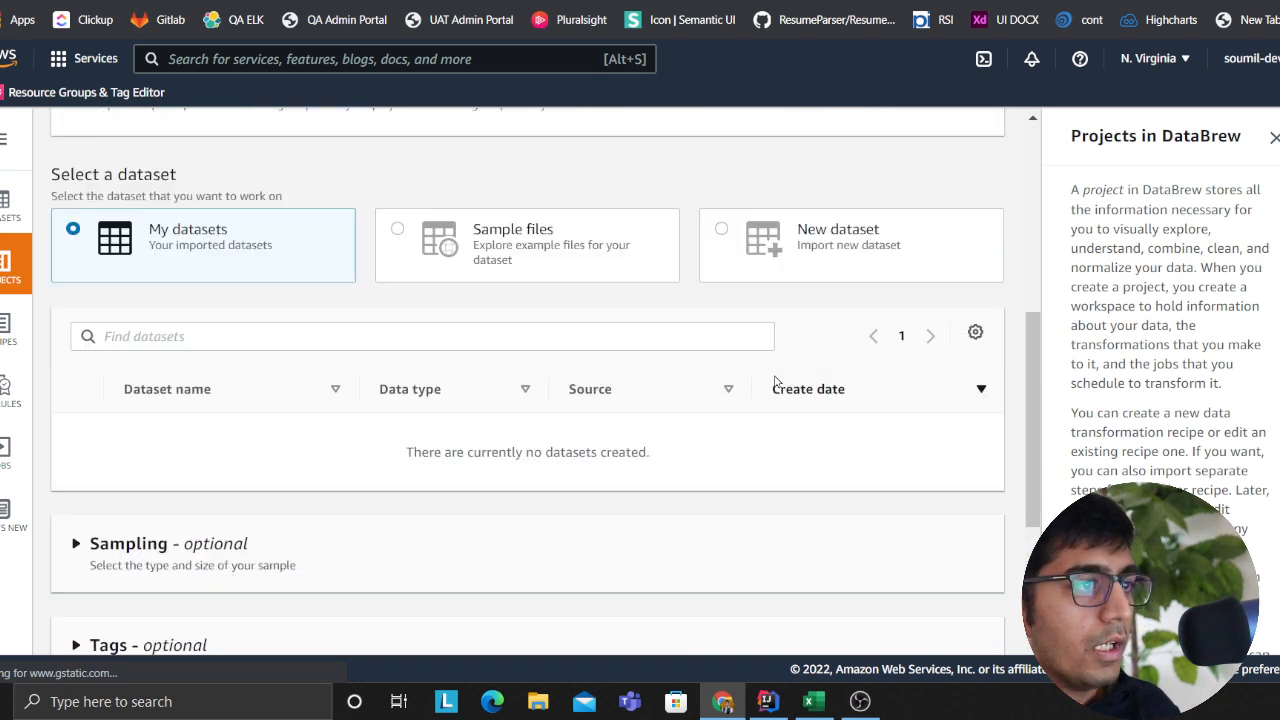
{"action": "left_click", "coordinate": [880, 305]}
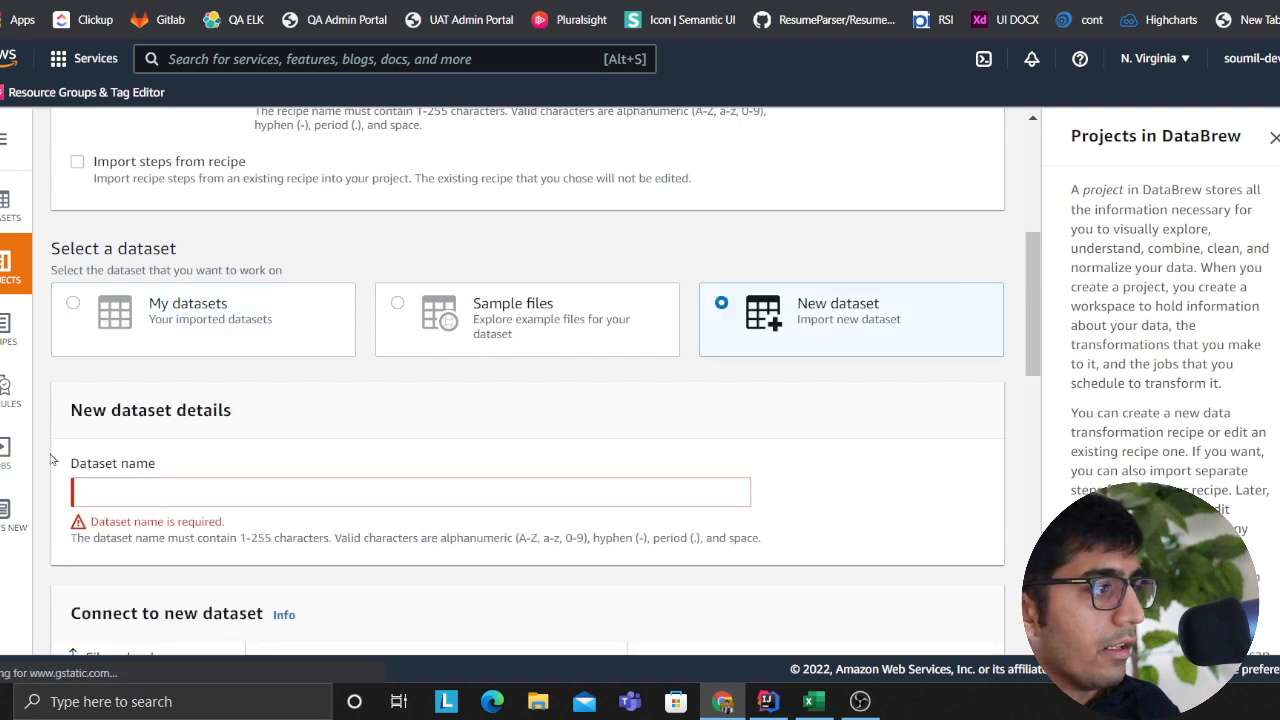
{"action": "scroll", "coordinate": [95, 416], "scroll_direction": "down", "scroll_amount": 2}
{"action": "left_click", "coordinate": [138, 277]}
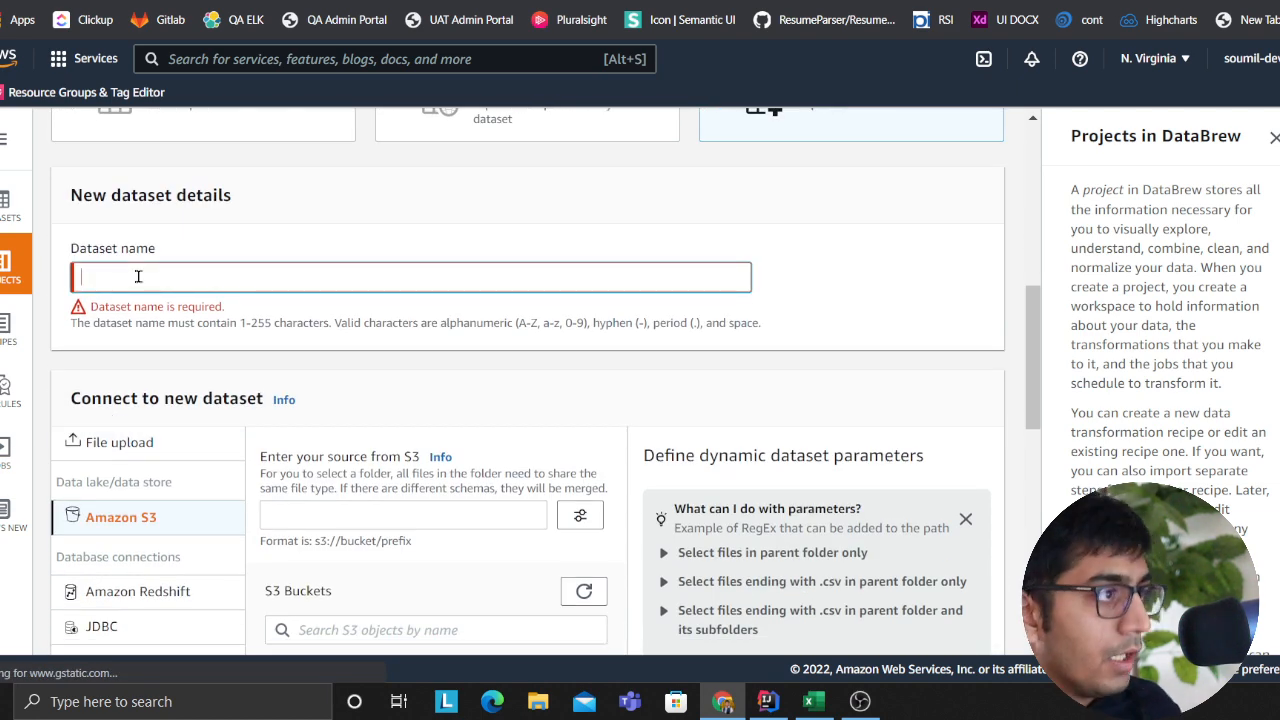
{"action": "type", "text": "clean"}
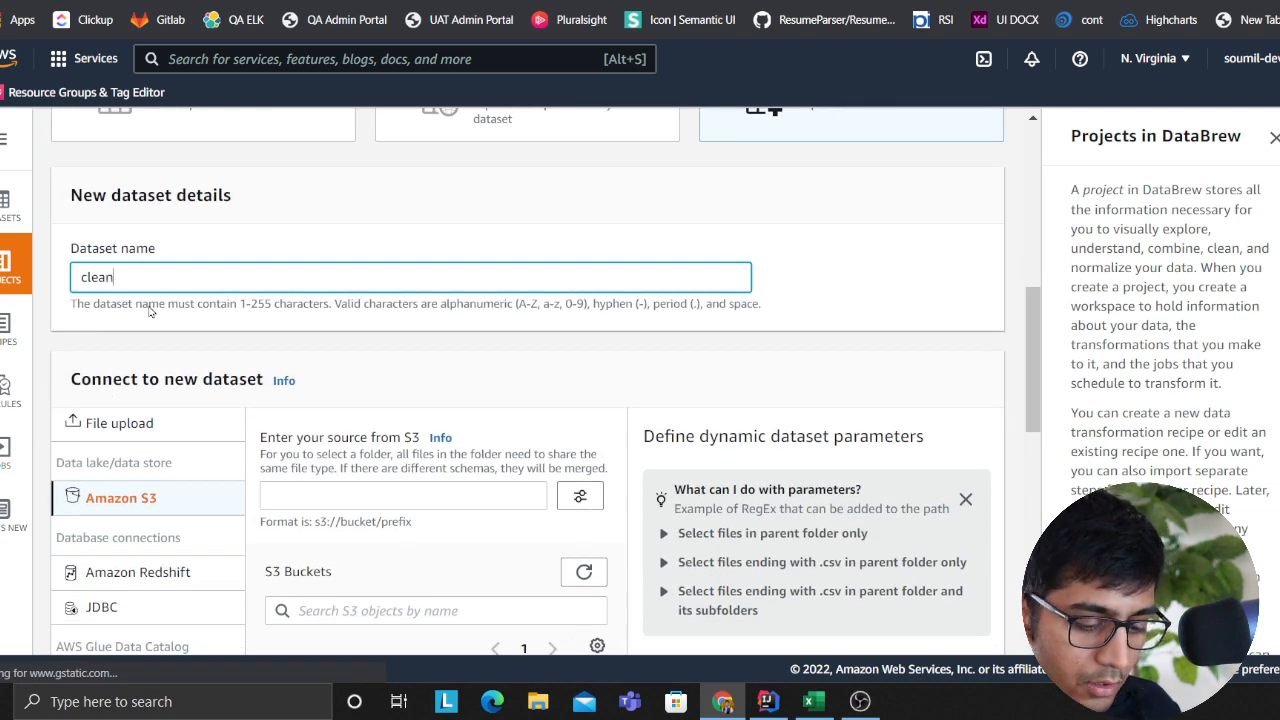
{"action": "type", "text": "-data-s"}
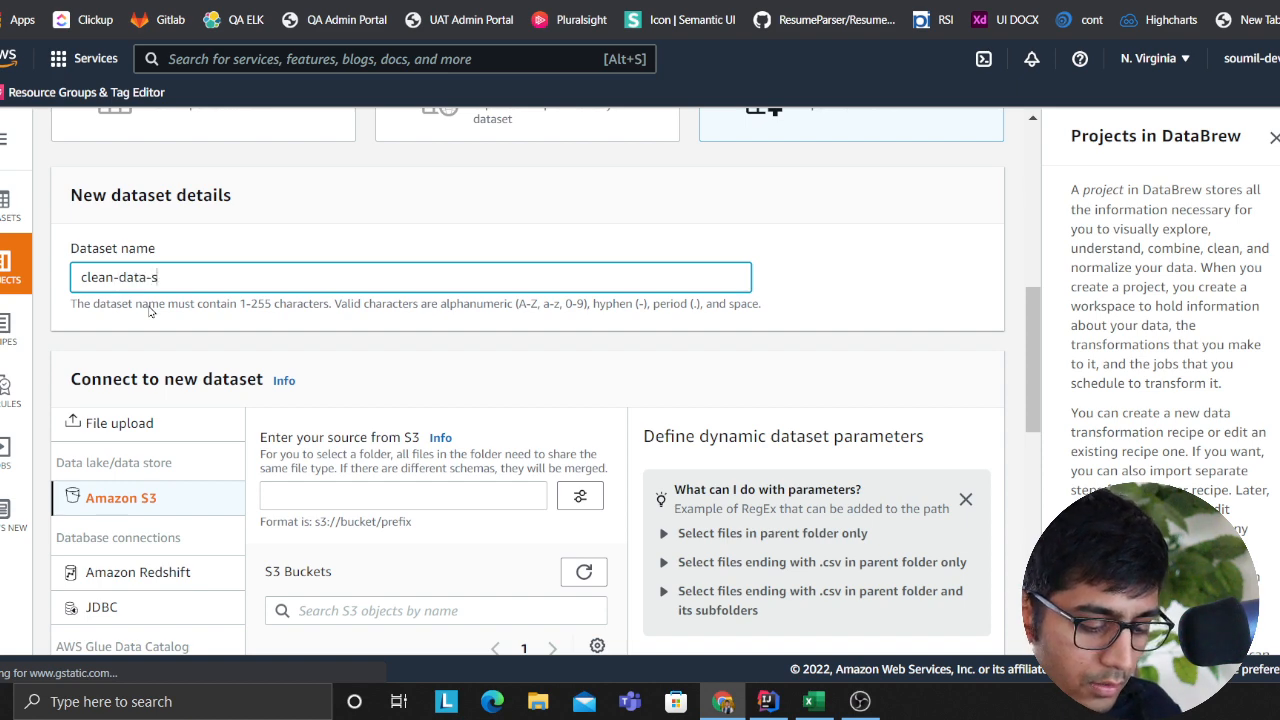
{"action": "type", "text": "ample"}
{"action": "key", "text": "ctrl+a"}
- Connect the new dataset to the dataset table of projectdb from the Data Catalog S3 tables
{"action": "scroll", "coordinate": [491, 389], "scroll_direction": "down", "scroll_amount": 2}
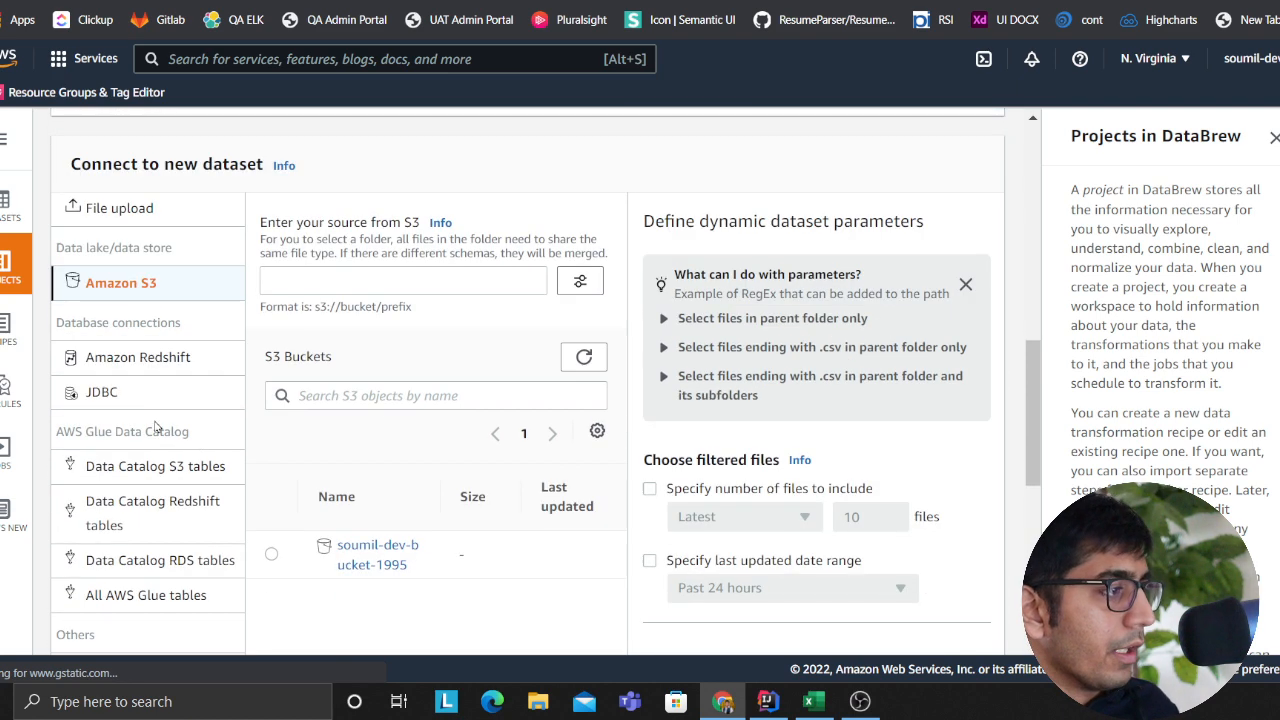
{"action": "left_click", "coordinate": [170, 477]}
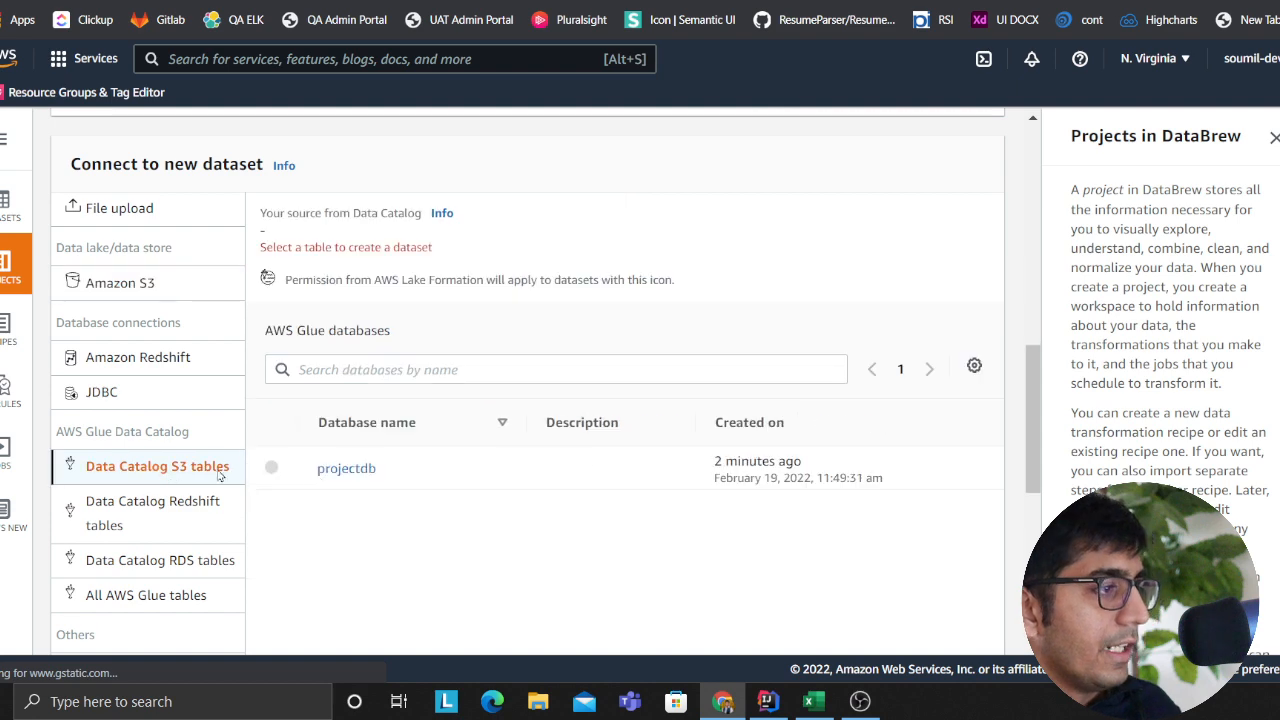
{"action": "left_click", "coordinate": [340, 468]}
{"action": "left_click", "coordinate": [271, 470]}
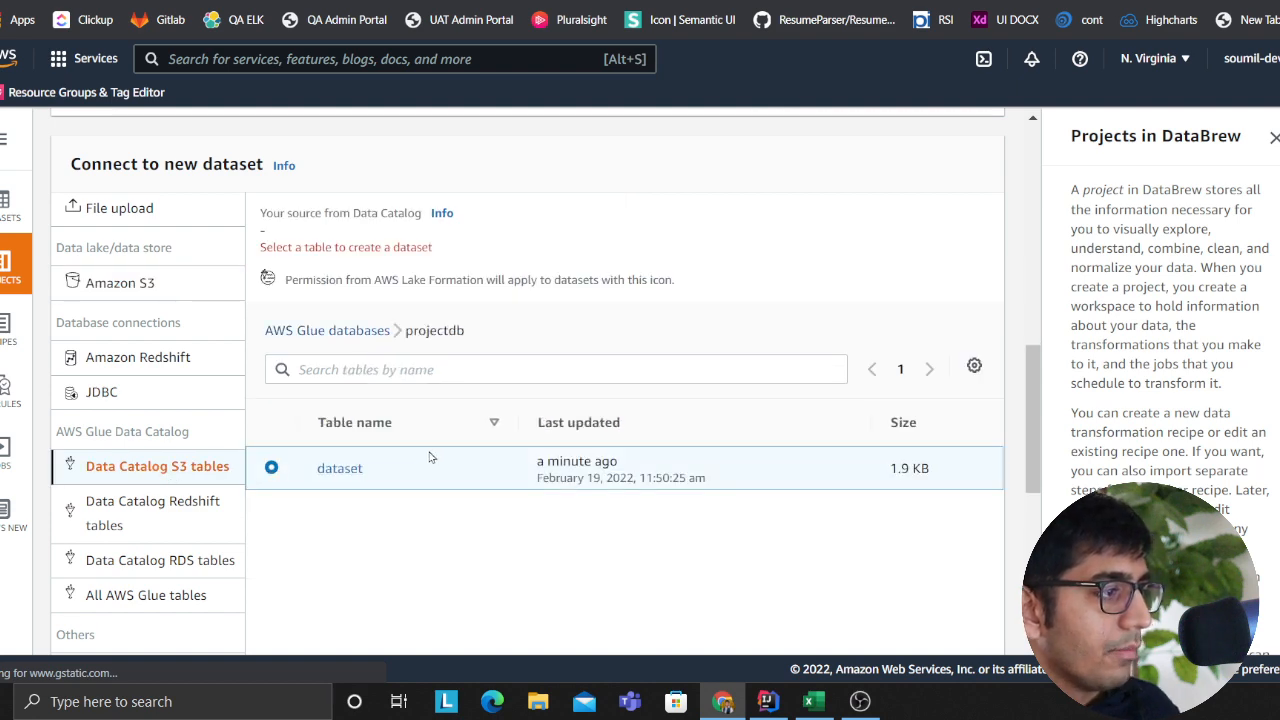
- Assign the AWSGlueDataBrewServiceRole-GlueDataBrew role to the project, create it and close the help on projects
{"action": "scroll", "coordinate": [531, 529], "scroll_direction": "down", "scroll_amount": 7}
{"action": "left_click", "coordinate": [367, 488]}
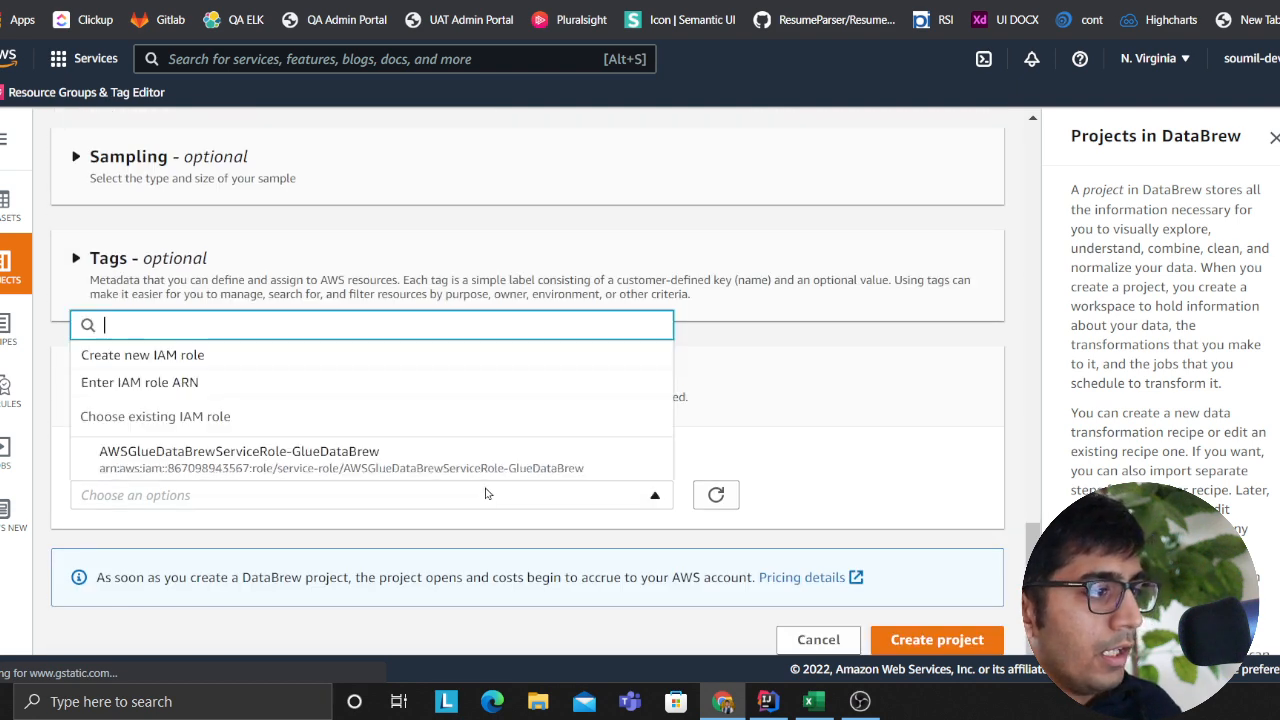
{"action": "left_click", "coordinate": [255, 460]}
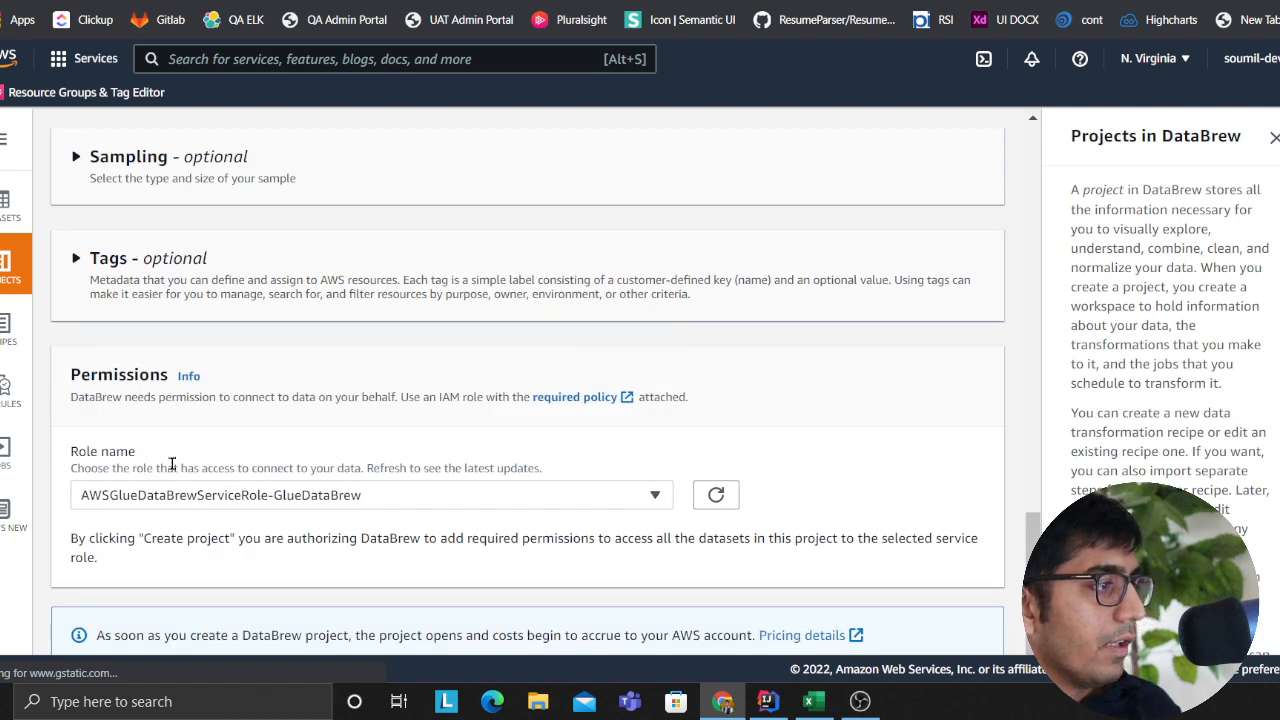
{"action": "scroll", "coordinate": [191, 467], "scroll_direction": "up", "scroll_amount": 10}
{"action": "scroll", "coordinate": [941, 624], "scroll_direction": "down", "scroll_amount": 11}
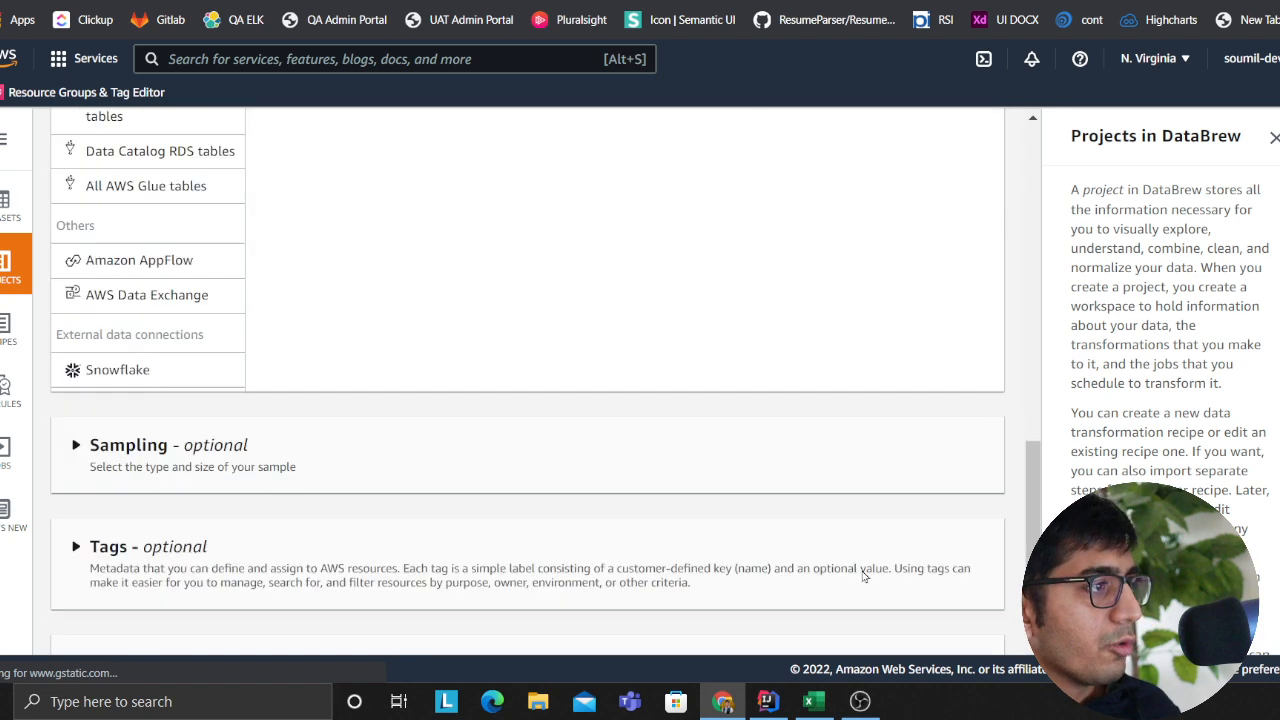
{"action": "left_click", "coordinate": [944, 638]}
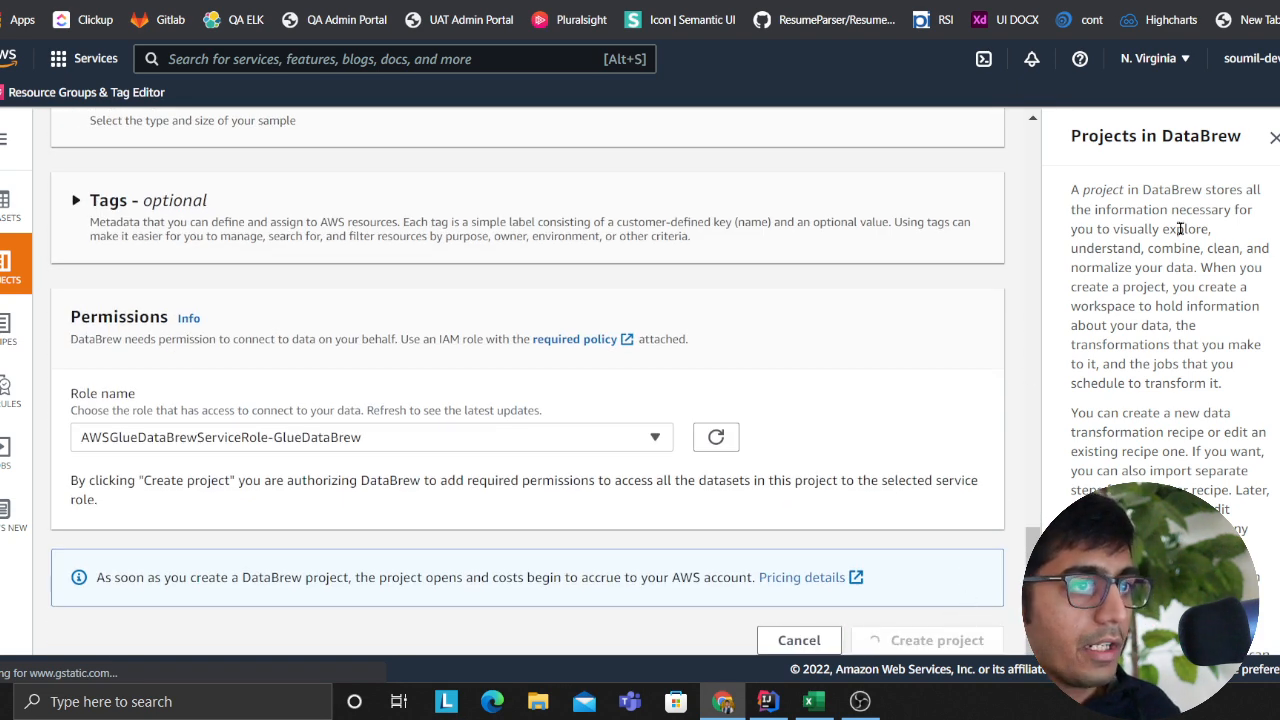
{"action": "left_click", "coordinate": [1274, 139]}
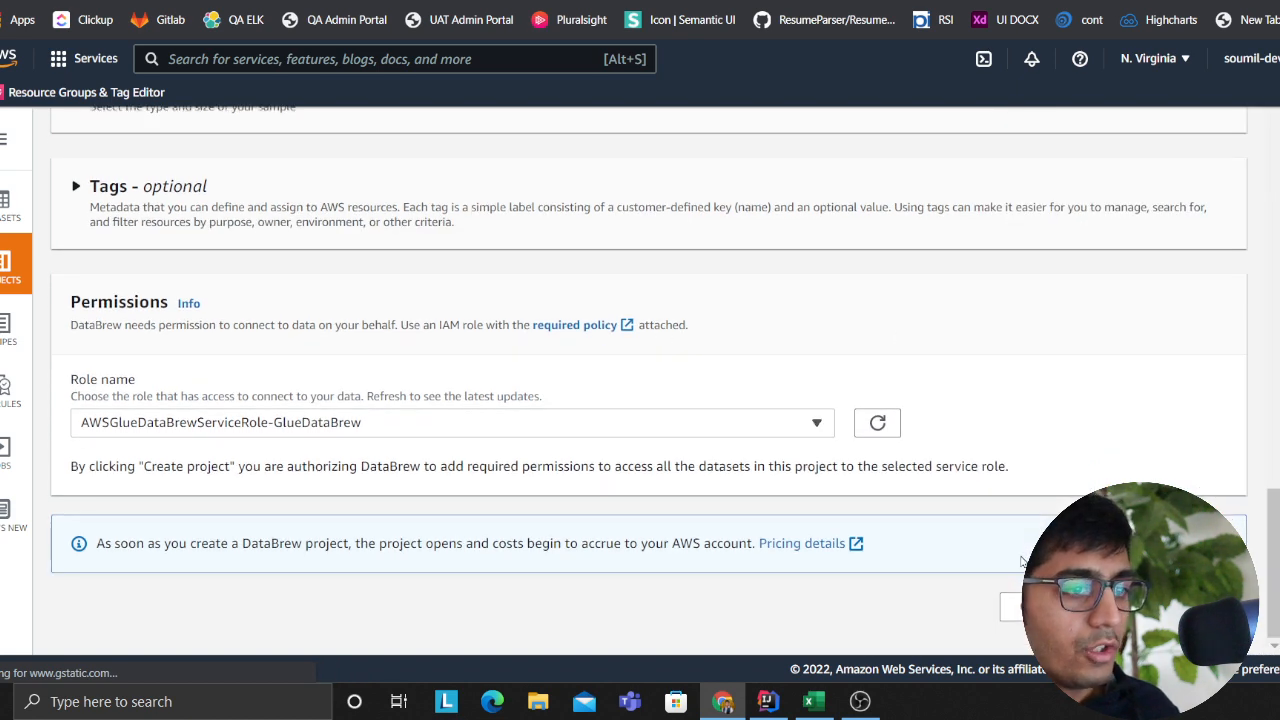
{"action": "left_click_drag", "start_coordinate": [95, 545], "coordinate": [1020, 605]}
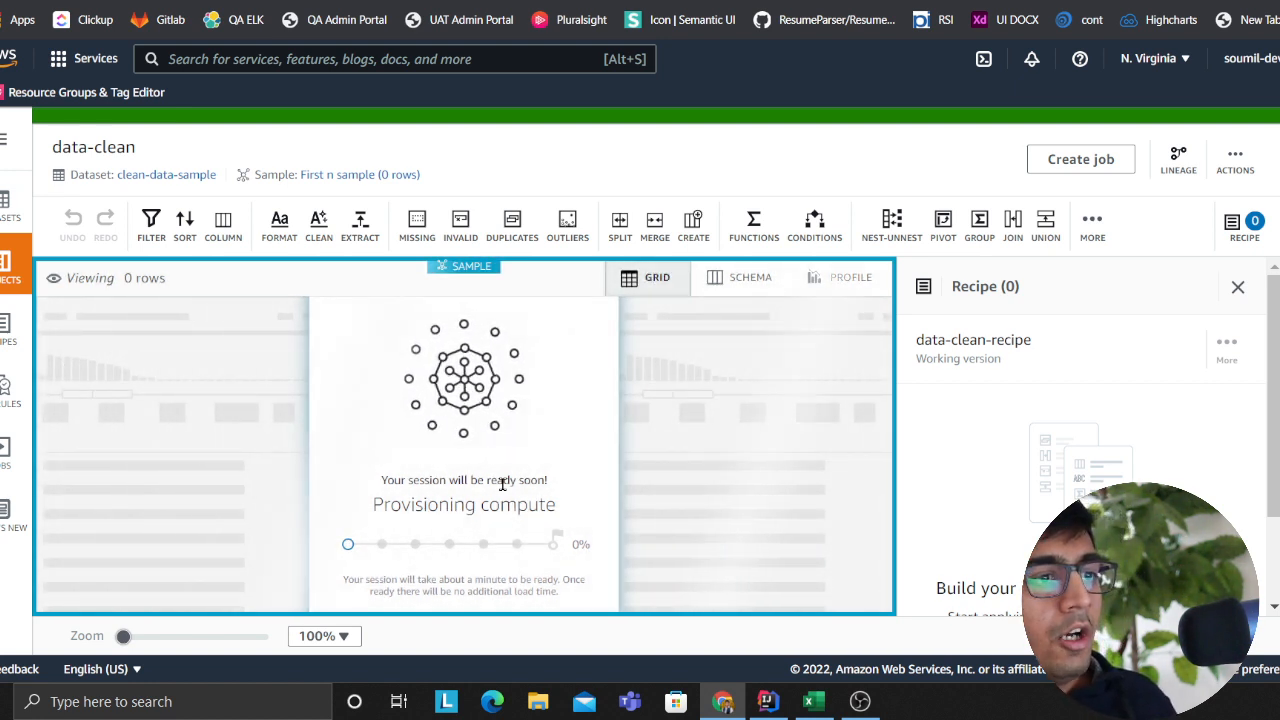
- Switch to Excel and examine the dedup_hash values in the duplicates sheet, starting at the first record
{"action": "key", "text": "alt+Tab"}
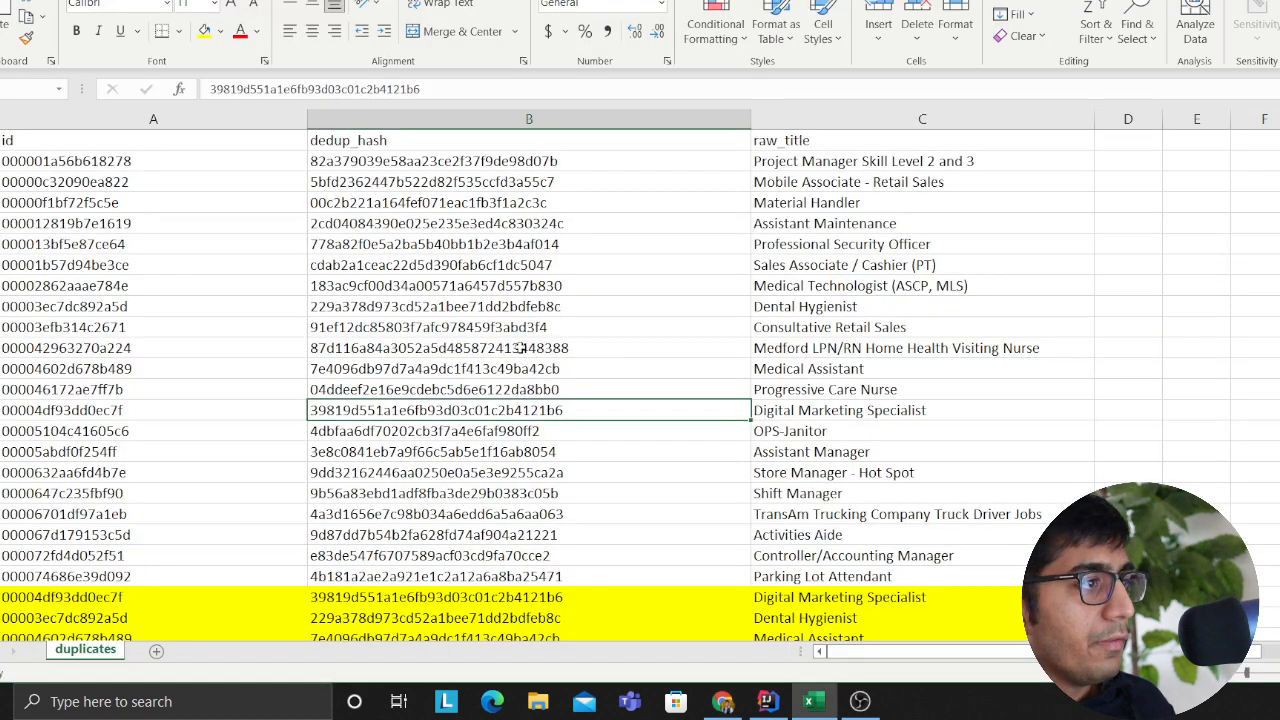
{"action": "key", "text": "Up"}
{"action": "key", "text": "Up"}
{"action": "left_click", "coordinate": [360, 166]}
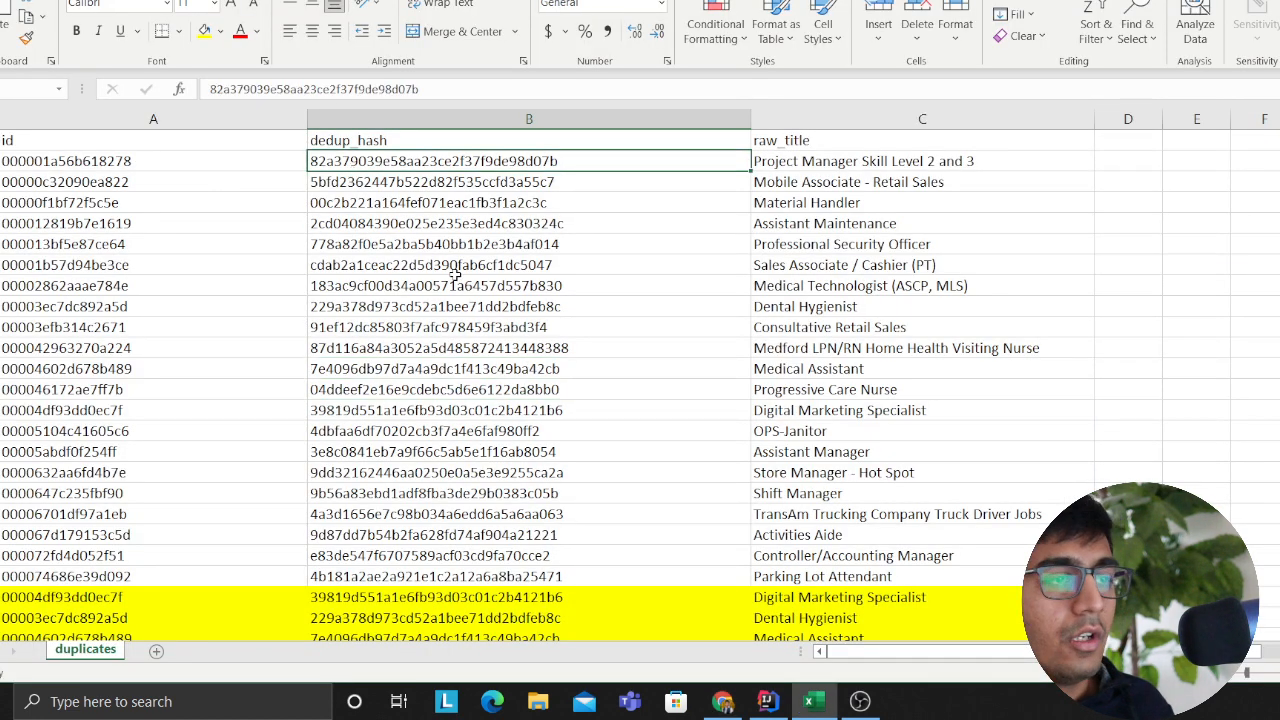
- Switch to the code editor and review the hashing and CSV-loading code in testtt.py, shrinking the run output for more room
{"action": "key", "text": "alt+Tab"}
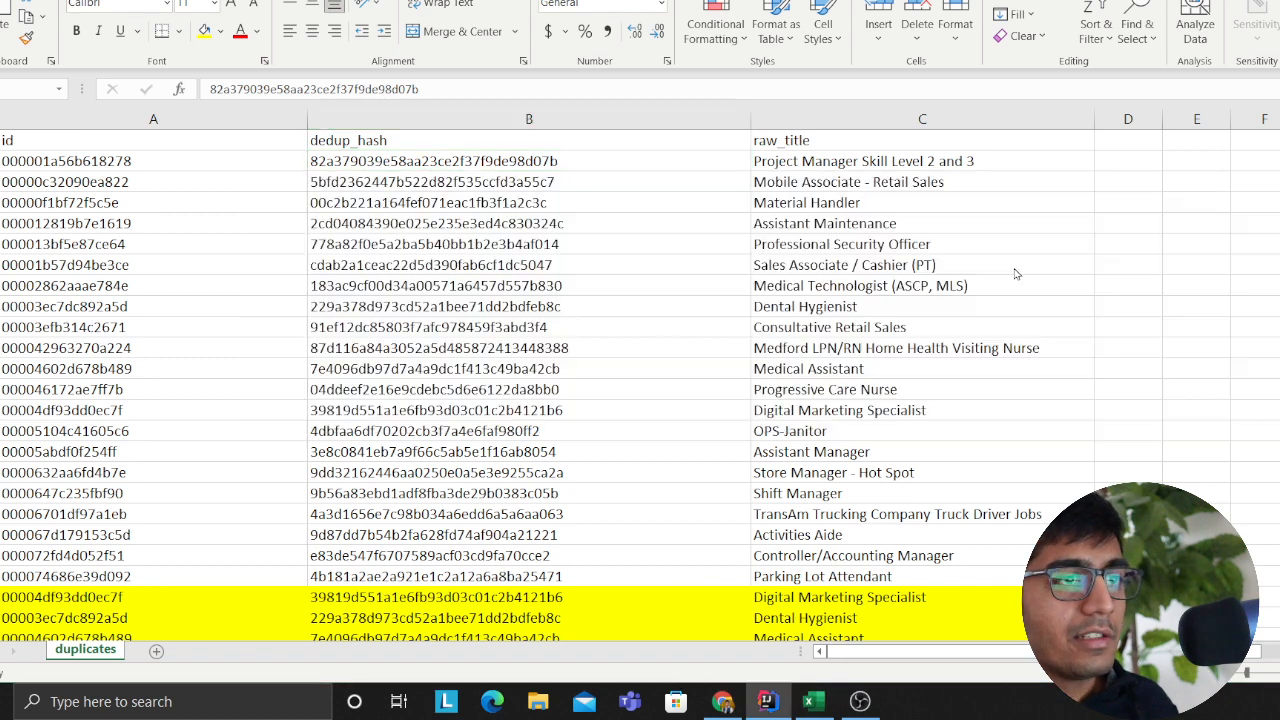
{"action": "scroll", "coordinate": [514, 224], "scroll_direction": "up", "scroll_amount": 2}
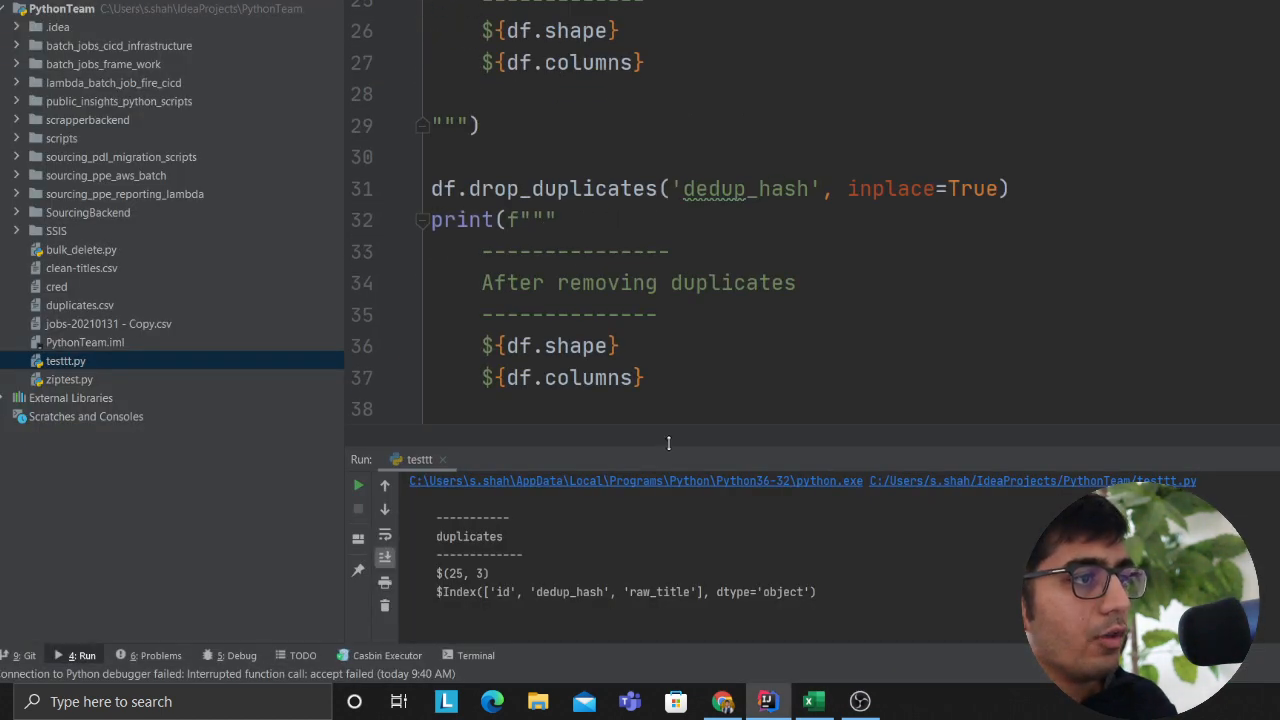
{"action": "left_click_drag", "start_coordinate": [654, 460], "coordinate": [656, 576]}
{"action": "scroll", "coordinate": [683, 370], "scroll_direction": "up", "scroll_amount": 8}
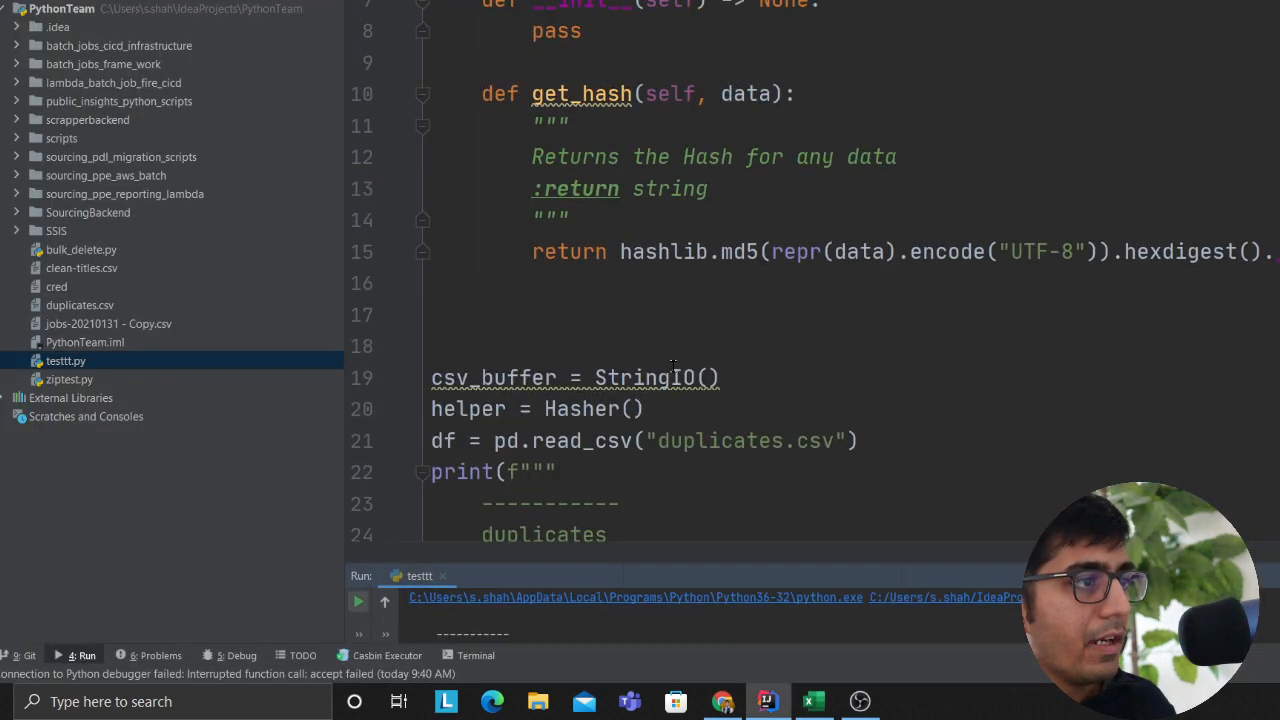
- Review the code in testtt.py from the CSV loading down to the drop_duplicates call on dedup_hash
{"action": "scroll", "coordinate": [683, 370], "scroll_direction": "down", "scroll_amount": 3}
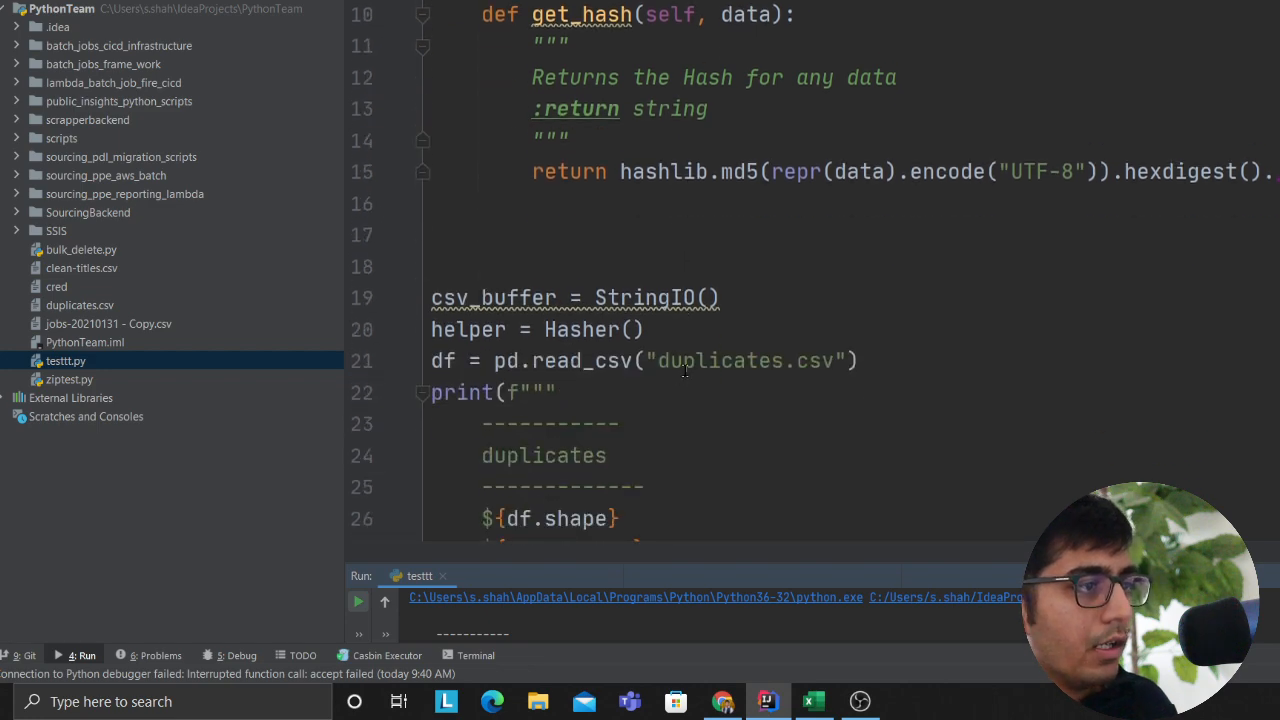
{"action": "scroll", "coordinate": [685, 370], "scroll_direction": "down", "scroll_amount": 4}
{"action": "scroll", "coordinate": [781, 340], "scroll_direction": "up", "scroll_amount": 4}
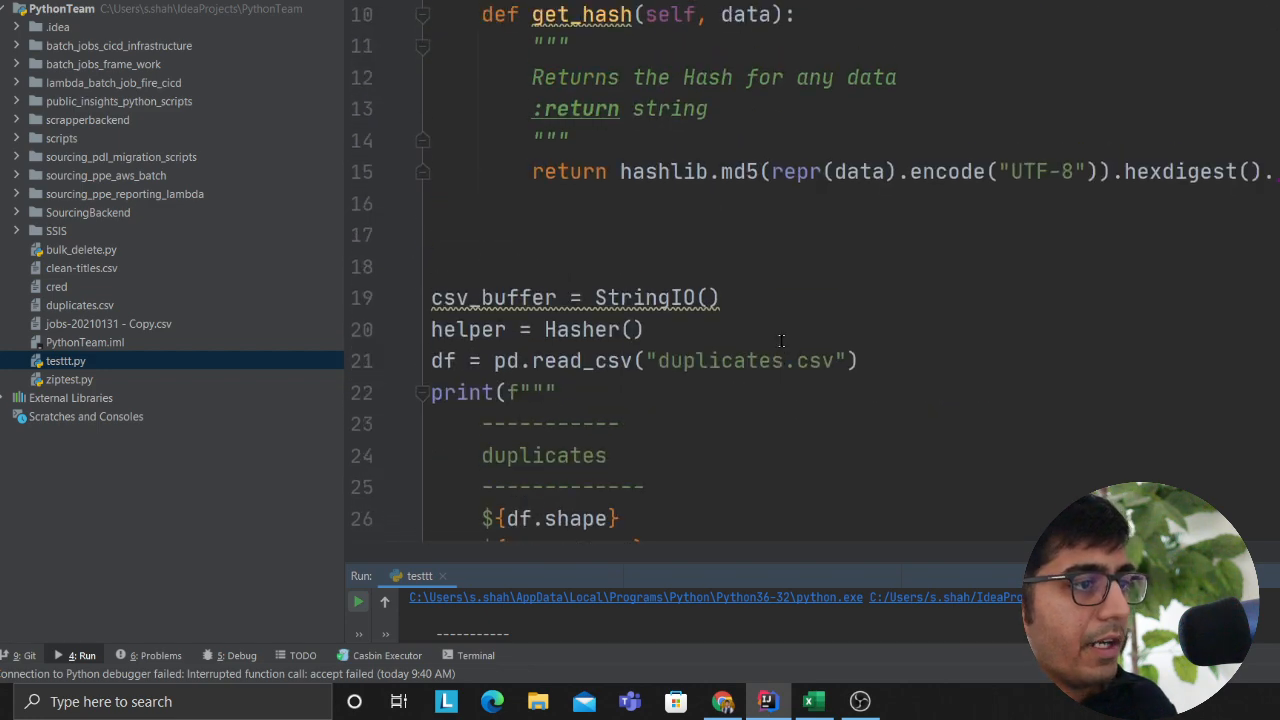
{"action": "scroll", "coordinate": [781, 340], "scroll_direction": "down", "scroll_amount": 2}
{"action": "left_click_drag", "start_coordinate": [1012, 487], "coordinate": [269, 485]}
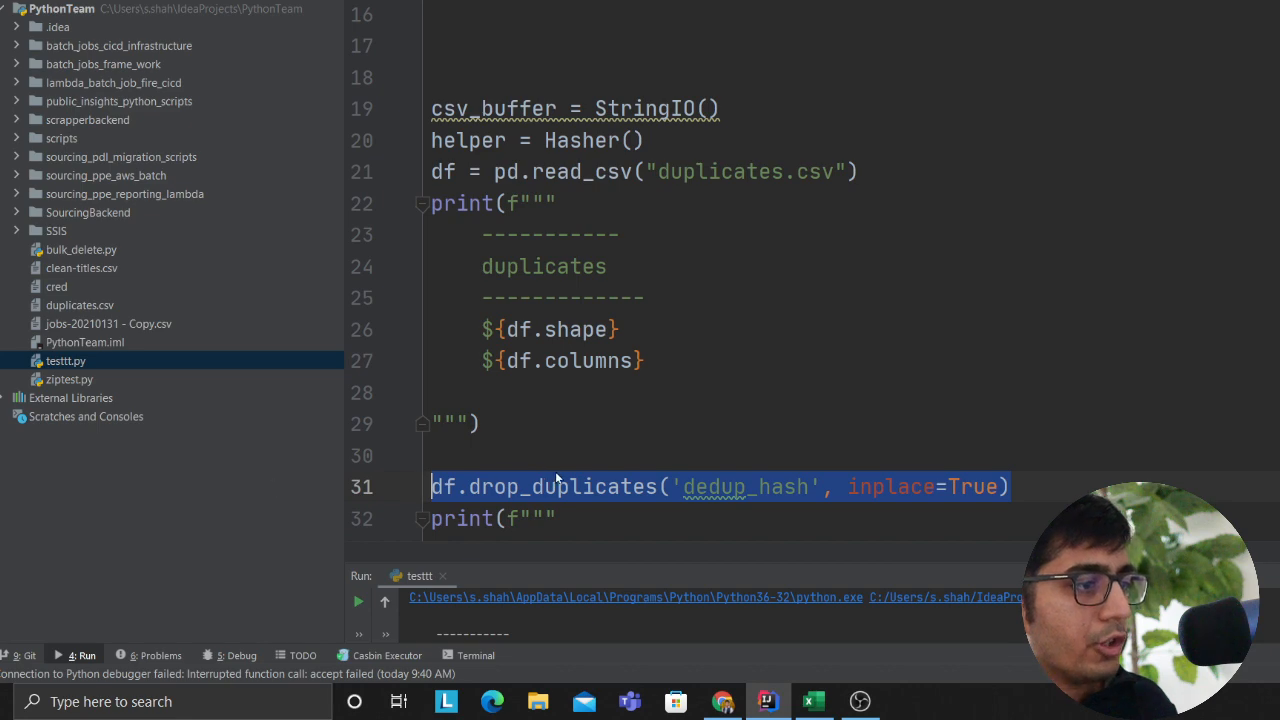
{"action": "left_click", "coordinate": [759, 390]}
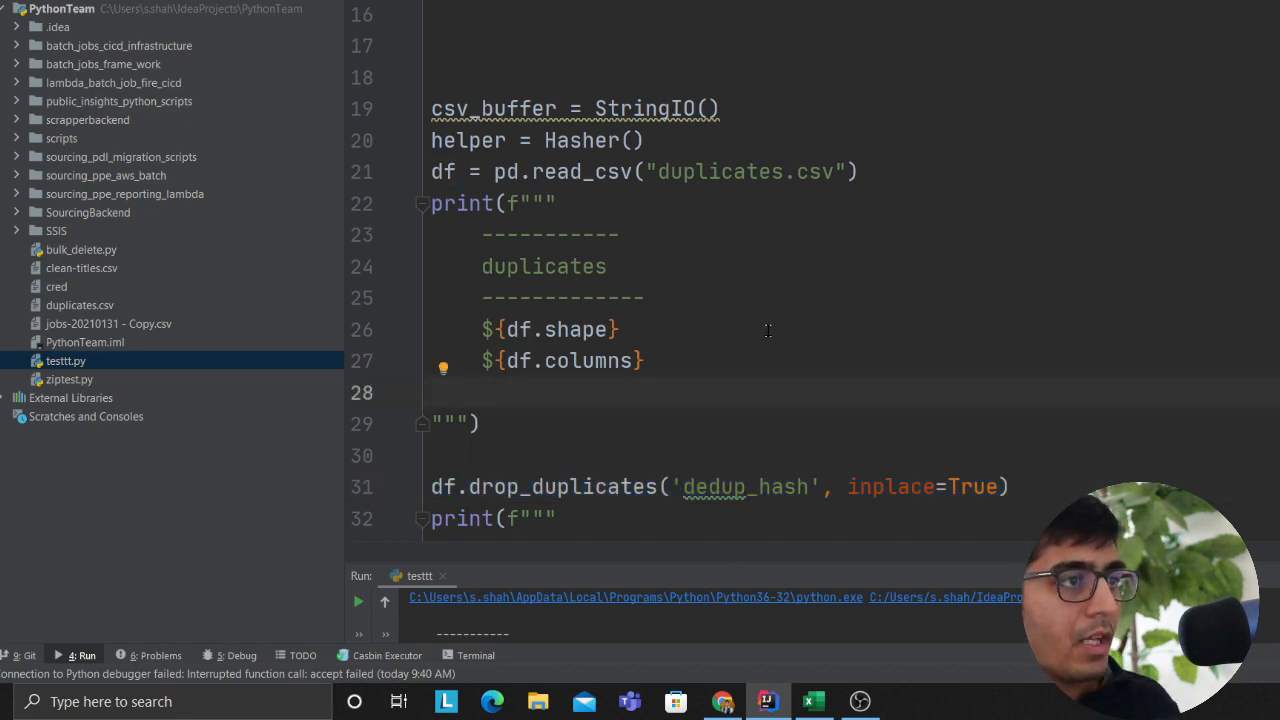
- Switch to Excel and move the dedup_hash column from column B to column D
{"action": "key", "text": "alt+Tab"}
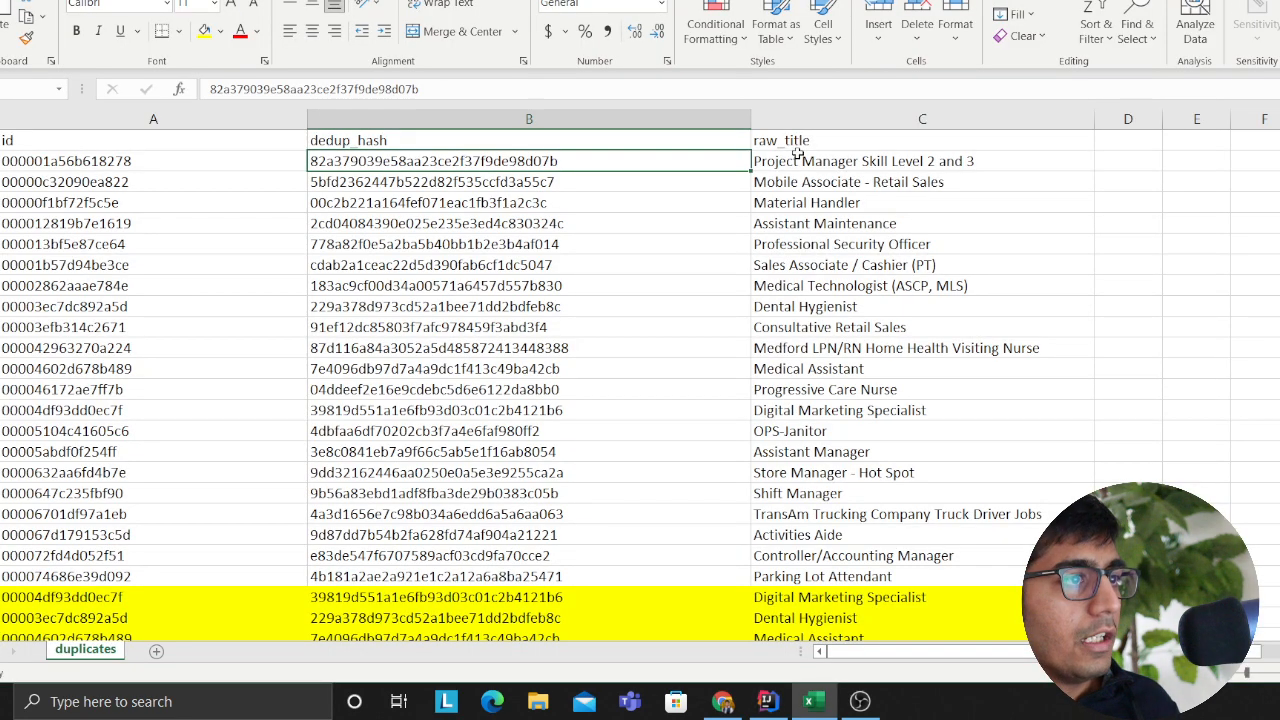
{"action": "left_click", "coordinate": [440, 118]}
{"action": "key", "text": "ctrl+c"}
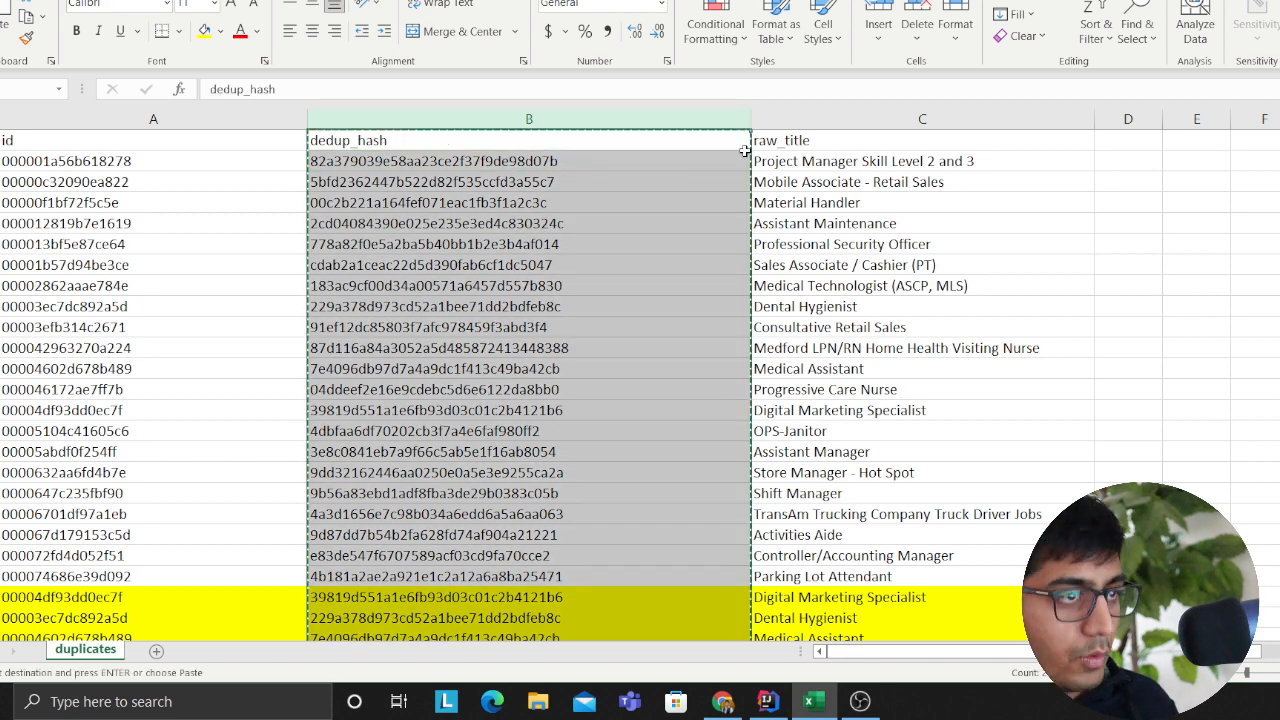
{"action": "left_click", "coordinate": [1128, 153]}
{"action": "left_click", "coordinate": [1128, 122]}
{"action": "key", "text": "ctrl+v"}
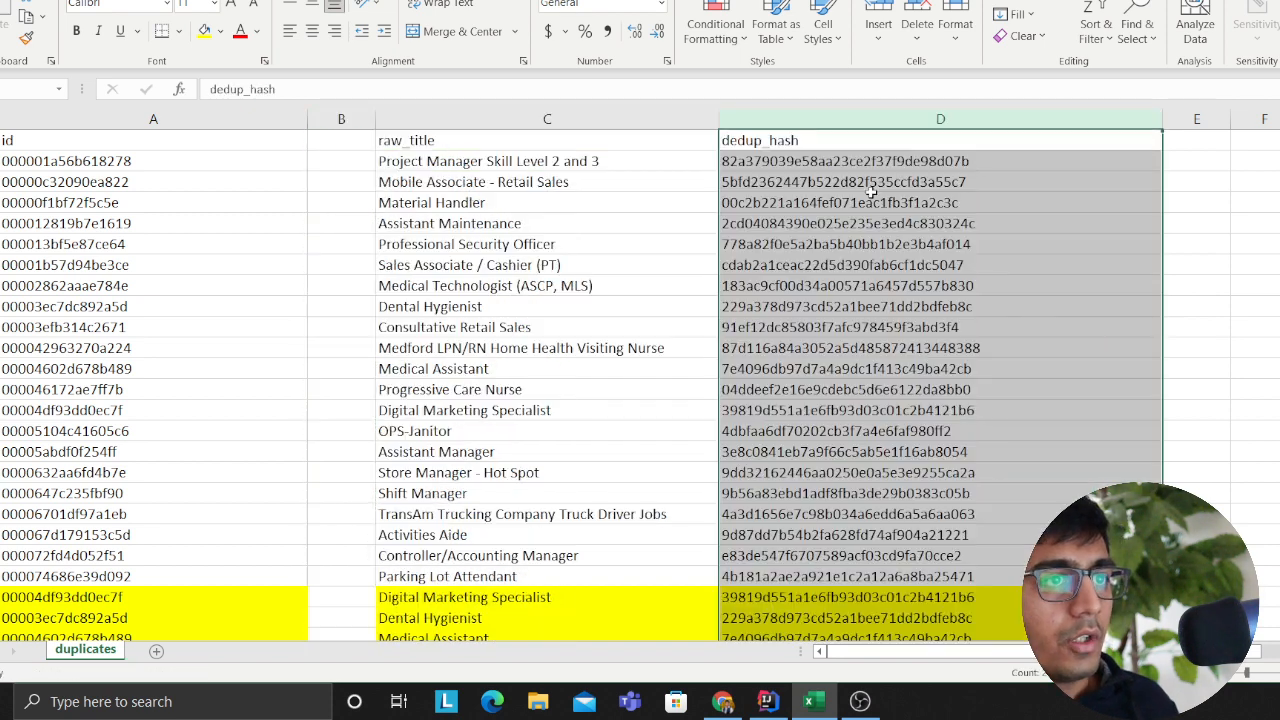
- Move the raw_title and dedup_hash columns together into columns B and C, closing the empty column gap
{"action": "left_click", "coordinate": [338, 121]}
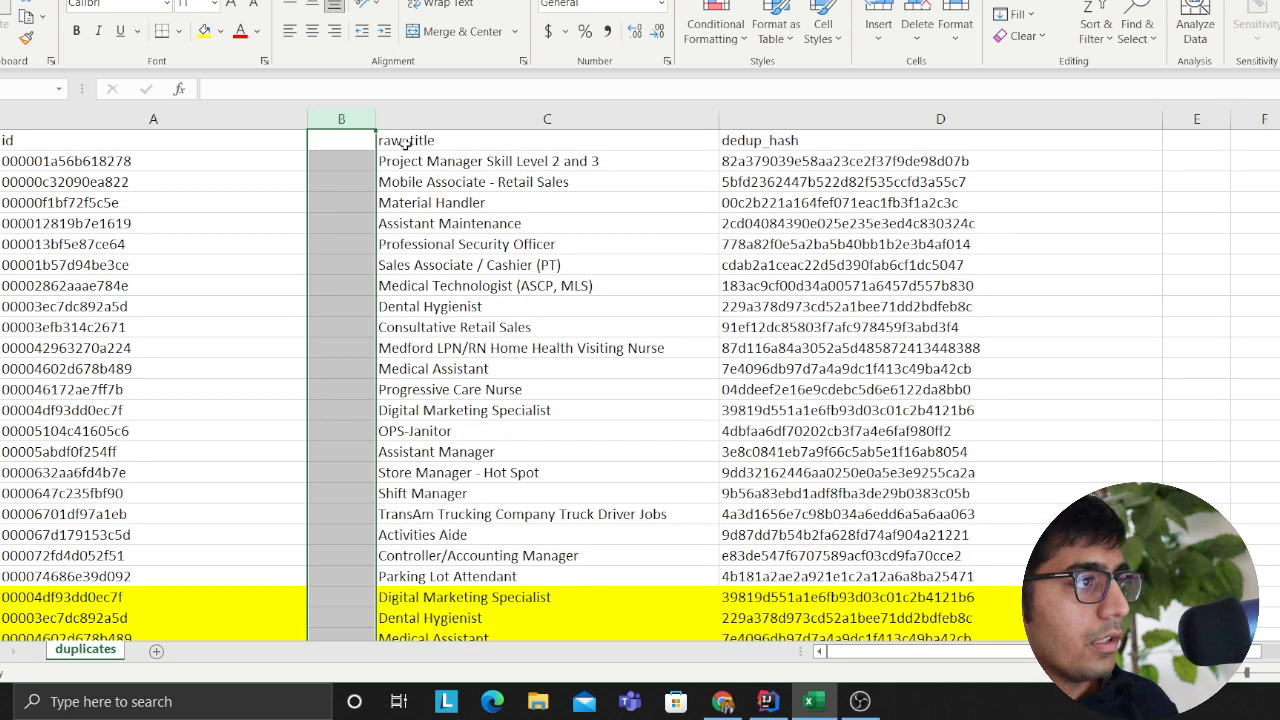
{"action": "left_click_drag", "start_coordinate": [405, 143], "coordinate": [776, 160]}
{"action": "left_click", "coordinate": [595, 153]}
{"action": "left_click_drag", "start_coordinate": [512, 142], "coordinate": [794, 167]}
{"action": "left_click", "coordinate": [545, 143]}
{"action": "left_click_drag", "start_coordinate": [530, 120], "coordinate": [764, 142]}
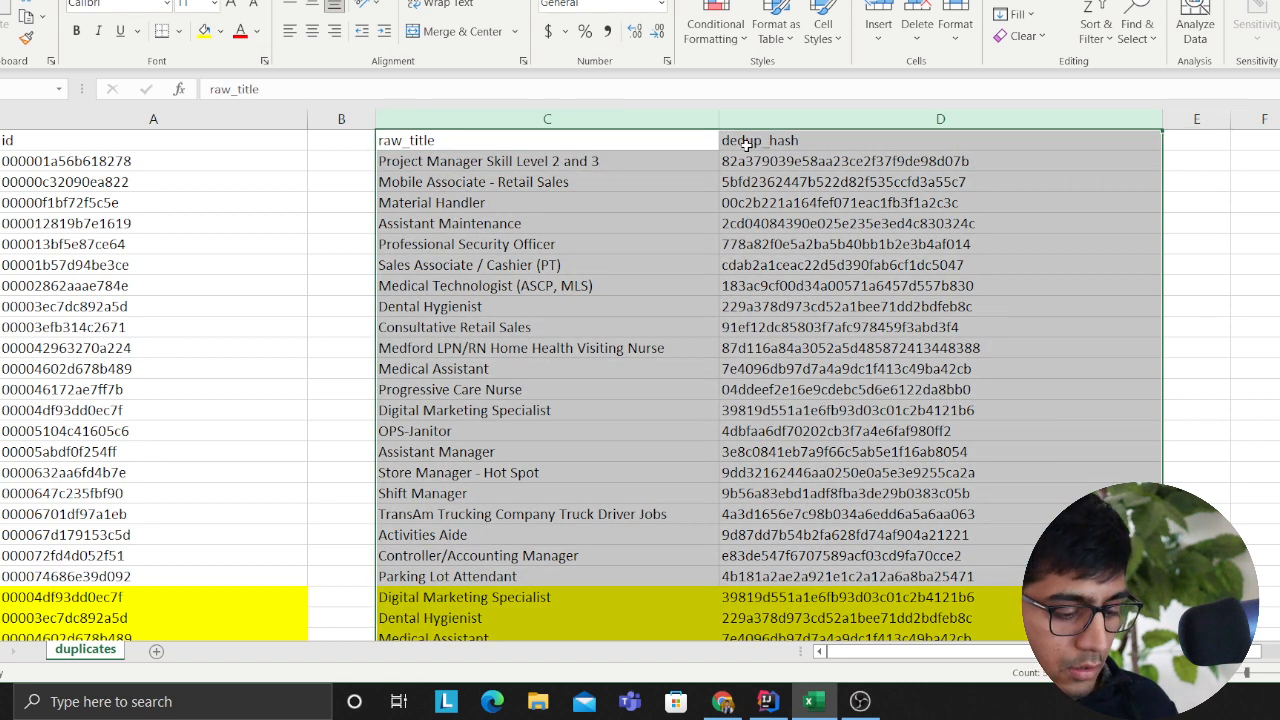
{"action": "key", "text": "ctrl+x"}
{"action": "left_click", "coordinate": [359, 143]}
{"action": "key", "text": "ctrl+v"}
{"action": "left_click", "coordinate": [428, 240]}
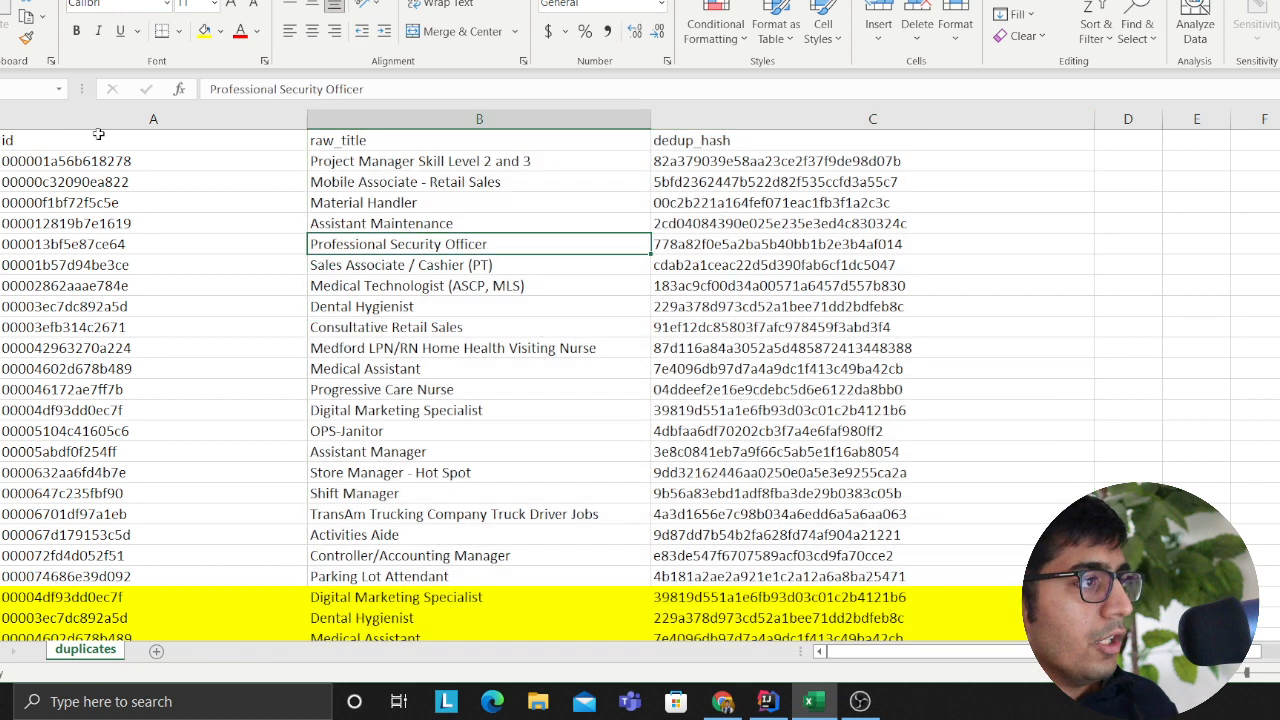
- Fill the id and raw_title cells of the first record with red
{"action": "left_click_drag", "start_coordinate": [50, 163], "coordinate": [360, 163]}
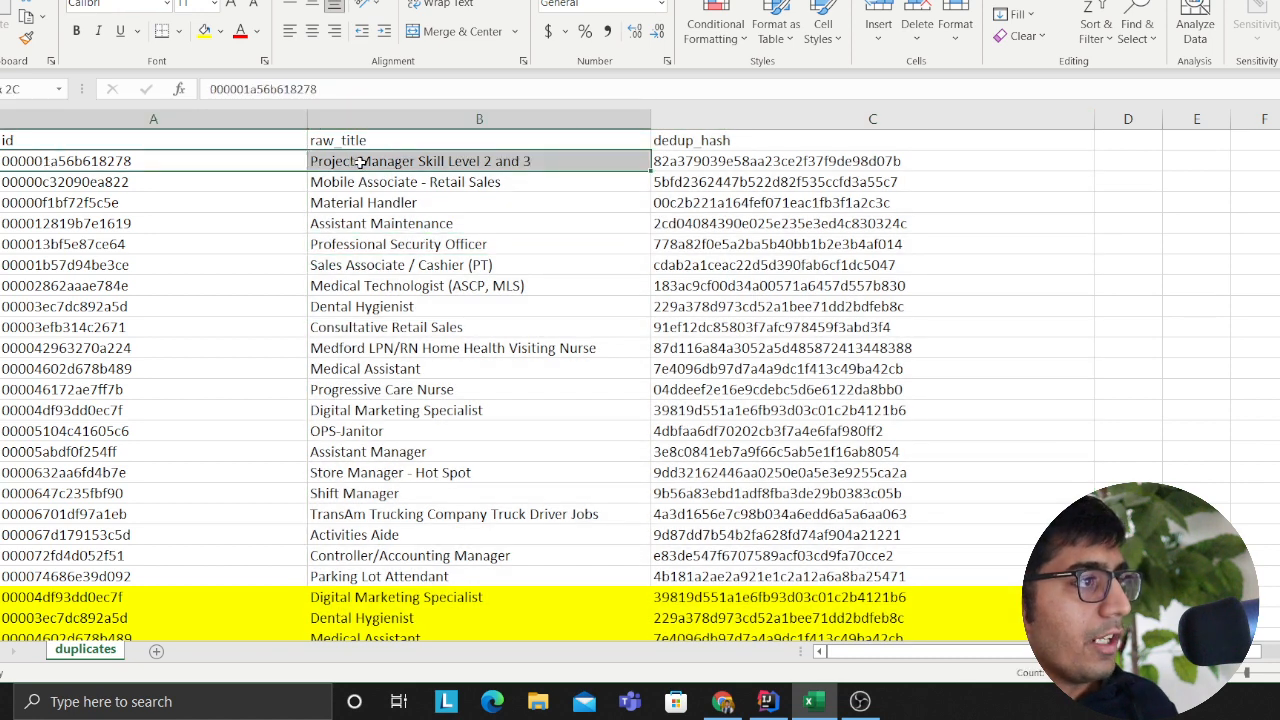
{"action": "left_click", "coordinate": [221, 40]}
{"action": "left_click", "coordinate": [222, 197]}
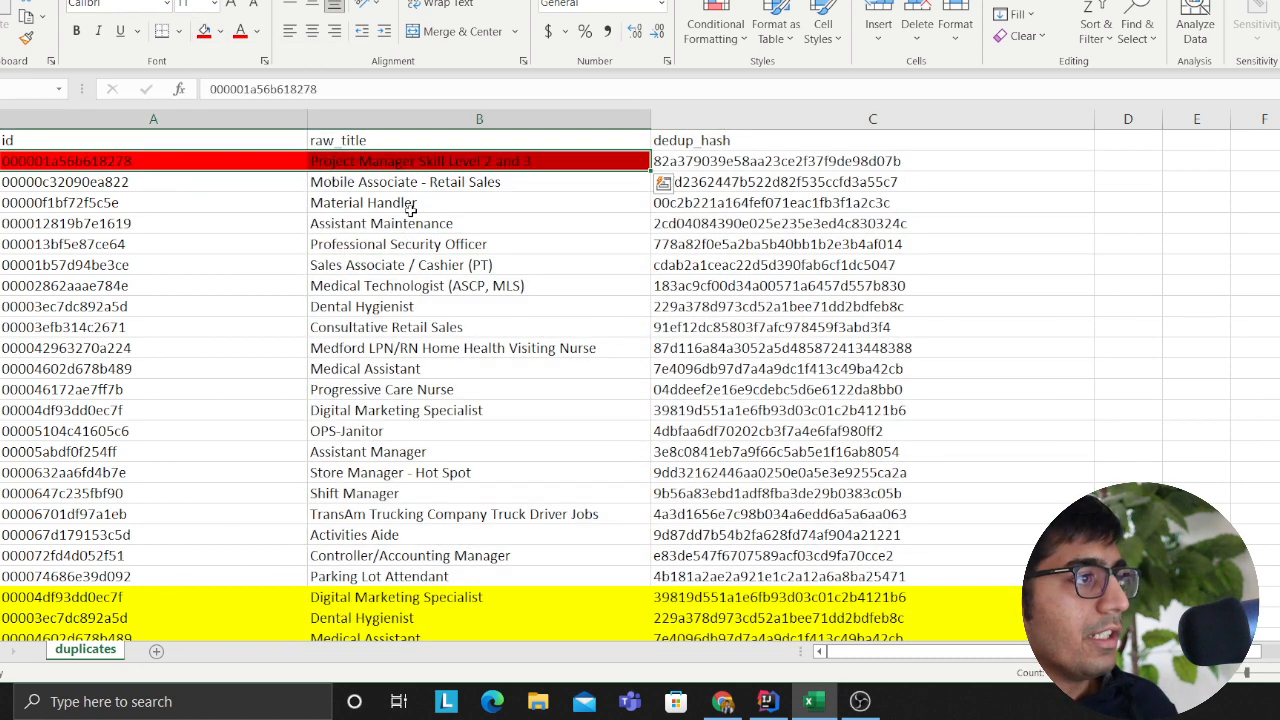
{"action": "left_click", "coordinate": [362, 186]}
{"action": "left_click_drag", "start_coordinate": [185, 161], "coordinate": [645, 165]}
{"action": "left_click", "coordinate": [704, 161]}
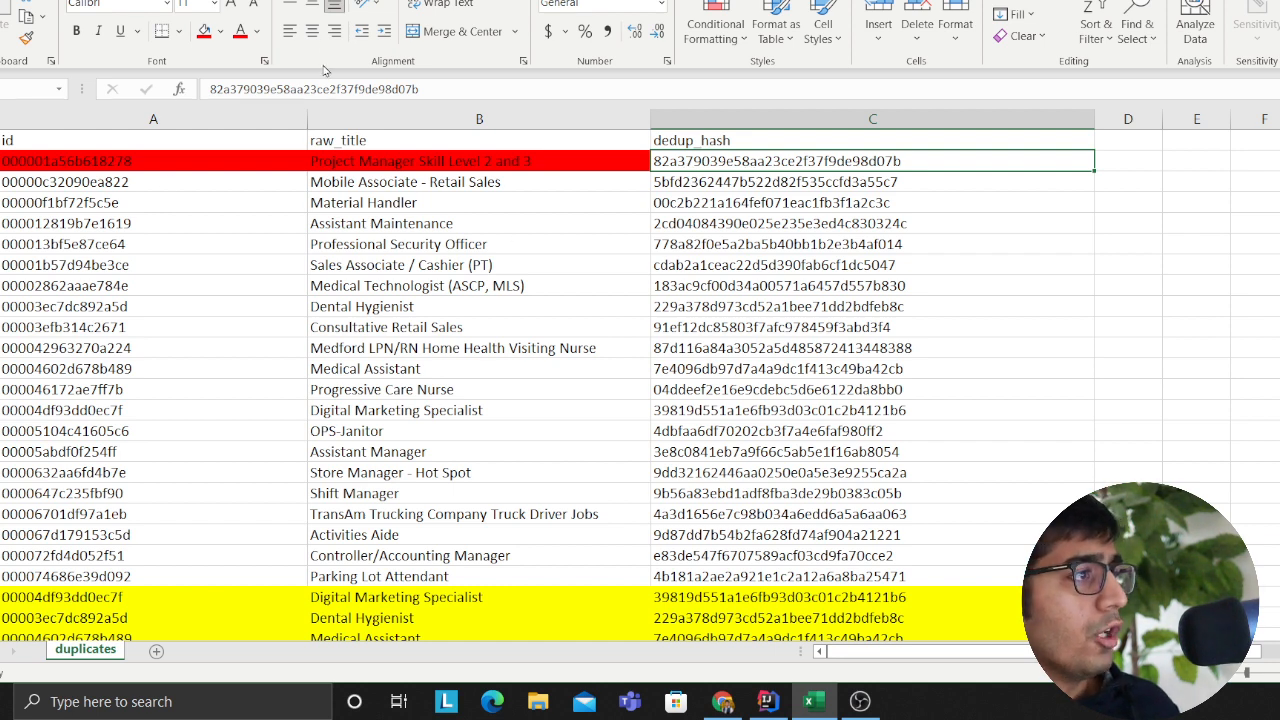
{"action": "left_click", "coordinate": [256, 33]}
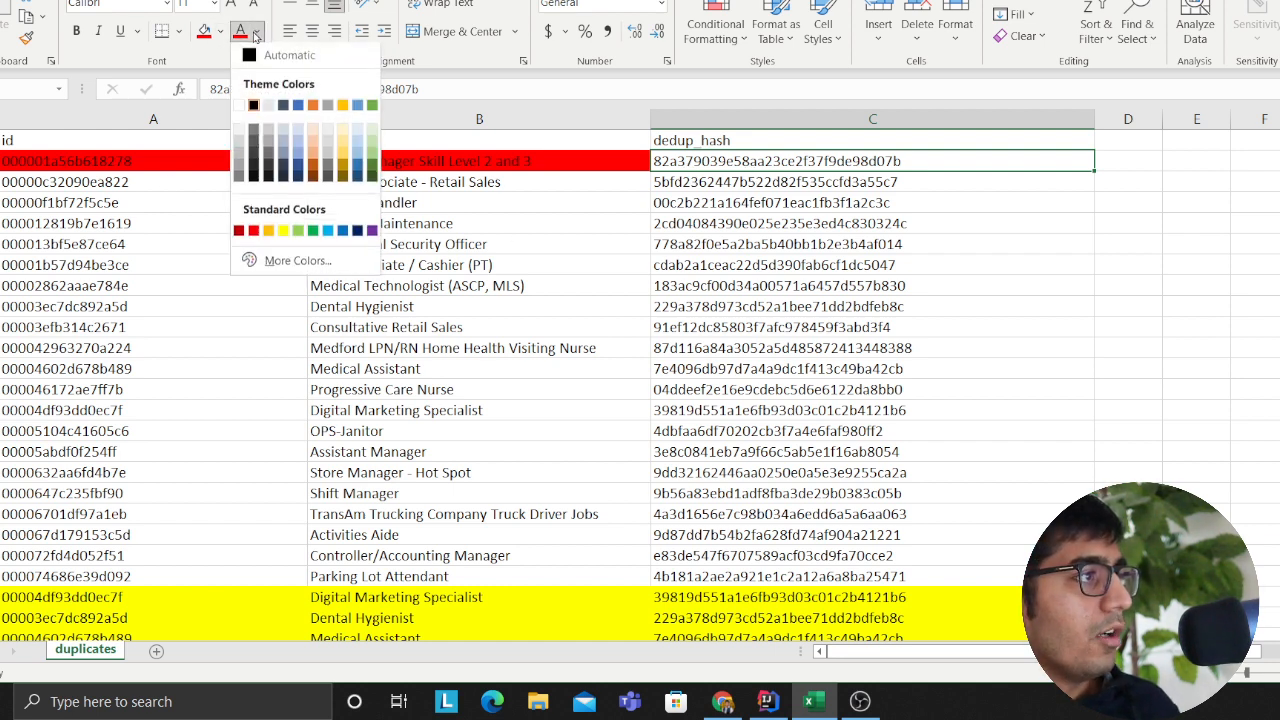
{"action": "left_click", "coordinate": [283, 232]}
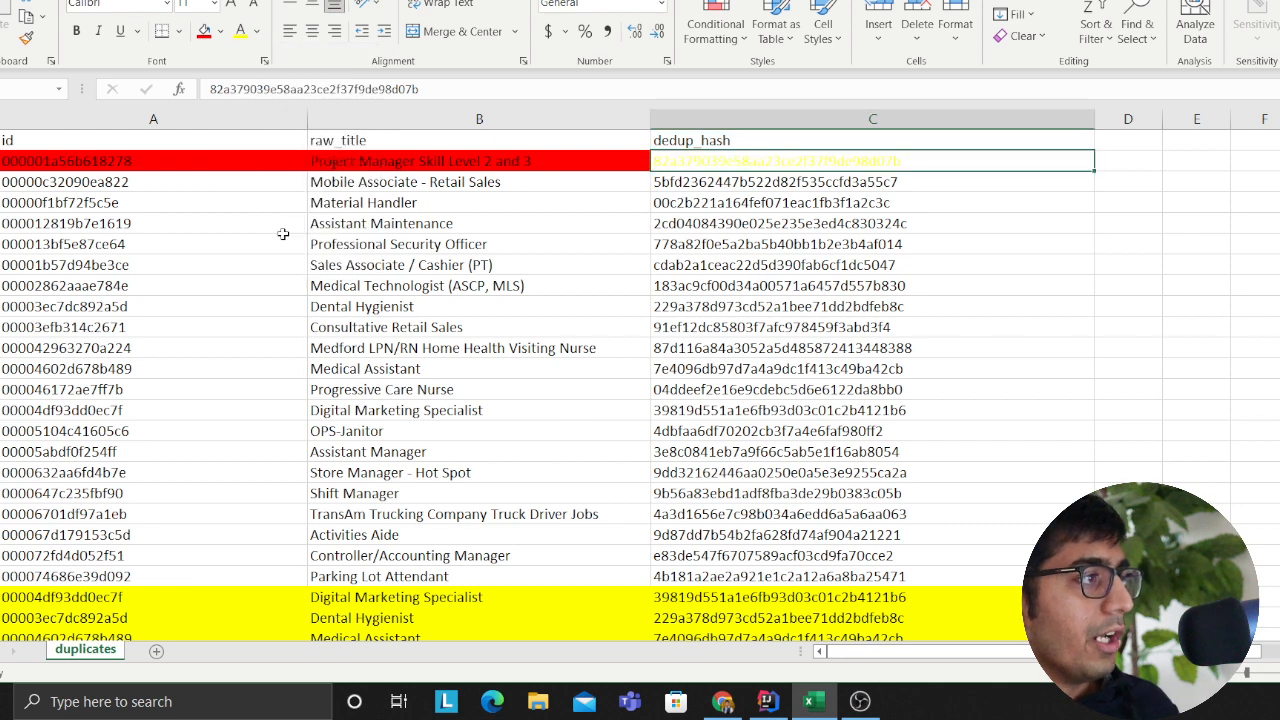
{"action": "left_click", "coordinate": [688, 258]}
{"action": "key", "text": "ctrl+z"}
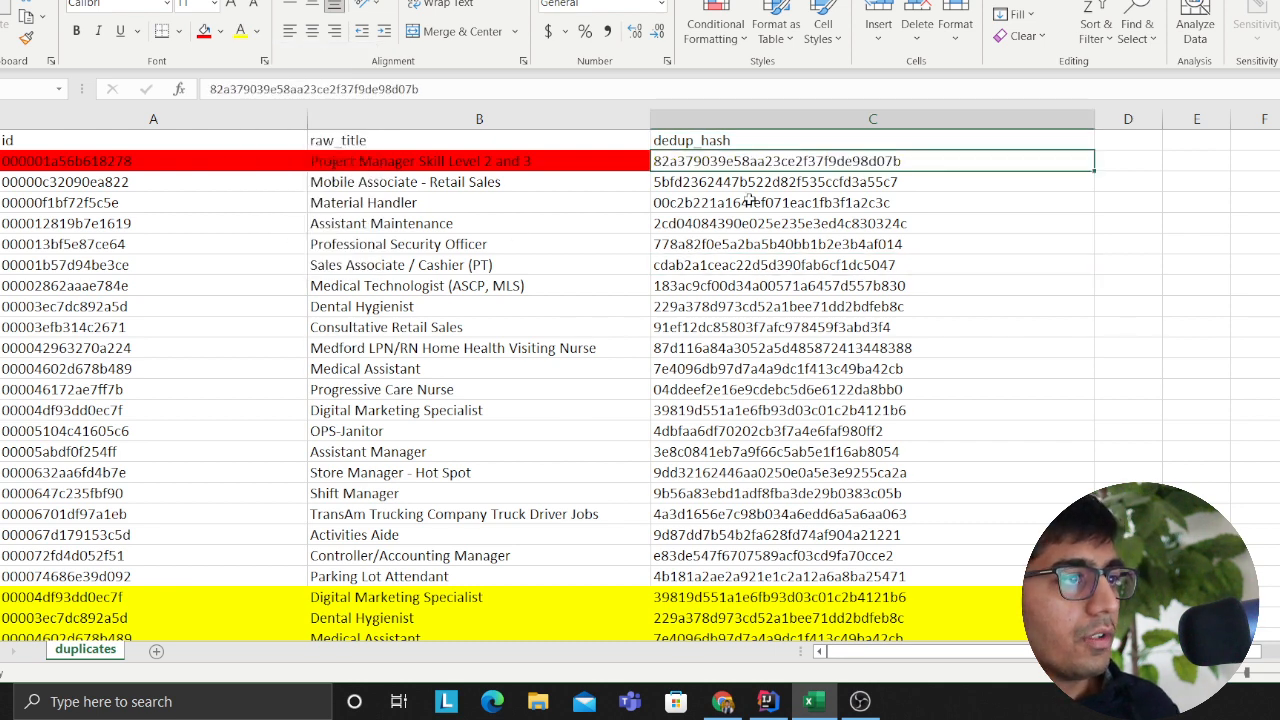
- Set the font colour of the first record's id and raw_title cells to yellow
{"action": "left_click", "coordinate": [660, 228]}
{"action": "left_click_drag", "start_coordinate": [148, 165], "coordinate": [480, 162]}
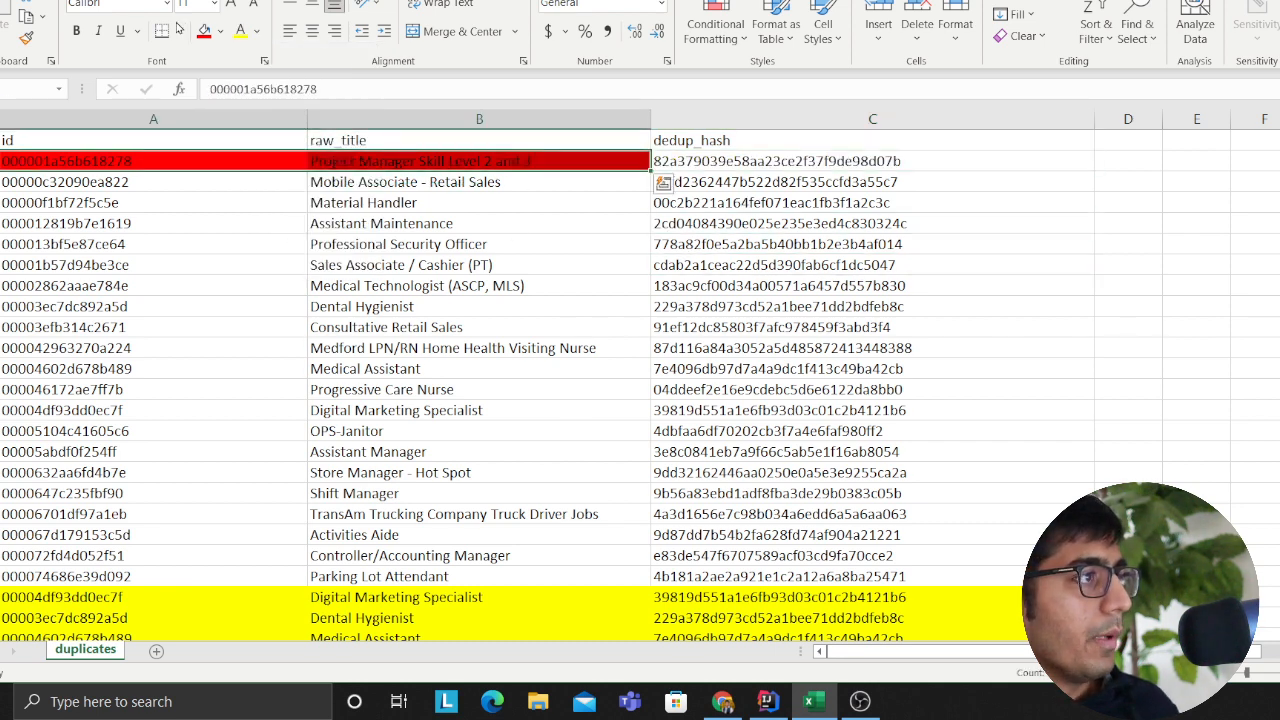
{"action": "left_click", "coordinate": [241, 36]}
{"action": "left_click_drag", "start_coordinate": [243, 163], "coordinate": [391, 156]}
{"action": "left_click", "coordinate": [662, 165]}
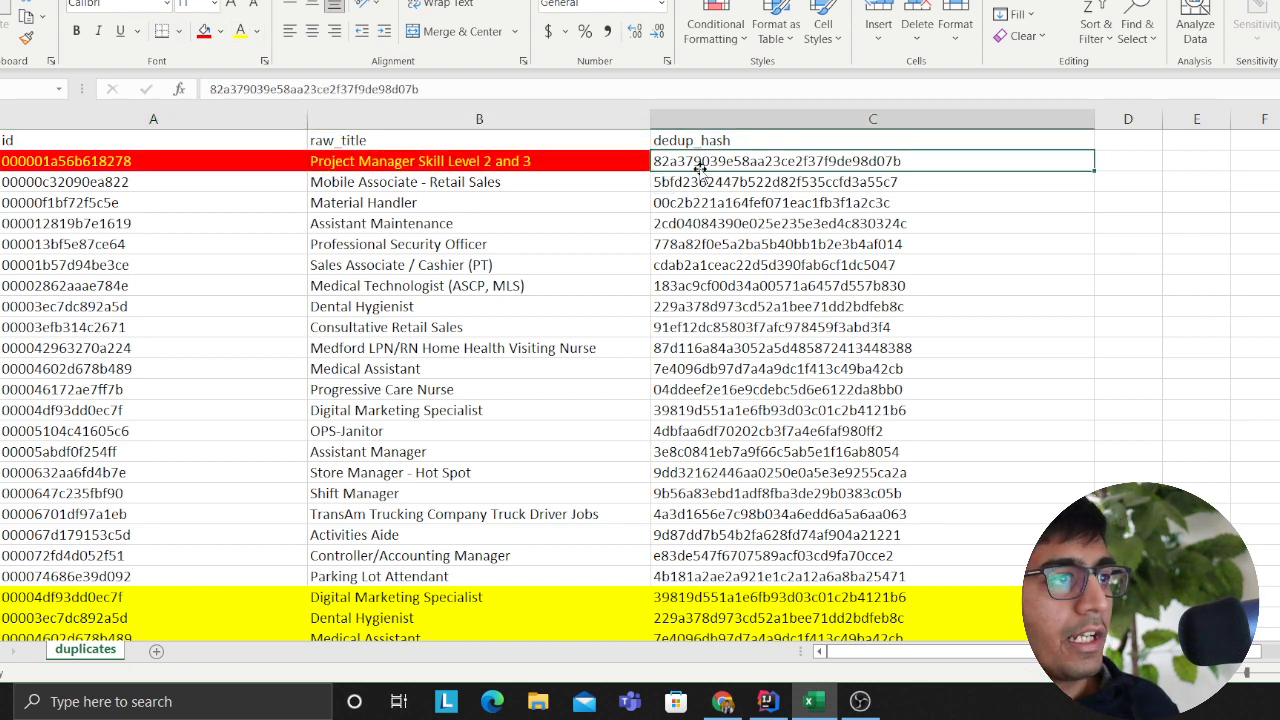
- Switch to the code editor, review the drop_duplicates line and the print blocks around it, and return to Excel
{"action": "key", "text": "alt+Tab"}
{"action": "left_click", "coordinate": [668, 203]}
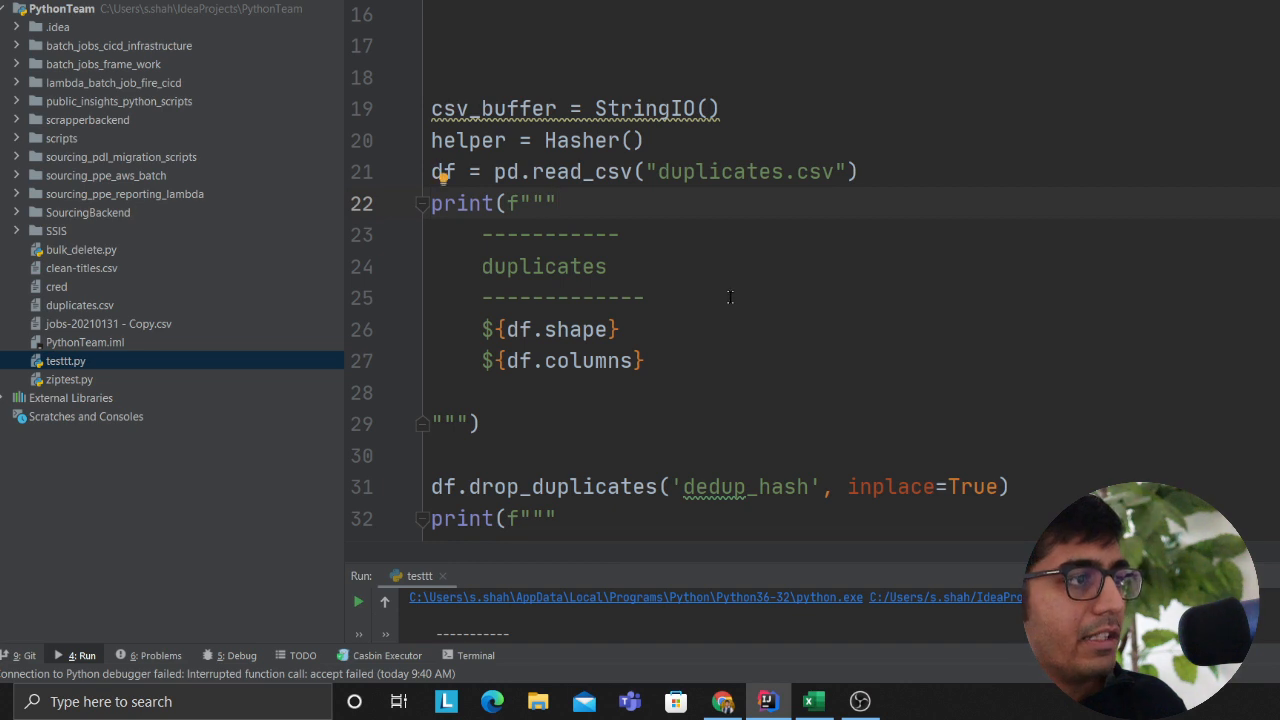
{"action": "scroll", "coordinate": [1010, 419], "scroll_direction": "down", "scroll_amount": 2}
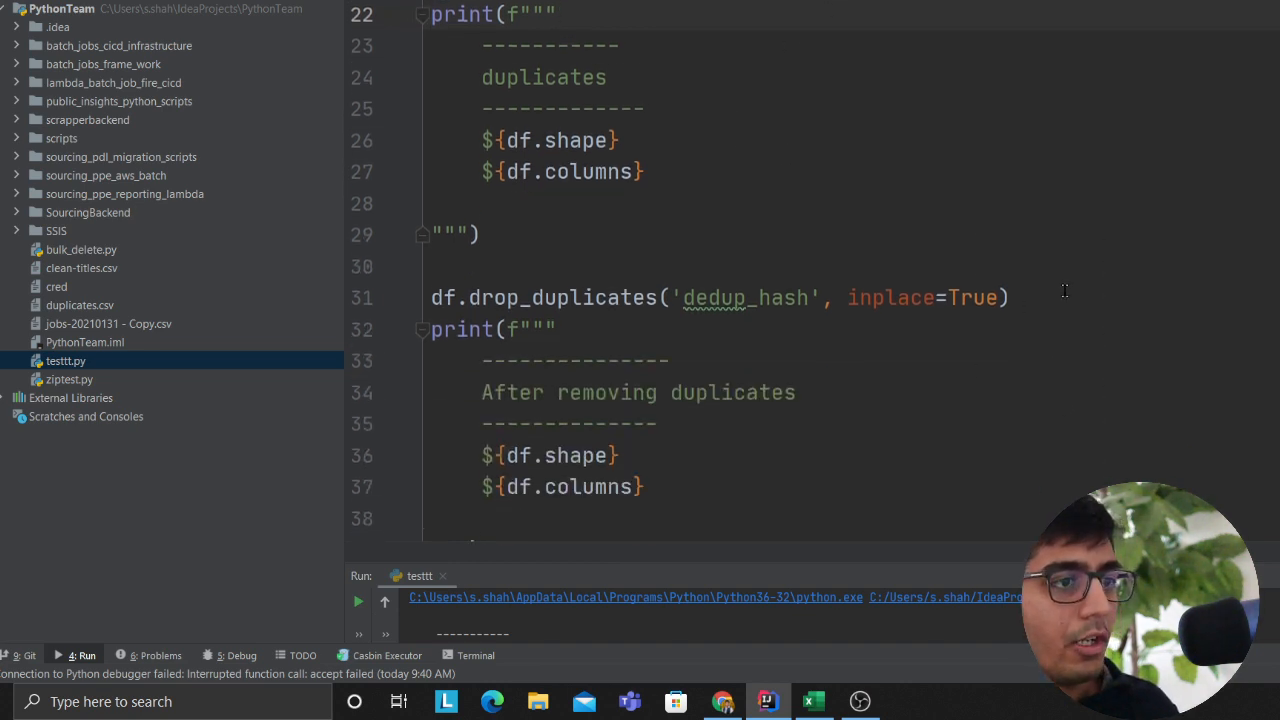
{"action": "left_click_drag", "start_coordinate": [1064, 290], "coordinate": [277, 291]}
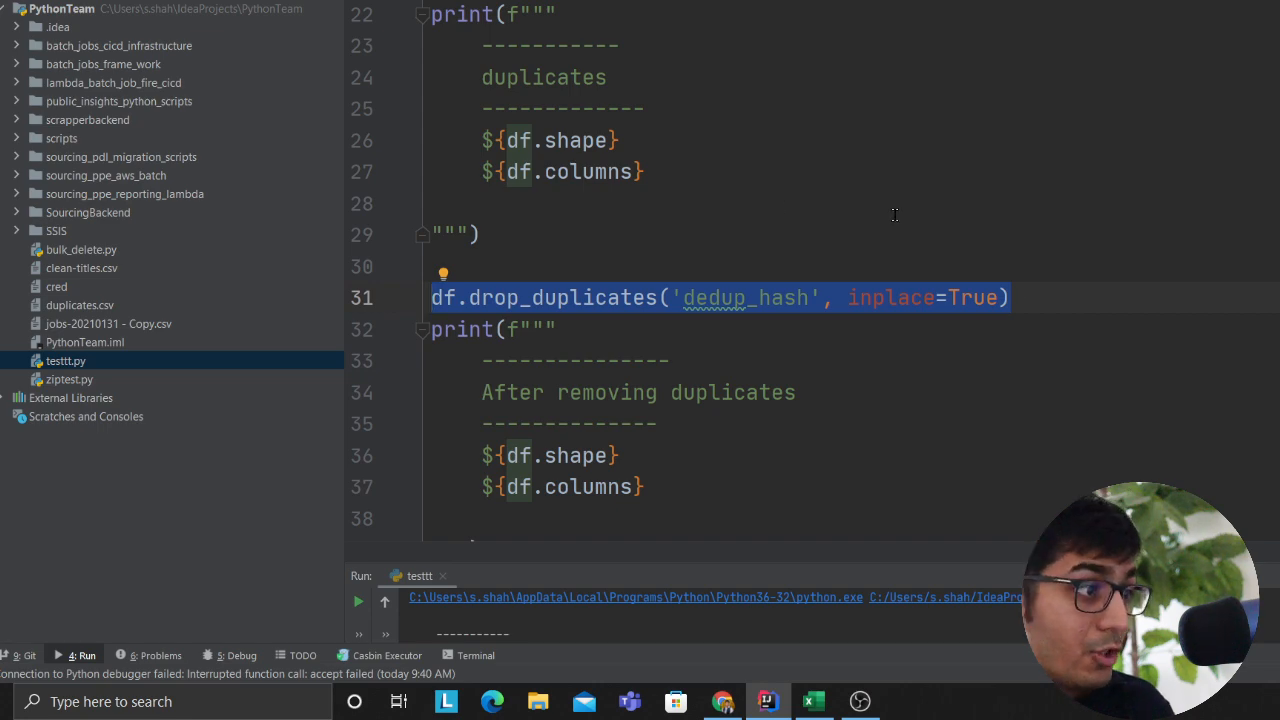
{"action": "key", "text": "alt+Tab"}
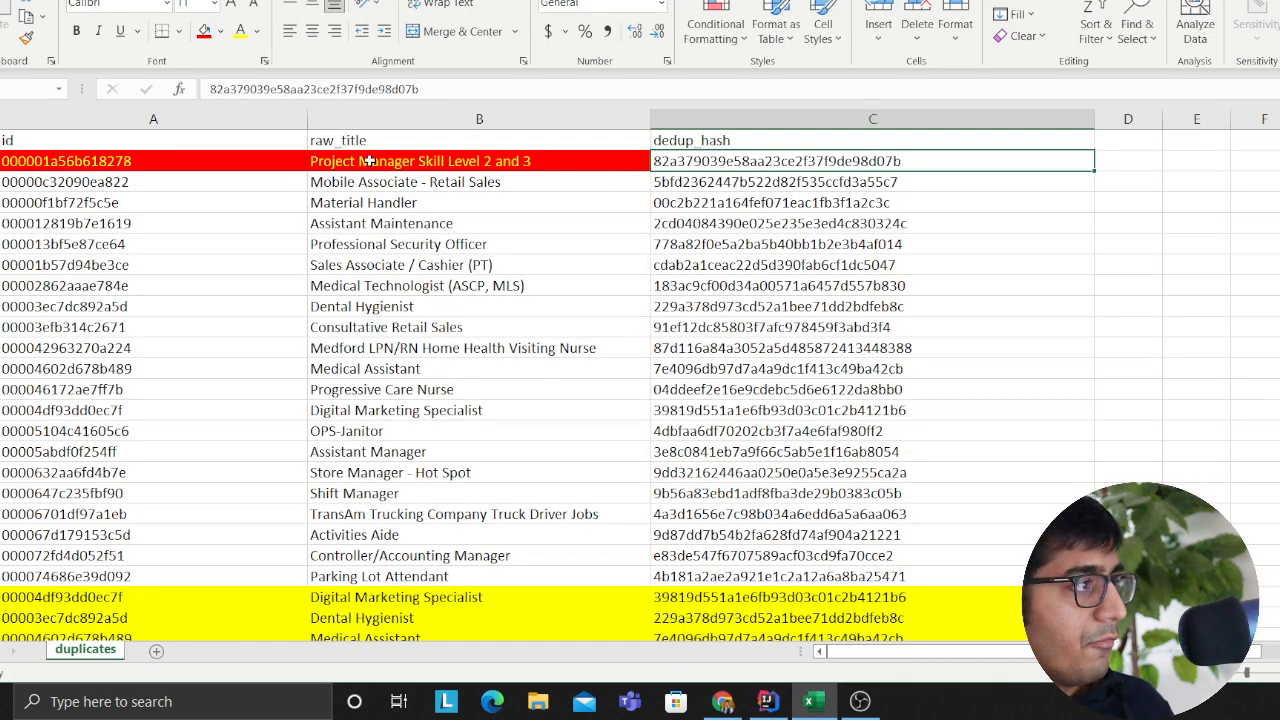
- Switch to the data-clean DataBrew project in the browser and examine the columns' types, quality and value distribution in the schema view
{"action": "key", "text": "alt+Tab"}
{"action": "key", "text": "Tab"}
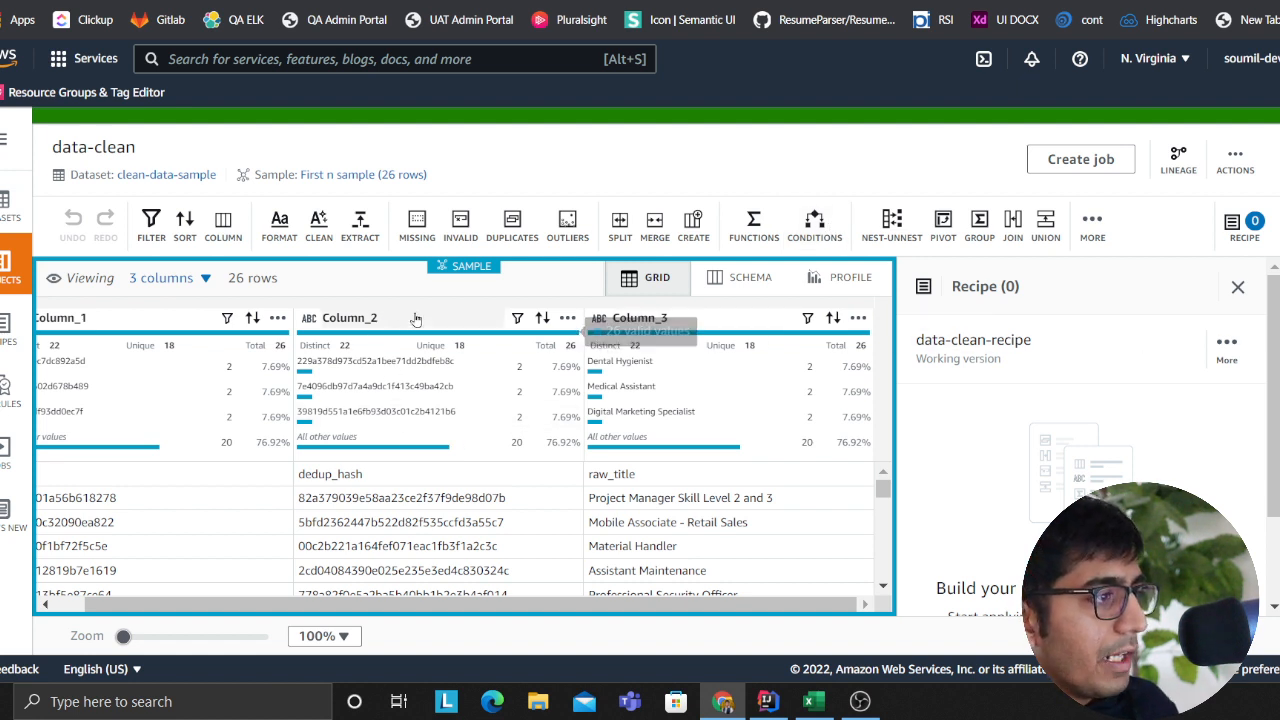
{"action": "left_click", "coordinate": [760, 280]}
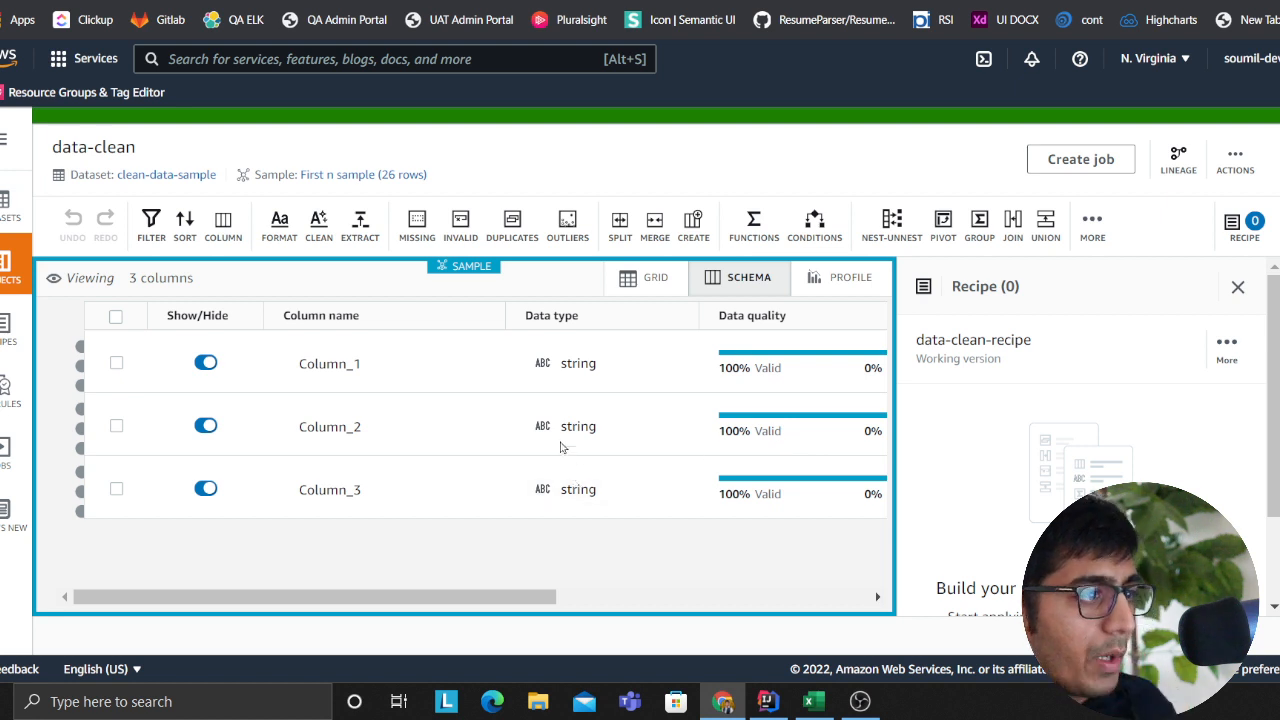
{"action": "scroll", "coordinate": [520, 462], "scroll_direction": "right", "scroll_amount": 5}
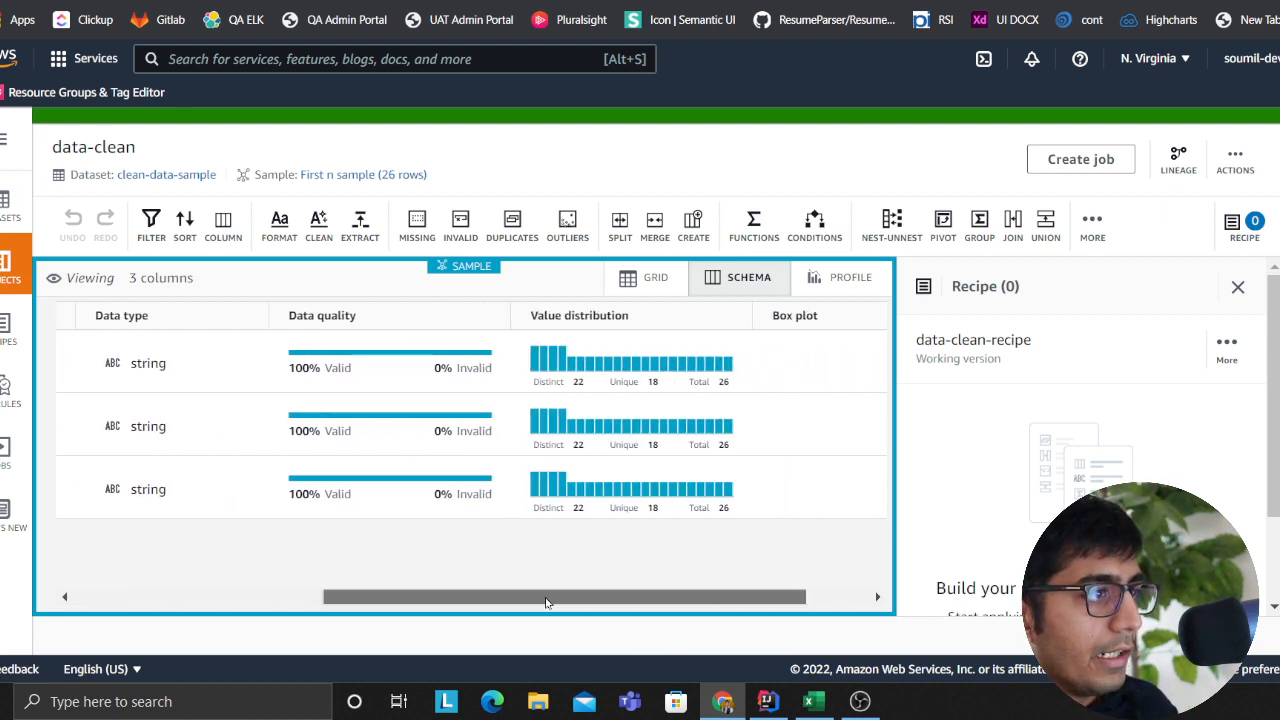
{"action": "left_click_drag", "start_coordinate": [546, 600], "coordinate": [309, 600]}
{"action": "left_click_drag", "start_coordinate": [414, 598], "coordinate": [312, 580]}
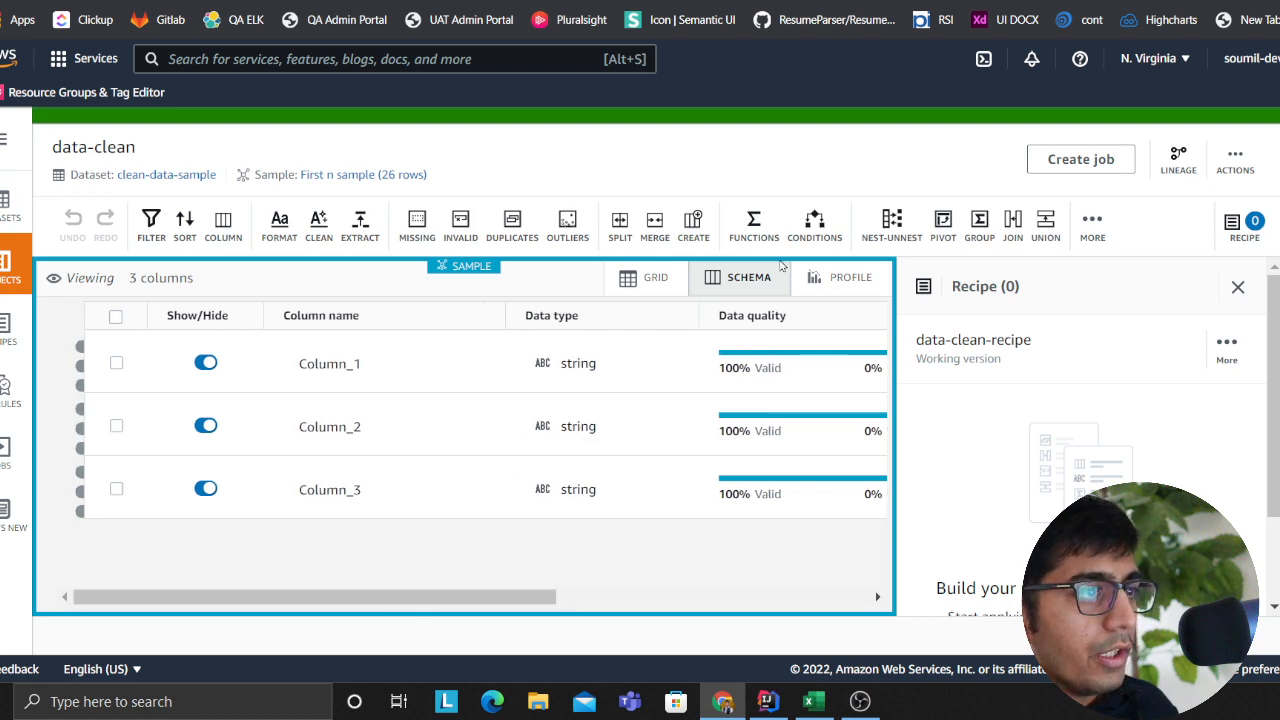
- Look at the data profile view and return to the grid to inspect the header and first sample rows
{"action": "left_click", "coordinate": [840, 285]}
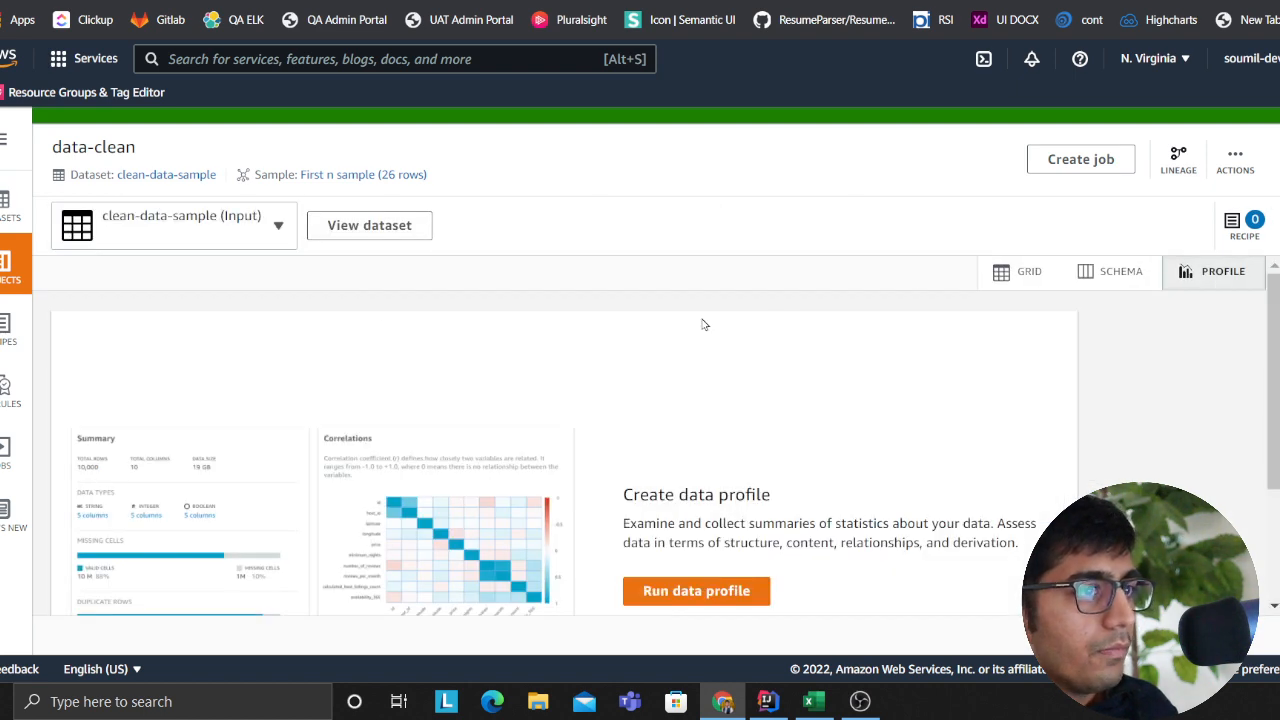
{"action": "left_click", "coordinate": [1033, 272]}
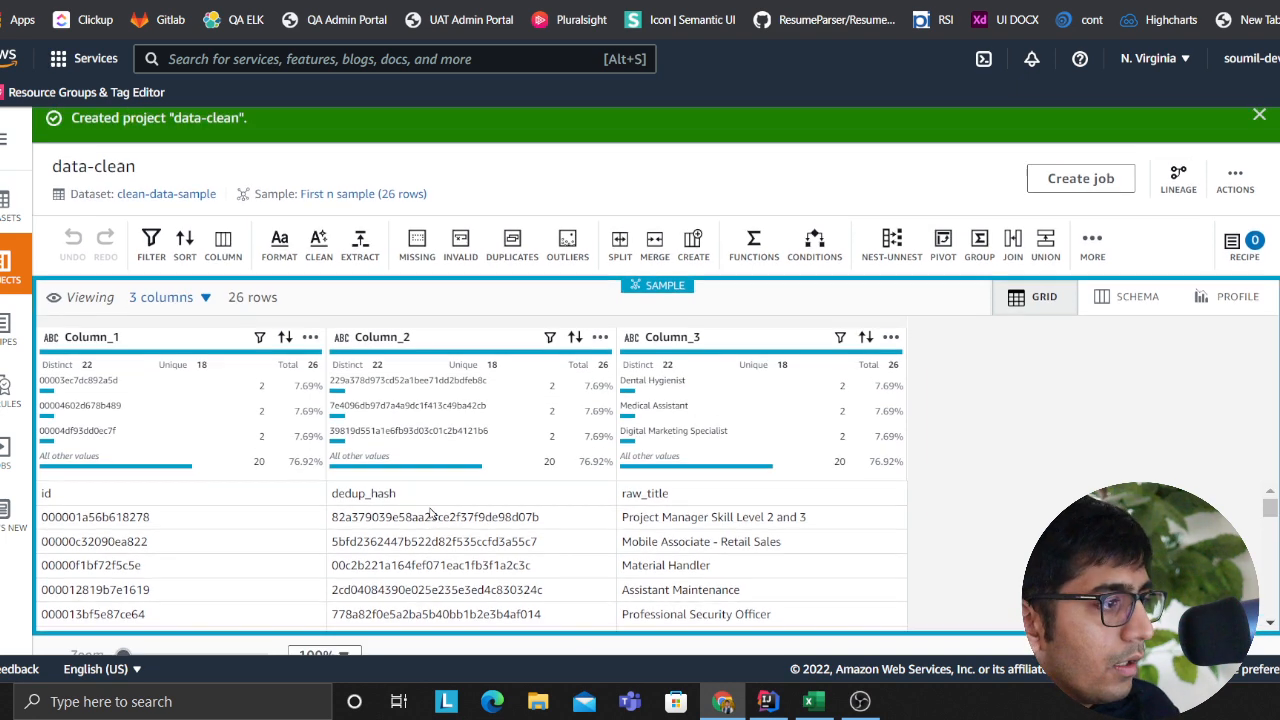
{"action": "left_click_drag", "start_coordinate": [86, 517], "coordinate": [690, 515]}
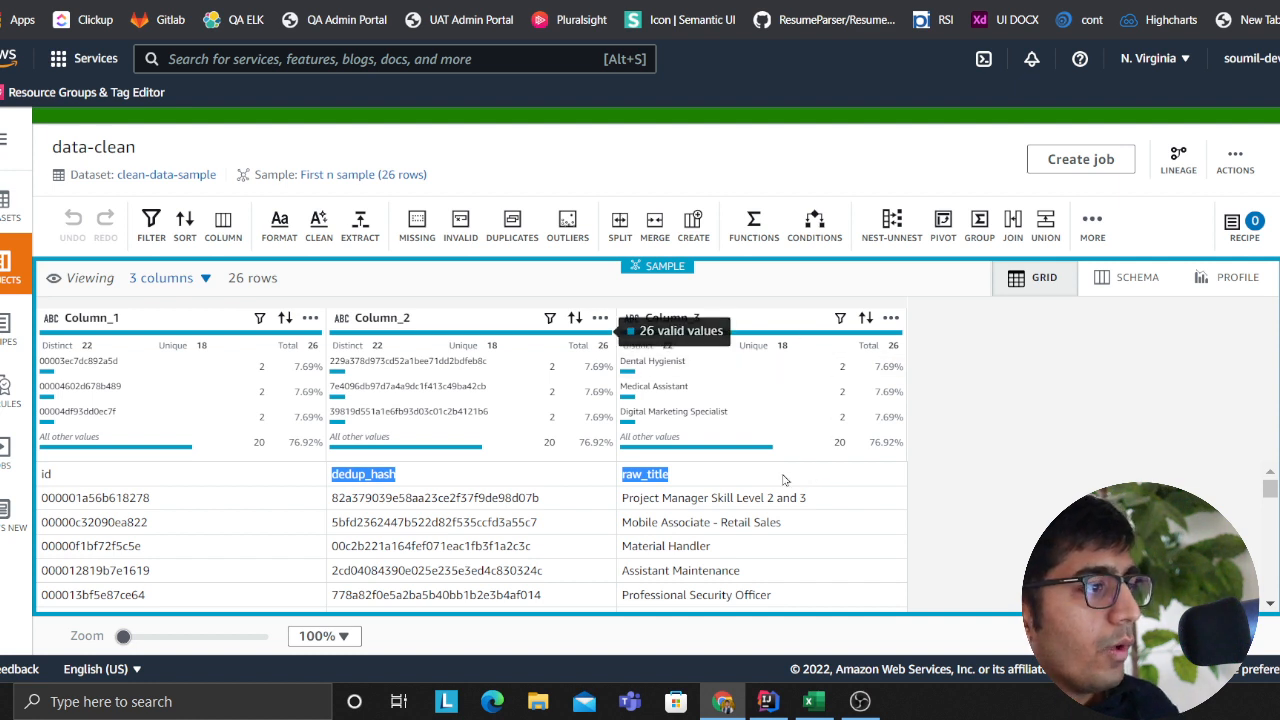
{"action": "left_click", "coordinate": [1018, 467]}
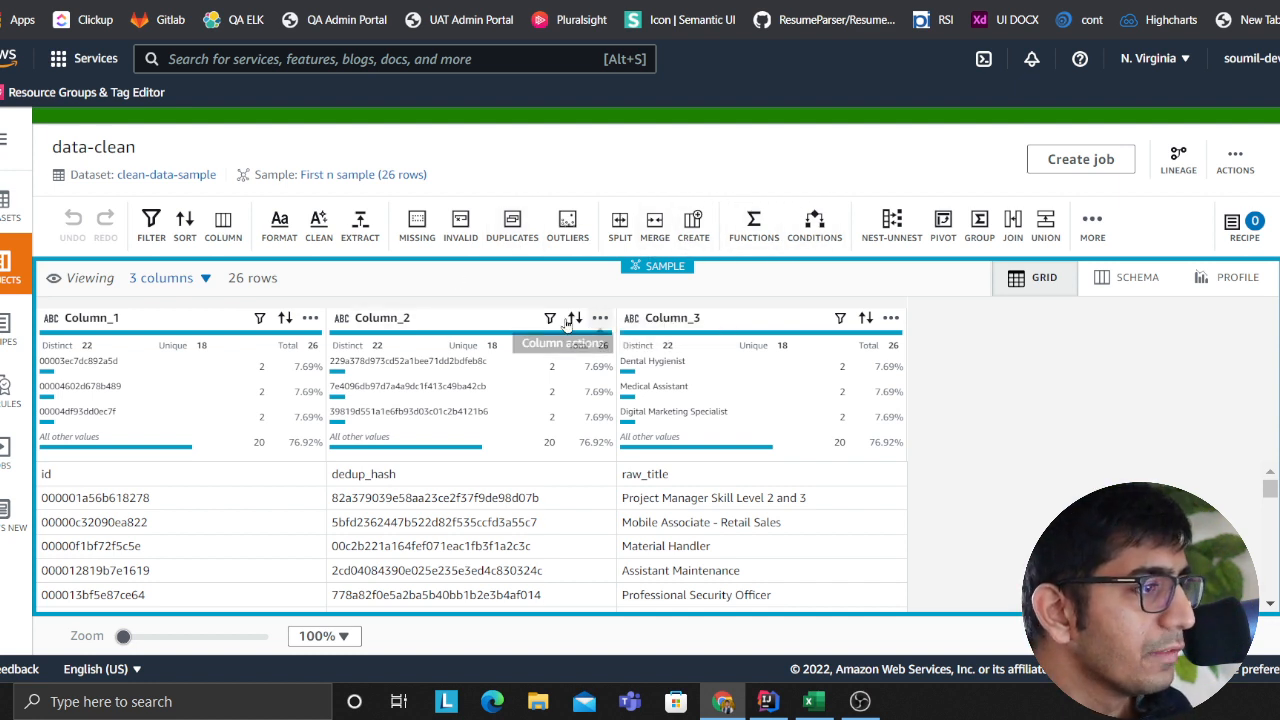
- Start handling duplicate rows with the Delete duplicate rows action and dismiss the notifications above the project
{"action": "left_click", "coordinate": [458, 326]}
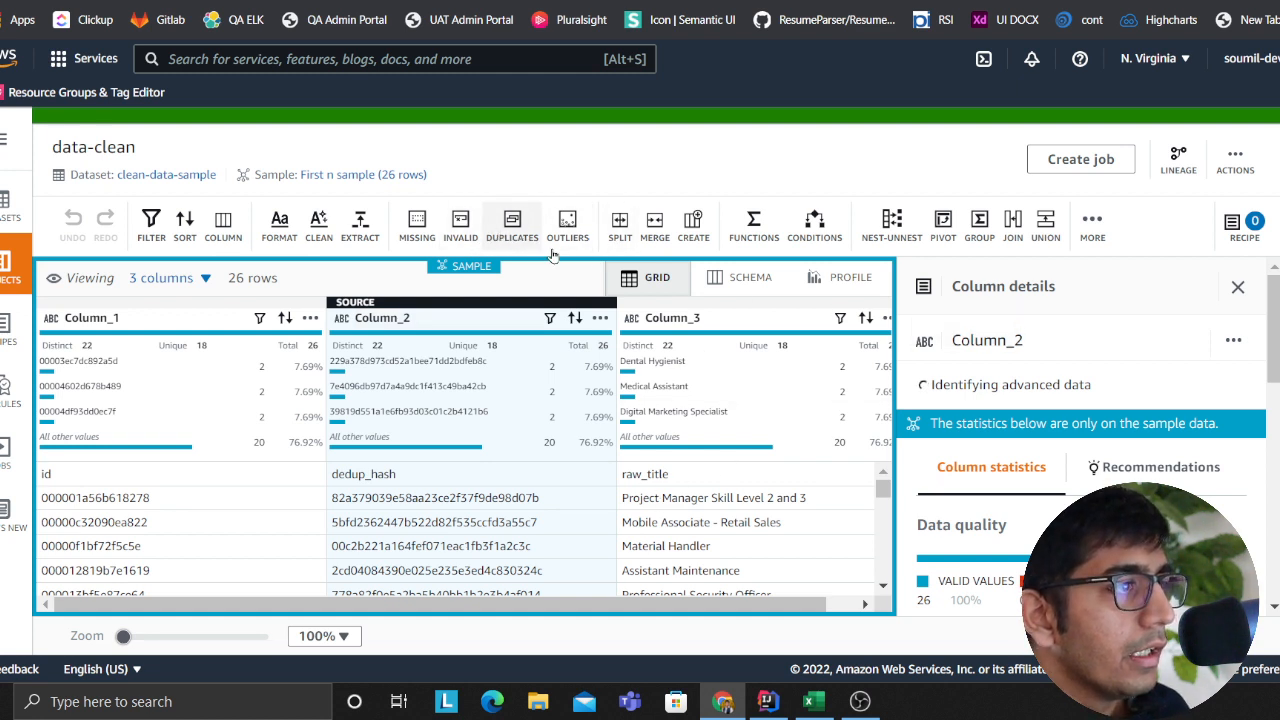
{"action": "left_click", "coordinate": [514, 232]}
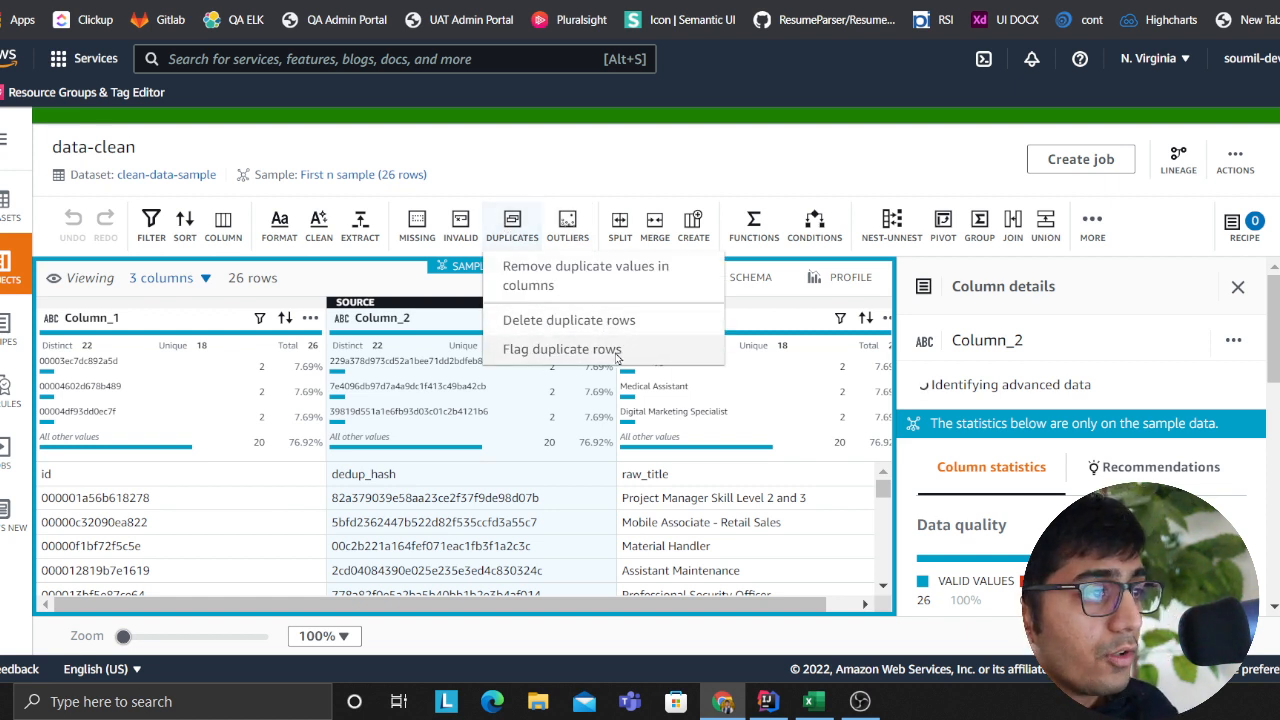
{"action": "left_click", "coordinate": [569, 321]}
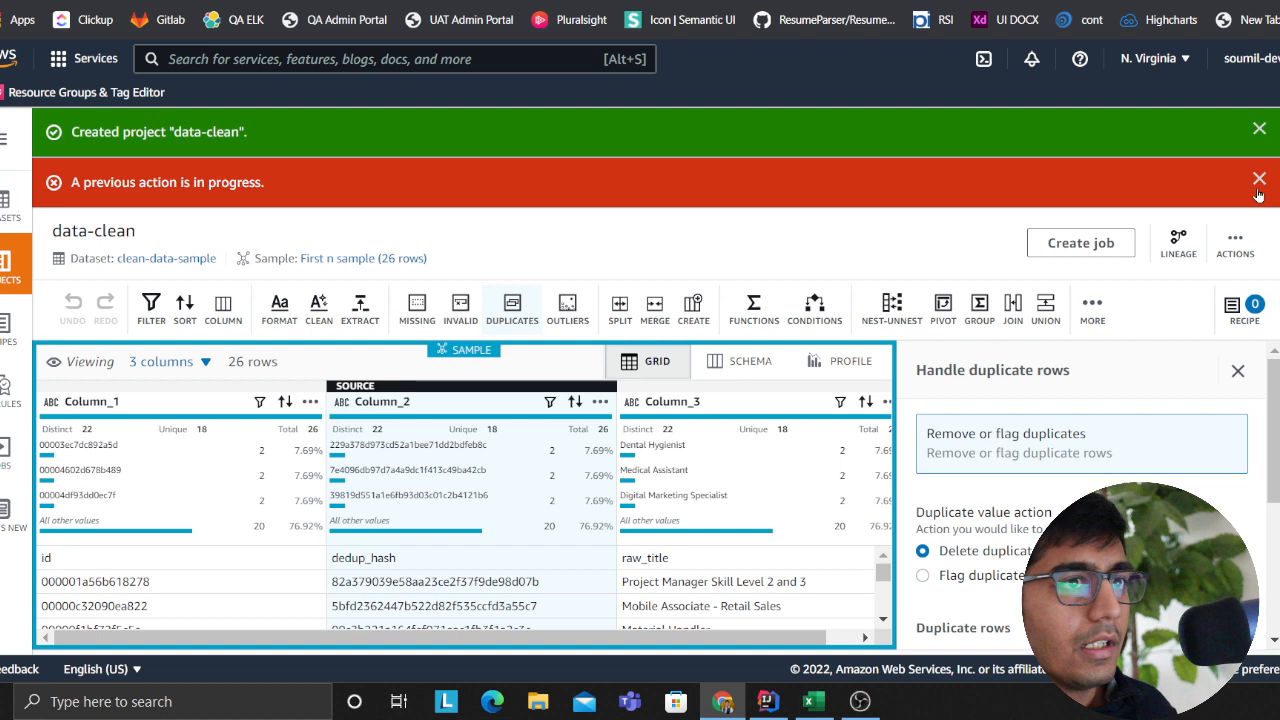
{"action": "left_click", "coordinate": [1259, 182]}
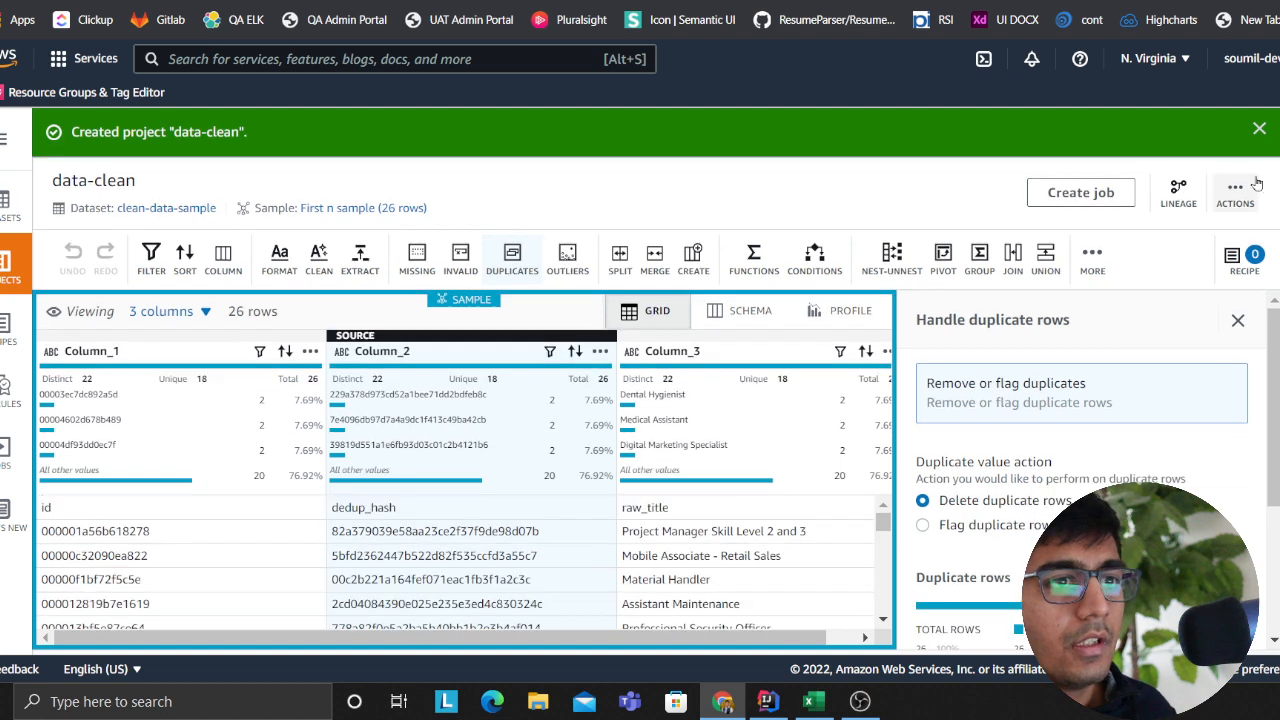
{"action": "left_click", "coordinate": [1260, 128]}
{"action": "scroll", "coordinate": [1061, 428], "scroll_direction": "down", "scroll_amount": 3}
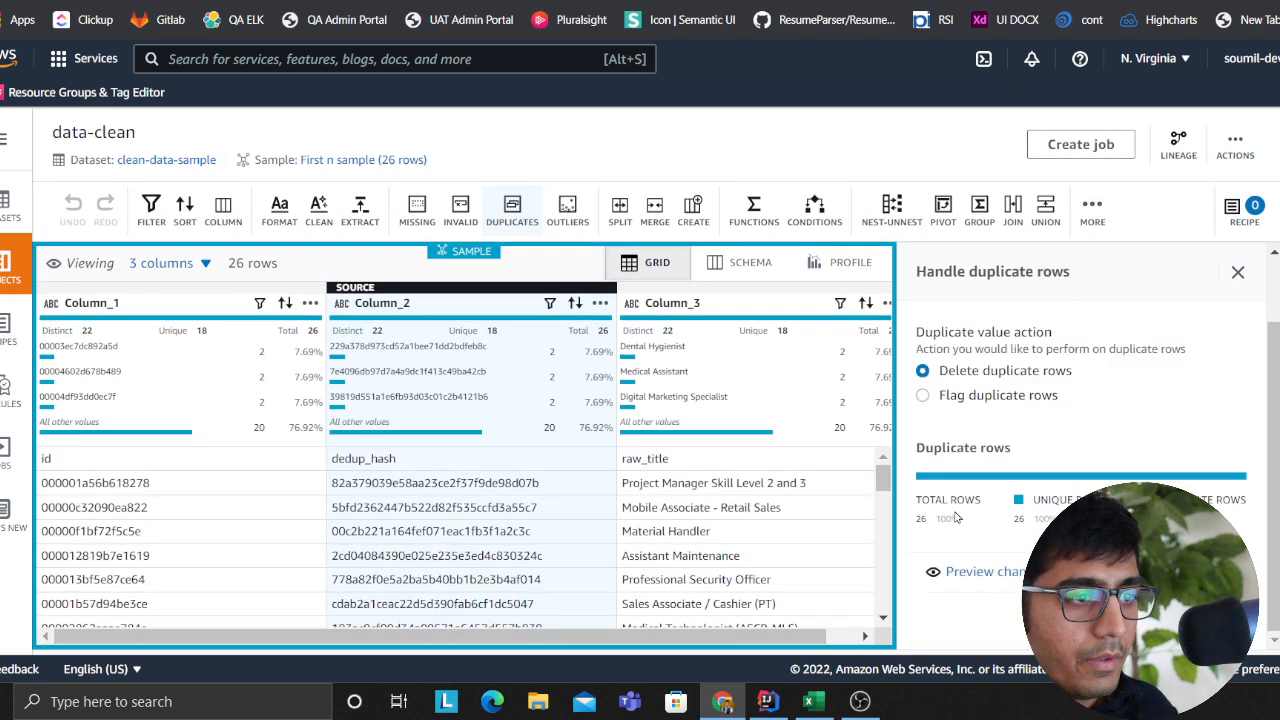
- Preview the duplicate row deletion, check the struck-out rows at the end of the sample, and apply it to the recipe
{"action": "left_click", "coordinate": [988, 571]}
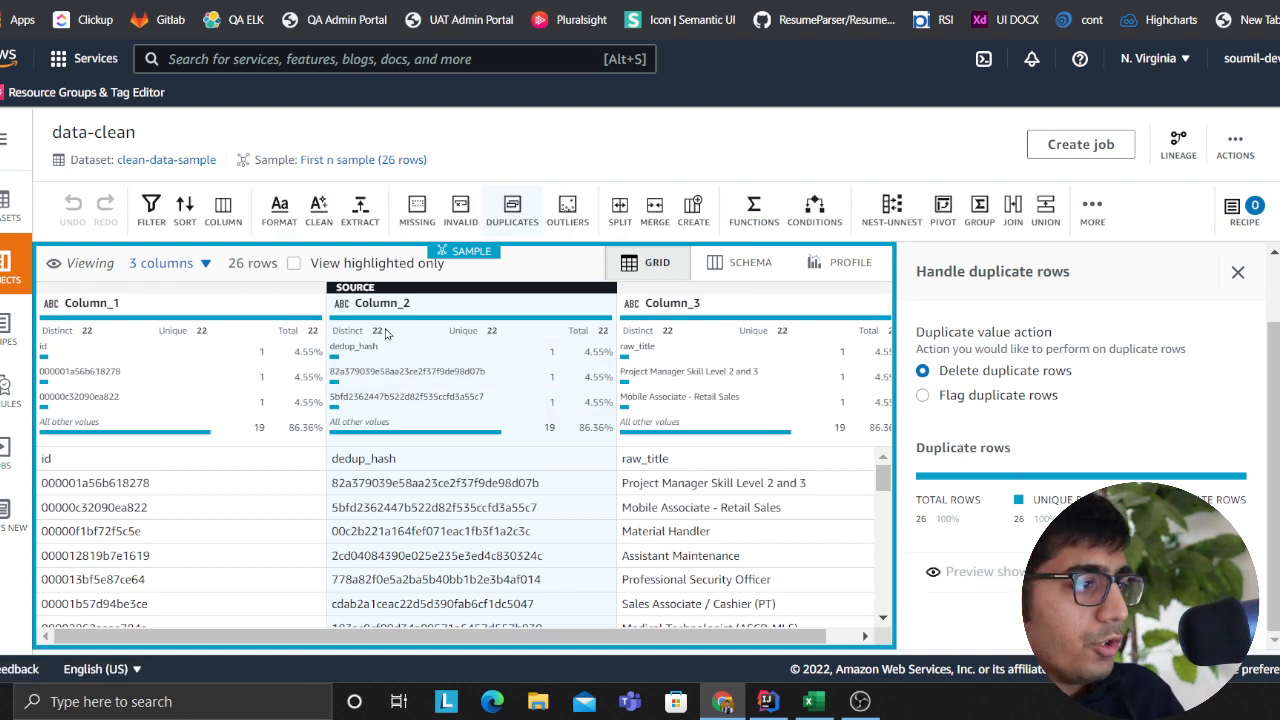
{"action": "scroll", "coordinate": [237, 519], "scroll_direction": "down", "scroll_amount": 5}
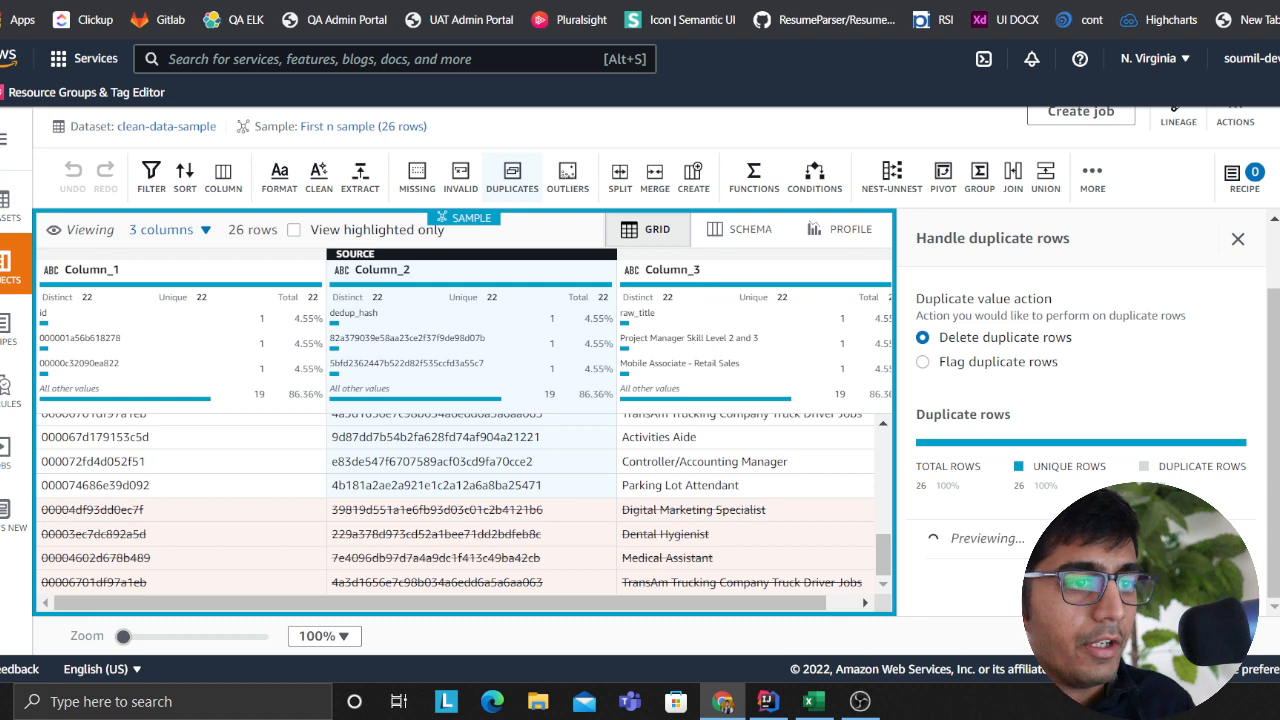
{"action": "key", "text": "alt+Tab"}
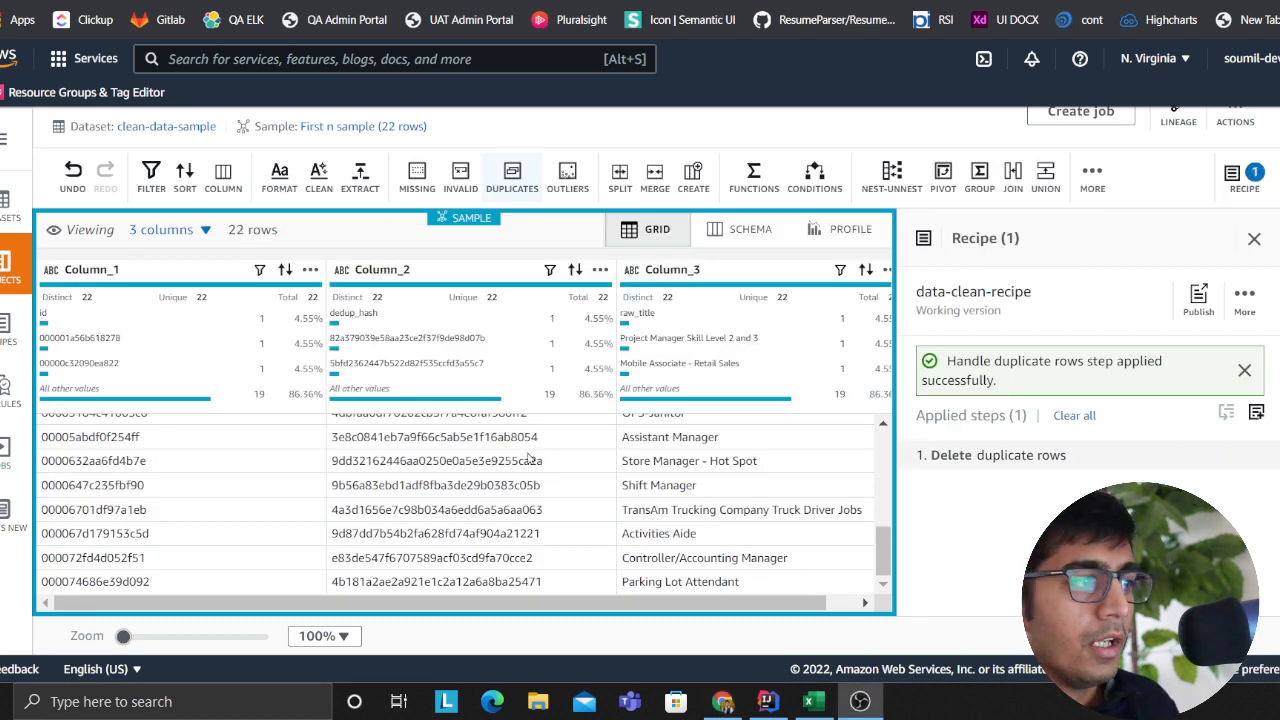
{"action": "scroll", "coordinate": [1120, 455], "scroll_direction": "up", "scroll_amount": 1}
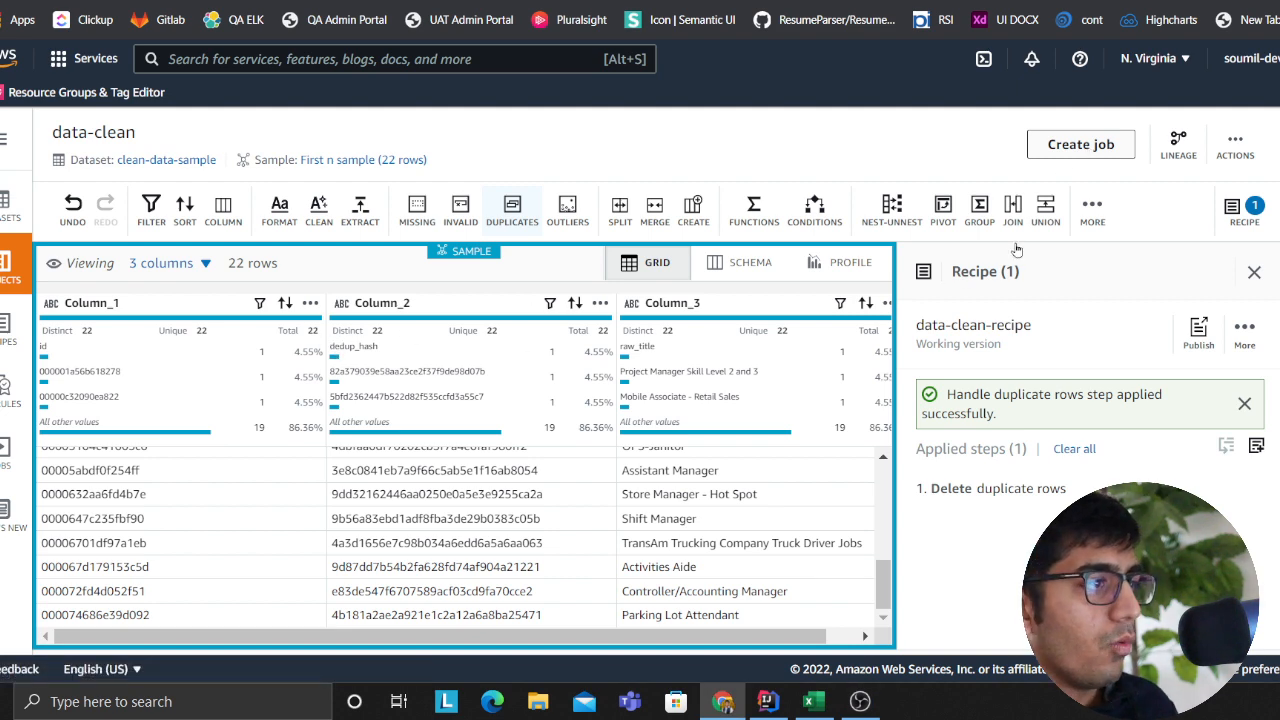
{"action": "left_click", "coordinate": [1088, 152]}
{"action": "left_click", "coordinate": [167, 342]}
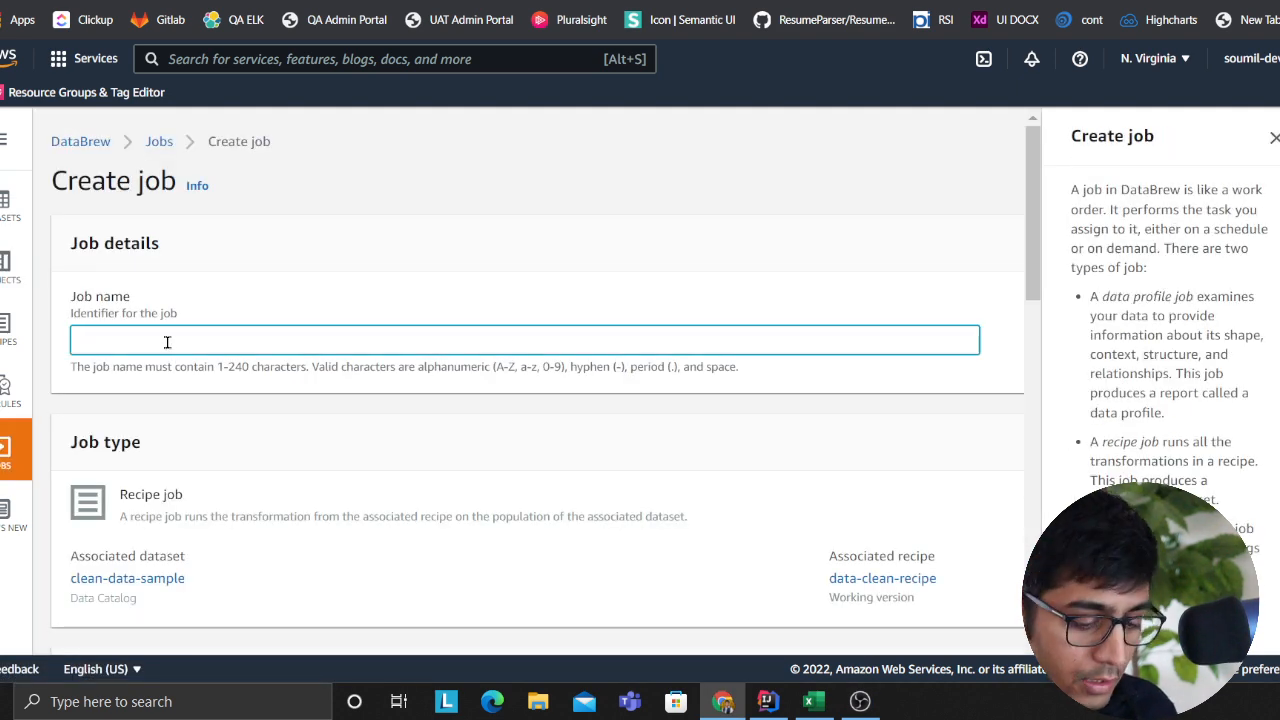
{"action": "type", "text": "remove-de"}
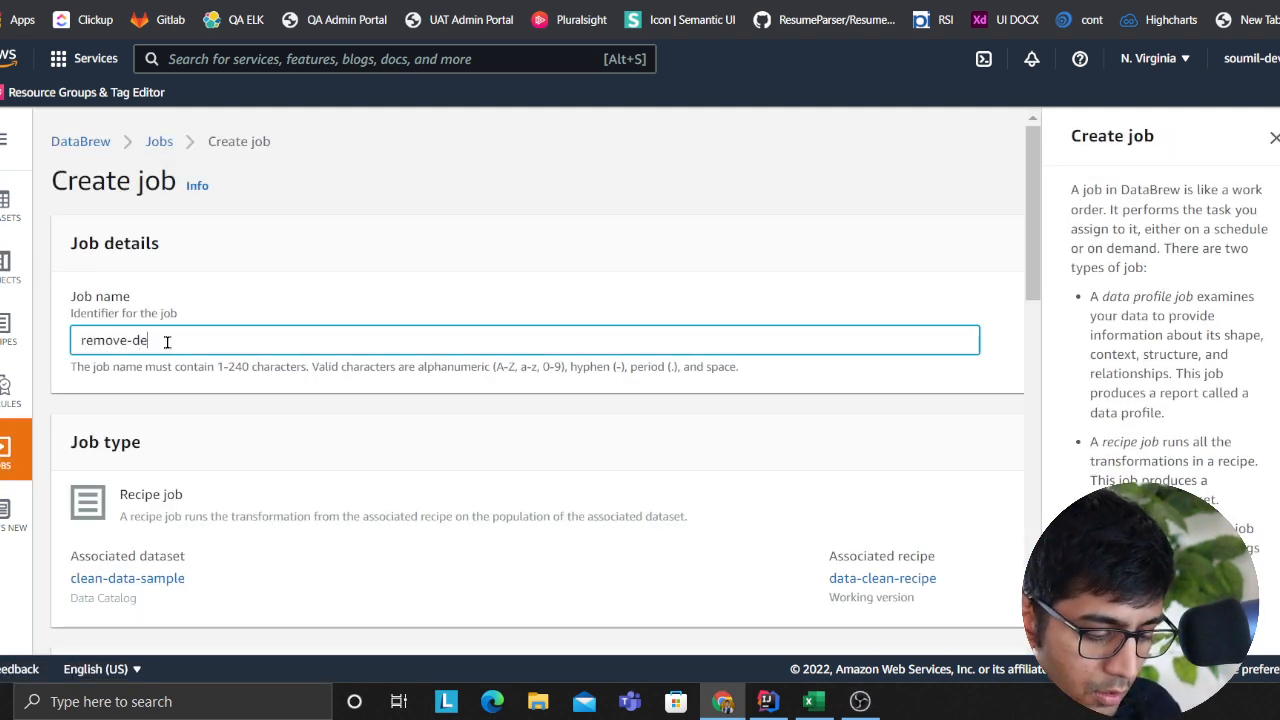
{"action": "type", "text": "dup"}
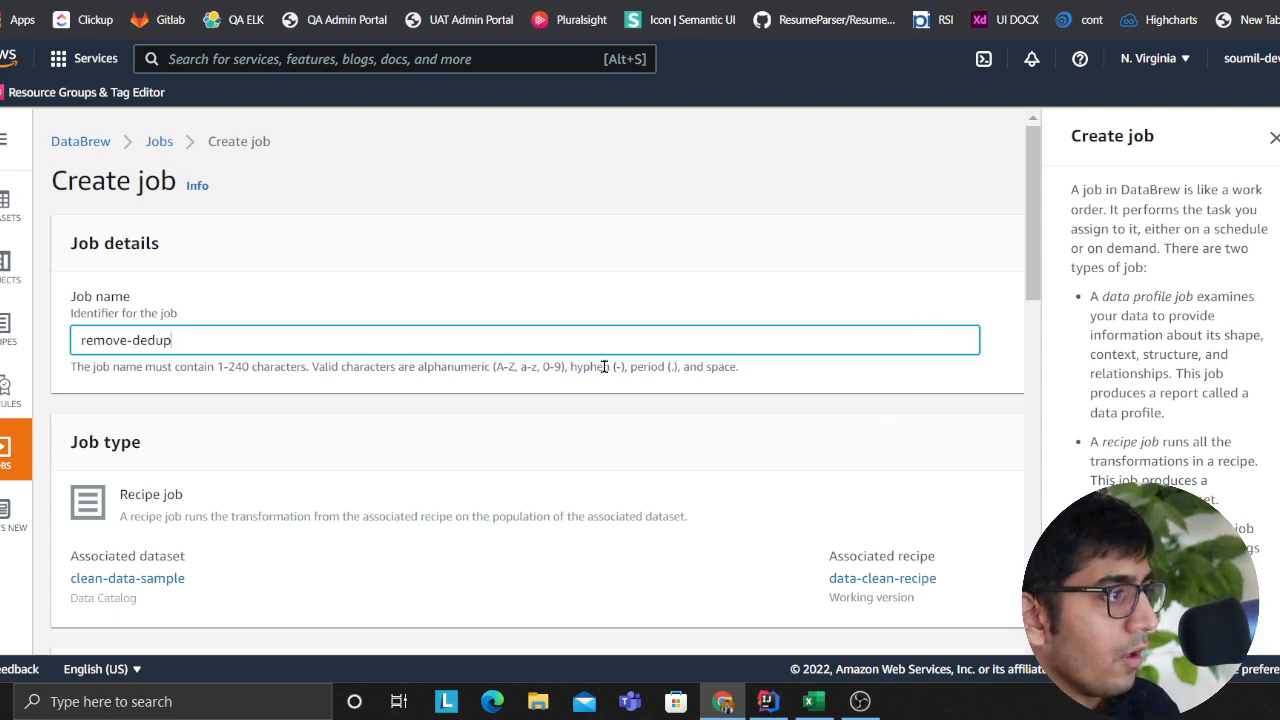
{"action": "scroll", "coordinate": [304, 370], "scroll_direction": "down", "scroll_amount": 2}
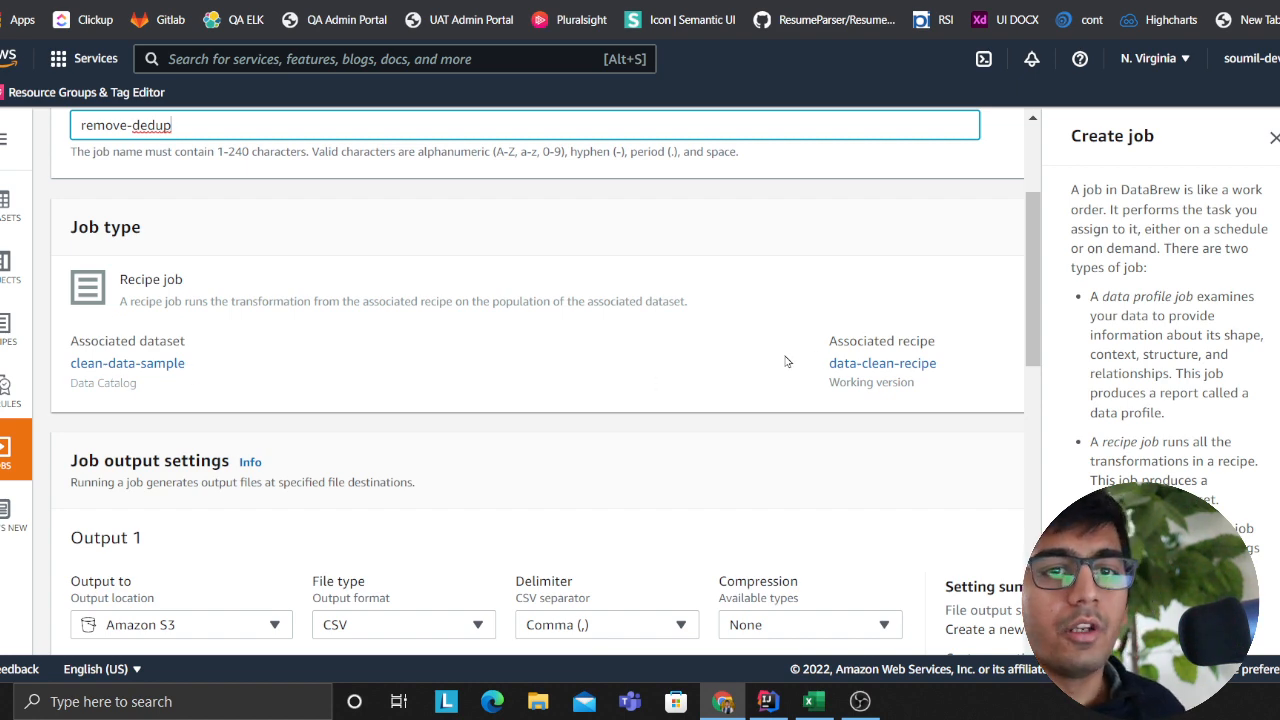
{"action": "scroll", "coordinate": [716, 351], "scroll_direction": "up", "scroll_amount": 2}
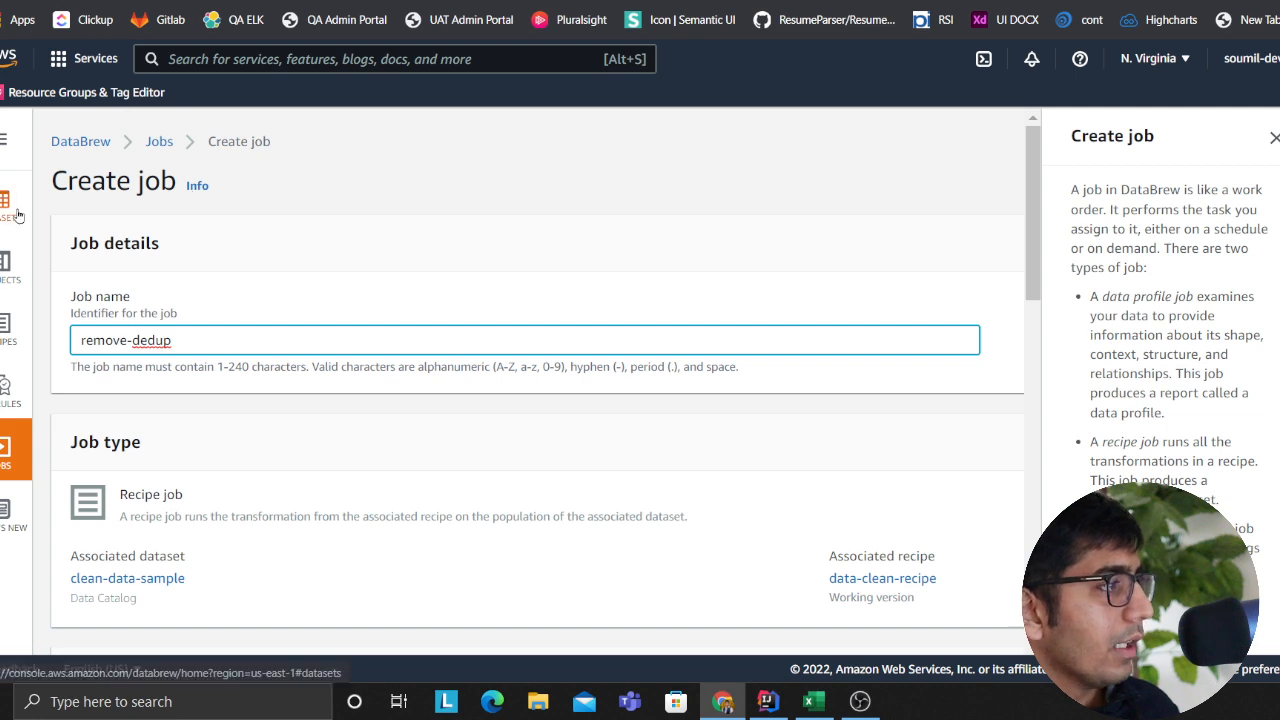
- Reopen the data-clean project and inspect the header values sitting in the first sample row
{"action": "left_click", "coordinate": [8, 272]}
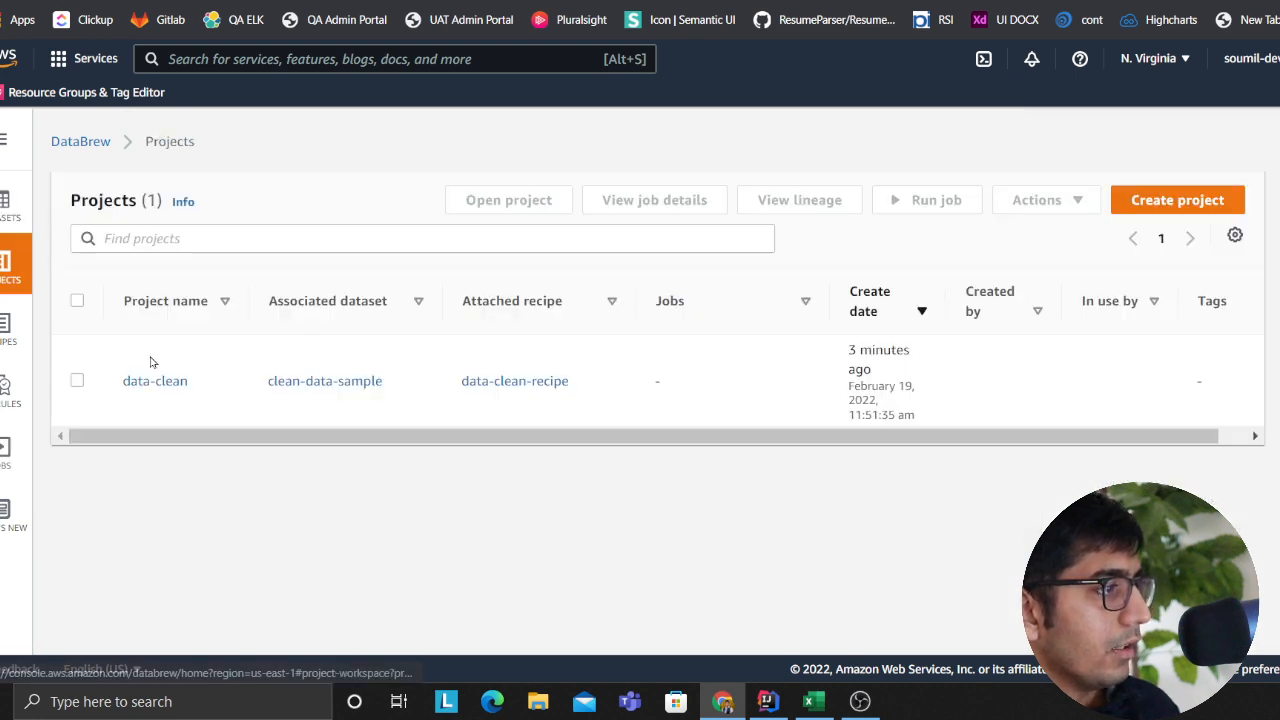
{"action": "left_click", "coordinate": [155, 385]}
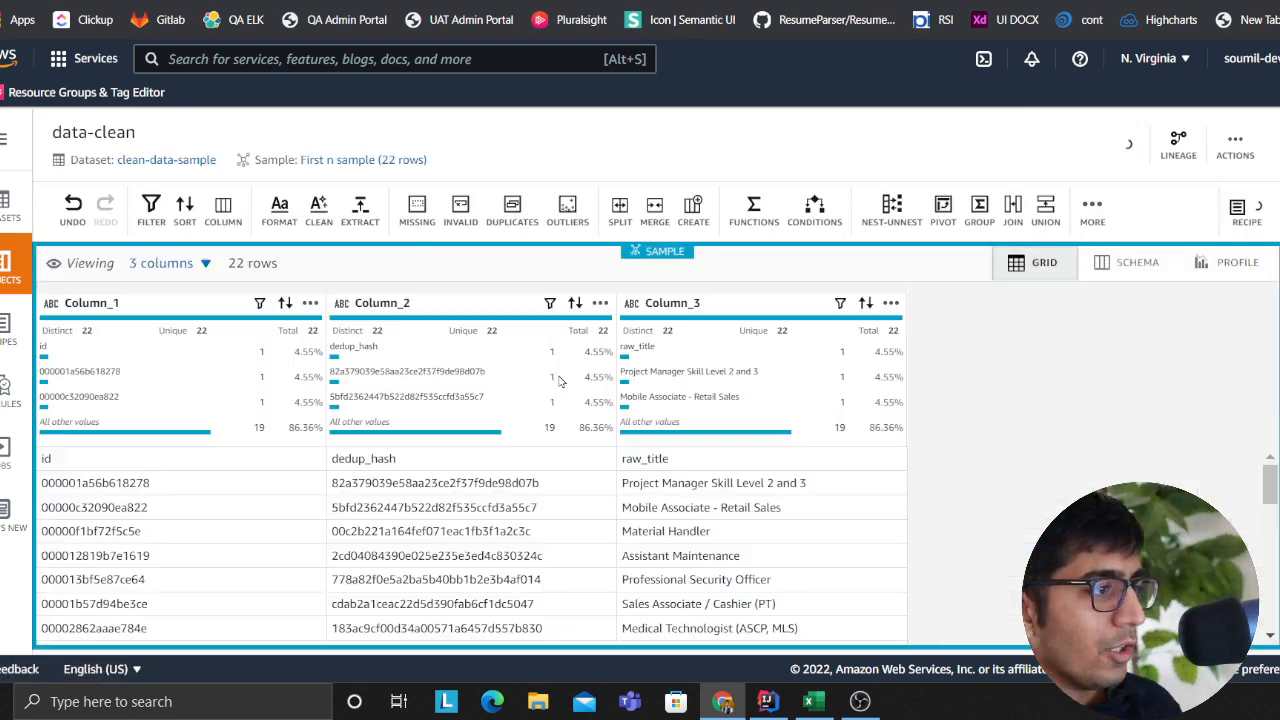
{"action": "left_click_drag", "start_coordinate": [265, 471], "coordinate": [709, 456]}
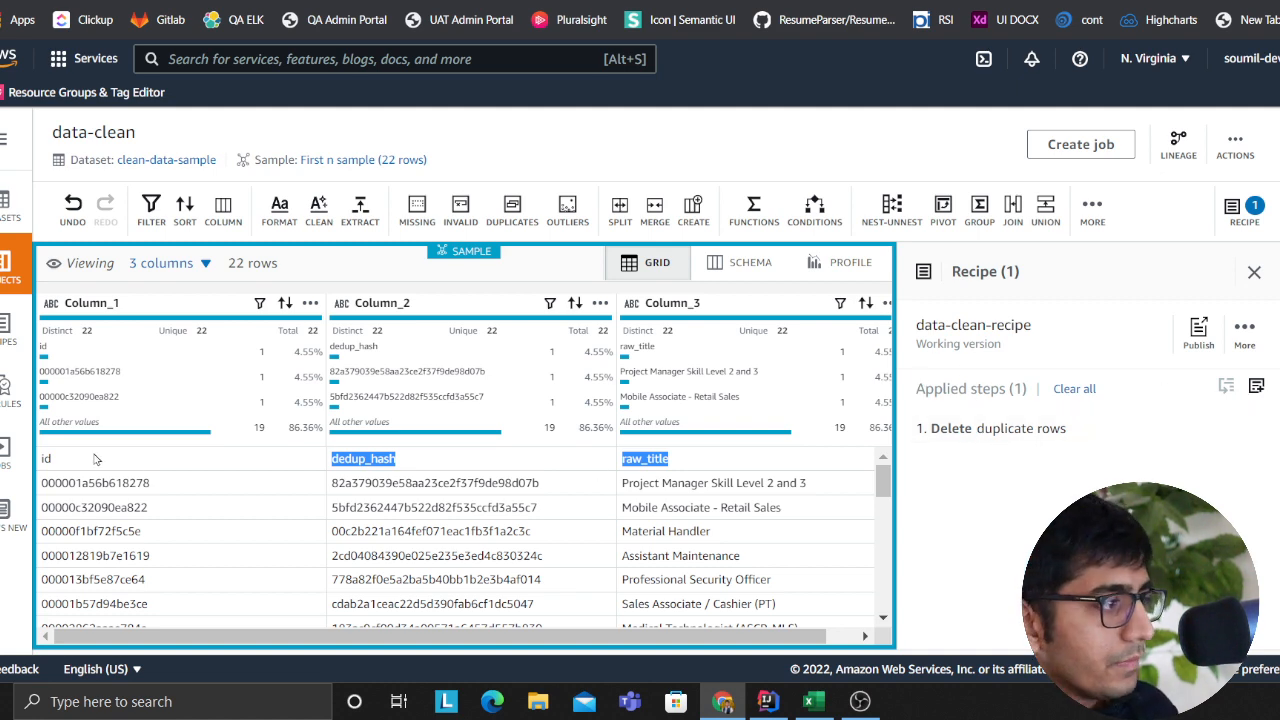
{"action": "right_click", "coordinate": [60, 465]}
{"action": "key", "text": "Escape"}
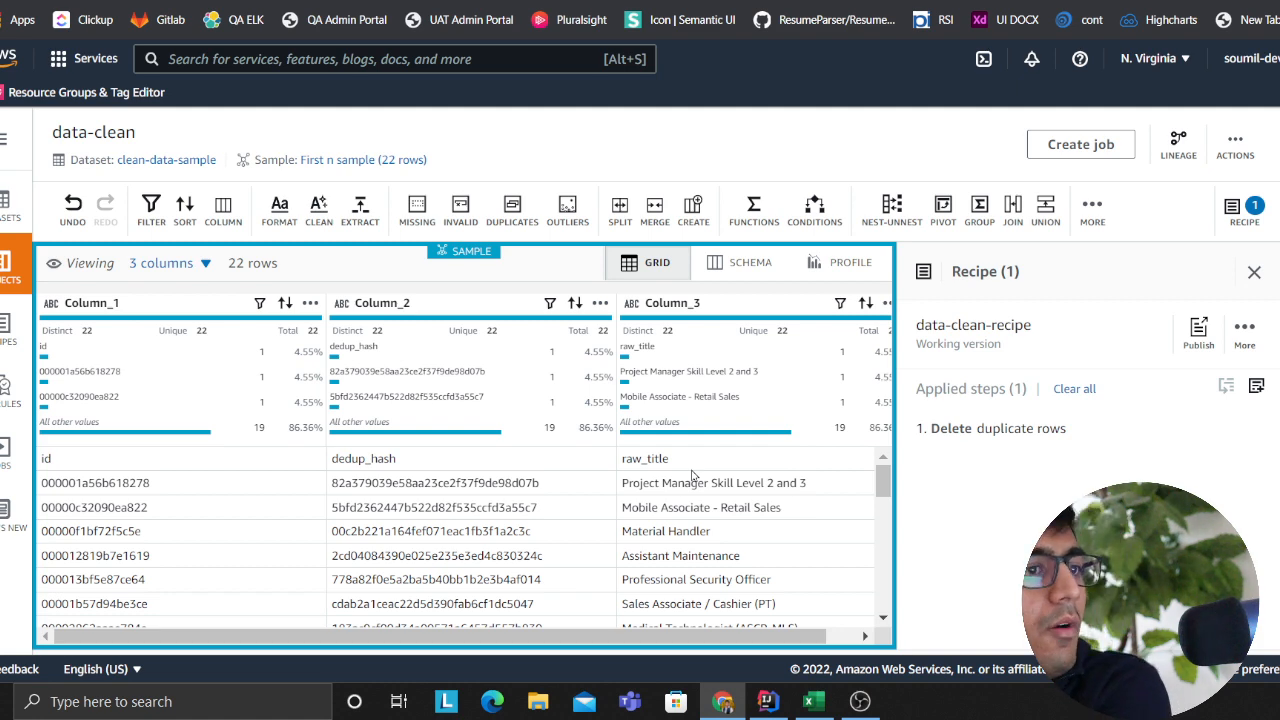
- Examine the clean-data-sample dataset's details, column names and data types, and return to the data-clean project
{"action": "left_click", "coordinate": [6, 210]}
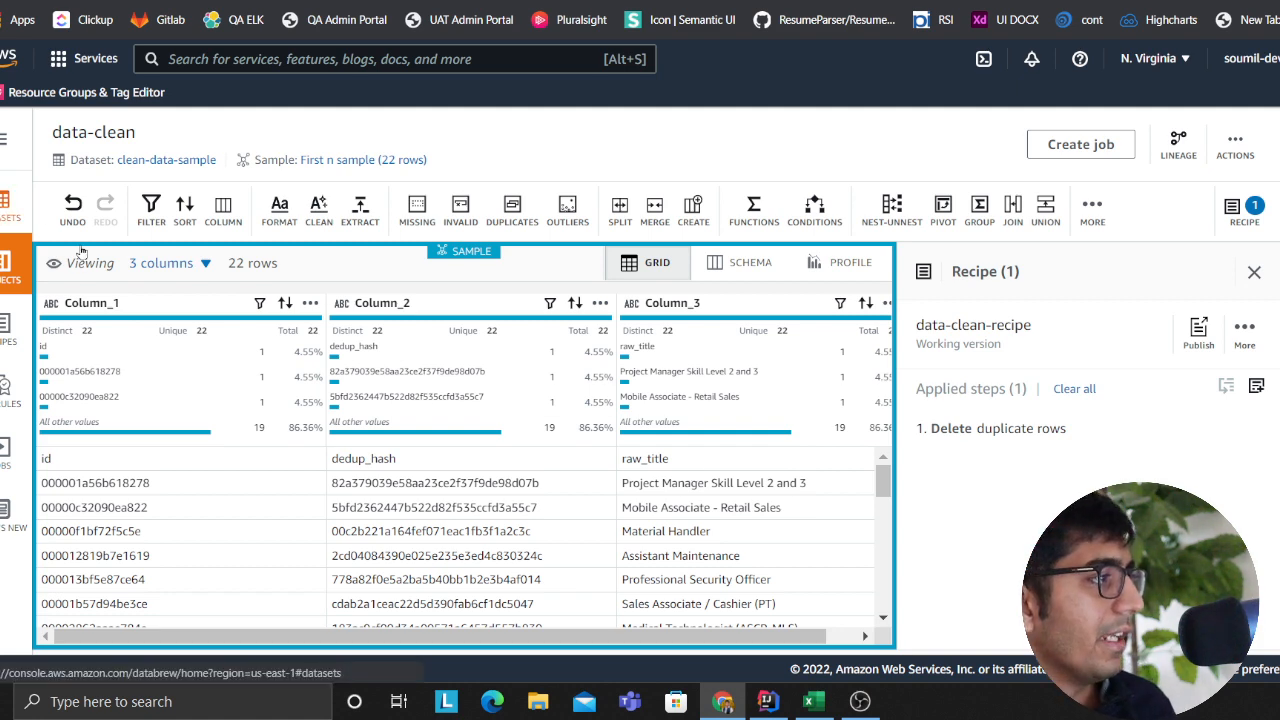
{"action": "left_click", "coordinate": [186, 440]}
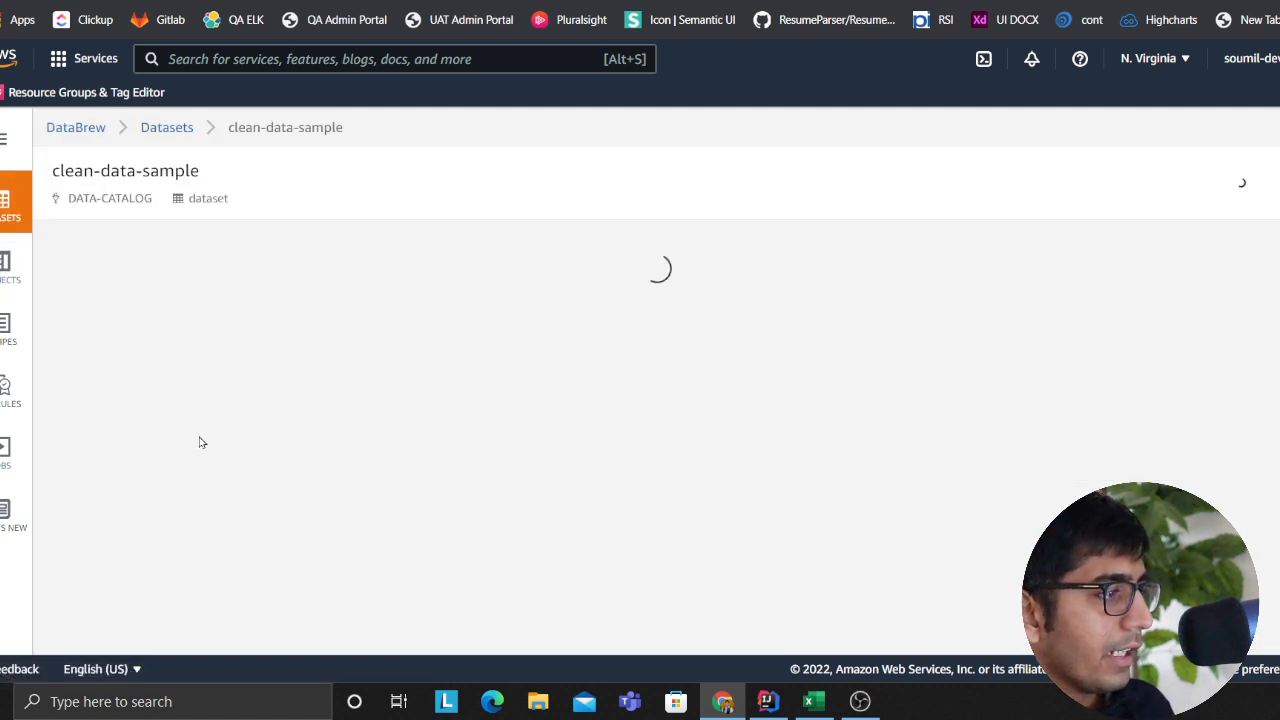
{"action": "scroll", "coordinate": [234, 400], "scroll_direction": "down", "scroll_amount": 1}
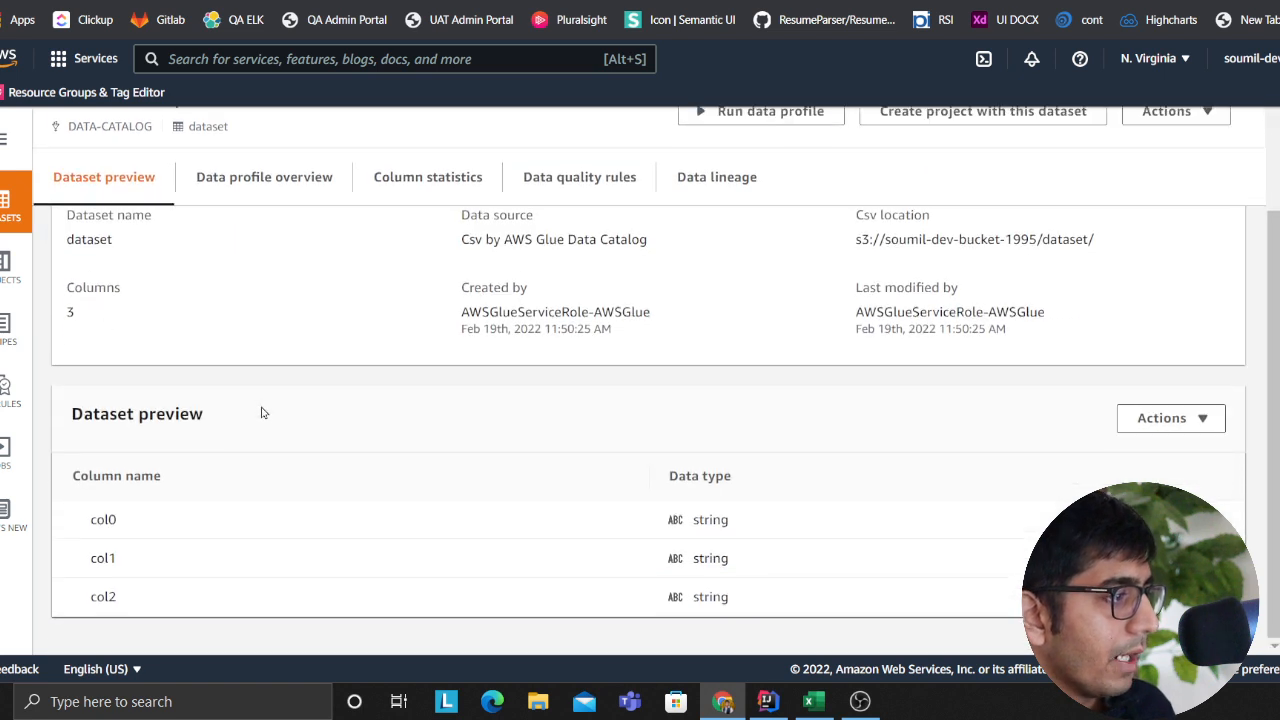
{"action": "scroll", "coordinate": [267, 431], "scroll_direction": "up", "scroll_amount": 1}
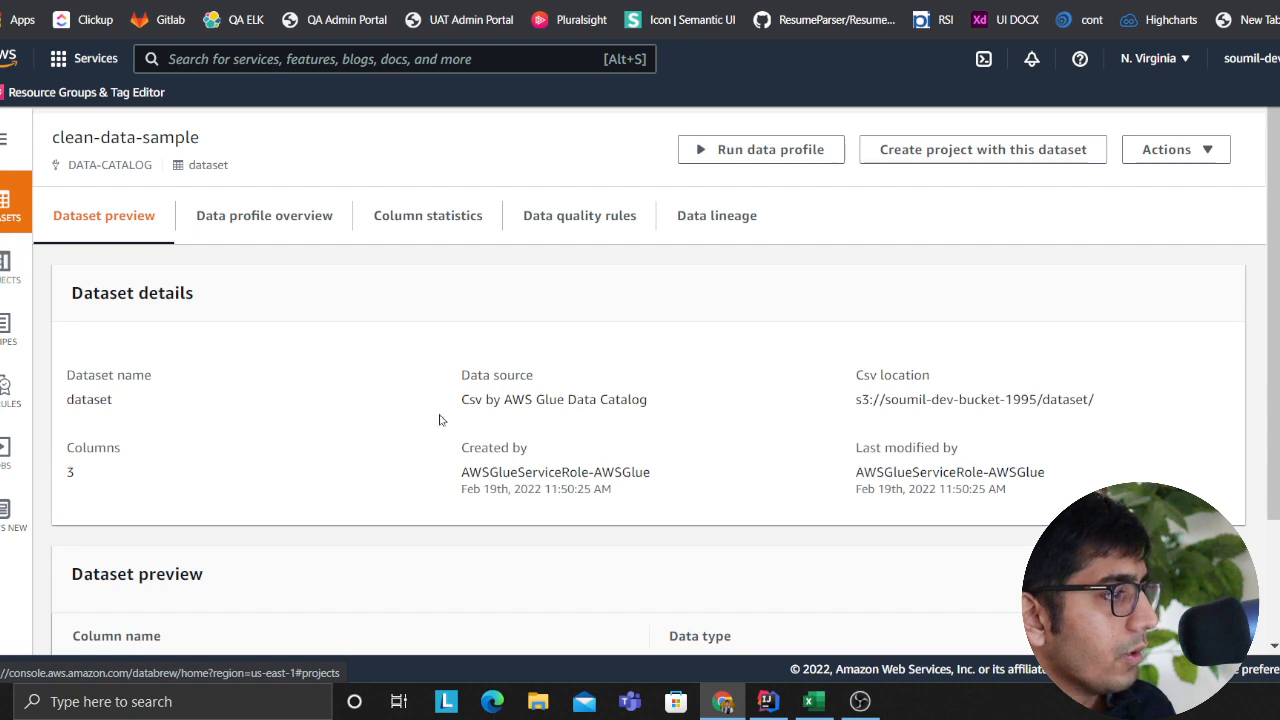
{"action": "scroll", "coordinate": [1000, 270], "scroll_direction": "up", "scroll_amount": 1}
{"action": "scroll", "coordinate": [985, 330], "scroll_direction": "down", "scroll_amount": 3}
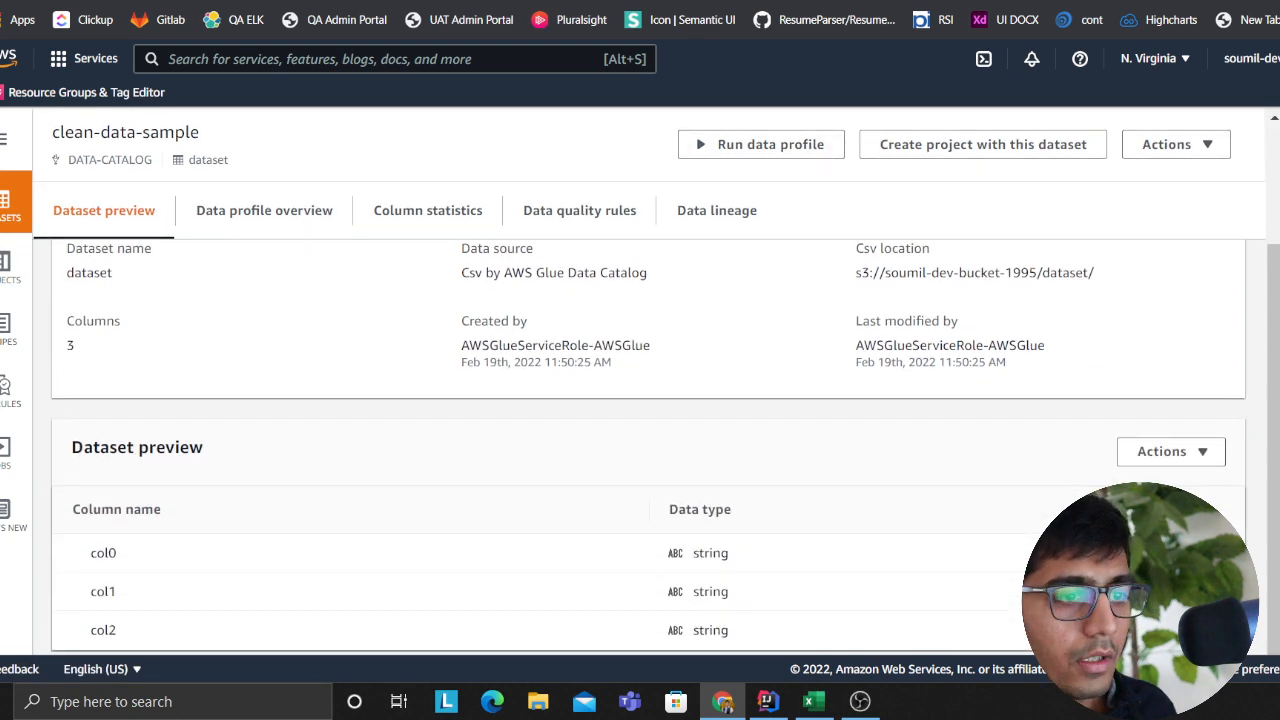
{"action": "scroll", "coordinate": [665, 401], "scroll_direction": "down", "scroll_amount": 1}
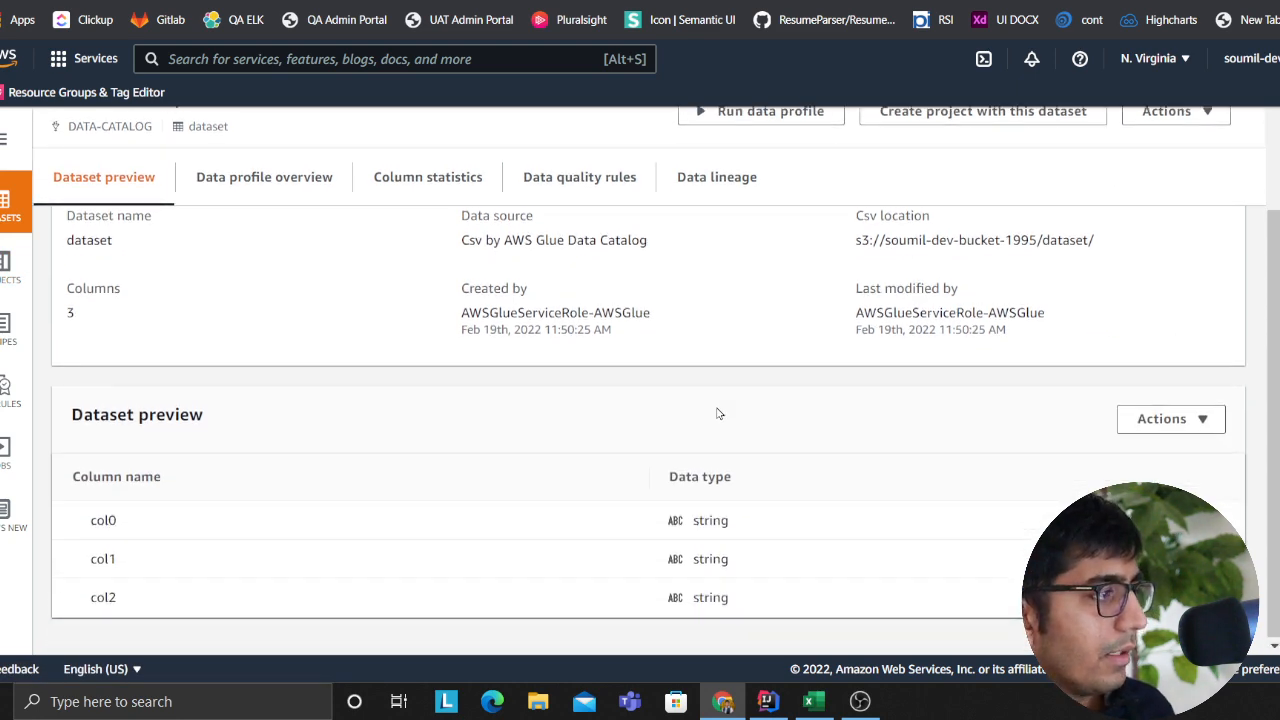
{"action": "scroll", "coordinate": [716, 412], "scroll_direction": "up", "scroll_amount": 3}
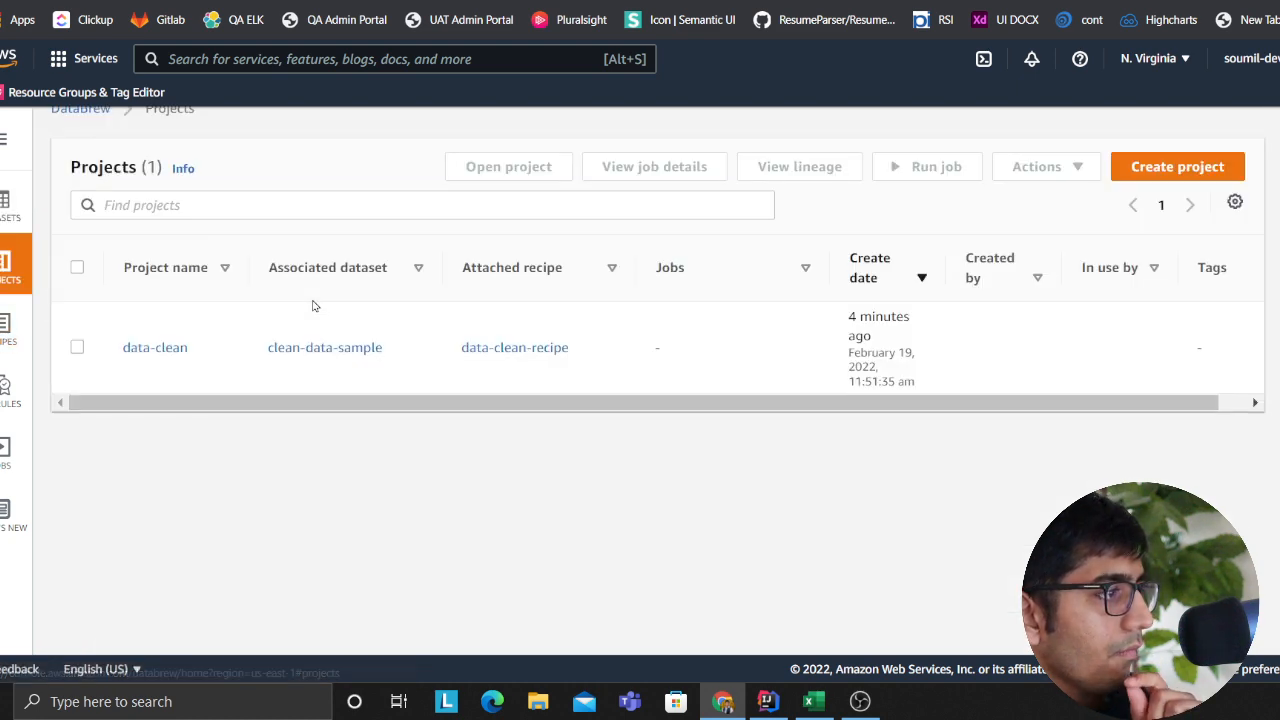
{"action": "left_click", "coordinate": [155, 350]}
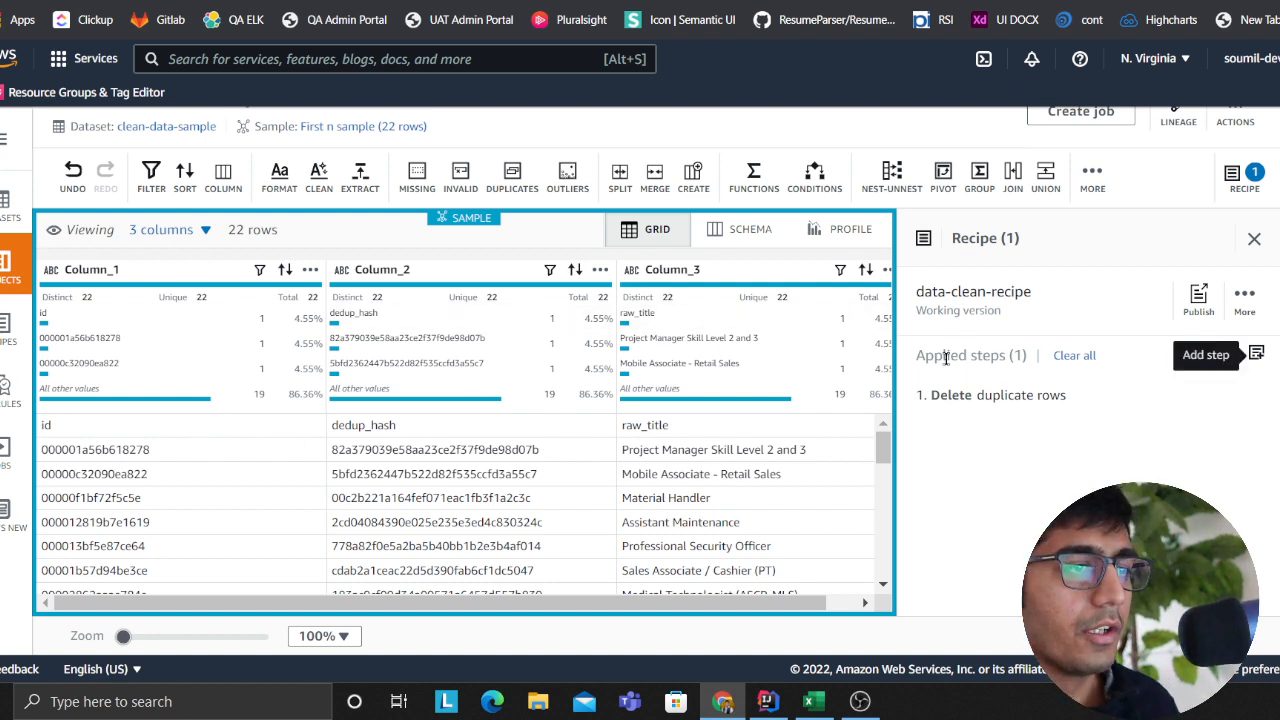
{"action": "scroll", "coordinate": [1253, 207], "scroll_direction": "up", "scroll_amount": 1}
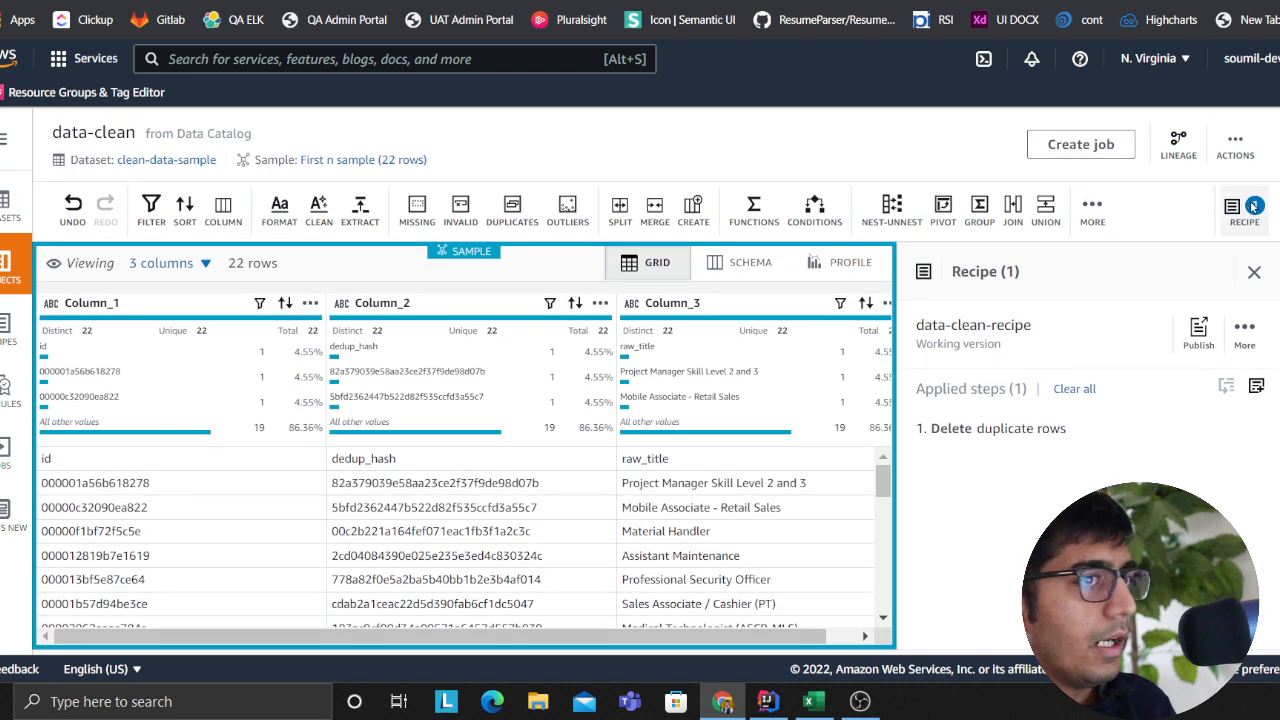
{"action": "left_click", "coordinate": [1068, 153]}
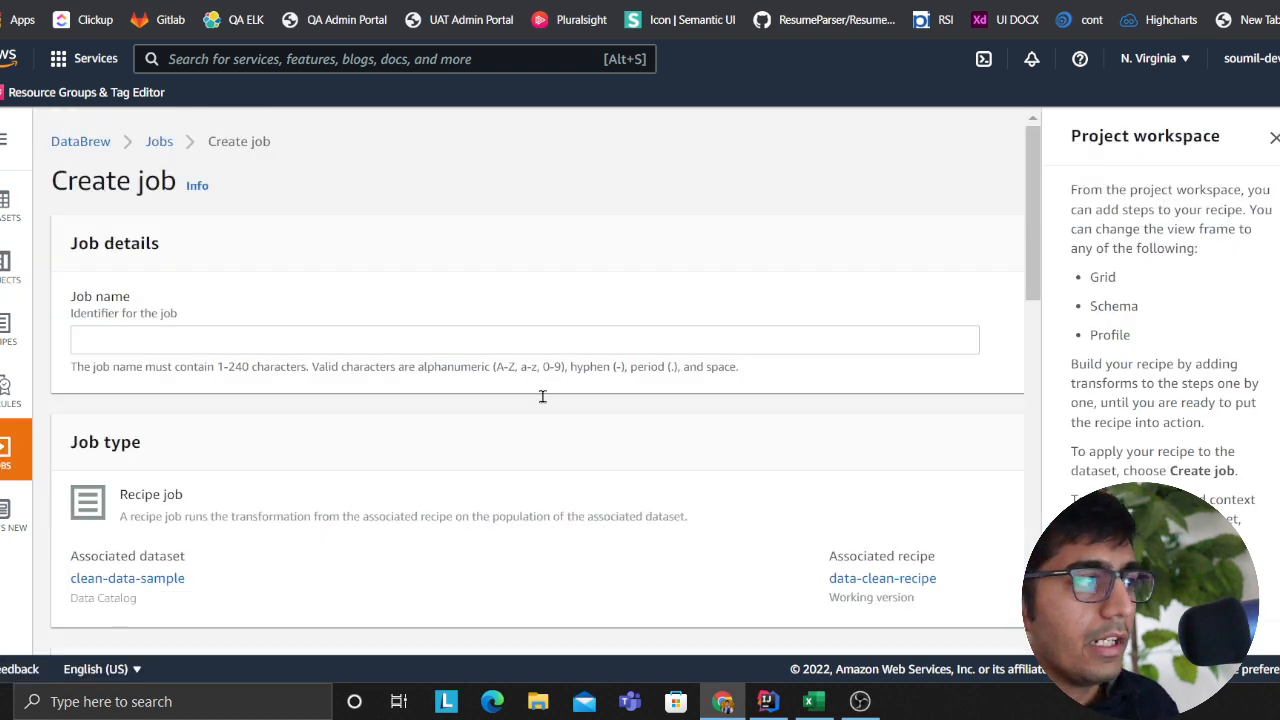
{"action": "left_click", "coordinate": [172, 341]}
{"action": "type", "text": "dede"}
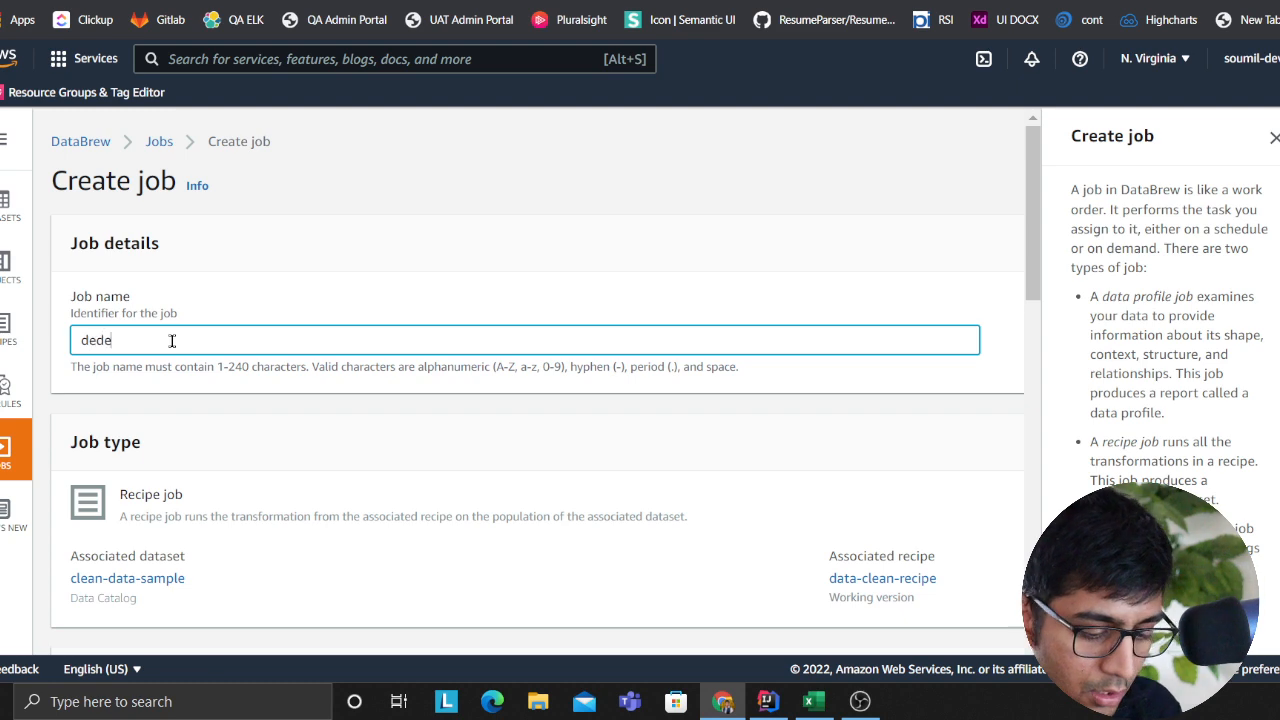
{"action": "type", "text": "up-jobs"}
{"action": "key", "text": "ctrl+a"}
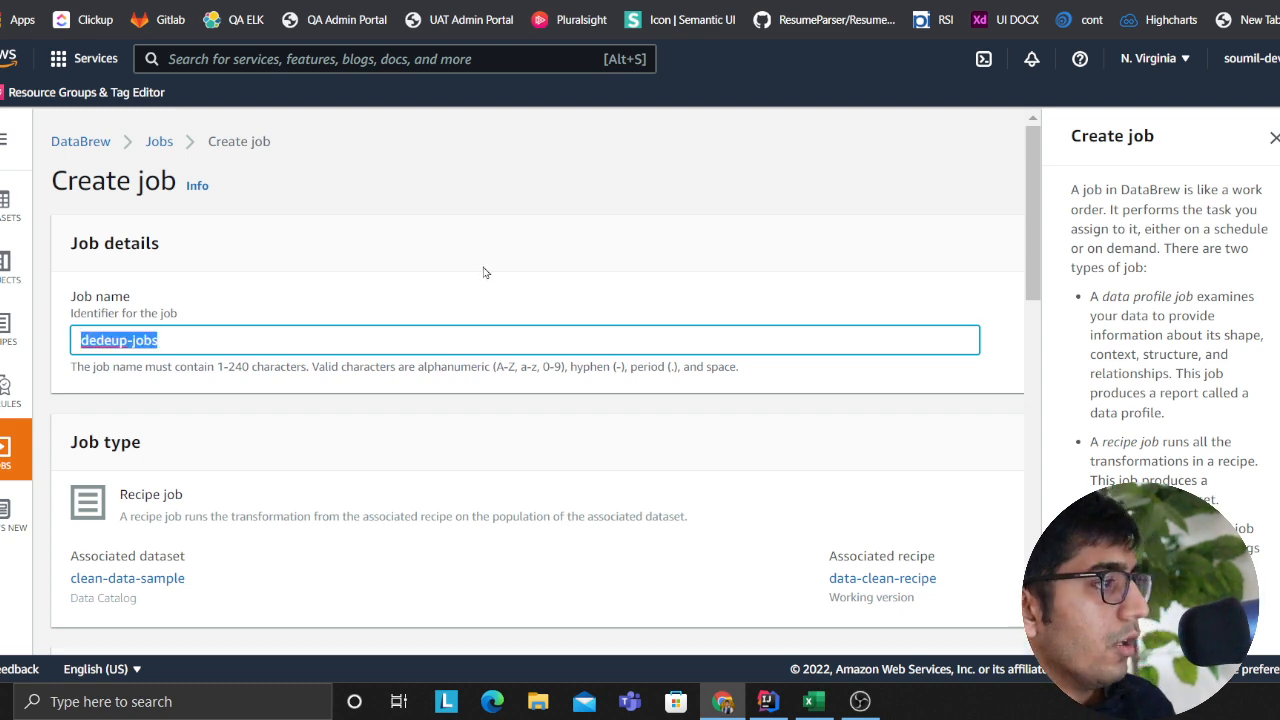
{"action": "scroll", "coordinate": [485, 262], "scroll_direction": "down", "scroll_amount": 2}
{"action": "scroll", "coordinate": [516, 287], "scroll_direction": "down", "scroll_amount": 2}
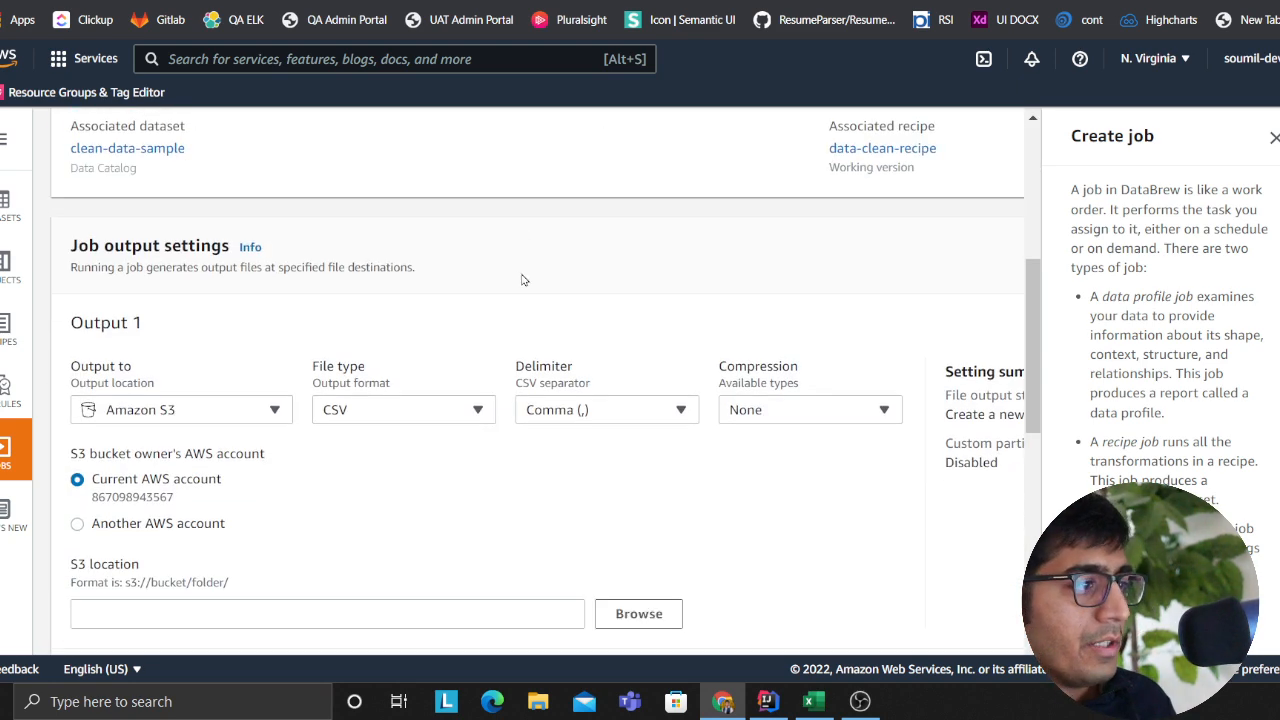
{"action": "scroll", "coordinate": [485, 298], "scroll_direction": "up", "scroll_amount": 4}
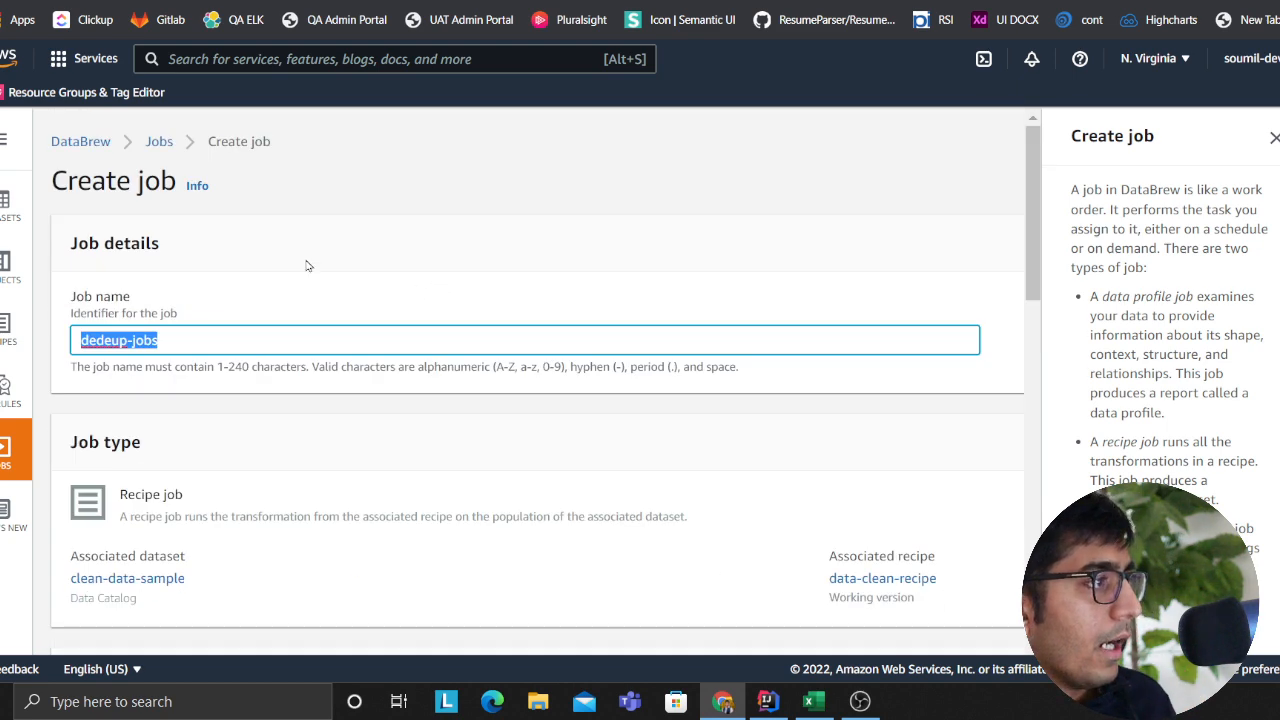
- Look up the clean-data-sample dataset again and reopen the data-clean project with its applied recipe steps
{"action": "left_click", "coordinate": [11, 219]}
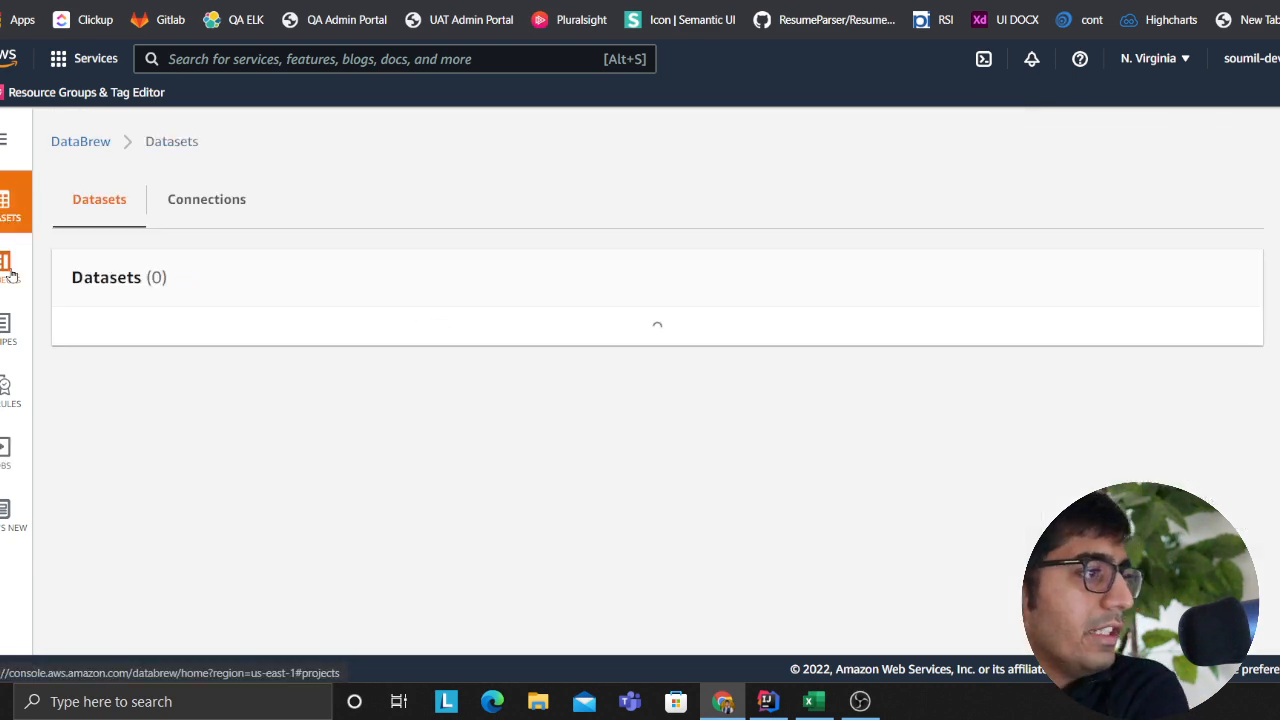
{"action": "left_click", "coordinate": [181, 437]}
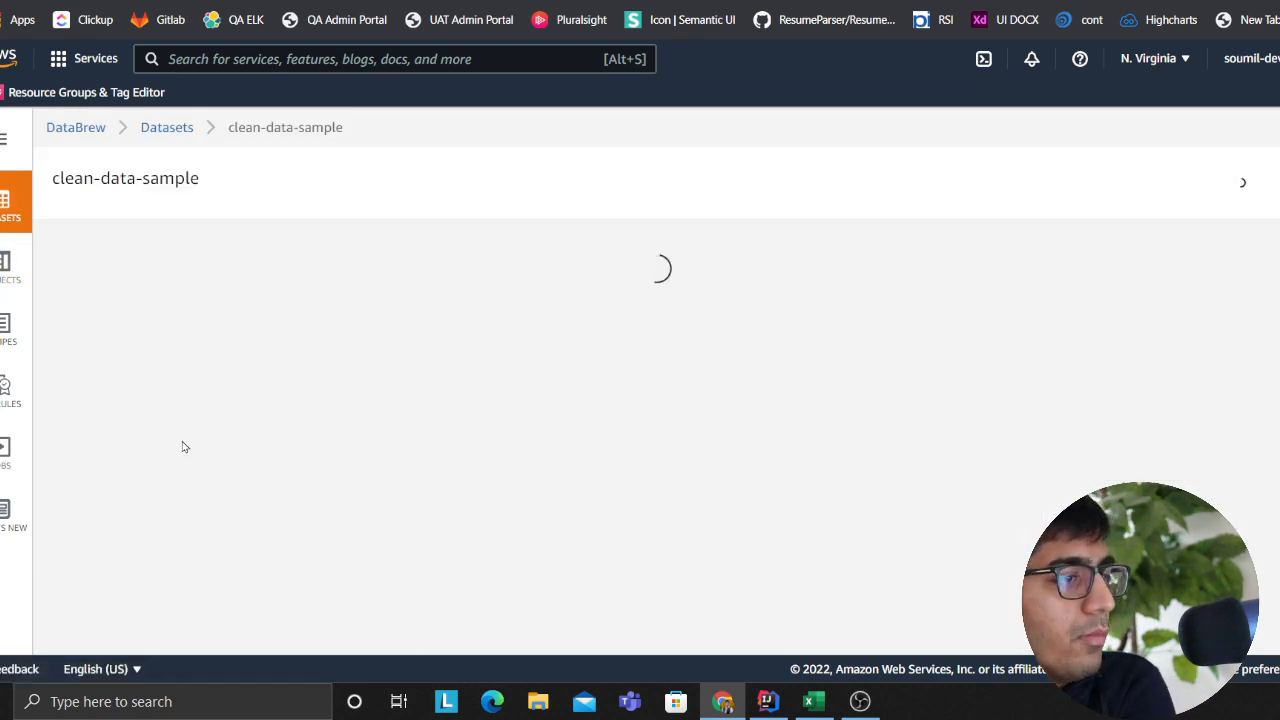
{"action": "left_click", "coordinate": [10, 270]}
{"action": "left_click", "coordinate": [152, 383]}
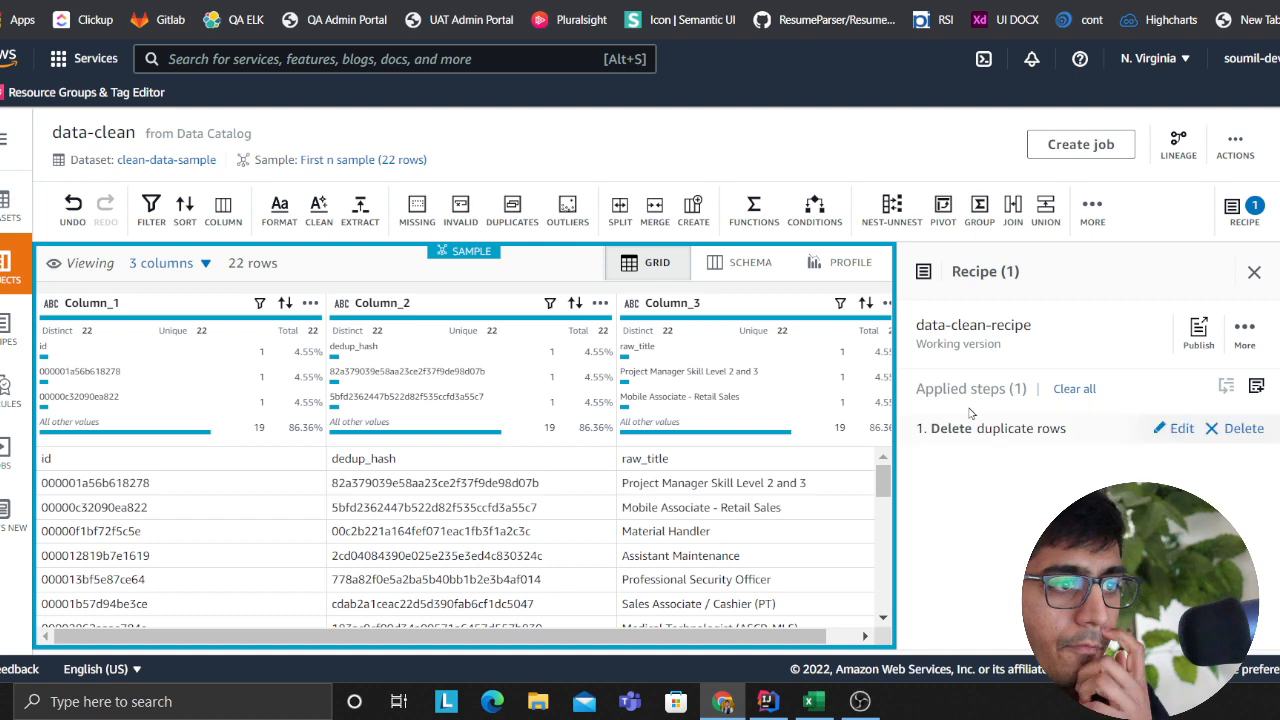
- Examine the column actions available for Column_1 and its sample statistics
{"action": "left_click", "coordinate": [108, 305]}
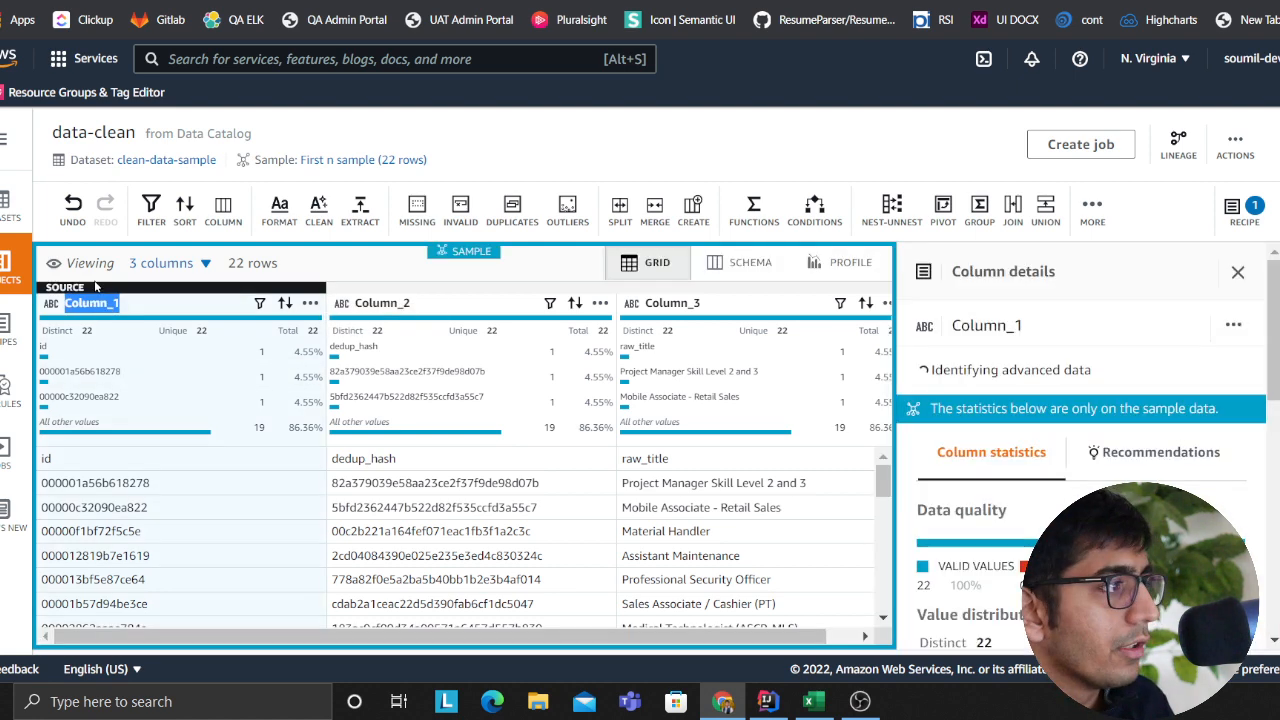
{"action": "left_click", "coordinate": [1236, 324]}
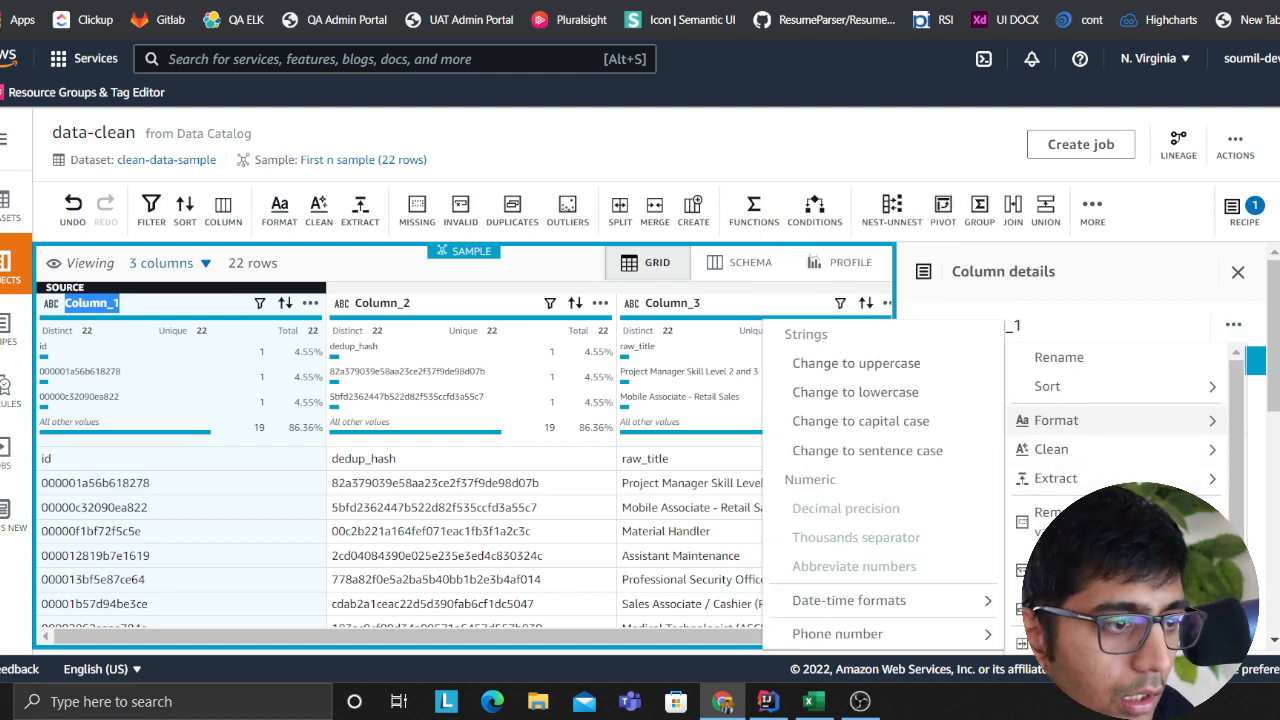
{"action": "mouse_move", "coordinate": [1100, 520]}
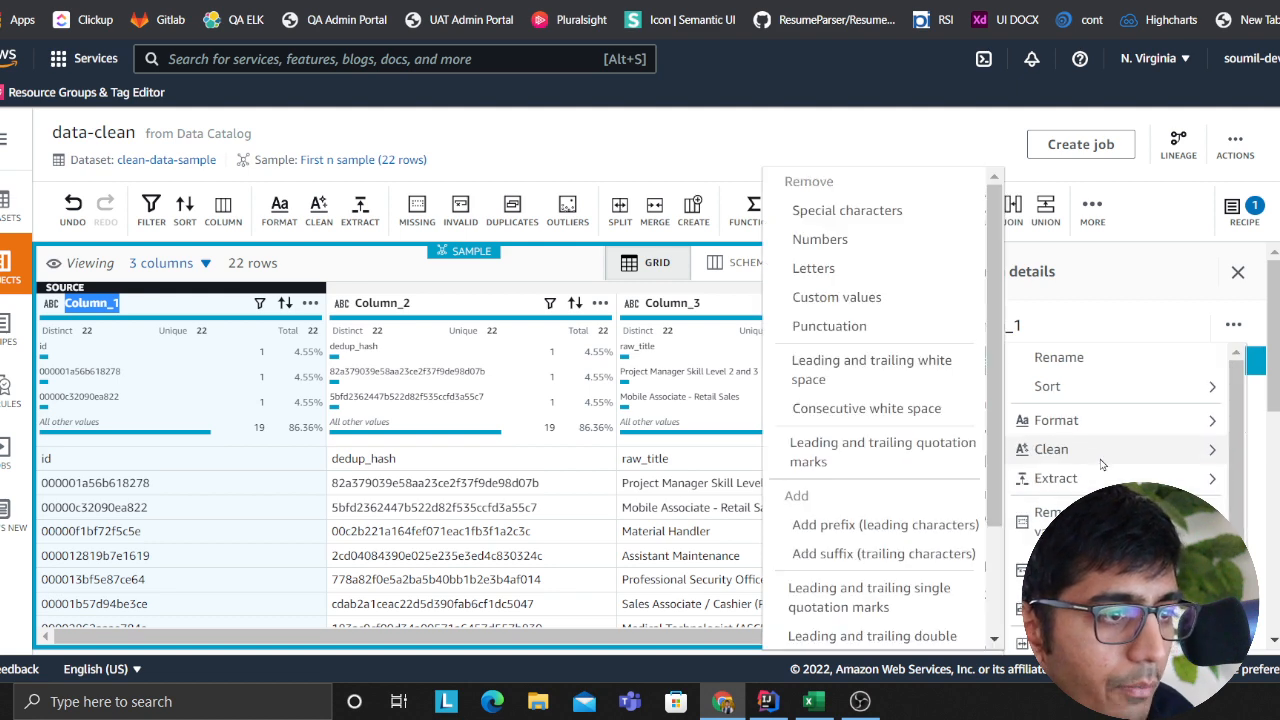
{"action": "scroll", "coordinate": [1103, 463], "scroll_direction": "down", "scroll_amount": 1}
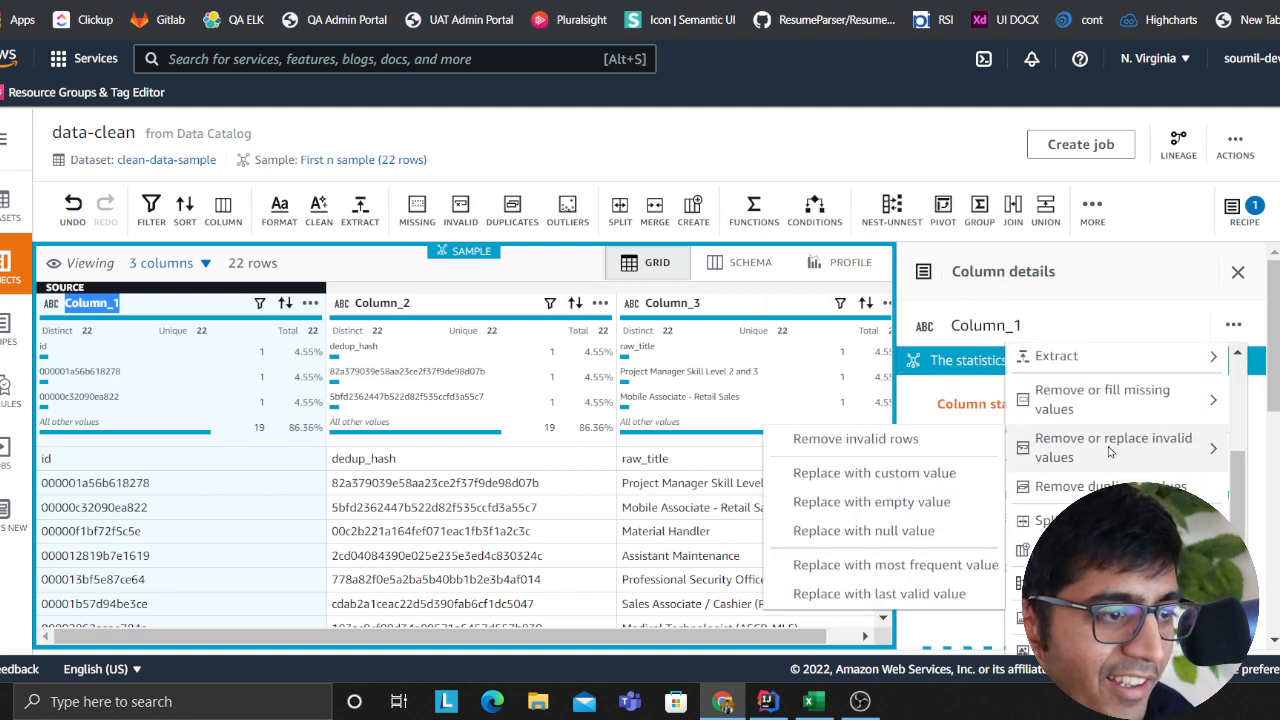
{"action": "left_click", "coordinate": [1095, 297]}
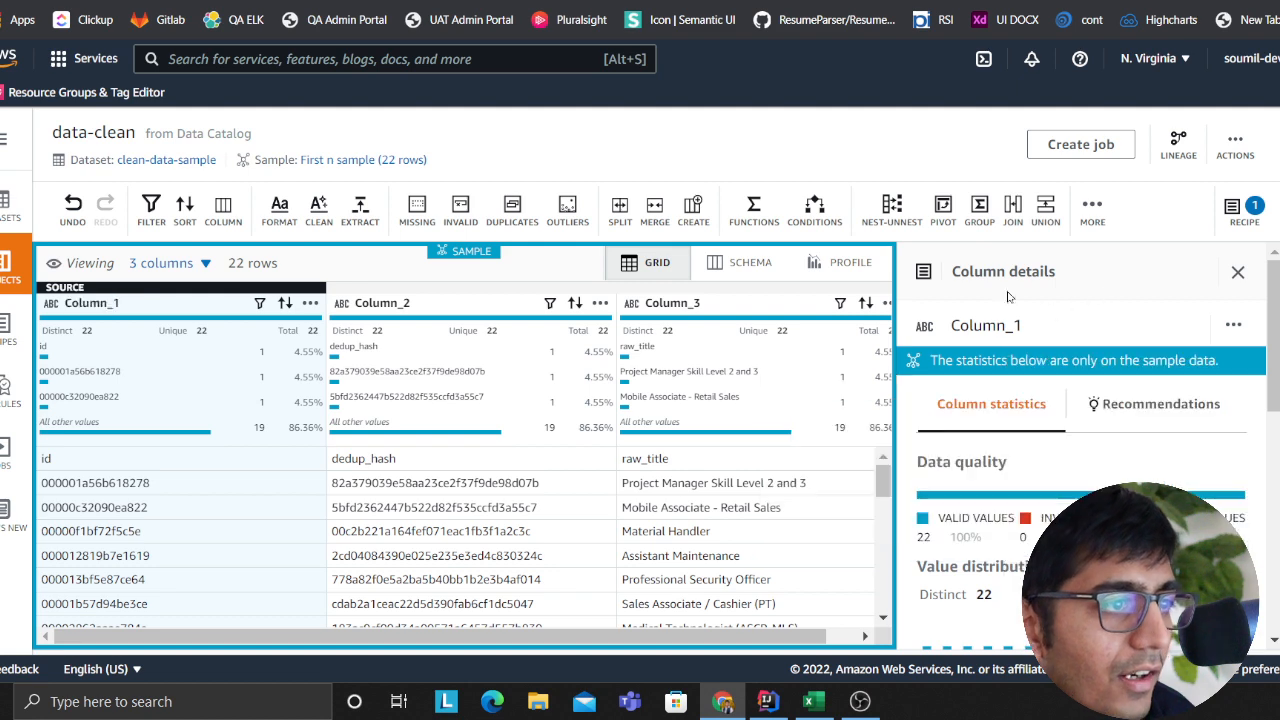
{"action": "left_click", "coordinate": [188, 306]}
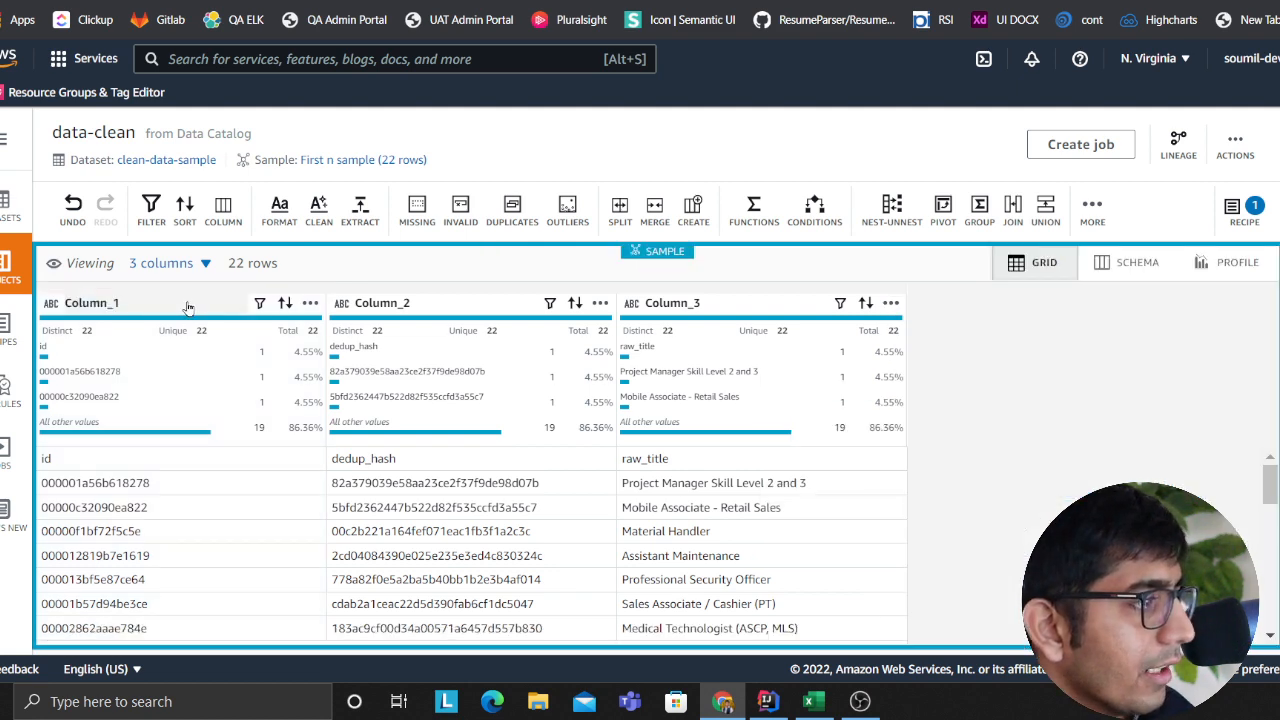
{"action": "left_click", "coordinate": [188, 306]}
{"action": "left_click", "coordinate": [310, 302]}
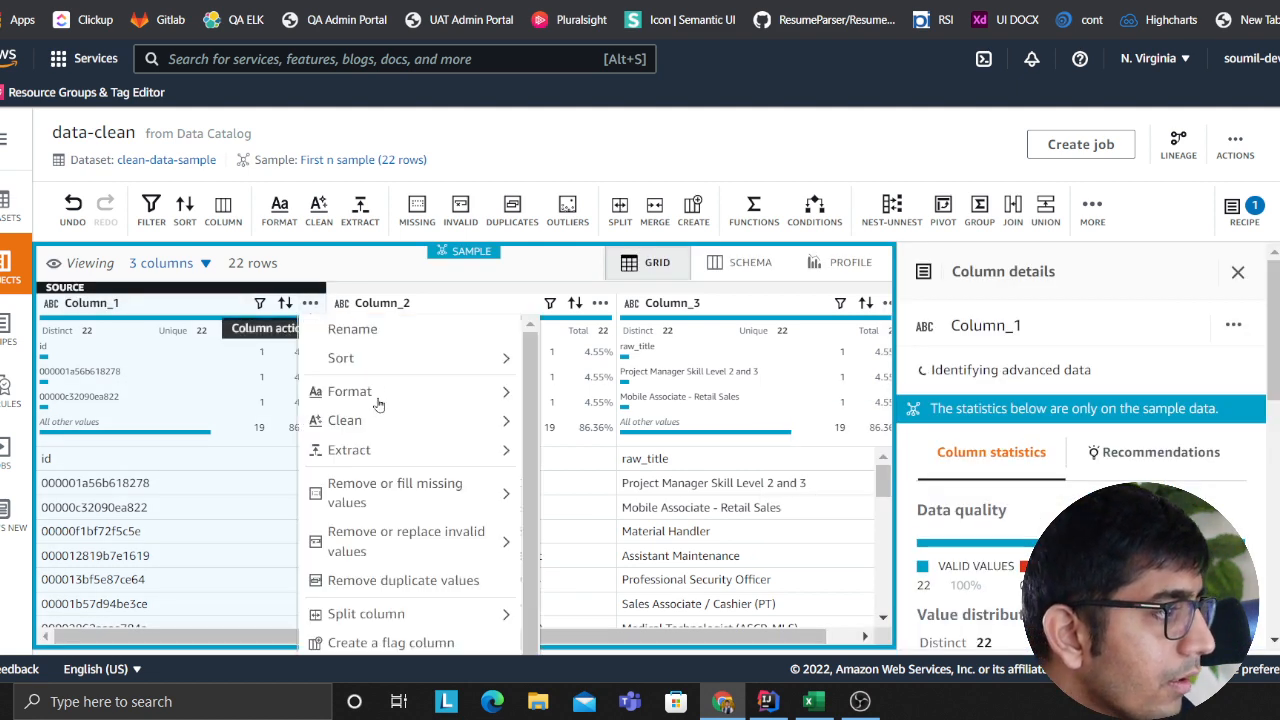
{"action": "mouse_move", "coordinate": [382, 511]}
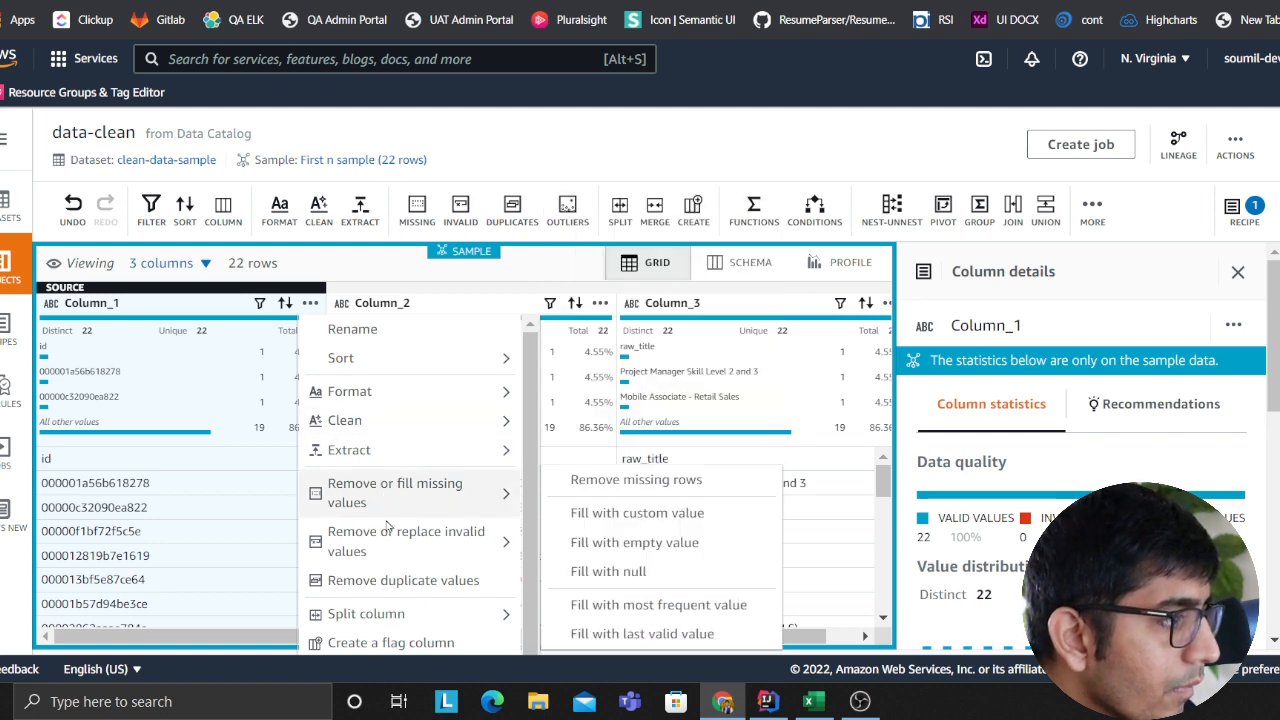
{"action": "scroll", "coordinate": [392, 585], "scroll_direction": "down", "scroll_amount": 2}
{"action": "scroll", "coordinate": [406, 604], "scroll_direction": "down", "scroll_amount": 1}
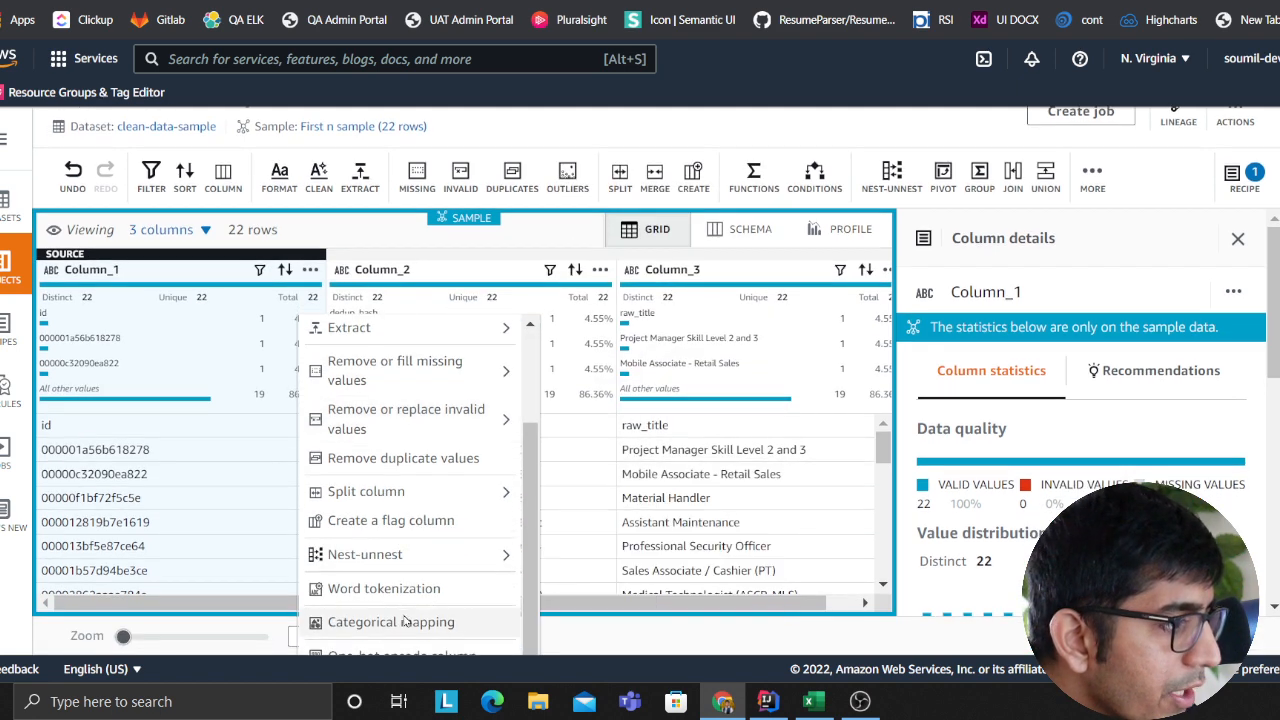
{"action": "left_click", "coordinate": [1030, 345]}
{"action": "scroll", "coordinate": [1128, 291], "scroll_direction": "up", "scroll_amount": 1}
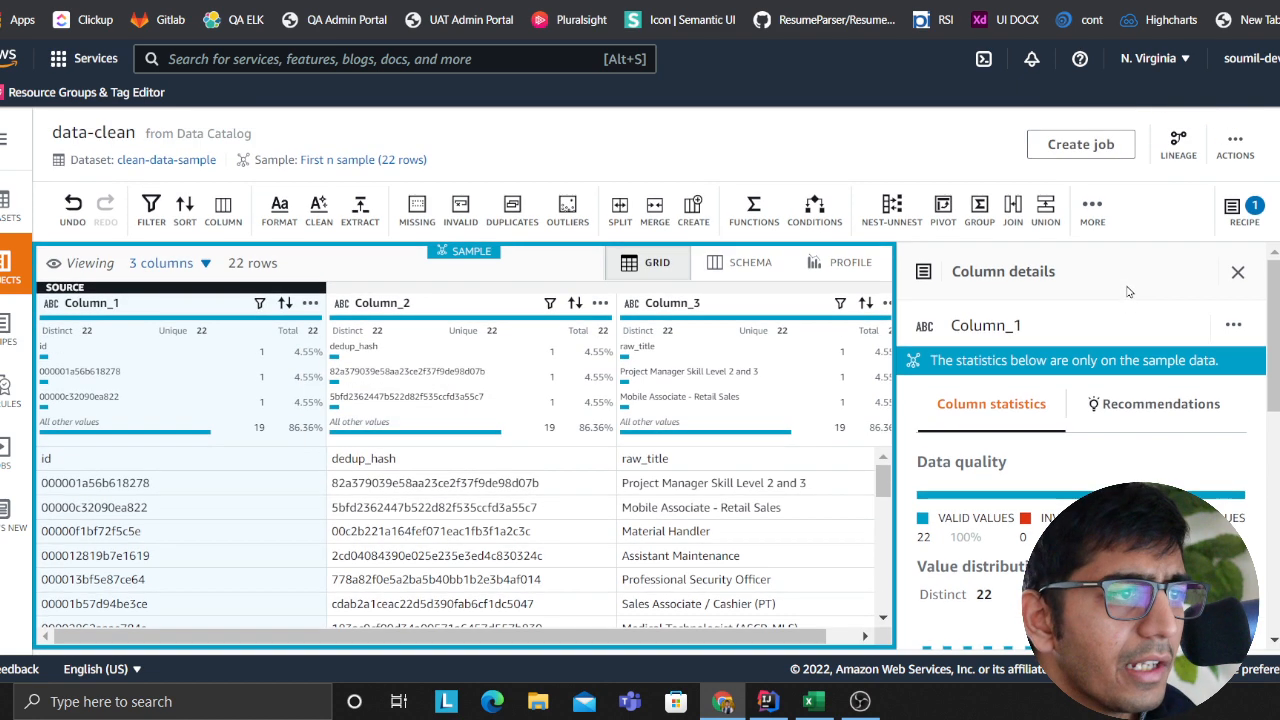
{"action": "scroll", "coordinate": [1200, 400], "scroll_direction": "down", "scroll_amount": 5}
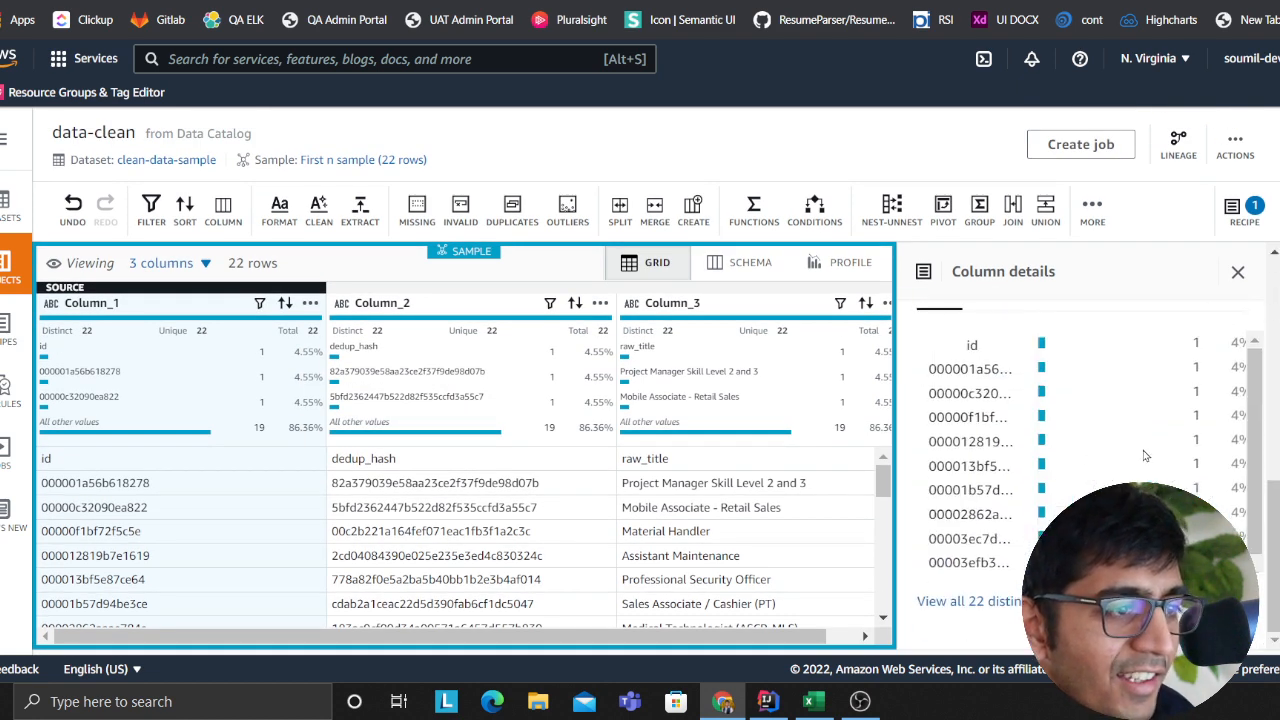
{"action": "scroll", "coordinate": [1149, 465], "scroll_direction": "up", "scroll_amount": 5}
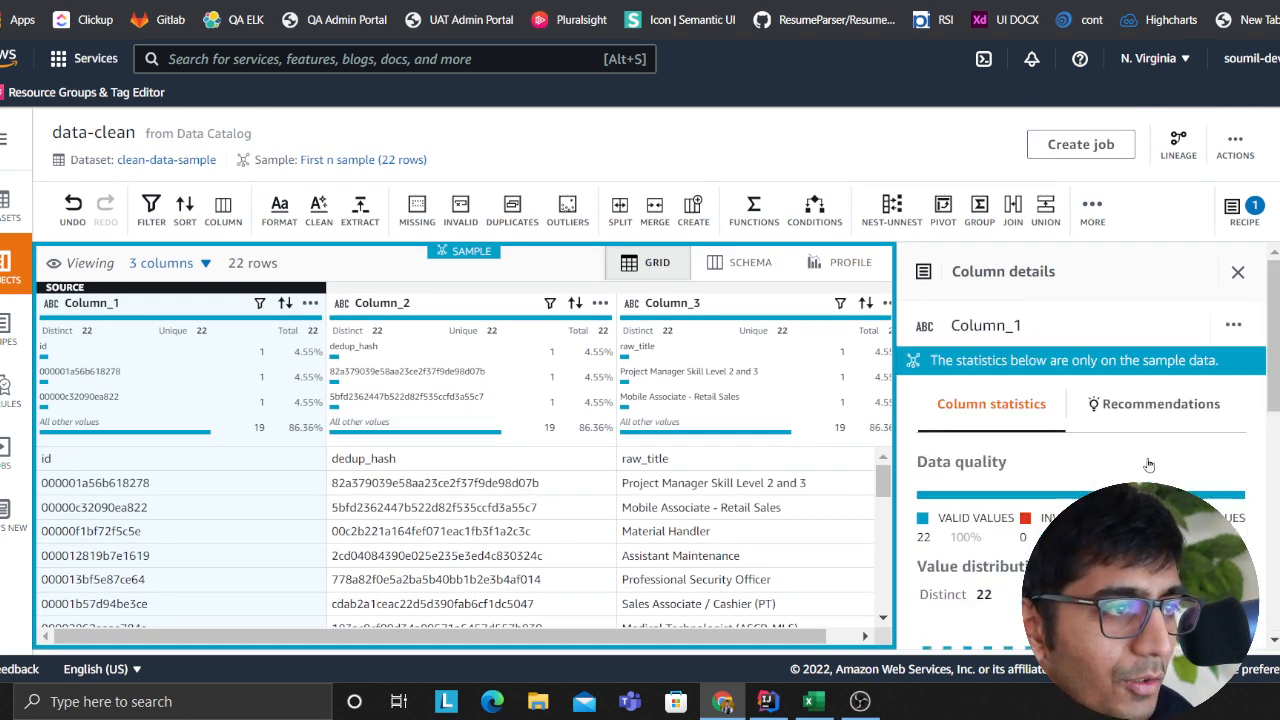
- Rename Column_1 to id and apply the change to the recipe
{"action": "left_click", "coordinate": [1233, 324]}
{"action": "left_click", "coordinate": [1066, 359]}
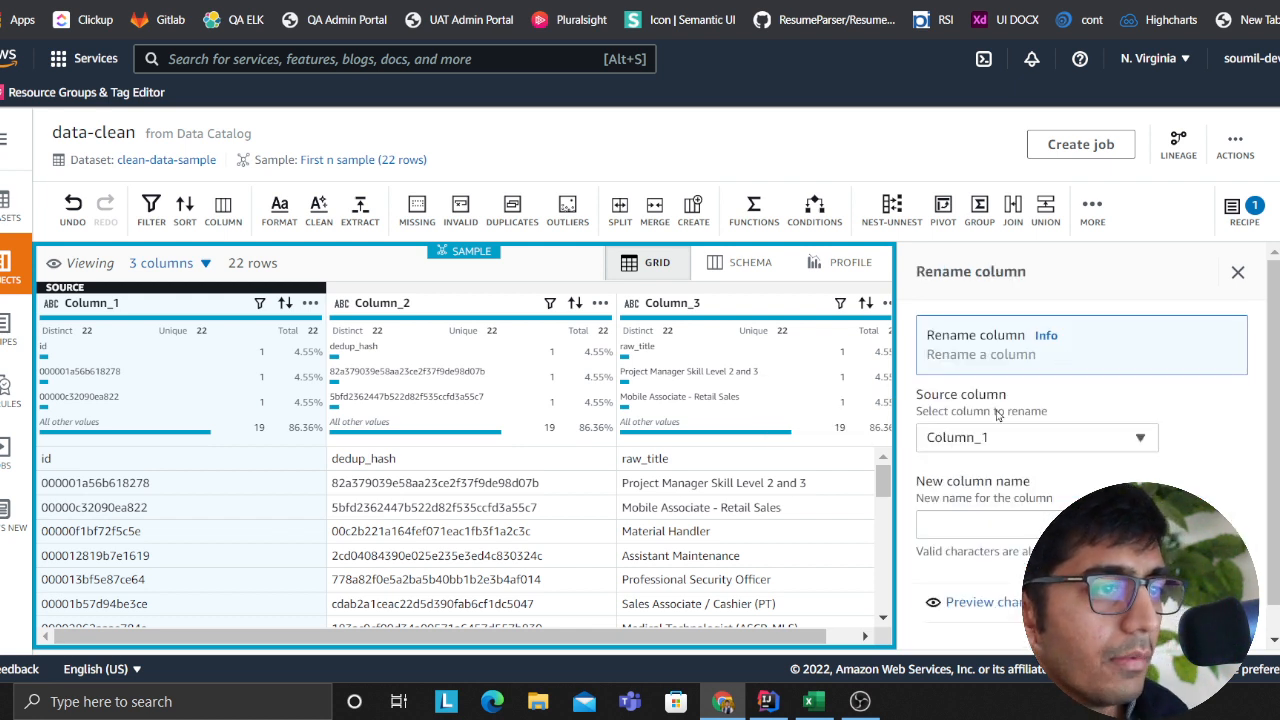
{"action": "left_click", "coordinate": [963, 524]}
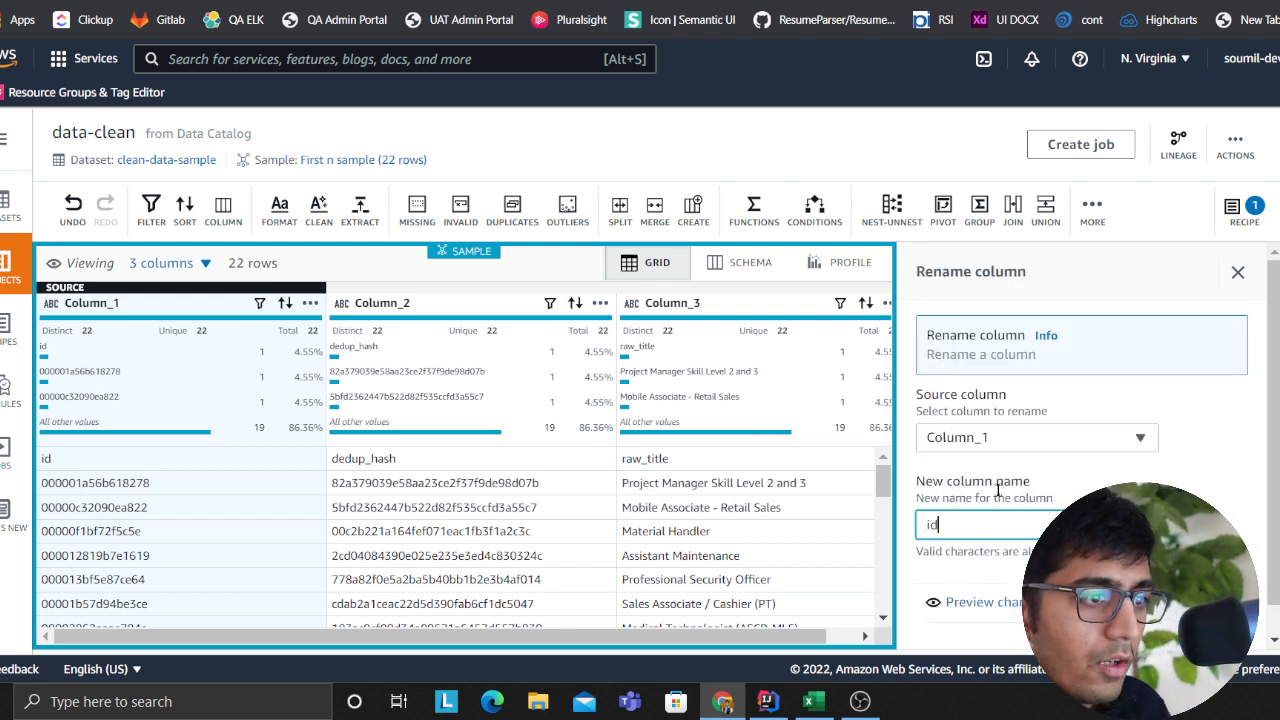
{"action": "scroll", "coordinate": [1040, 575], "scroll_direction": "down", "scroll_amount": 1}
{"action": "left_click", "coordinate": [1030, 572]}
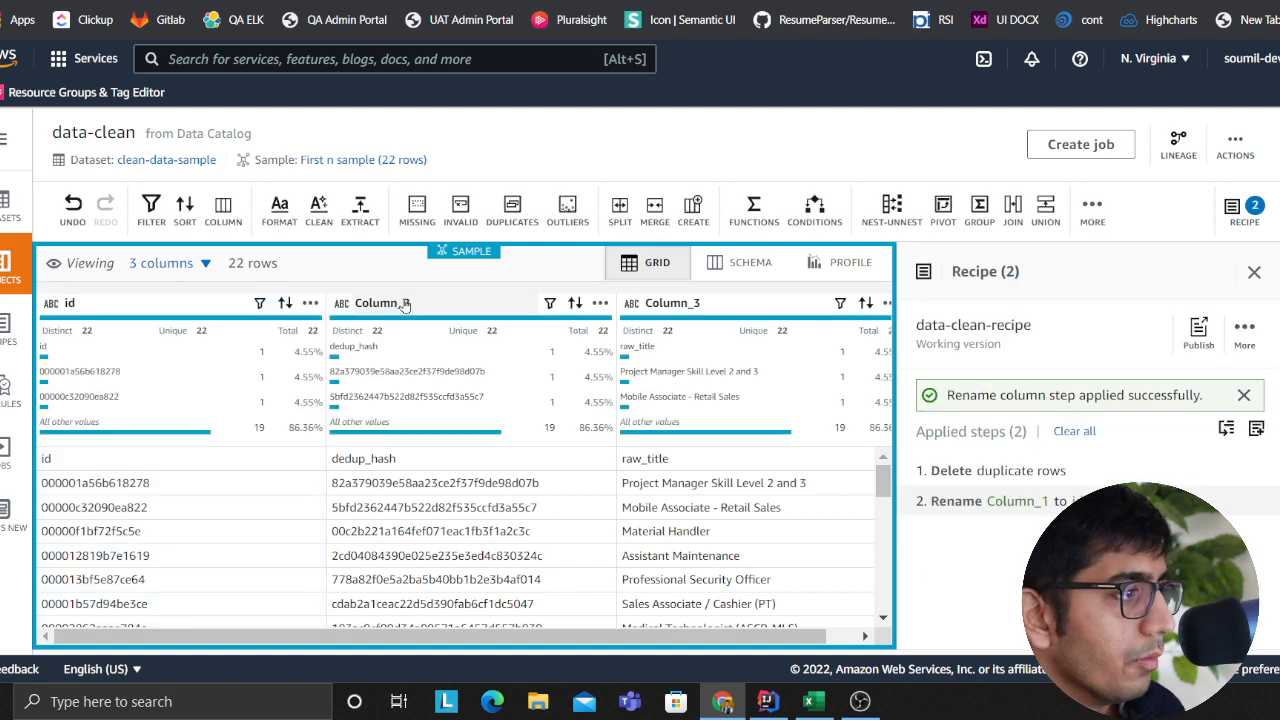
- Rename Column_2 to deduphash and apply the change to the recipe
{"action": "left_click", "coordinate": [469, 312]}
{"action": "left_click", "coordinate": [1233, 324]}
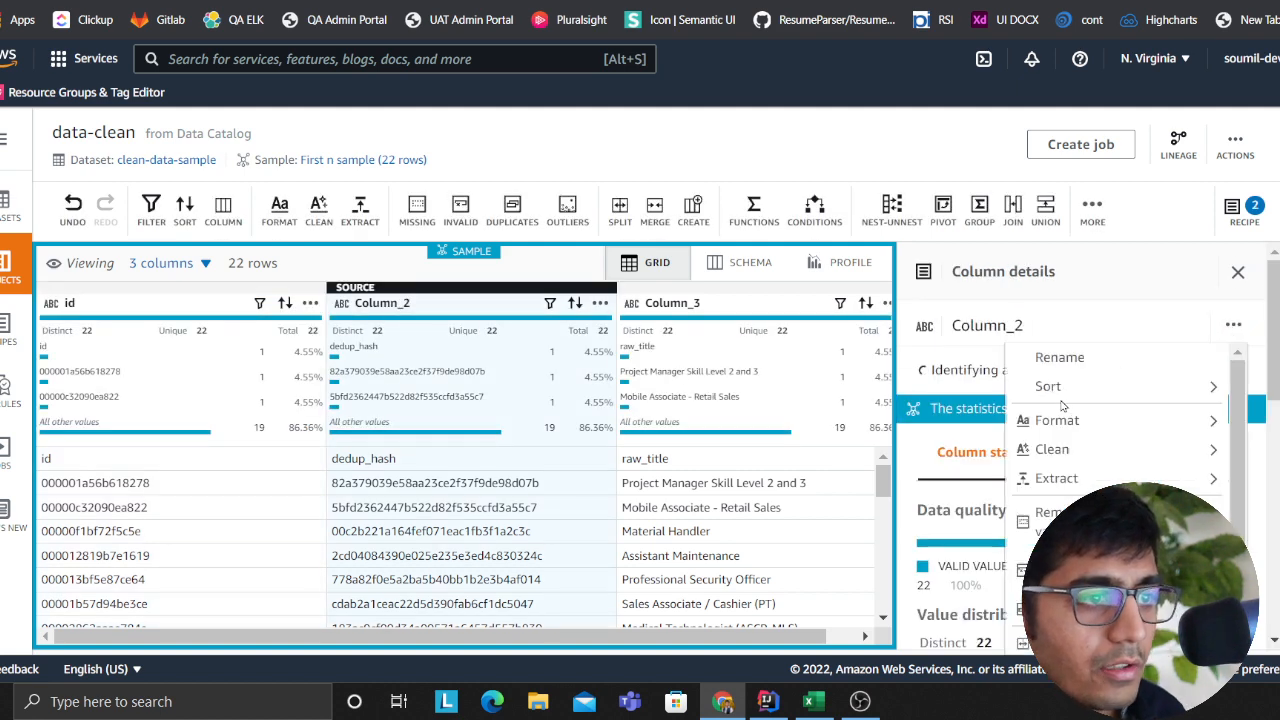
{"action": "left_click", "coordinate": [1218, 330]}
{"action": "left_click", "coordinate": [1059, 357]}
{"action": "left_click", "coordinate": [948, 527]}
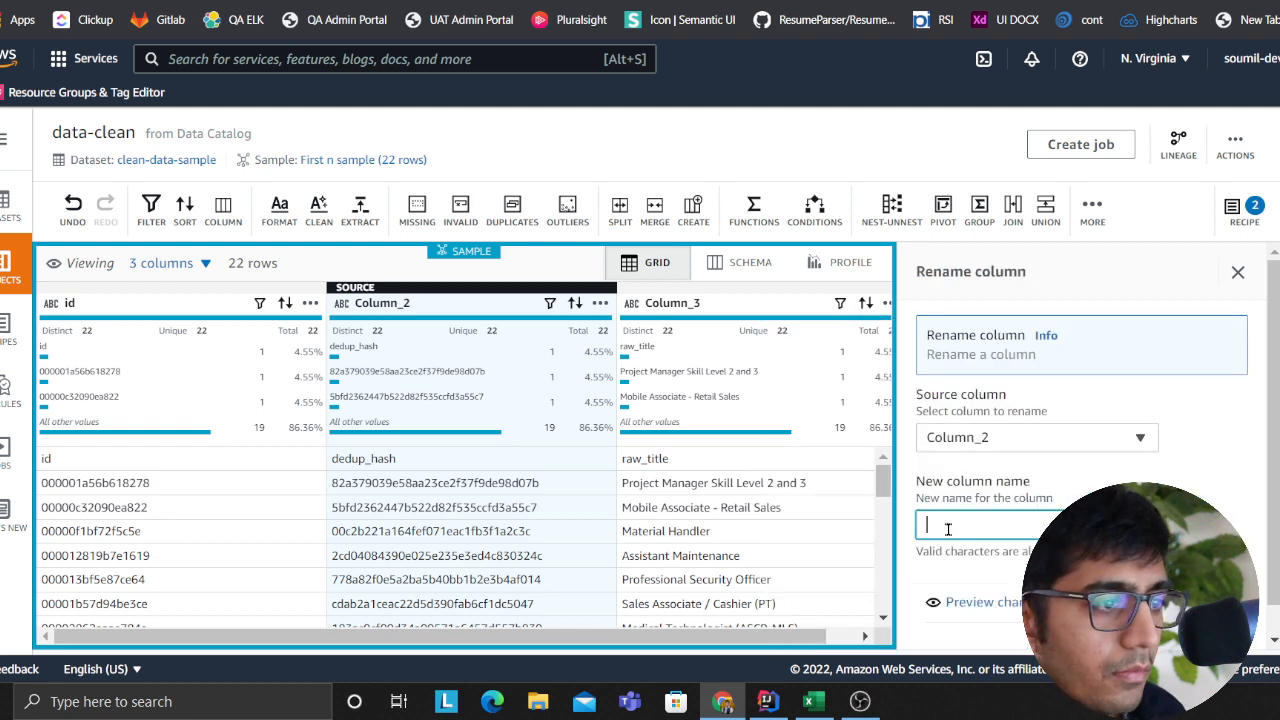
{"action": "type", "text": "deduphash"}
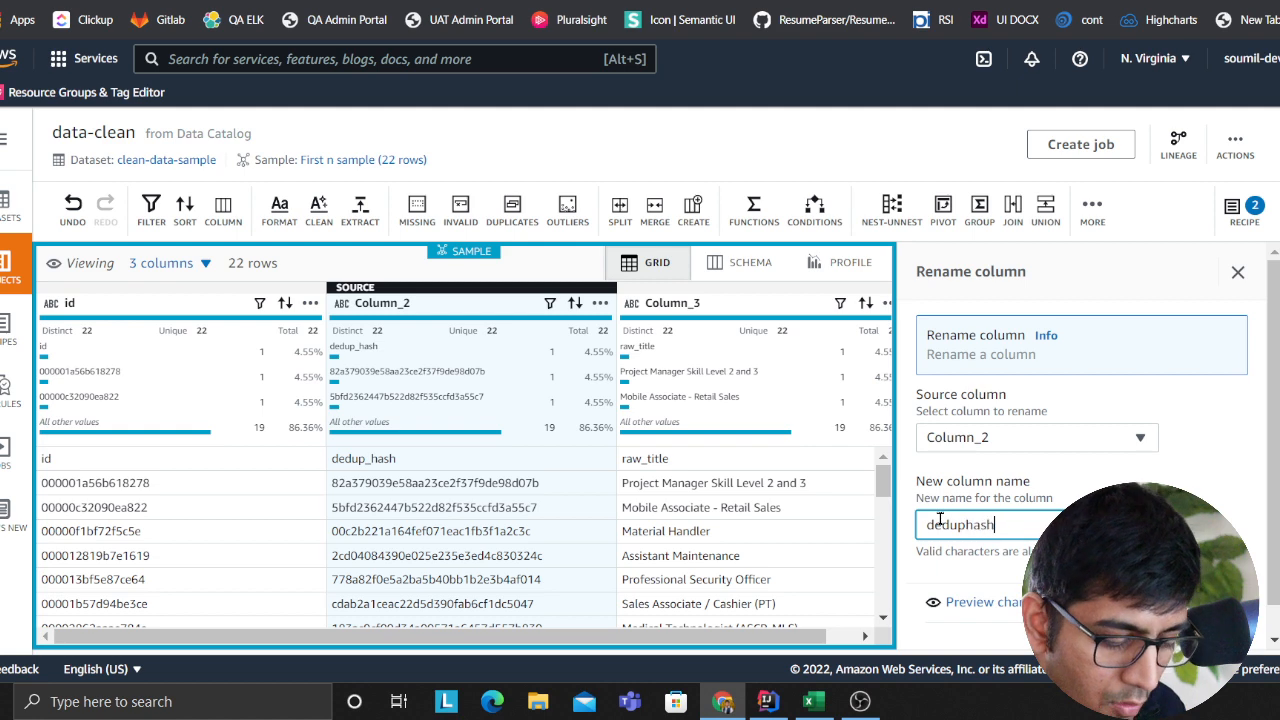
{"action": "scroll", "coordinate": [980, 577], "scroll_direction": "down", "scroll_amount": 1}
{"action": "left_click", "coordinate": [980, 572]}
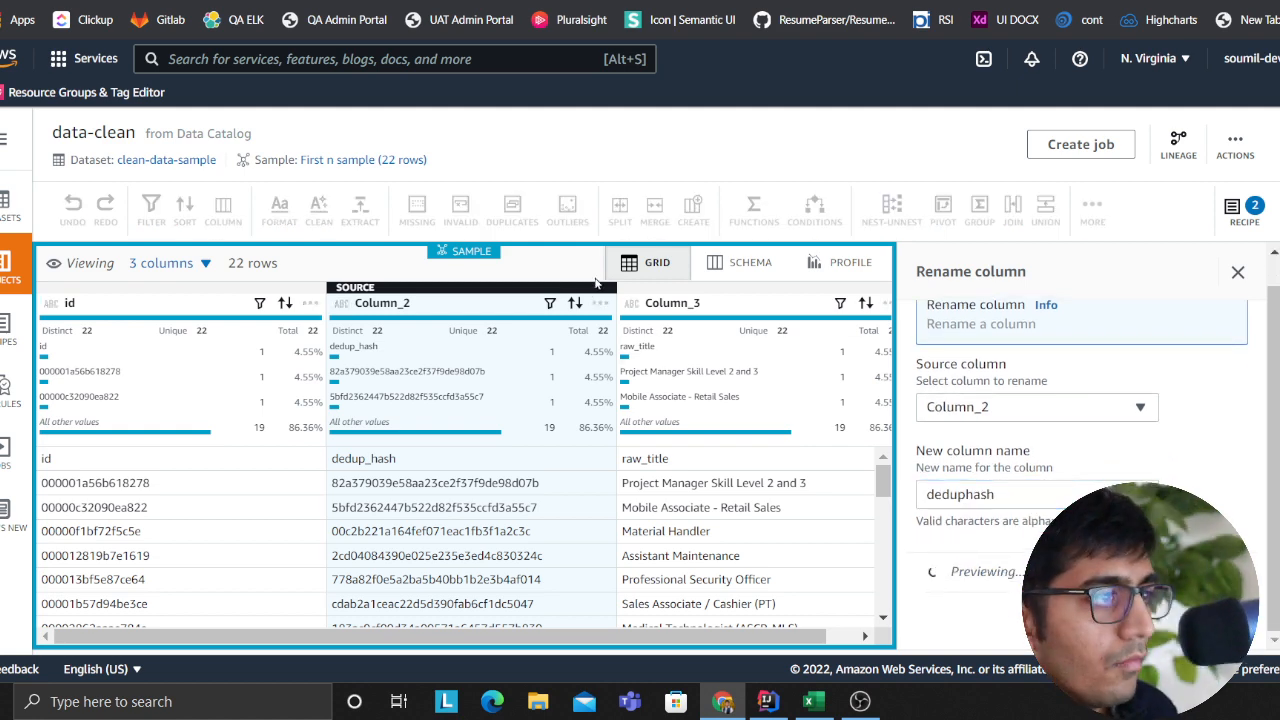
- Rename Column_3 to title and apply the change to the recipe
{"action": "left_click", "coordinate": [731, 304]}
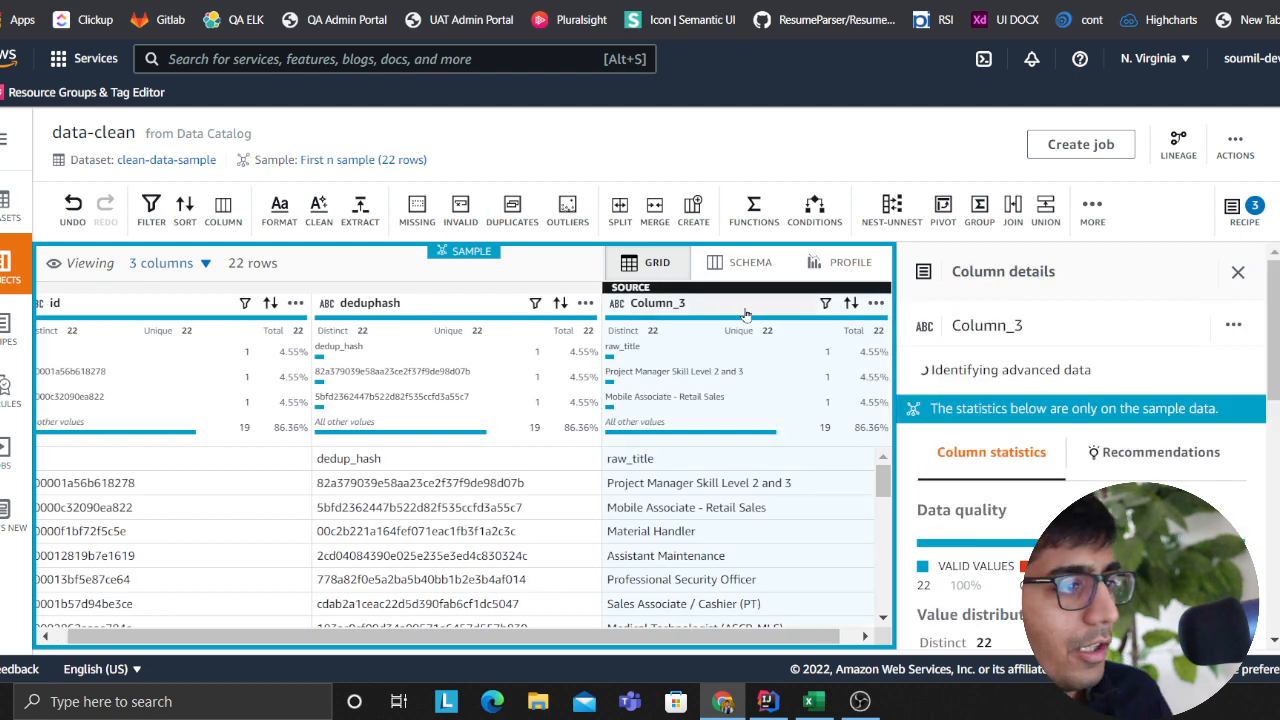
{"action": "left_click", "coordinate": [1233, 324]}
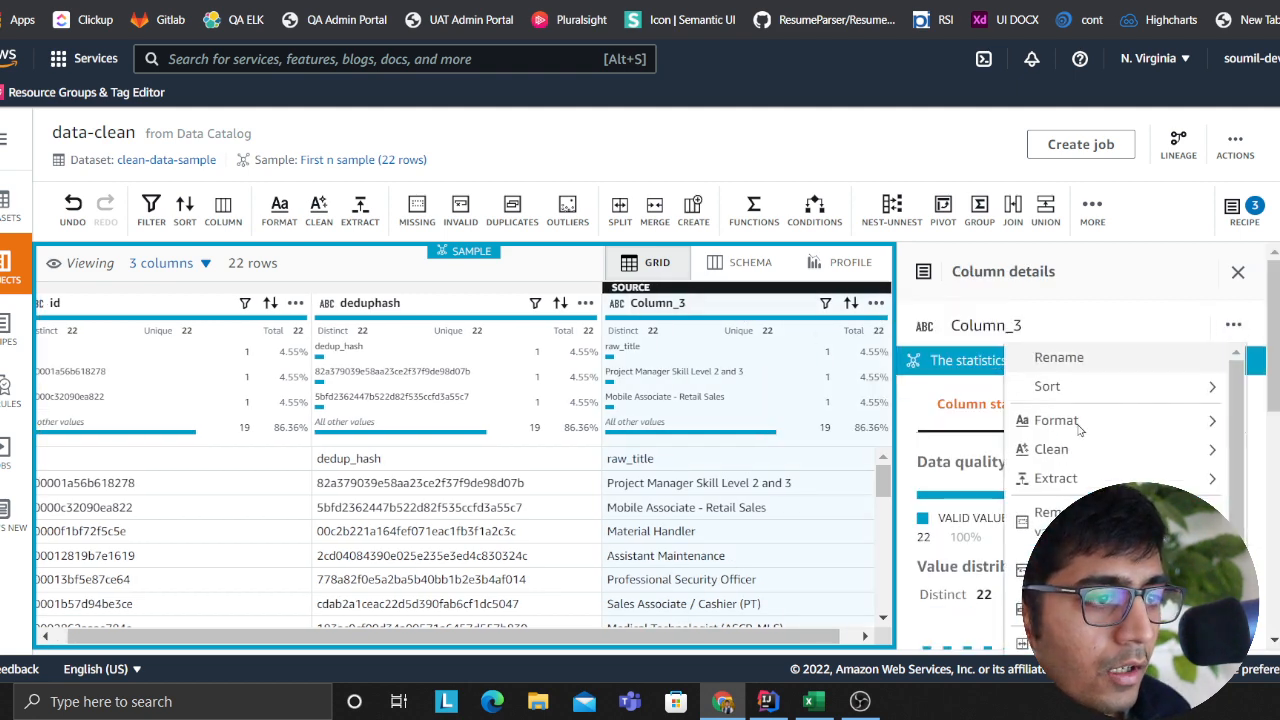
{"action": "left_click", "coordinate": [1060, 358]}
{"action": "left_click", "coordinate": [962, 527]}
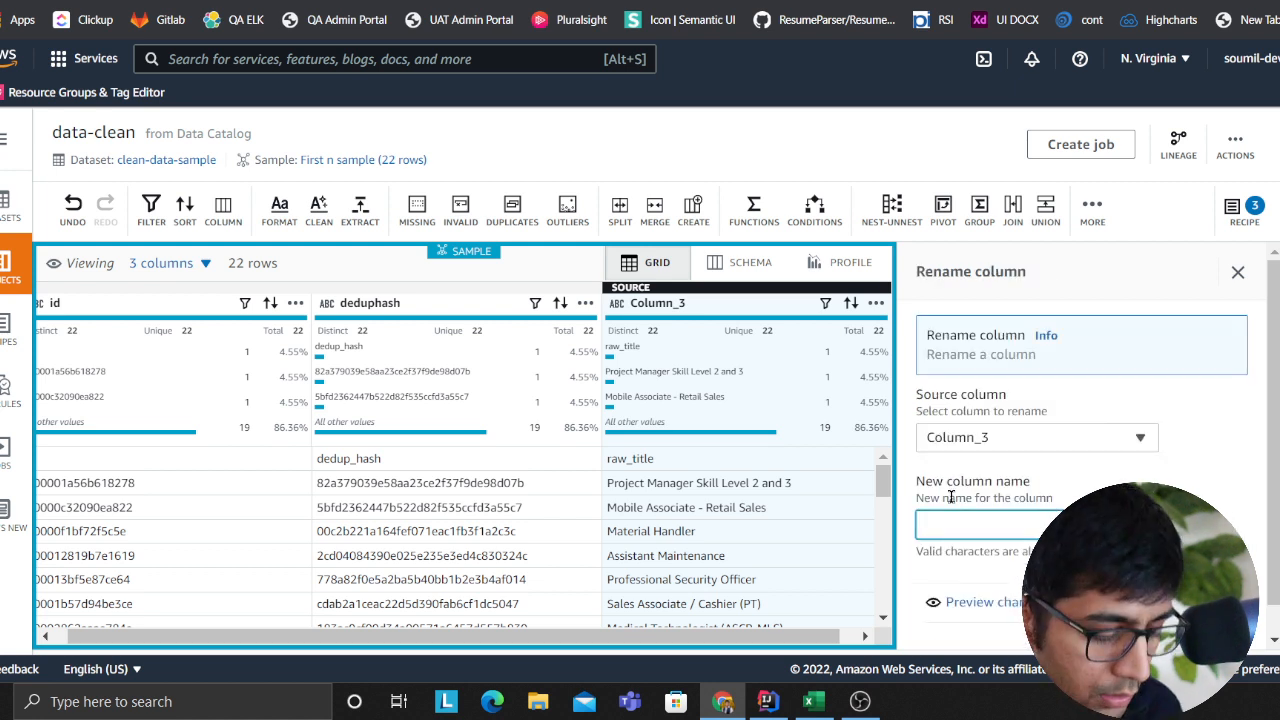
{"action": "type", "text": "title"}
{"action": "scroll", "coordinate": [1236, 509], "scroll_direction": "down", "scroll_amount": 2}
{"action": "left_click", "coordinate": [984, 572]}
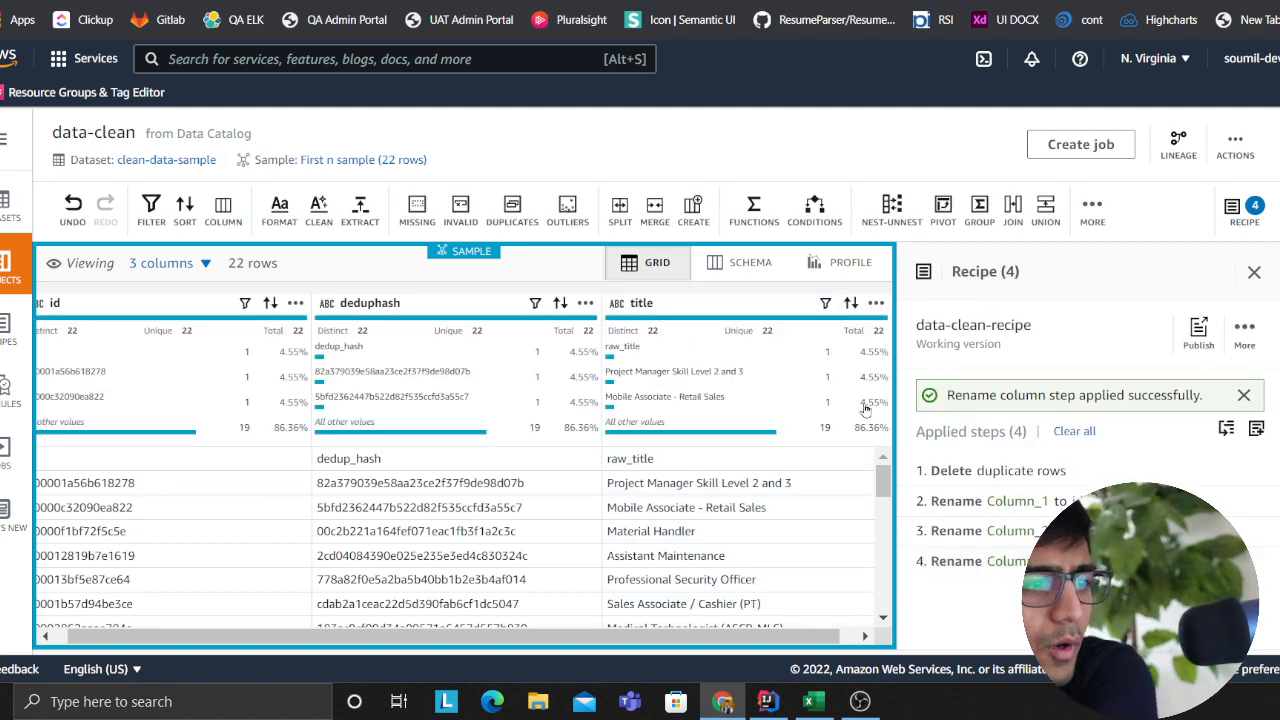
{"action": "scroll", "coordinate": [193, 640], "scroll_direction": "left", "scroll_amount": 1}
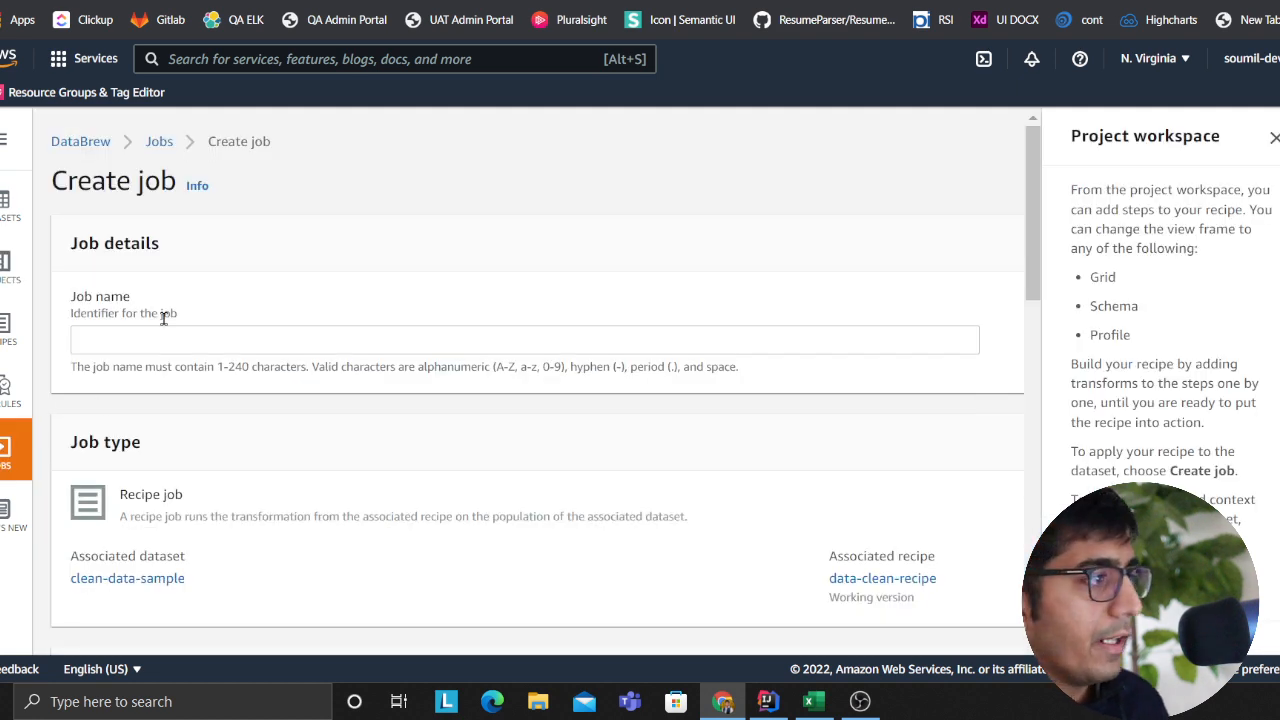
- Name the new recipe job clean-data and set its Amazon S3 output file type to JSON
{"action": "left_click", "coordinate": [167, 344]}
{"action": "type", "text": "clean-data"}
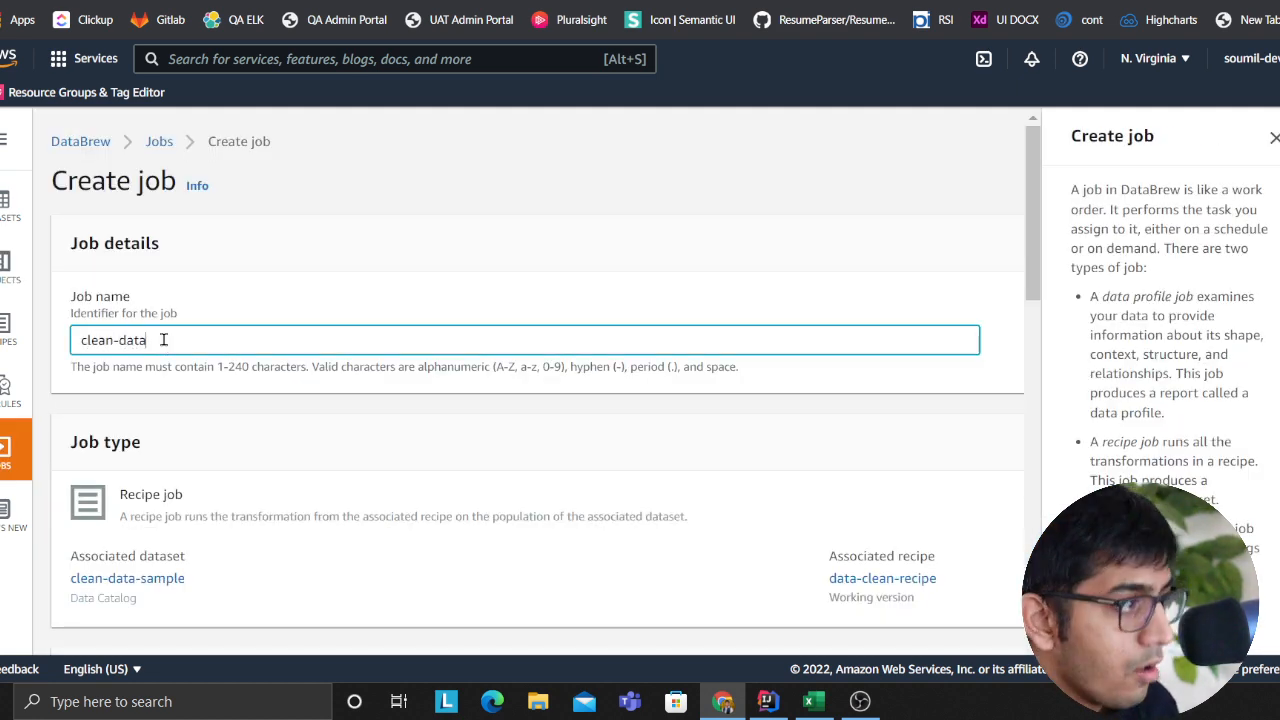
{"action": "key", "text": "ctrl+a"}
{"action": "scroll", "coordinate": [350, 352], "scroll_direction": "down", "scroll_amount": 4}
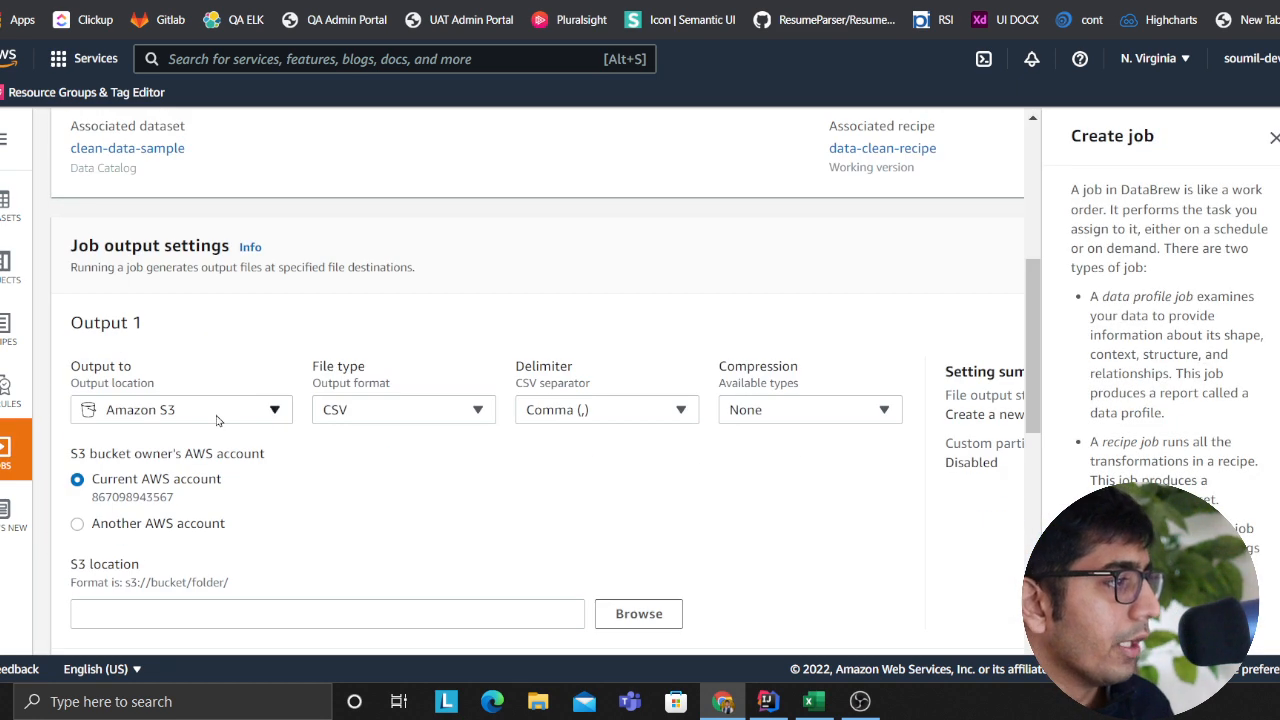
{"action": "left_click", "coordinate": [391, 413]}
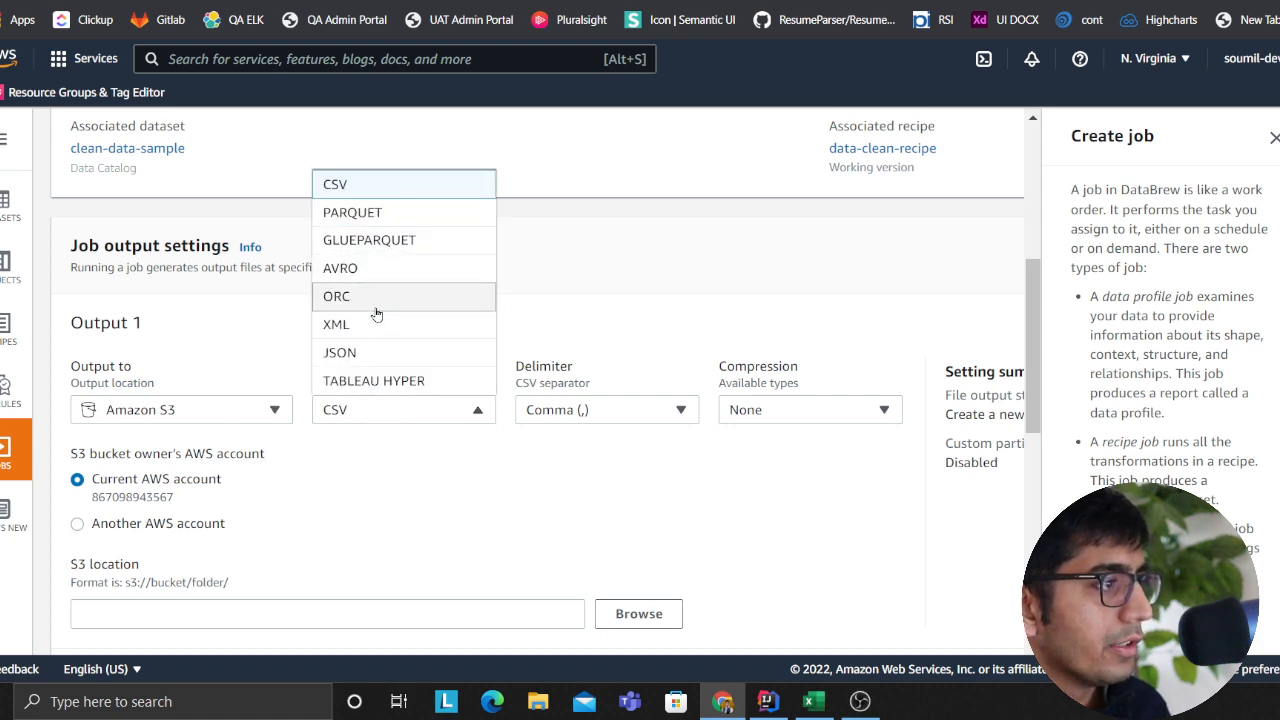
{"action": "left_click", "coordinate": [360, 353]}
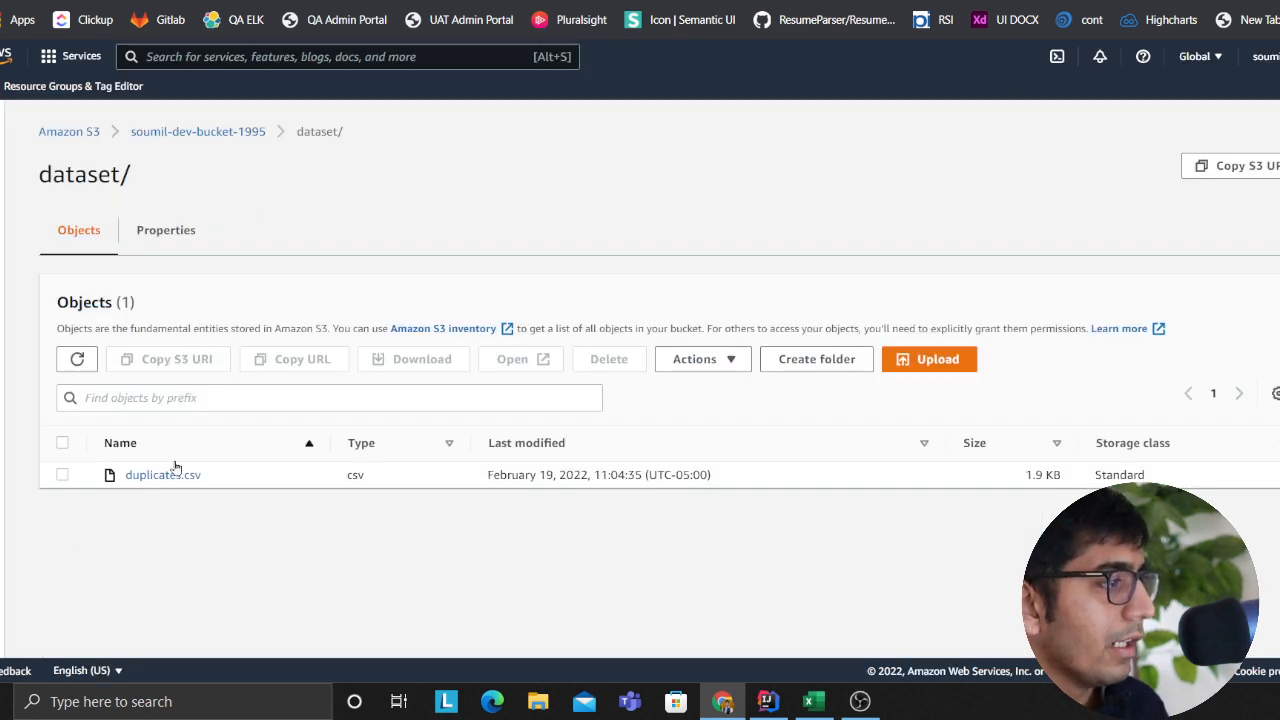
- Switch to the S3 console and create a folder named cleanData at the root of the bucket that holds the dataset folder
{"action": "left_click", "coordinate": [230, 133]}
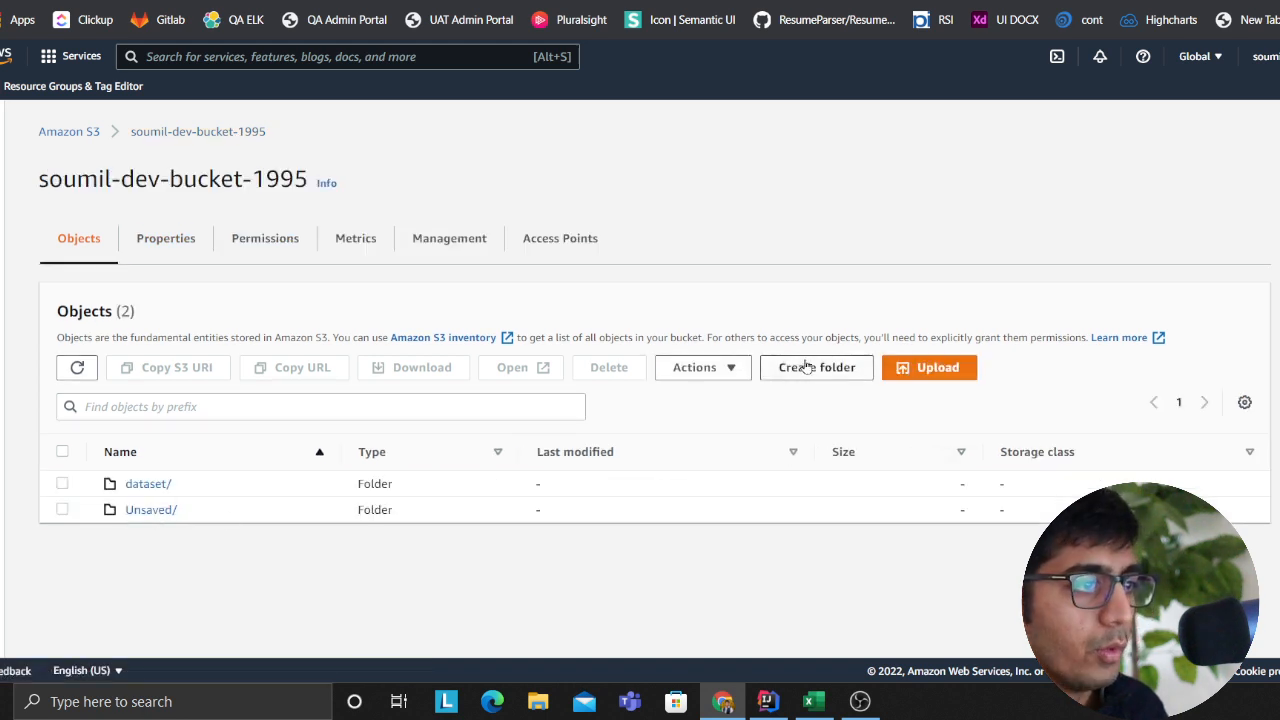
{"action": "left_click", "coordinate": [840, 367]}
{"action": "type", "text": "clea"}
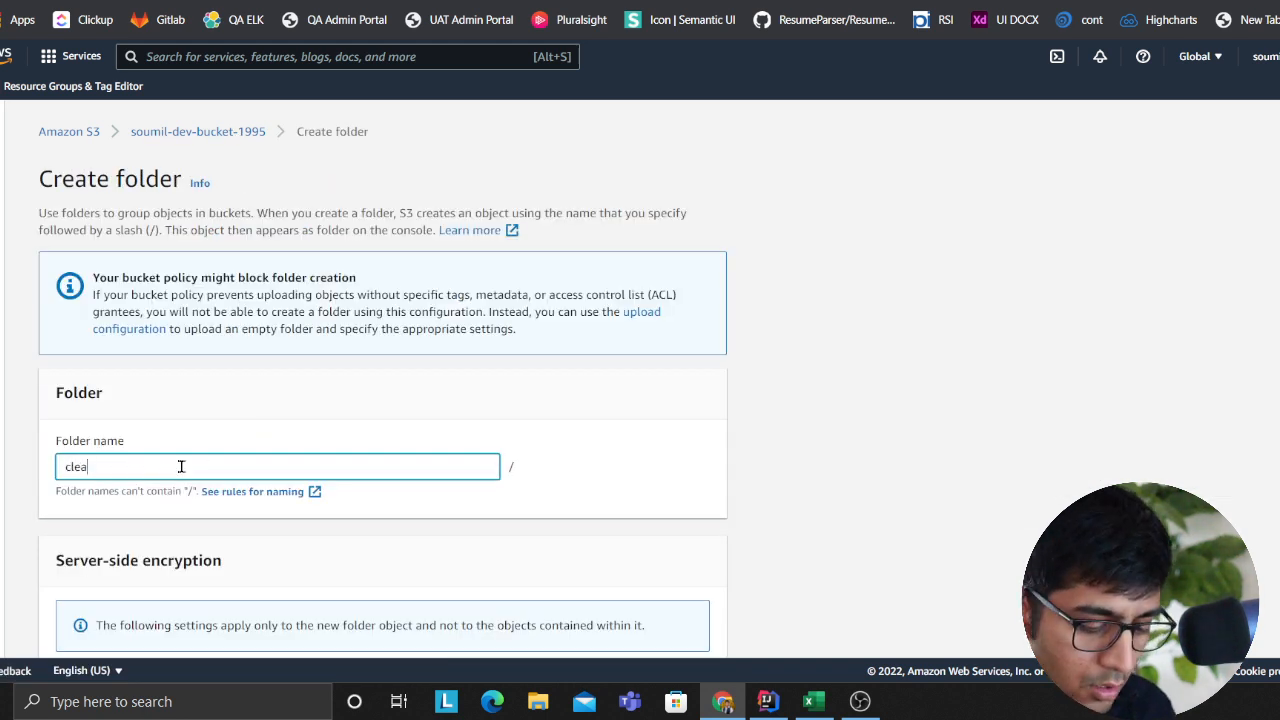
{"action": "type", "text": "nData"}
{"action": "key", "text": "ctrl+a"}
{"action": "scroll", "coordinate": [353, 424], "scroll_direction": "down", "scroll_amount": 2}
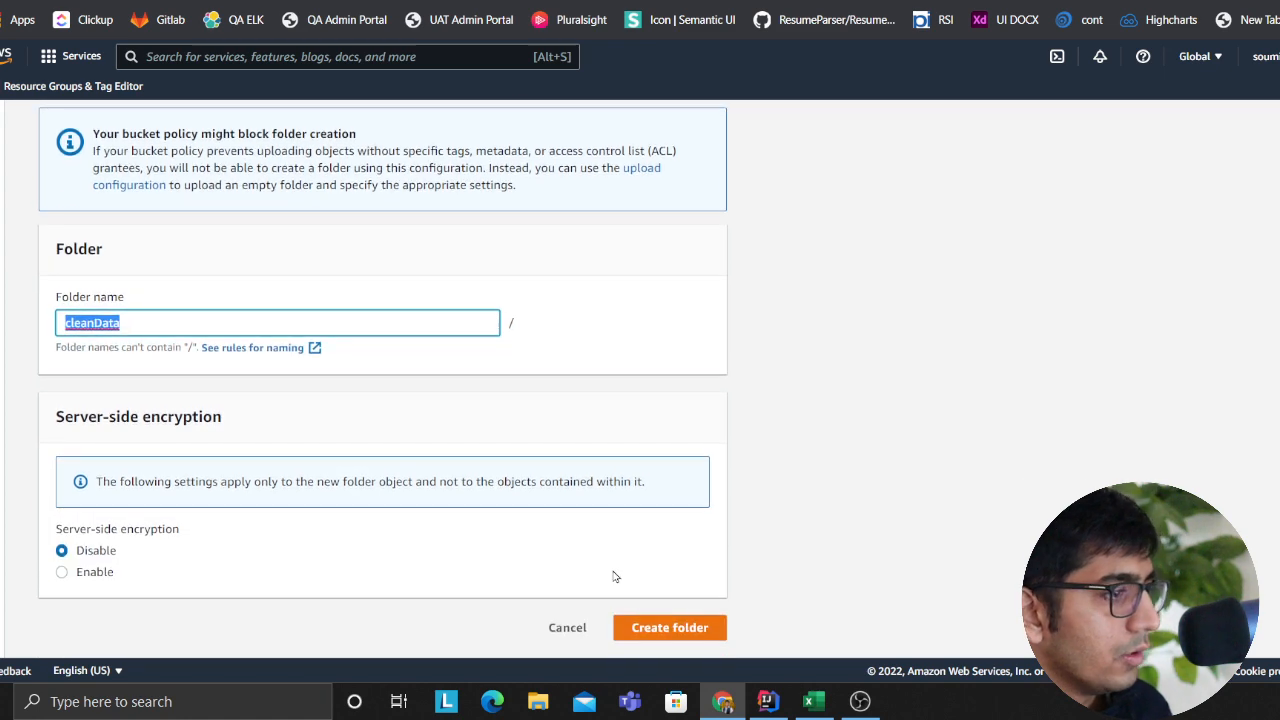
{"action": "left_click", "coordinate": [660, 631]}
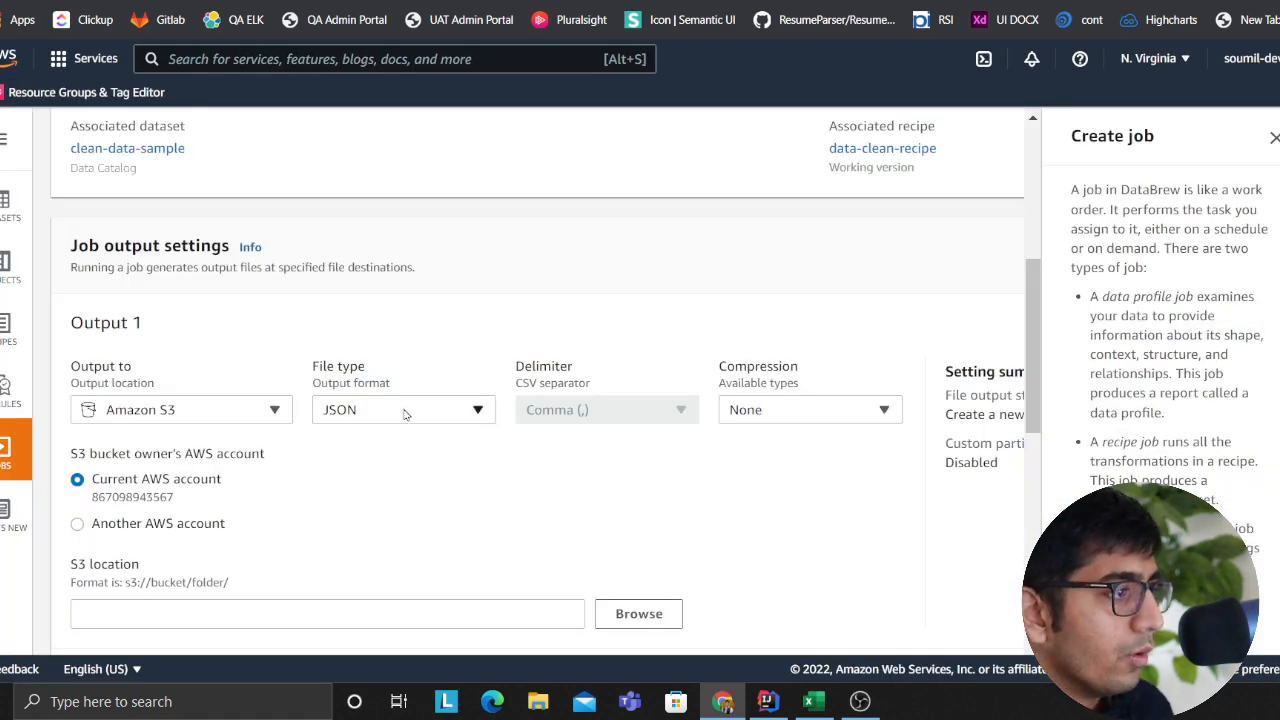
- Return to the DataBrew job and review the compression types offered for its output, keeping None
{"action": "left_click", "coordinate": [800, 410]}
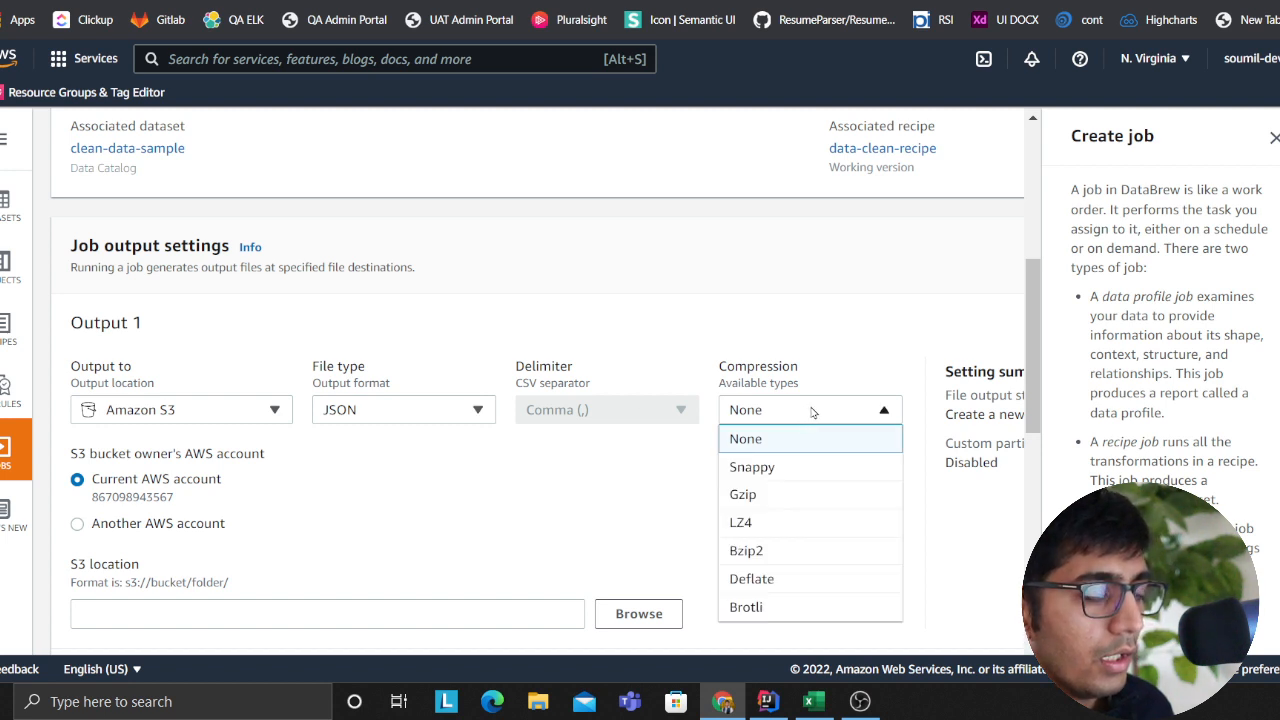
{"action": "left_click", "coordinate": [812, 412]}
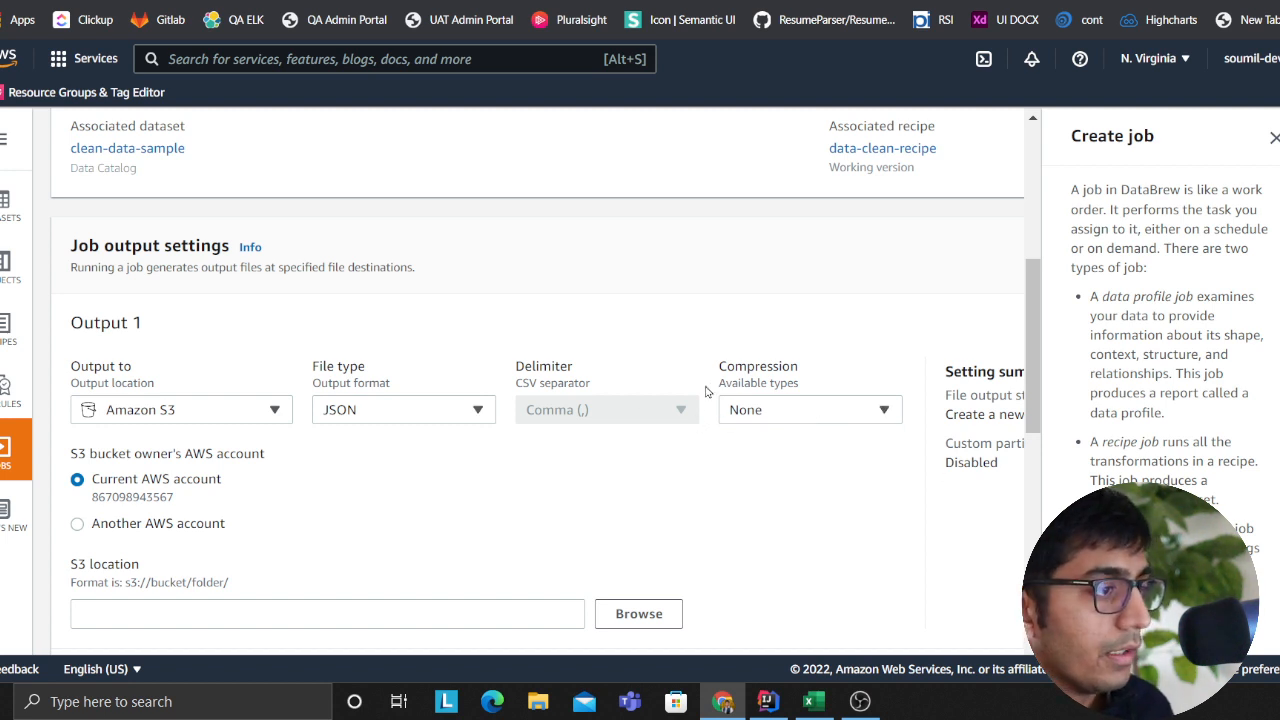
{"action": "scroll", "coordinate": [575, 410], "scroll_direction": "right", "scroll_amount": 3}
{"action": "scroll", "coordinate": [530, 435], "scroll_direction": "left", "scroll_amount": 3}
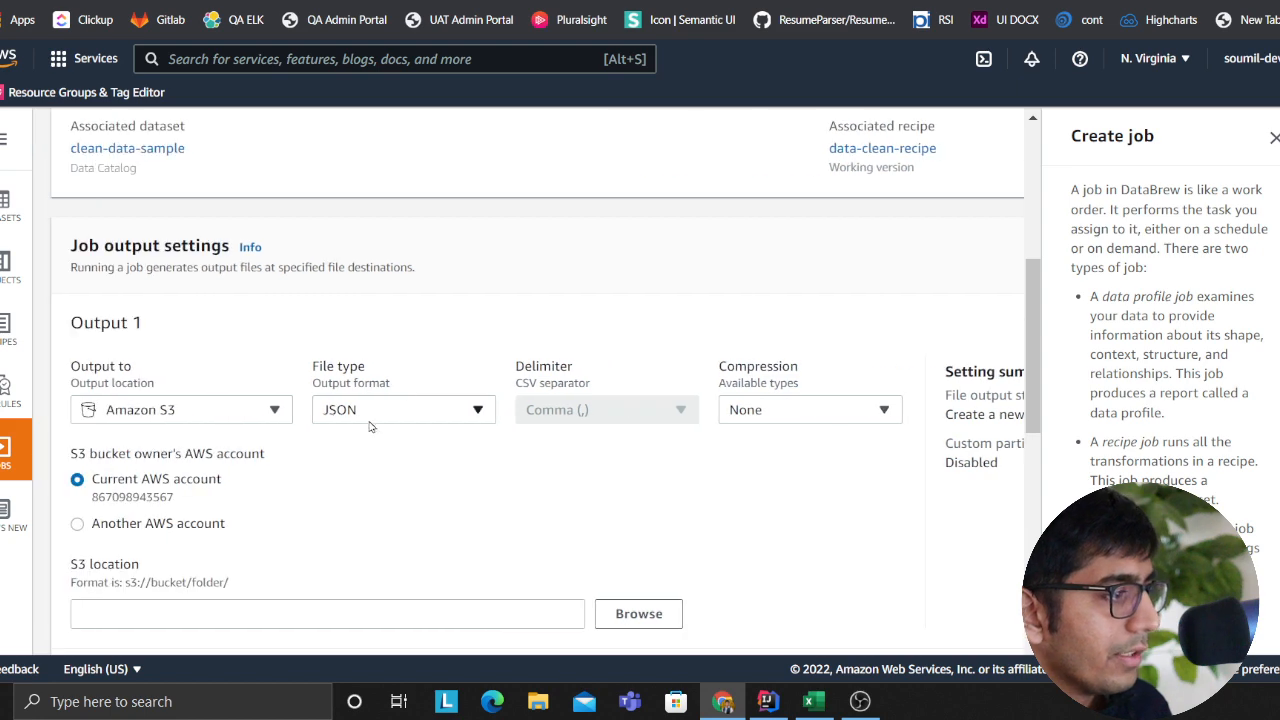
- Configure Output 1 of the job to replace the output files for each job run
{"action": "scroll", "coordinate": [700, 455], "scroll_direction": "right", "scroll_amount": 4}
{"action": "left_click", "coordinate": [900, 325]}
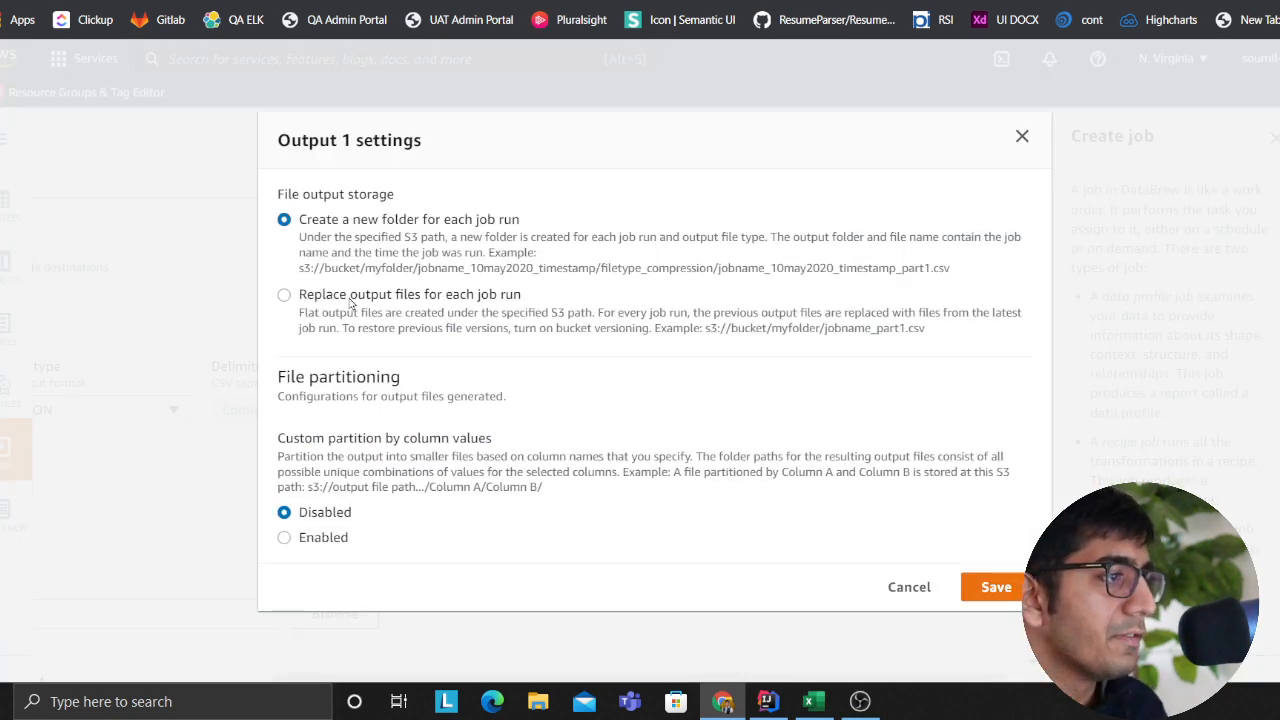
{"action": "left_click", "coordinate": [350, 296]}
{"action": "left_click", "coordinate": [994, 587]}
{"action": "scroll", "coordinate": [481, 555], "scroll_direction": "left", "scroll_amount": 3}
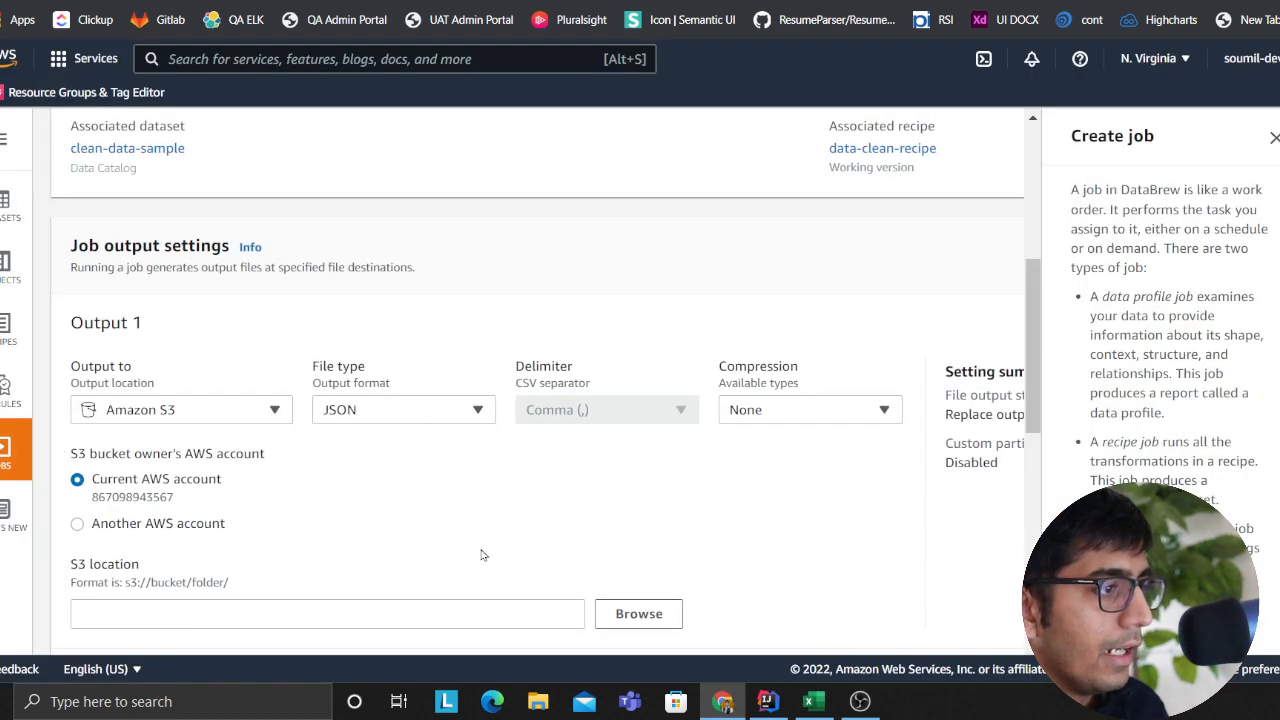
- Set the job output's S3 location to the cleanData folder in the development bucket
{"action": "scroll", "coordinate": [481, 555], "scroll_direction": "down", "scroll_amount": 3}
{"action": "left_click", "coordinate": [639, 397]}
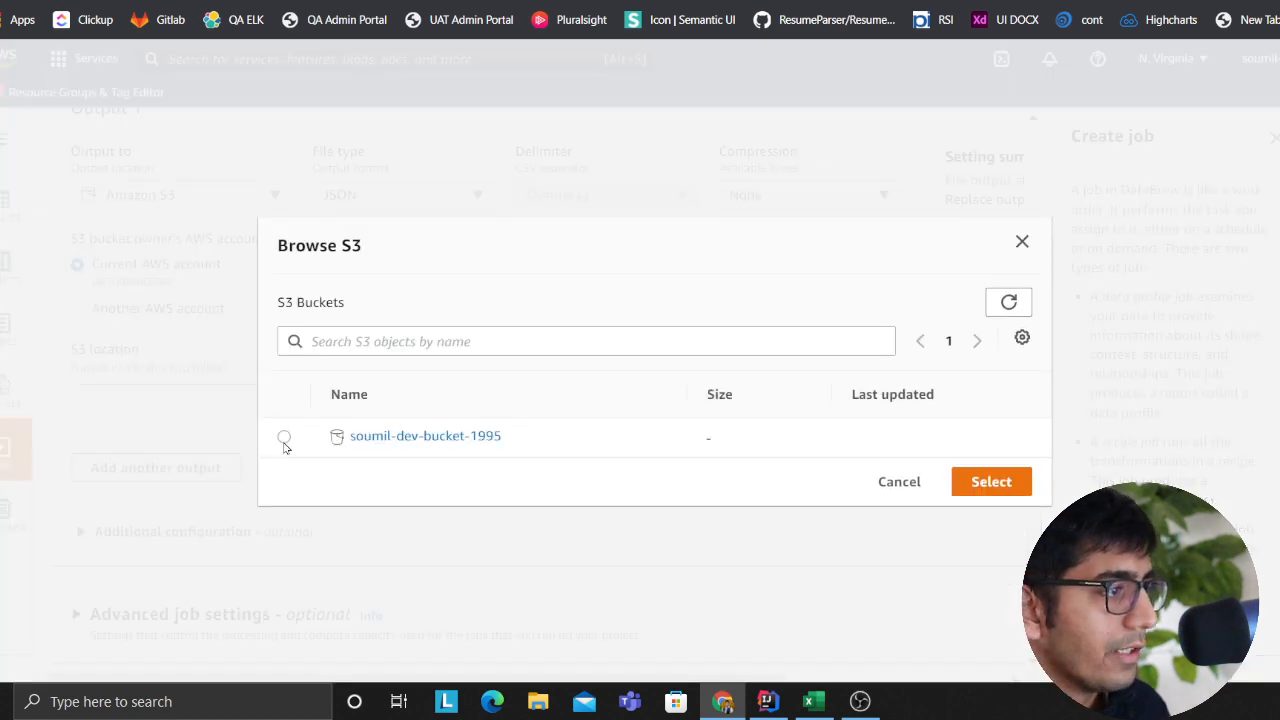
{"action": "left_click", "coordinate": [371, 441]}
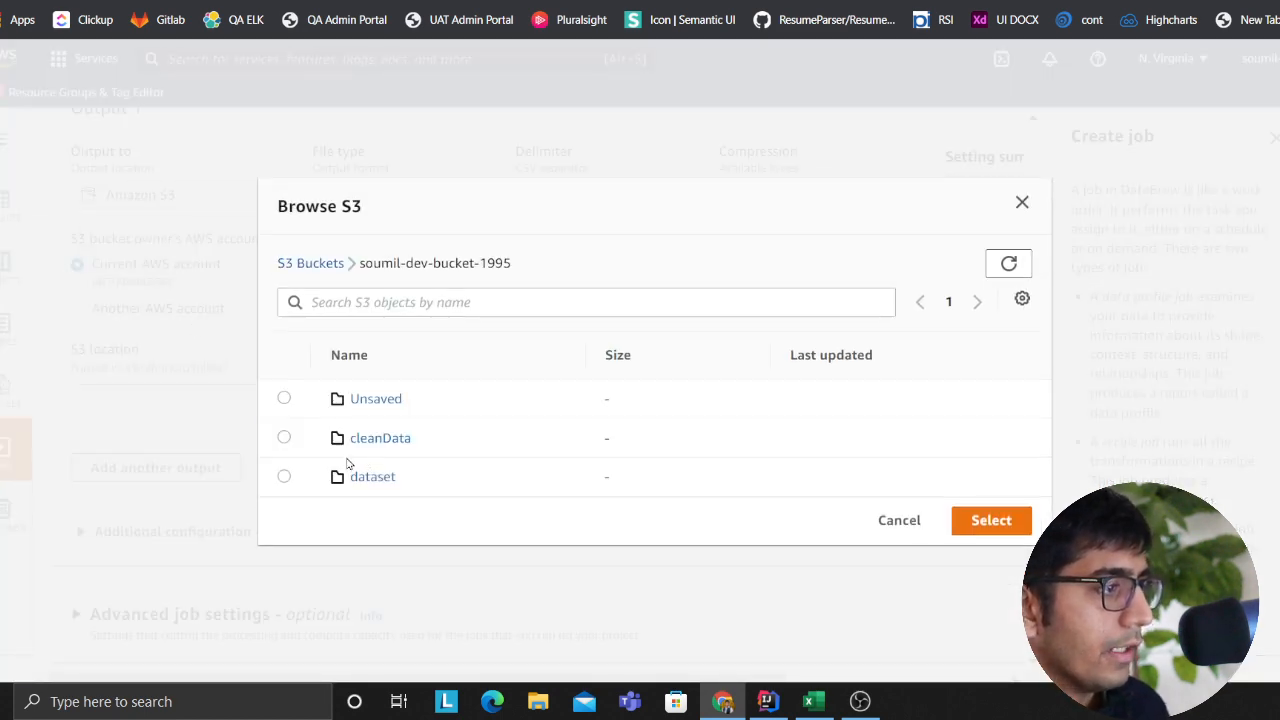
{"action": "left_click", "coordinate": [390, 447]}
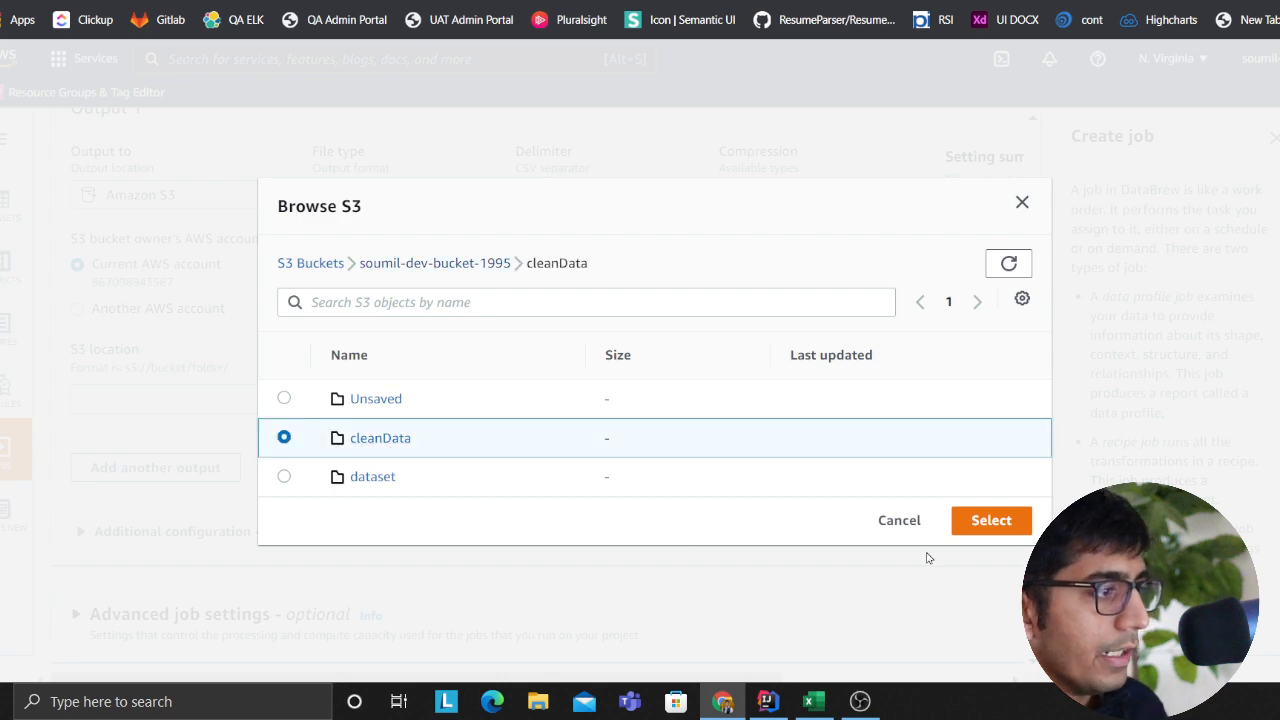
{"action": "left_click", "coordinate": [993, 484]}
- Assign the existing role AWSGlueDataBrewServiceRole-GlueDataBrew to the job, and create and run it
{"action": "scroll", "coordinate": [414, 443], "scroll_direction": "down", "scroll_amount": 5}
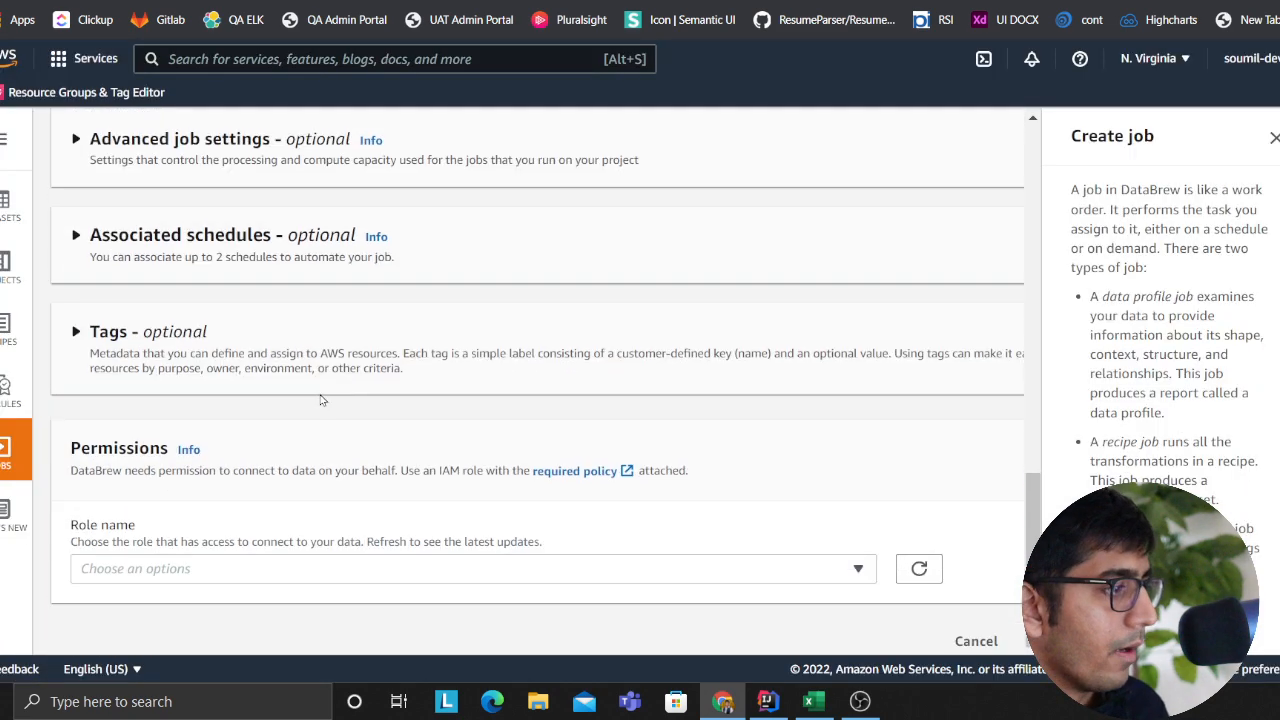
{"action": "left_click", "coordinate": [203, 518]}
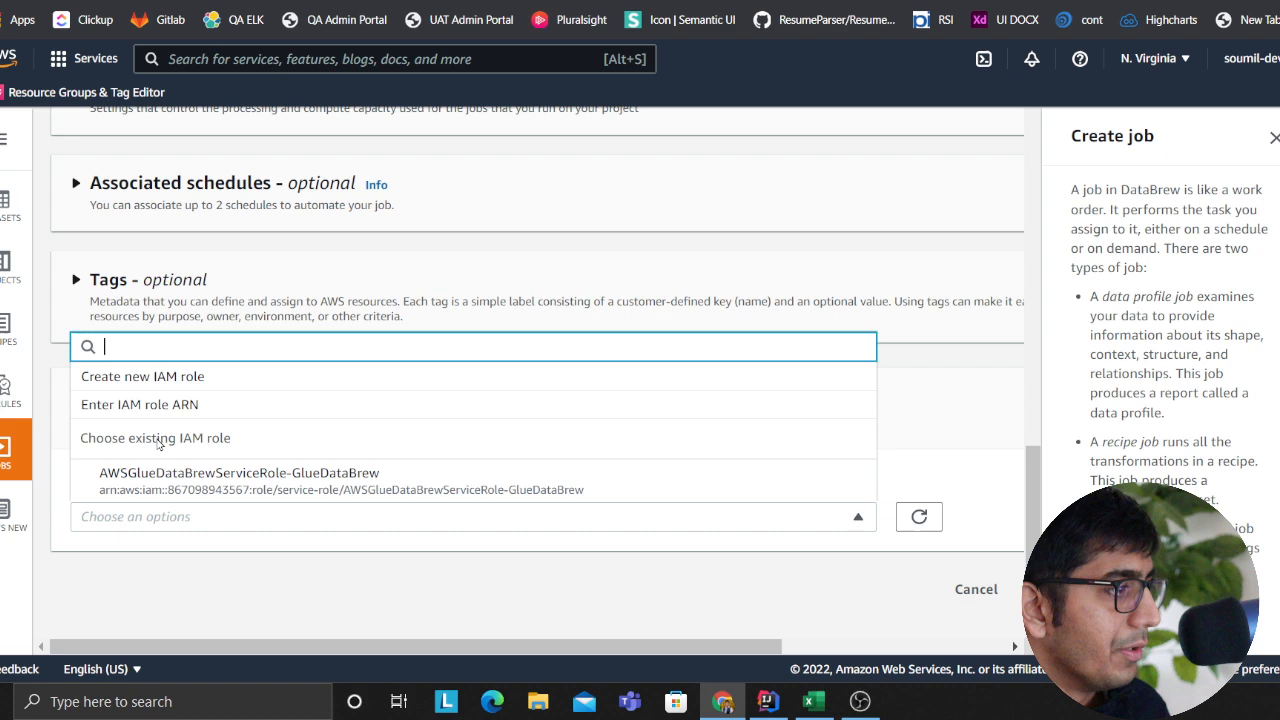
{"action": "left_click", "coordinate": [327, 490]}
{"action": "scroll", "coordinate": [932, 586], "scroll_direction": "down", "scroll_amount": 1}
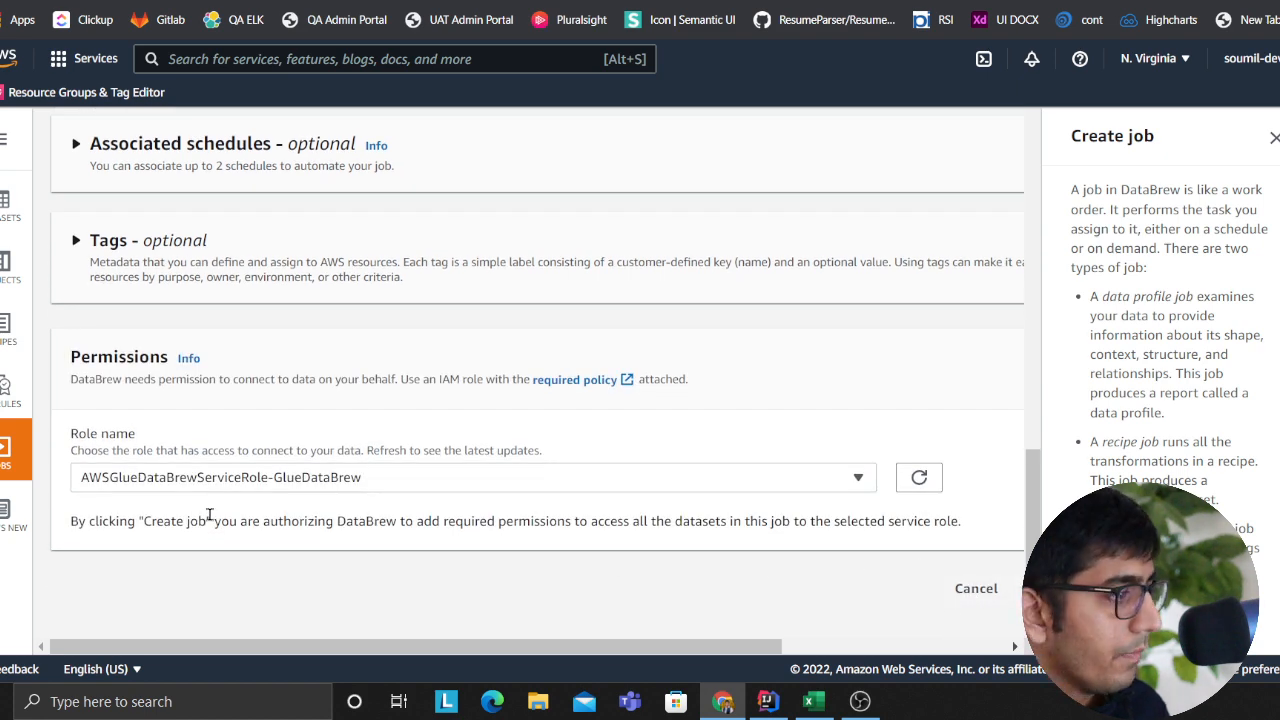
{"action": "scroll", "coordinate": [690, 535], "scroll_direction": "right", "scroll_amount": 5}
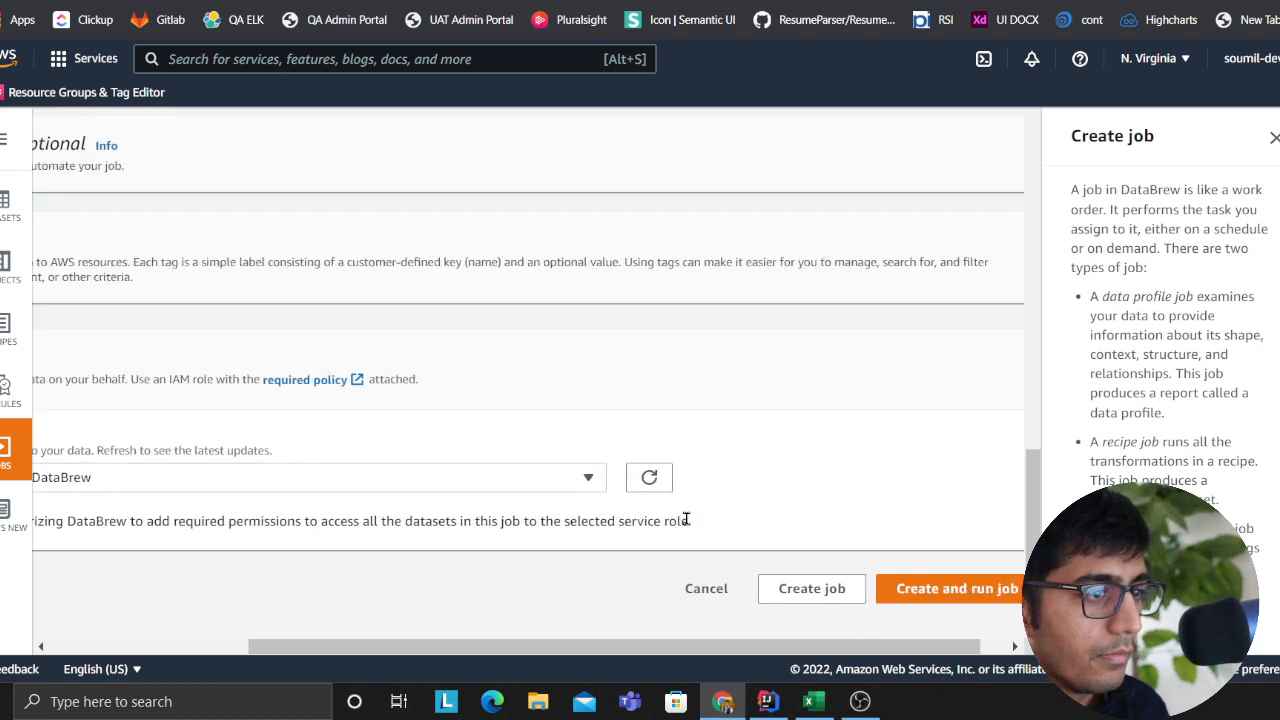
{"action": "left_click", "coordinate": [940, 589]}
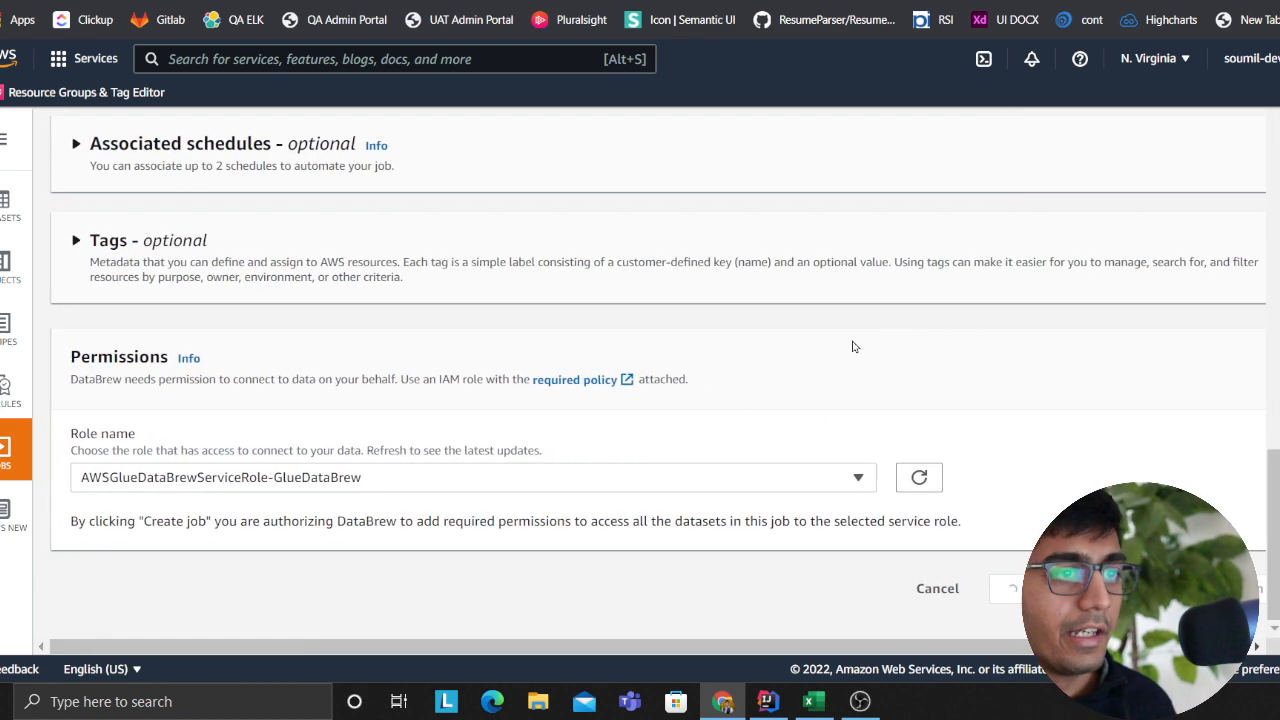
- Open the job details of the running clean-data job from its project
{"action": "scroll", "coordinate": [851, 343], "scroll_direction": "up", "scroll_amount": 6}
{"action": "scroll", "coordinate": [631, 320], "scroll_direction": "up", "scroll_amount": 3}
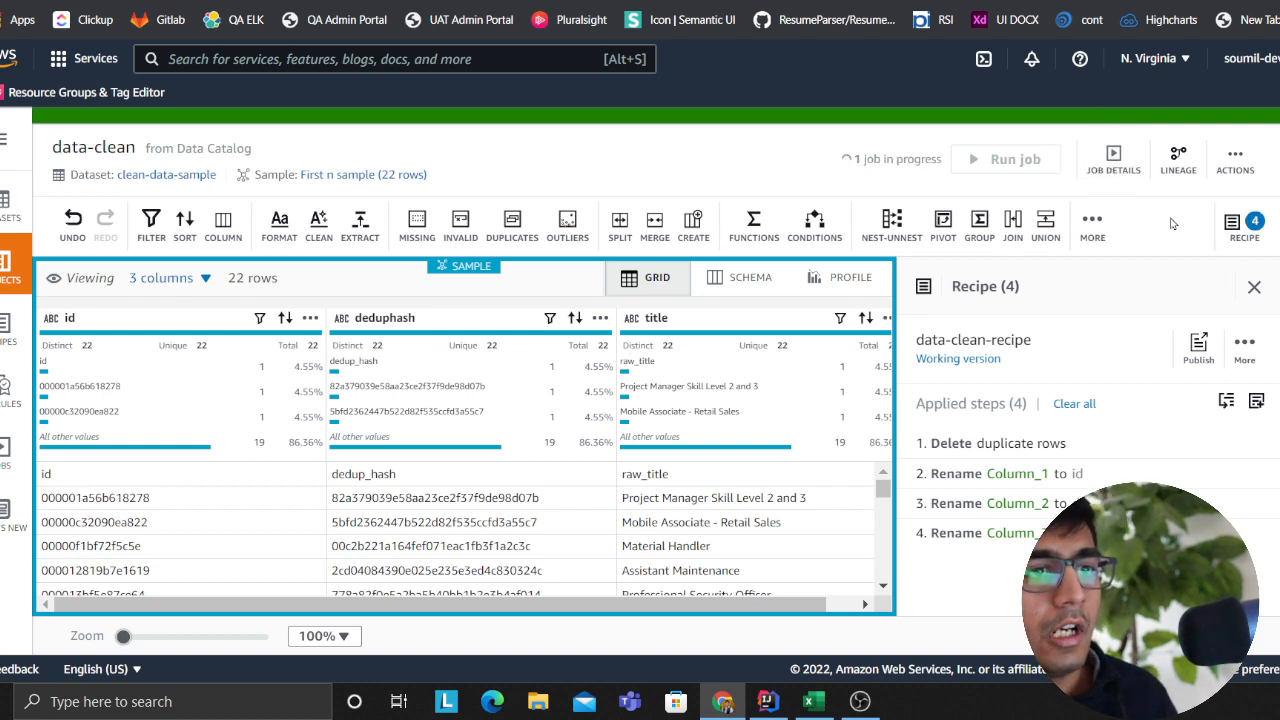
{"action": "left_click", "coordinate": [1113, 160]}
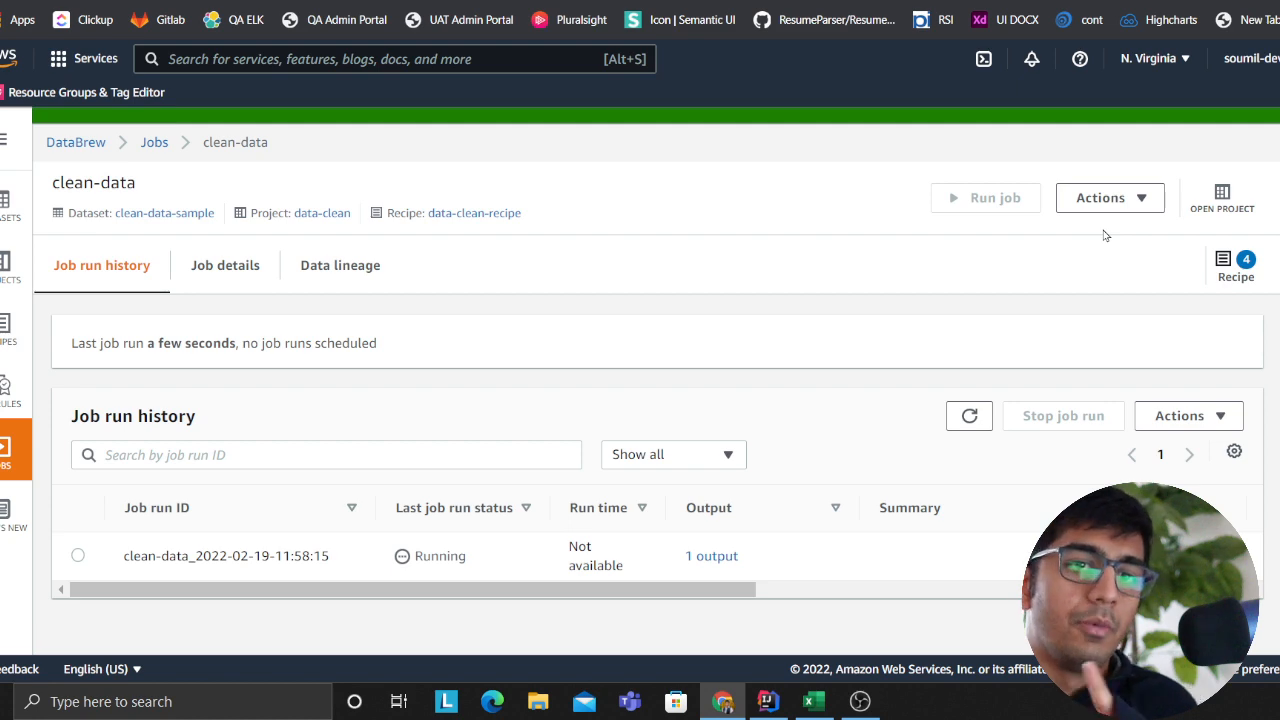
- Switch to File Explorer and open cleaning-jobs_part00018.json from the Downloads folder in Visual Studio
{"action": "key", "text": "alt+Tab"}
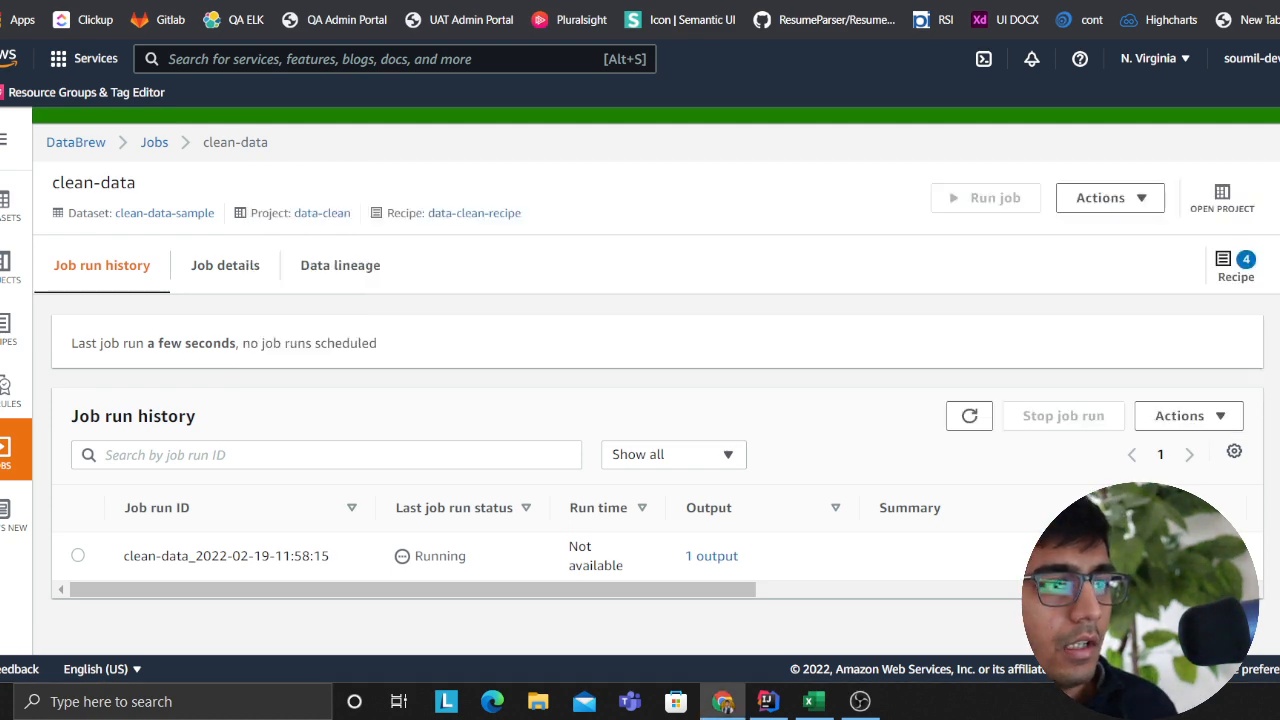
{"action": "key", "text": "super"}
{"action": "type", "text": "my pc"}
{"action": "key", "text": "Escape"}
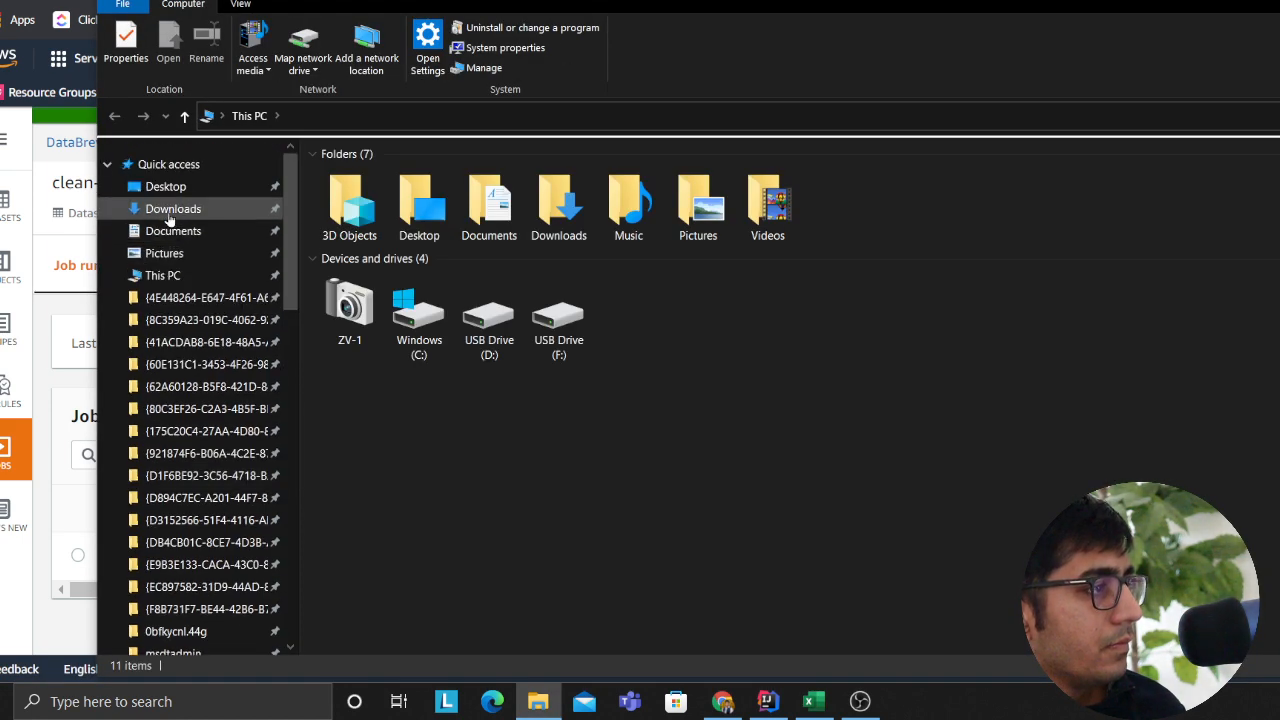
{"action": "double_click", "coordinate": [577, 231]}
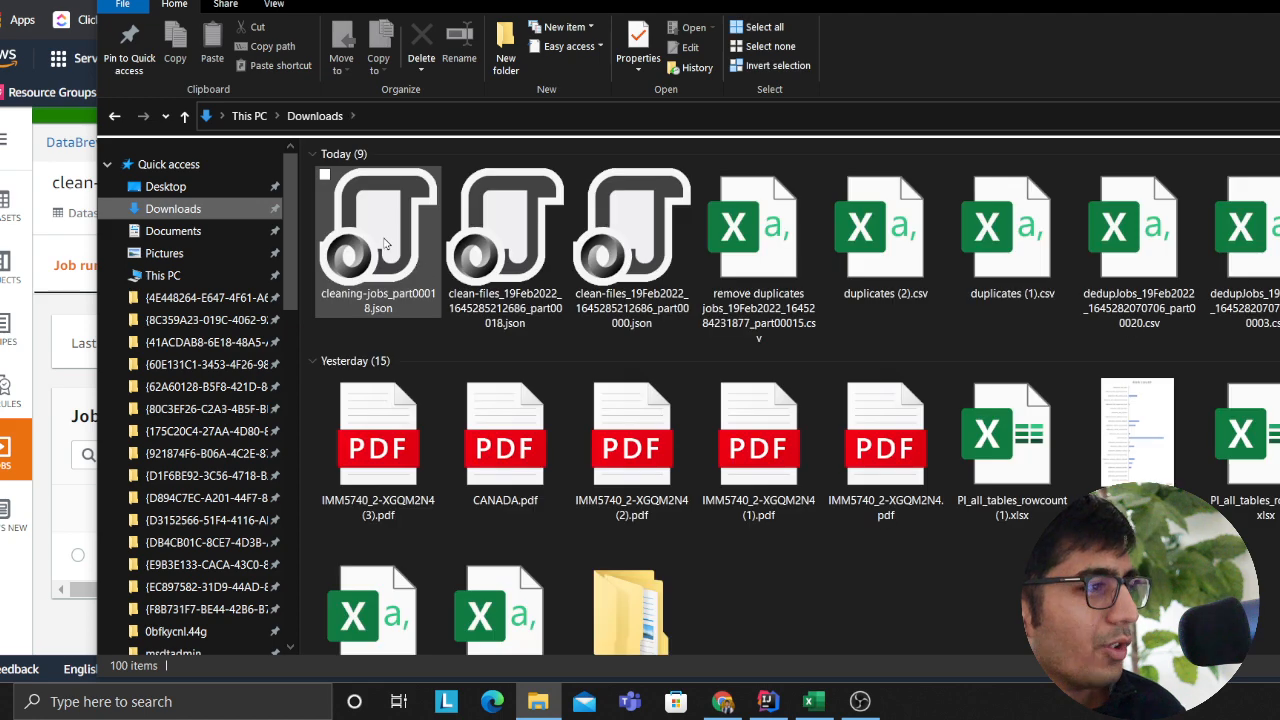
{"action": "left_click", "coordinate": [386, 243]}
{"action": "key", "text": "alt+F4"}
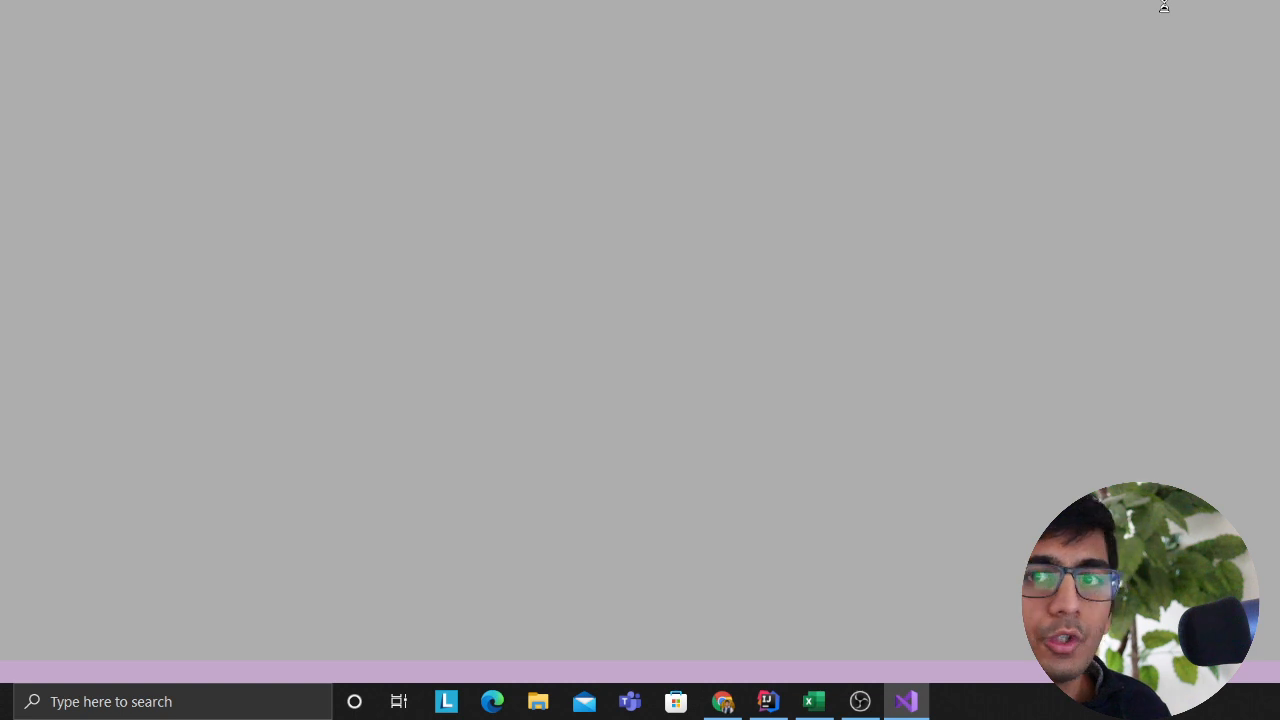
{"action": "key", "text": "alt+Tab"}
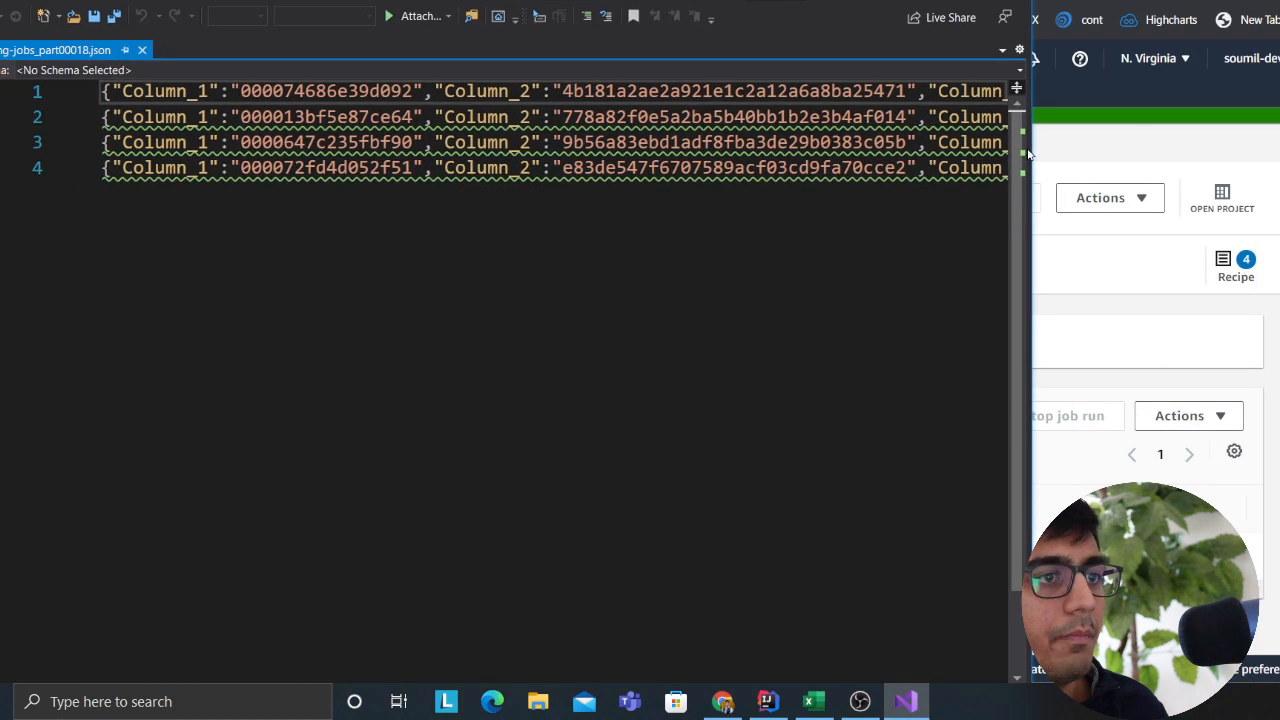
- Widen the editor window, examine the column keys in the JSON records, and return to the DataBrew job in the browser
{"action": "left_click_drag", "start_coordinate": [1030, 152], "coordinate": [1178, 160]}
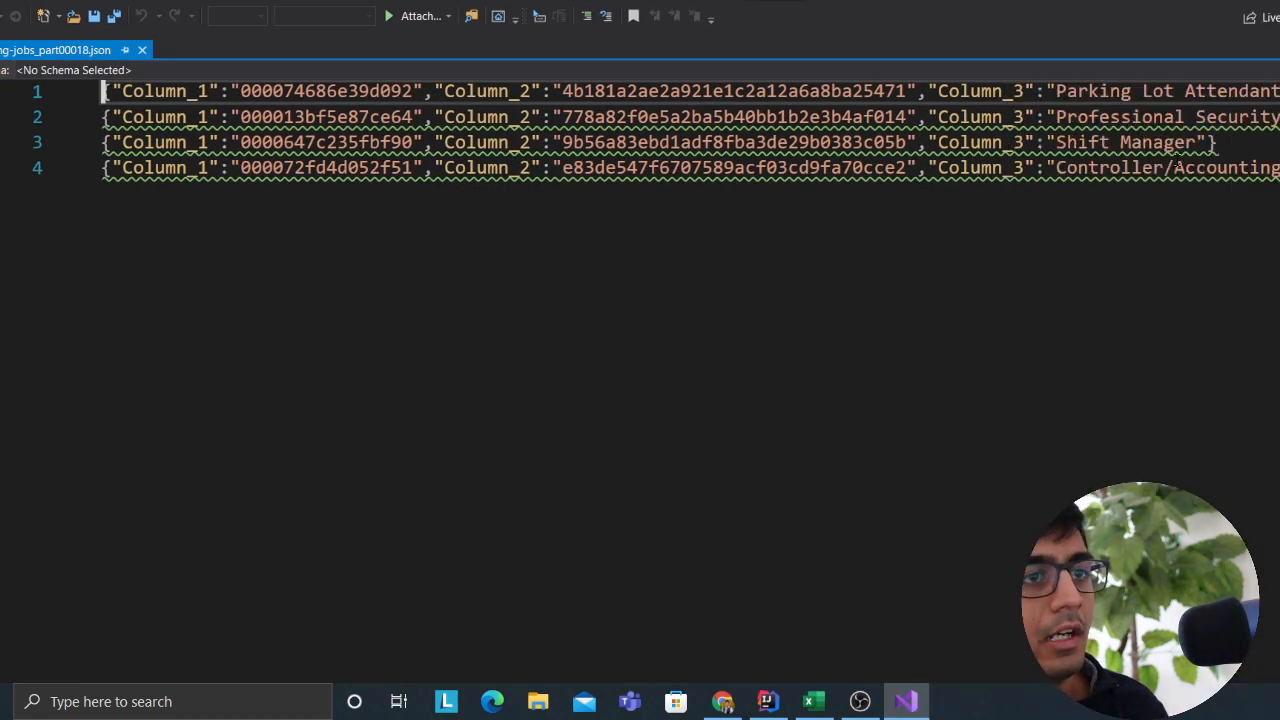
{"action": "left_click_drag", "start_coordinate": [120, 91], "coordinate": [816, 306]}
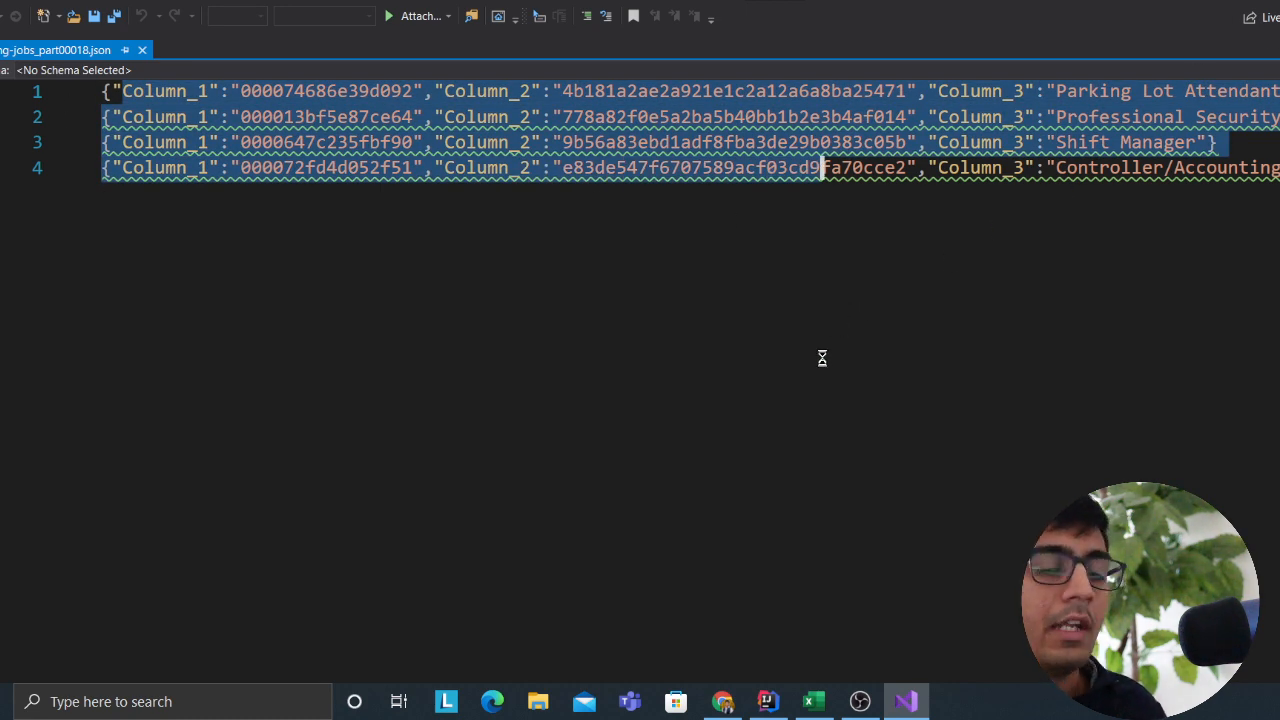
{"action": "key", "text": "alt+Tab"}
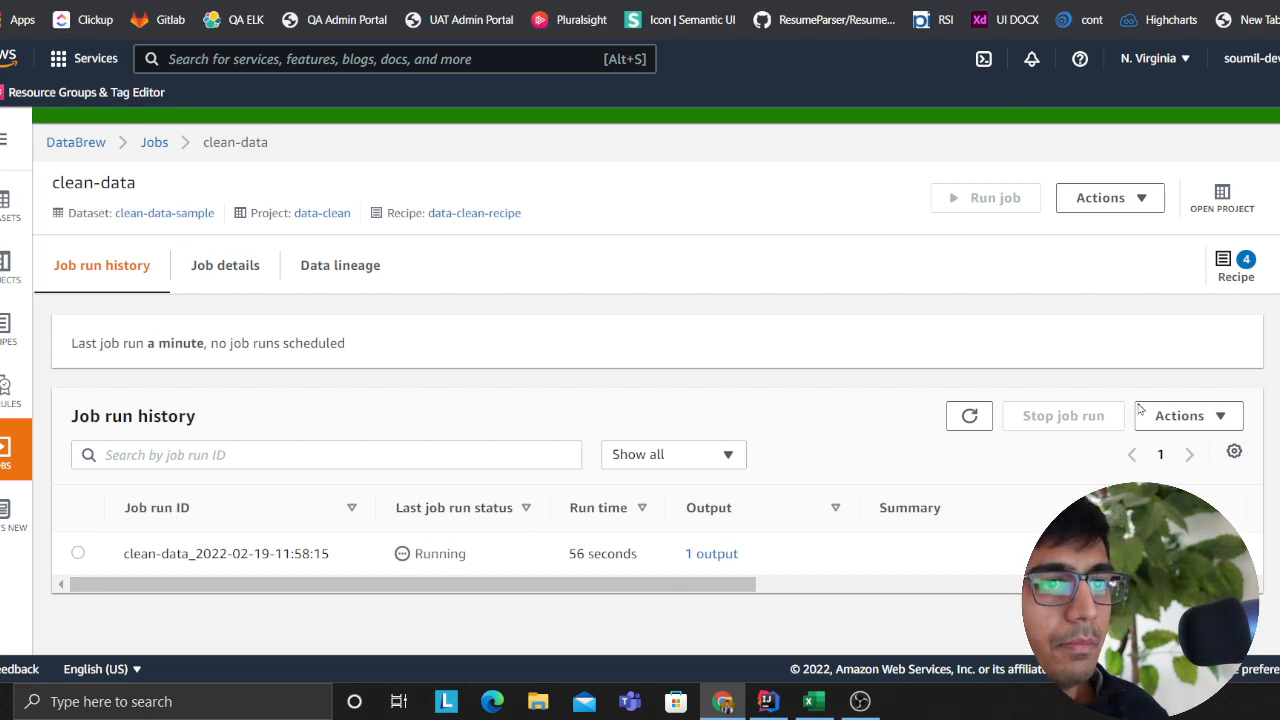
- Refresh the job run history and check the JSON output files in the S3 bucket's cleanData folder
{"action": "left_click", "coordinate": [978, 418]}
{"action": "left_click", "coordinate": [982, 420]}
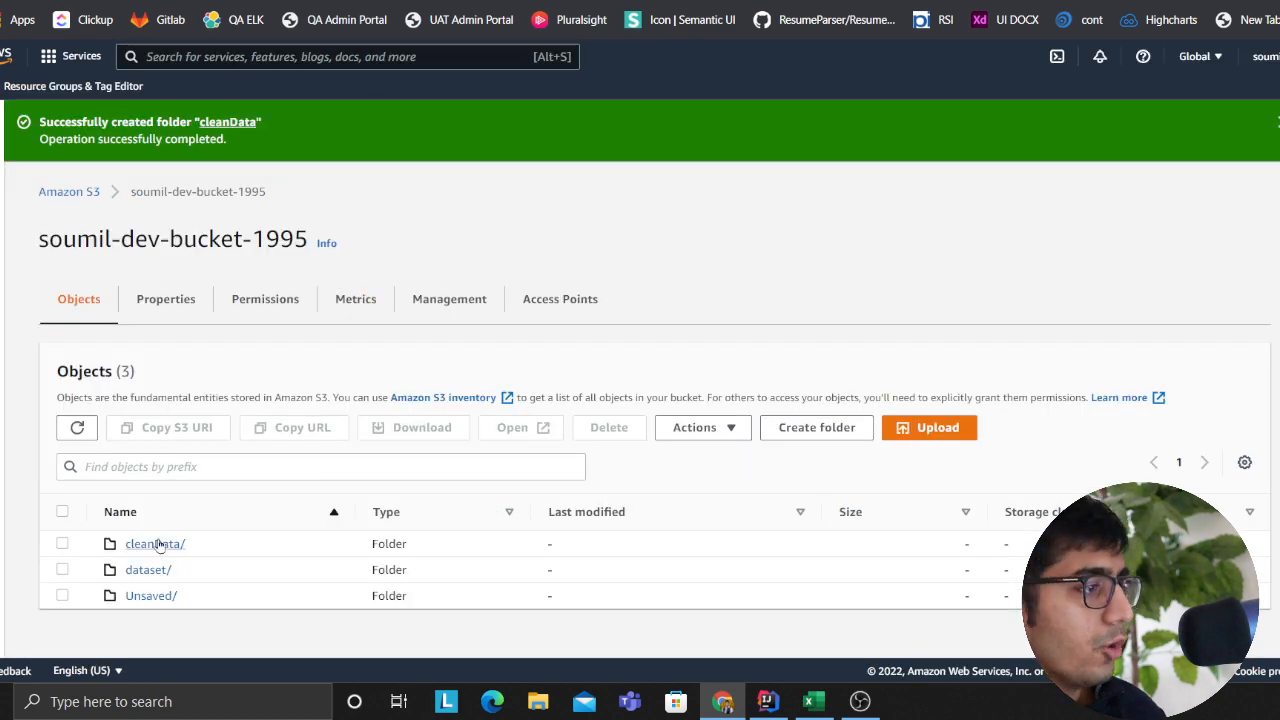
{"action": "left_click", "coordinate": [160, 545]}
{"action": "scroll", "coordinate": [206, 529], "scroll_direction": "down", "scroll_amount": 3}
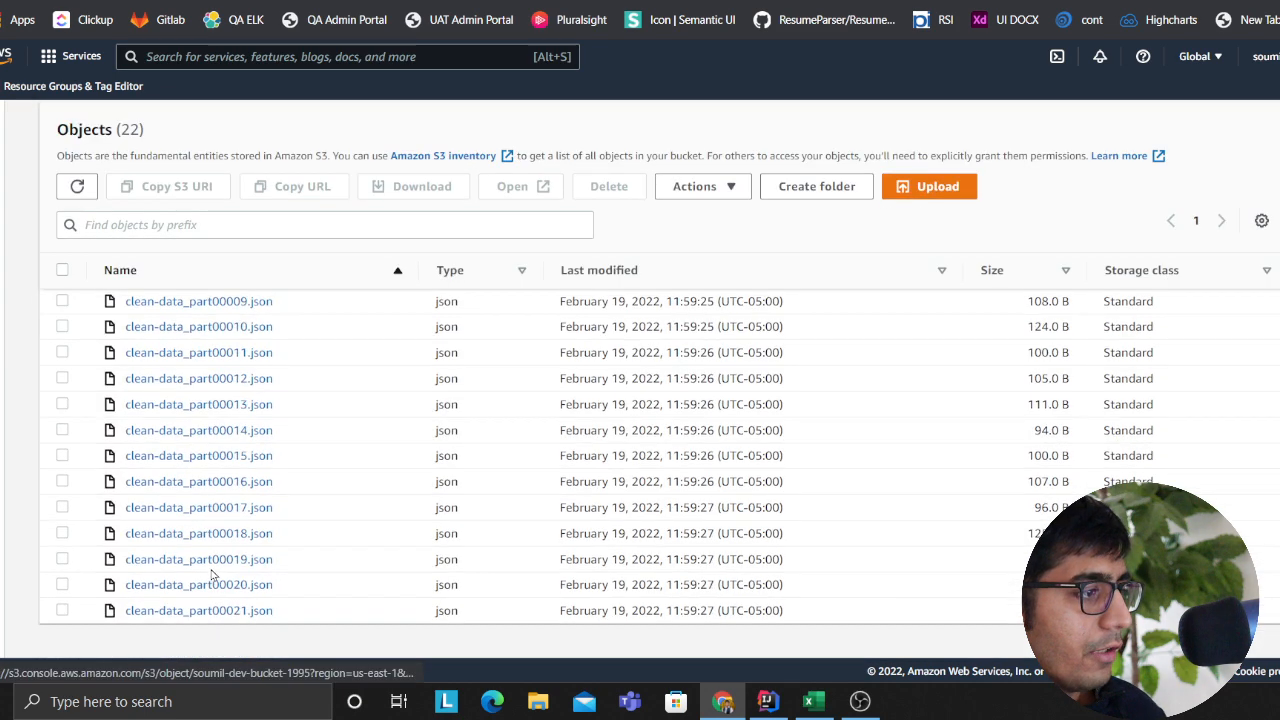
{"action": "scroll", "coordinate": [214, 571], "scroll_direction": "up", "scroll_amount": 3}
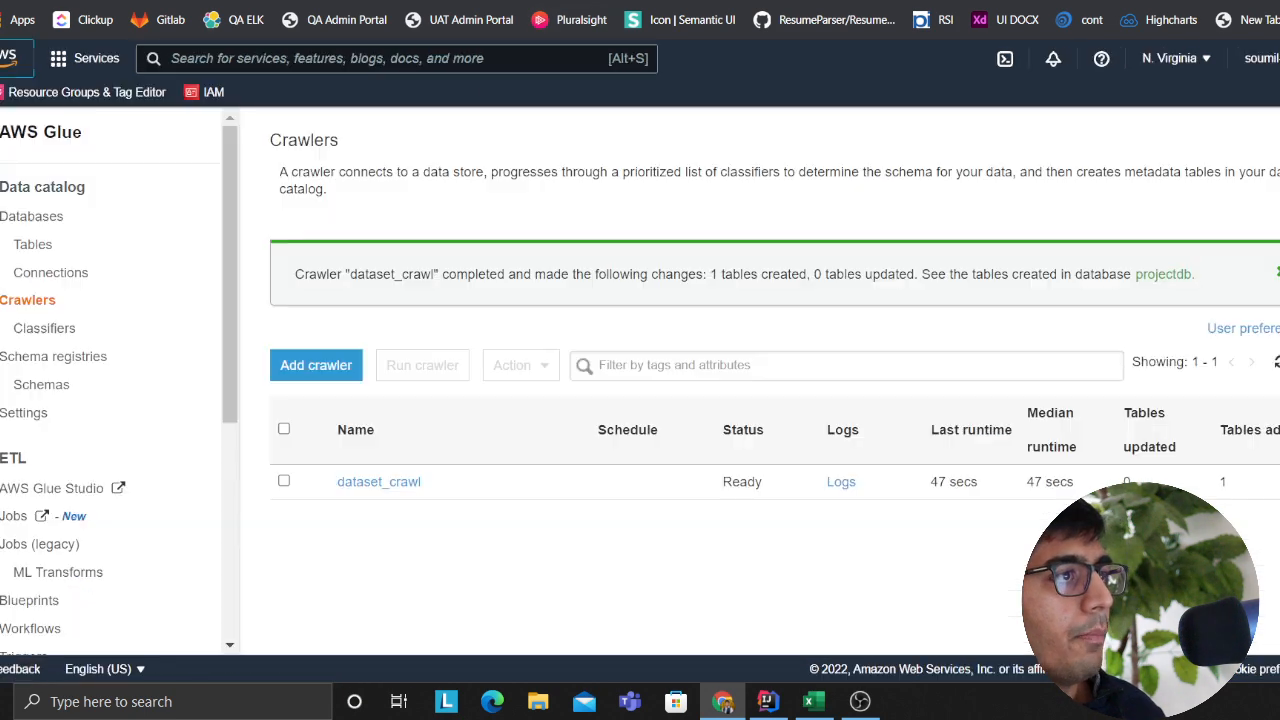
- Start a new crawler named cleandata in AWS Glue, keeping data stores as its source type
{"action": "left_click", "coordinate": [318, 366]}
{"action": "left_click", "coordinate": [753, 262]}
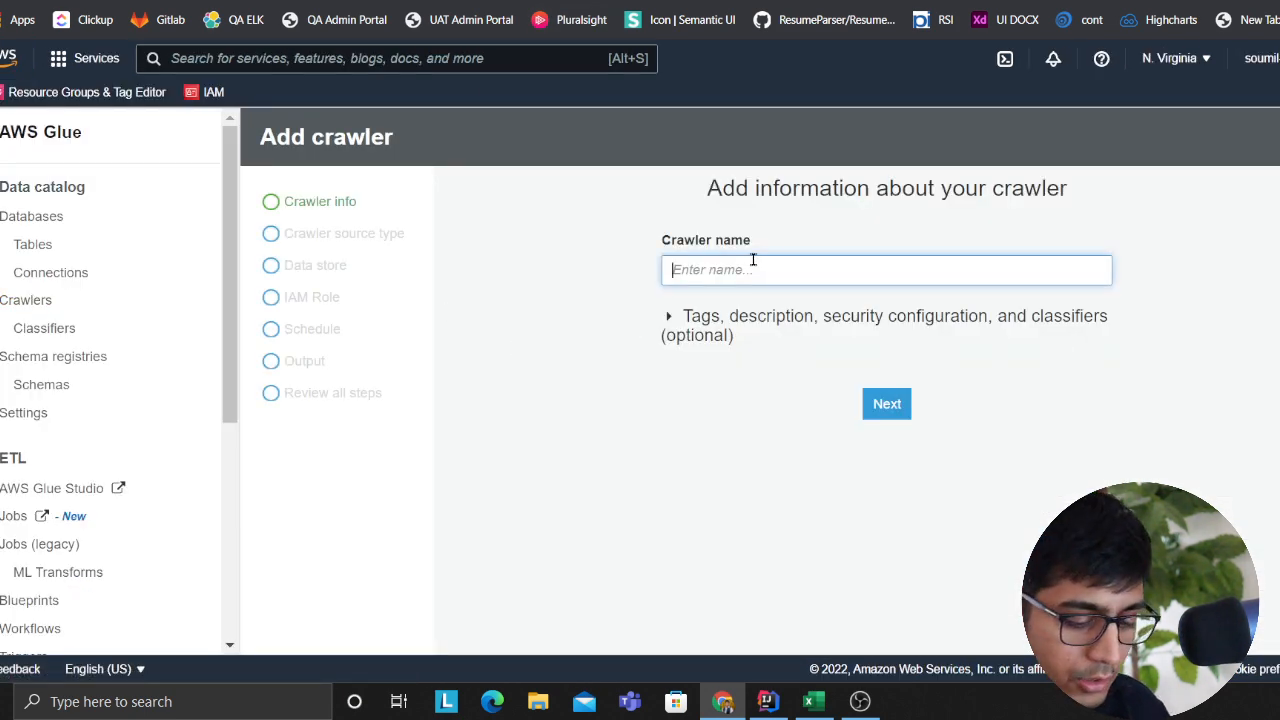
{"action": "type", "text": "cleandata"}
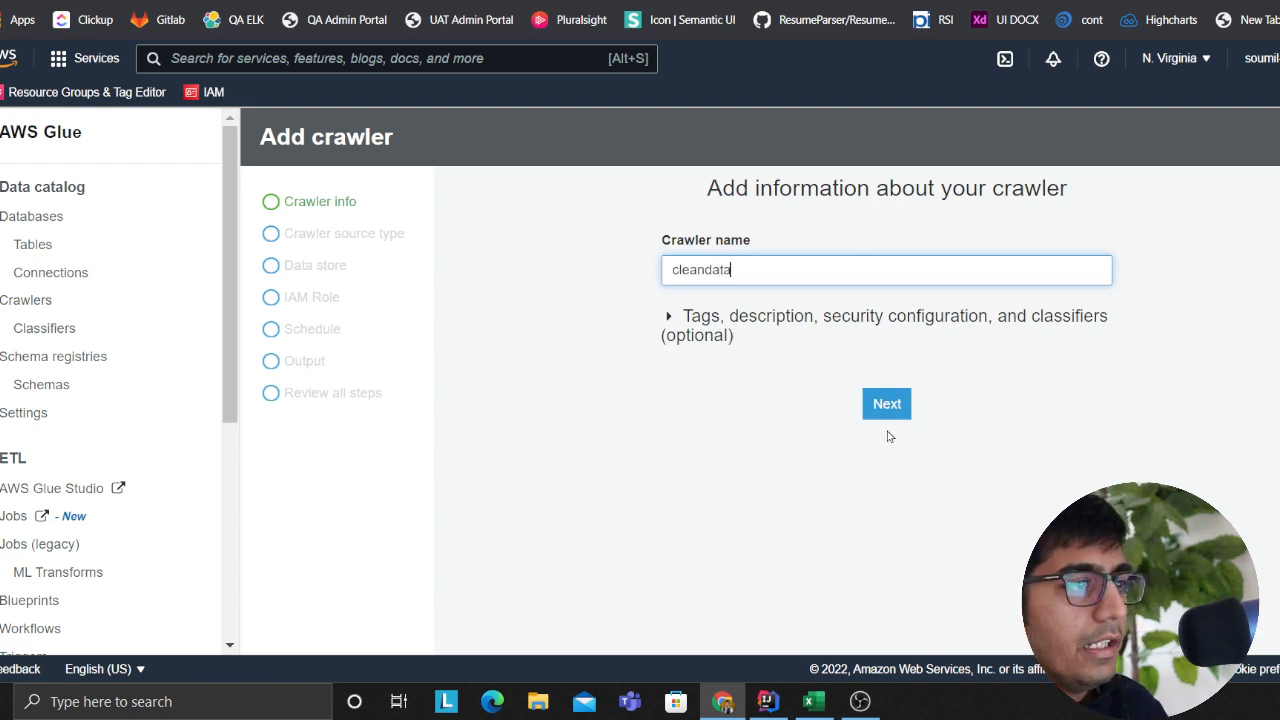
{"action": "left_click", "coordinate": [883, 404]}
{"action": "left_click", "coordinate": [915, 625]}
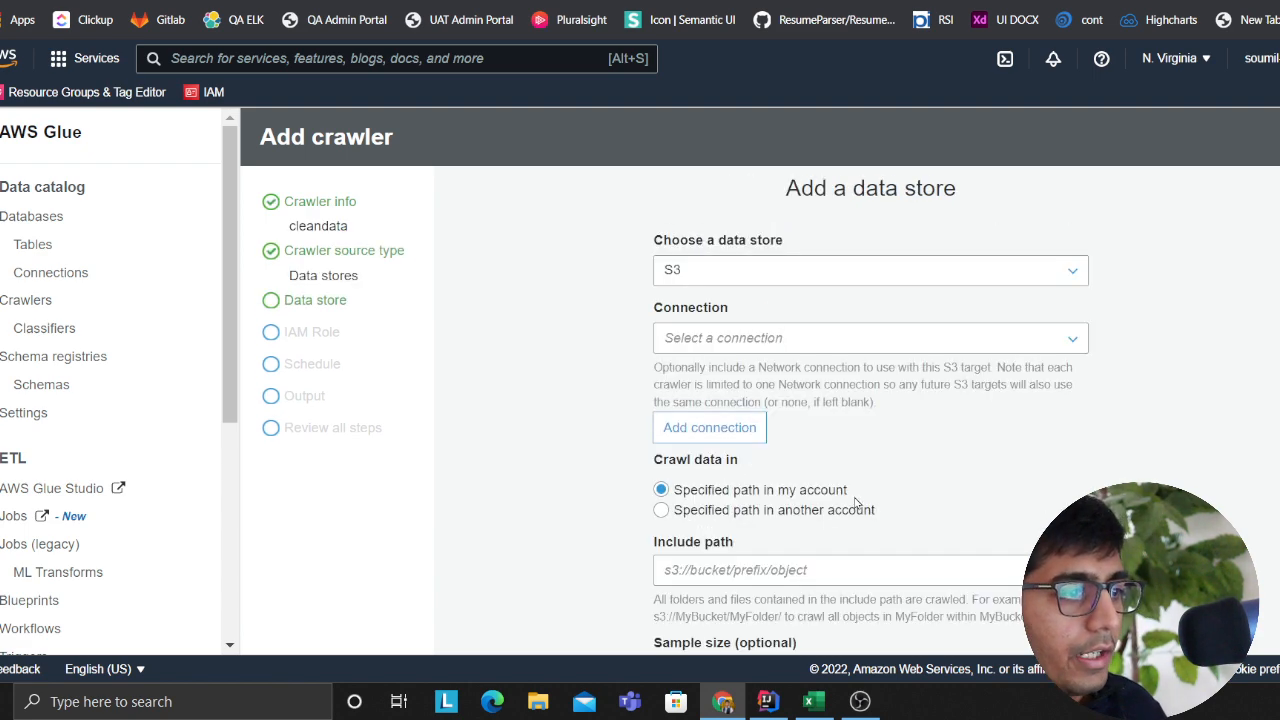
- Set the crawler's data store to S3 with the bucket's cleanData folder as include path, adding no further data store
{"action": "scroll", "coordinate": [712, 305], "scroll_direction": "down", "scroll_amount": 2}
{"action": "scroll", "coordinate": [709, 325], "scroll_direction": "up", "scroll_amount": 2}
{"action": "left_click", "coordinate": [726, 267]}
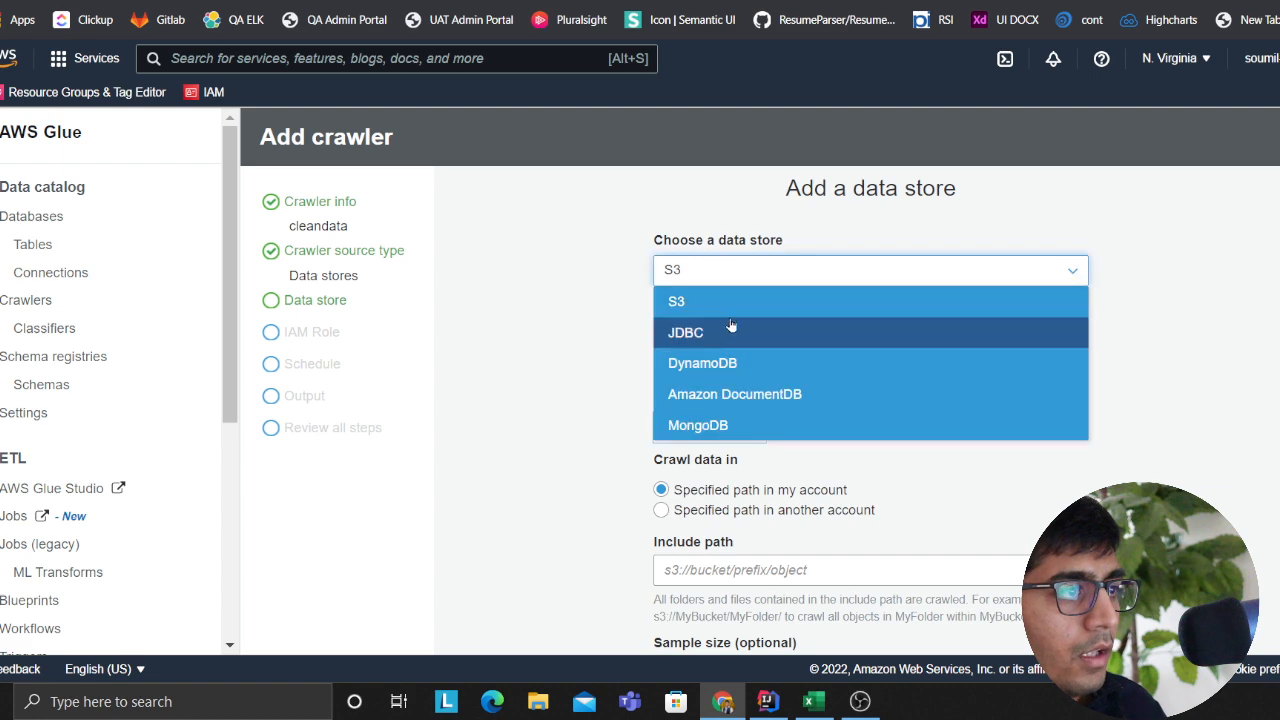
{"action": "left_click", "coordinate": [589, 303]}
{"action": "double_click", "coordinate": [1073, 570]}
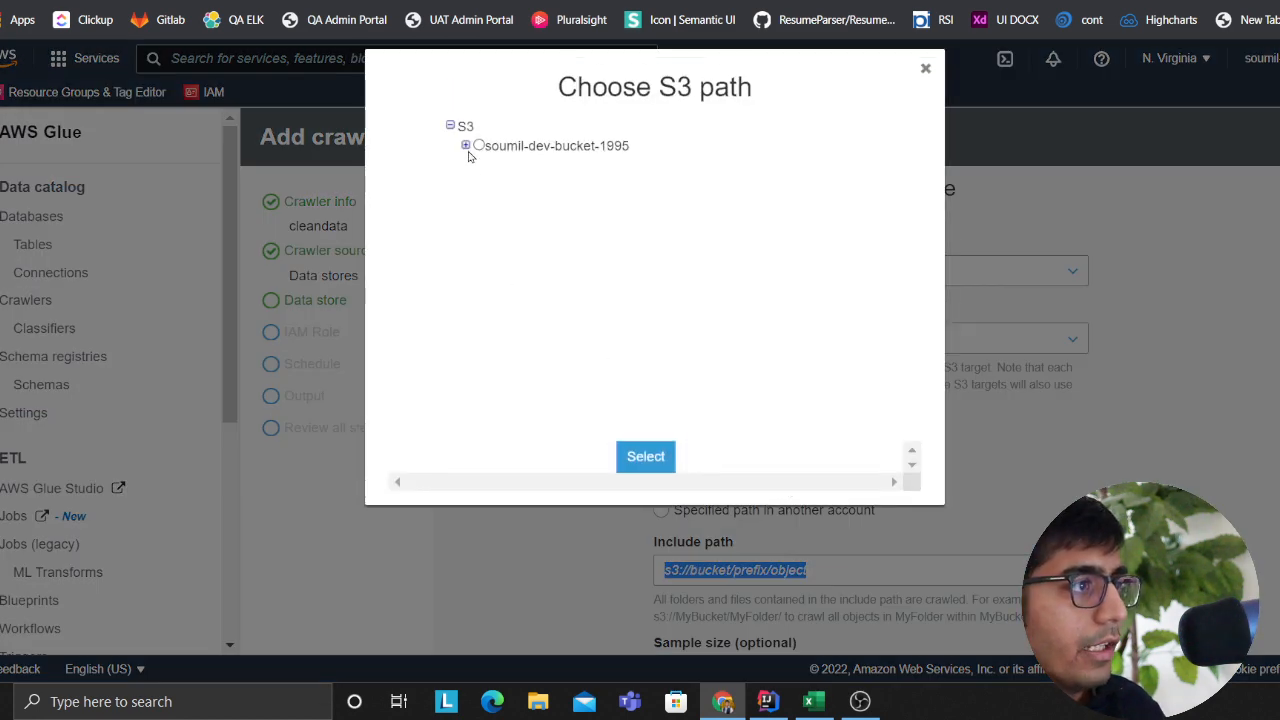
{"action": "left_click", "coordinate": [465, 146]}
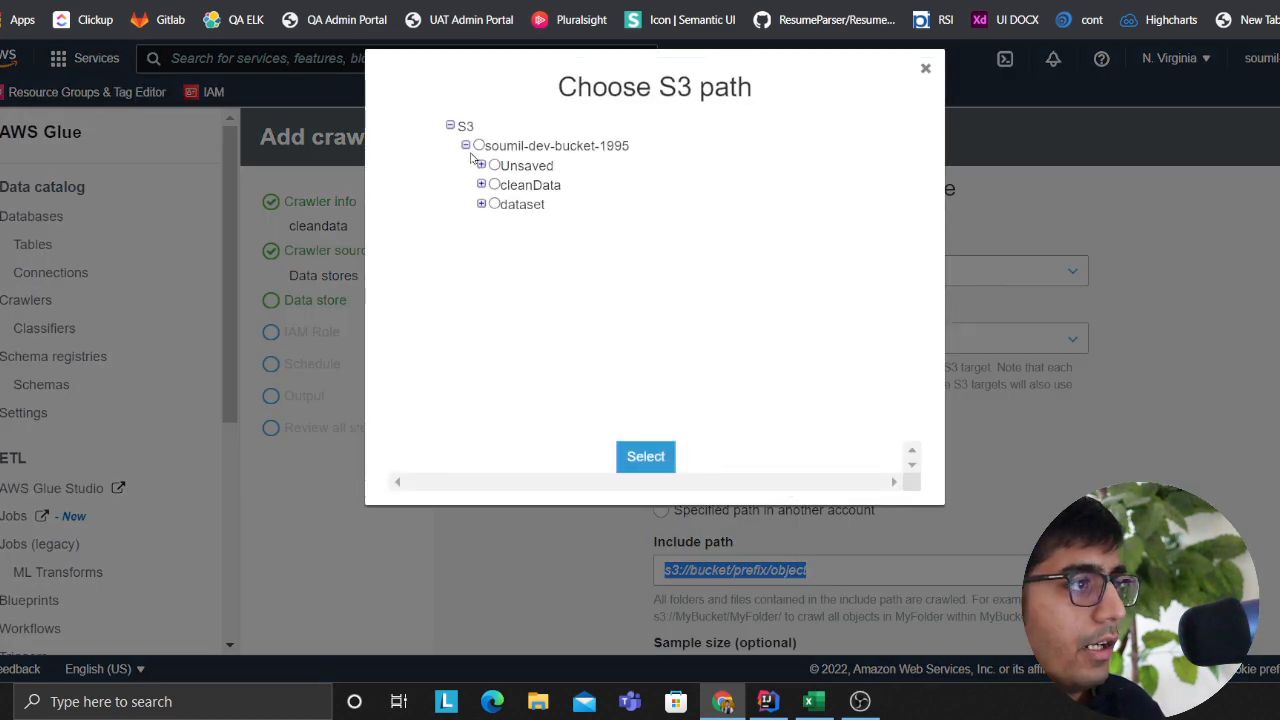
{"action": "left_click", "coordinate": [494, 185]}
{"action": "left_click", "coordinate": [481, 185]}
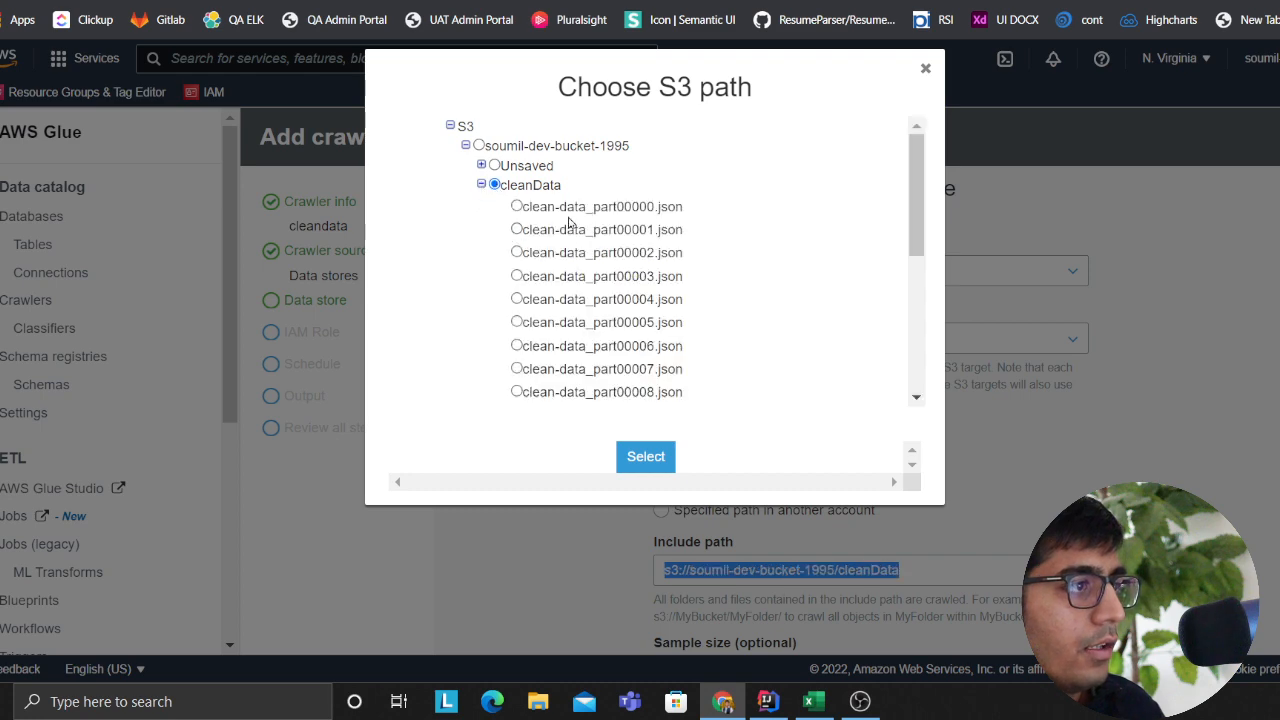
{"action": "left_click", "coordinate": [645, 456]}
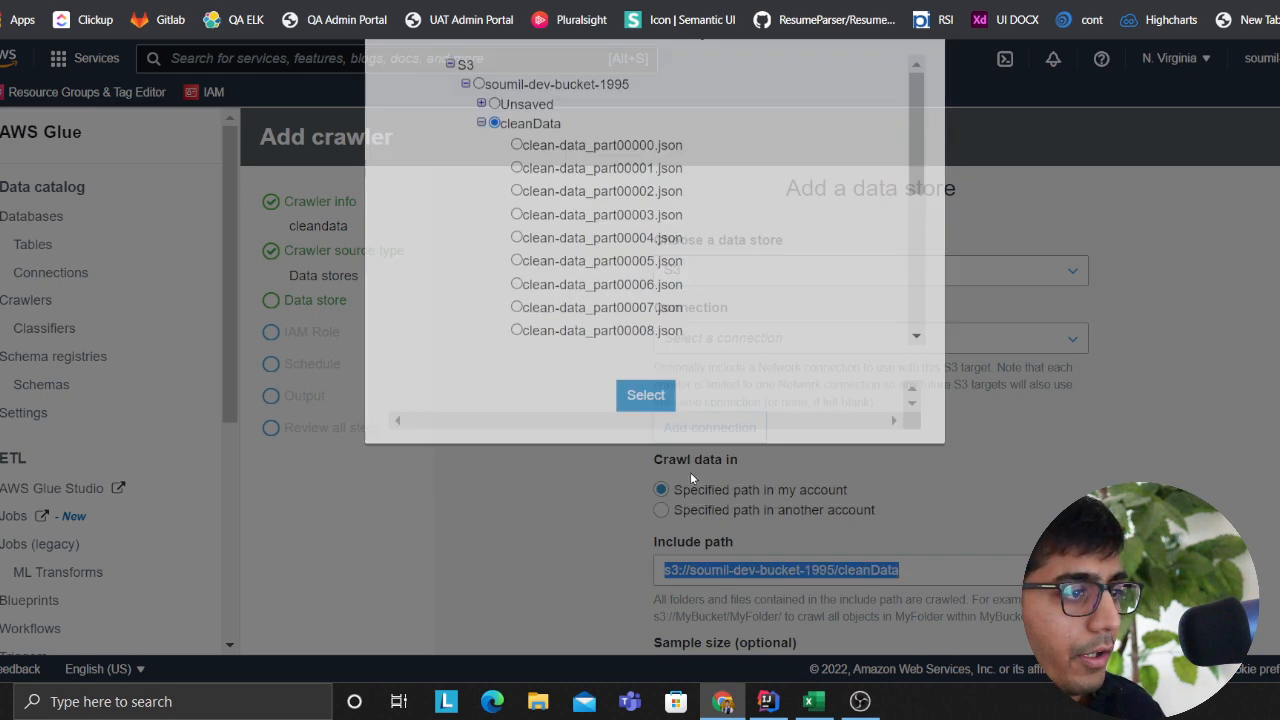
{"action": "scroll", "coordinate": [730, 480], "scroll_direction": "down", "scroll_amount": 2}
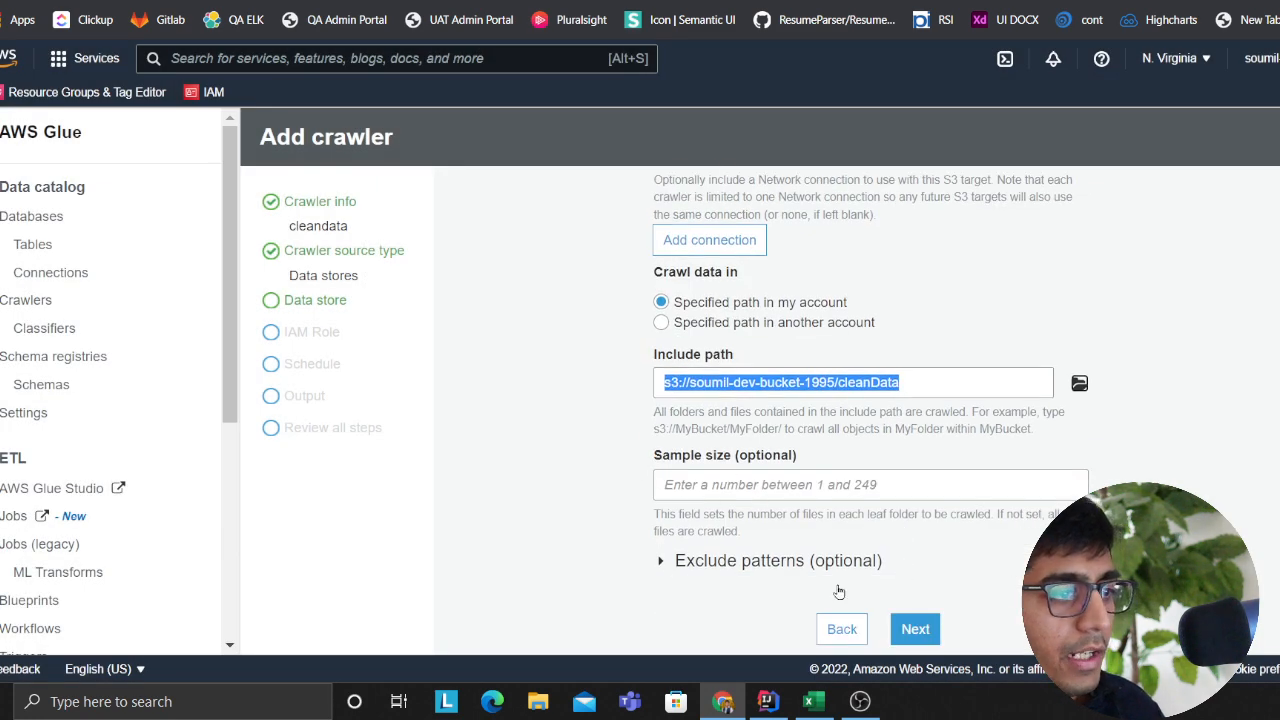
{"action": "left_click", "coordinate": [915, 629]}
{"action": "left_click", "coordinate": [925, 296]}
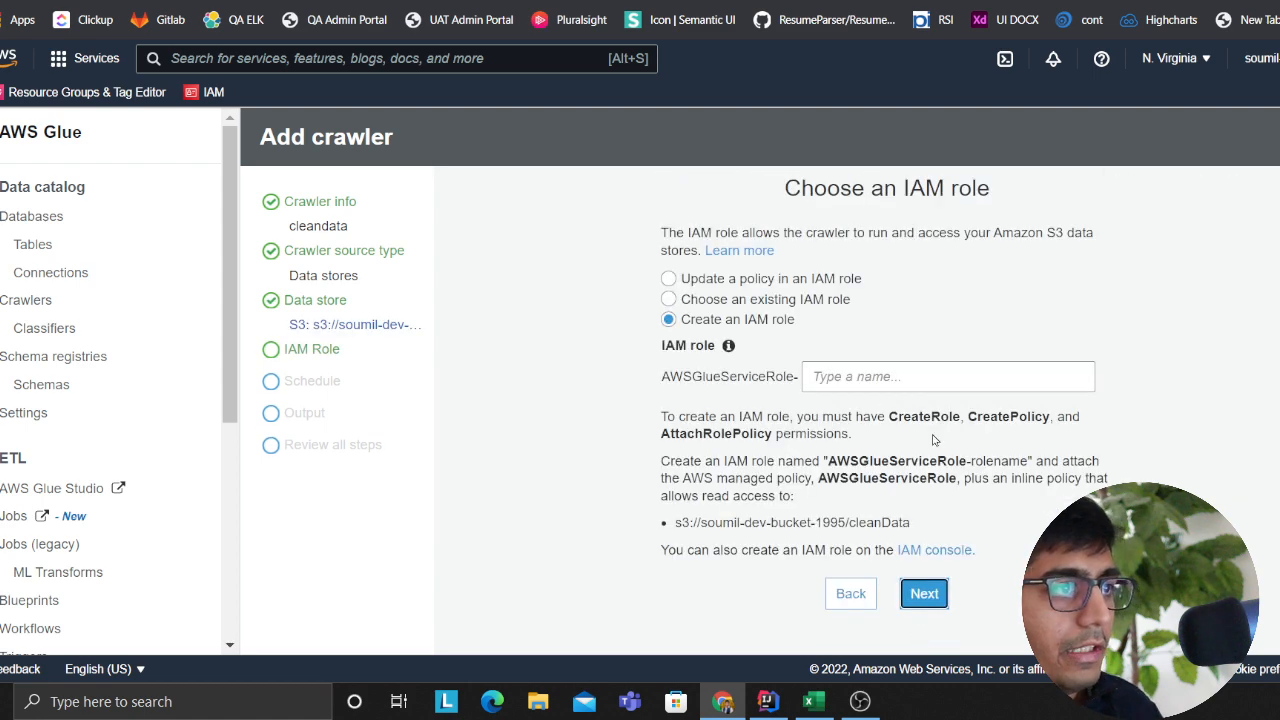
- Assign the existing IAM role AWSGlueServiceRole-AWSGlue to the crawler and keep its frequency at Run on demand
{"action": "left_click", "coordinate": [723, 300]}
{"action": "left_click", "coordinate": [760, 371]}
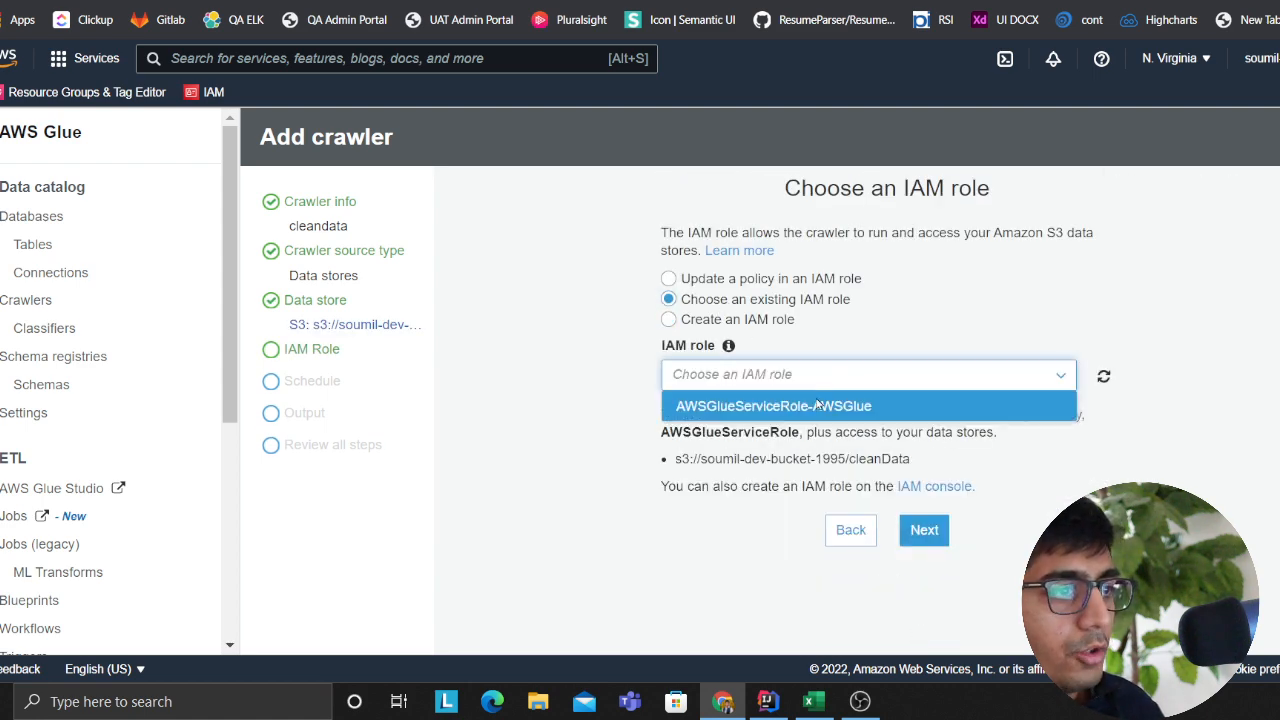
{"action": "left_click", "coordinate": [760, 403]}
{"action": "left_click", "coordinate": [935, 530]}
{"action": "left_click", "coordinate": [745, 272]}
{"action": "left_click", "coordinate": [745, 277]}
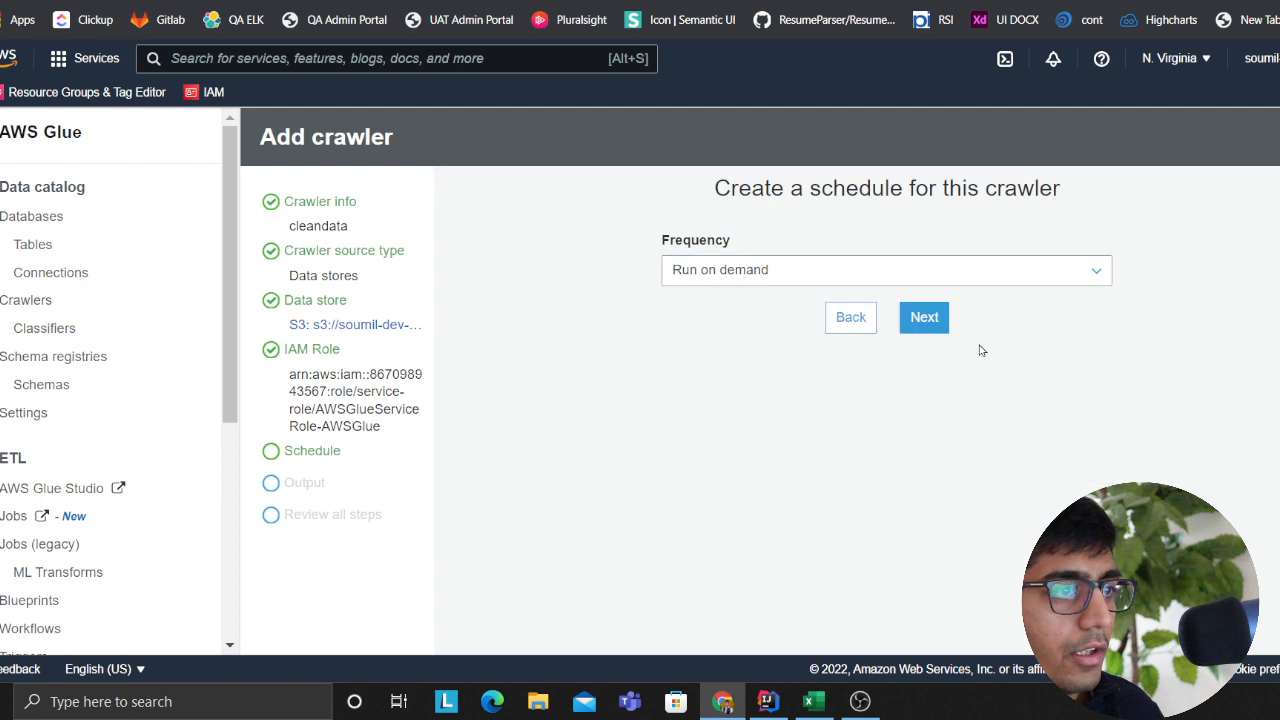
- Keep the on-demand schedule and set the crawler to add new columns only when it detects schema changes in the data store
{"action": "left_click", "coordinate": [925, 318]}
{"action": "left_click", "coordinate": [670, 448]}
{"action": "scroll", "coordinate": [740, 440], "scroll_direction": "down", "scroll_amount": 2}
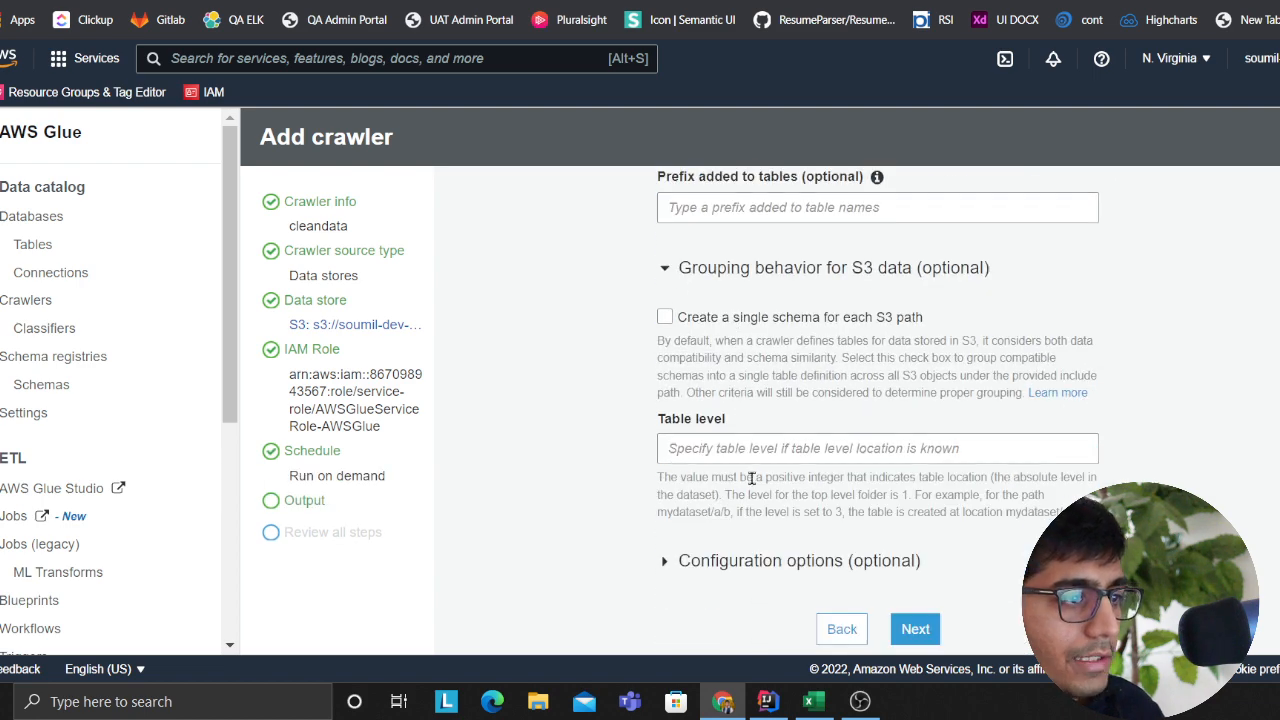
{"action": "left_click", "coordinate": [688, 562]}
{"action": "scroll", "coordinate": [688, 562], "scroll_direction": "down", "scroll_amount": 2}
{"action": "scroll", "coordinate": [671, 478], "scroll_direction": "down", "scroll_amount": 1}
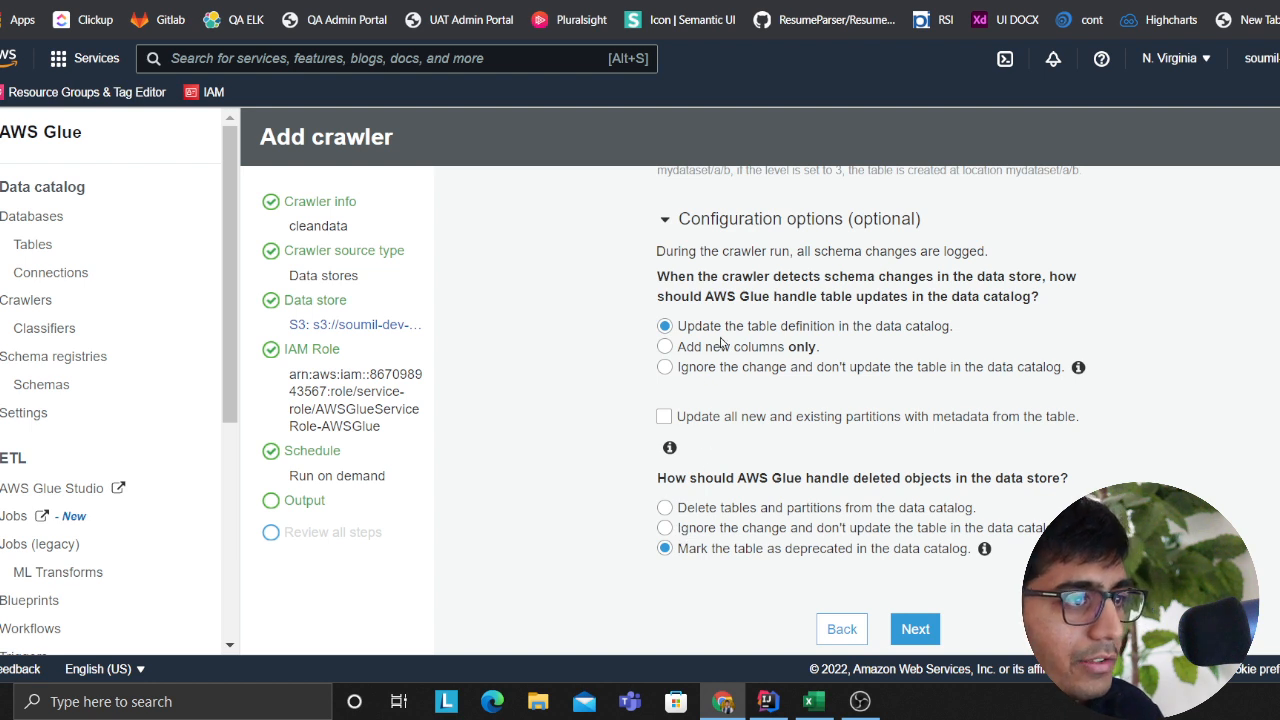
{"action": "left_click", "coordinate": [681, 349]}
{"action": "left_click", "coordinate": [910, 634]}
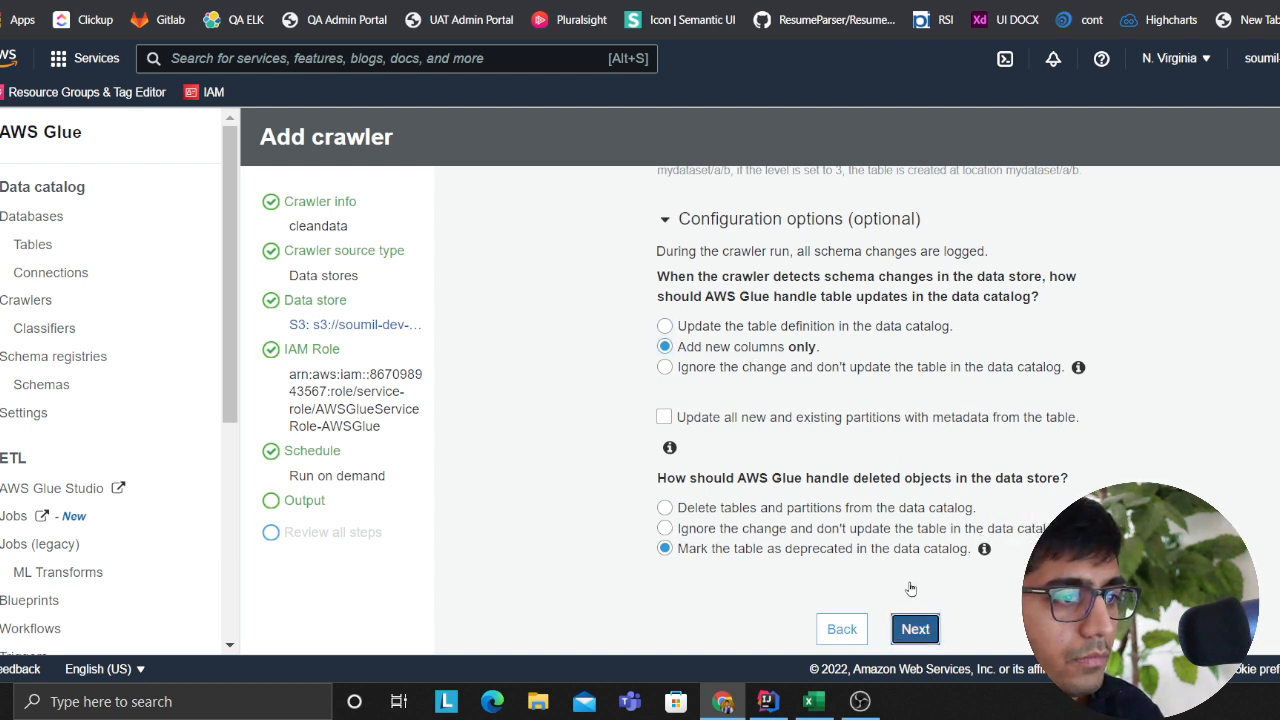
- Create the cleandata crawler with projectdb as its output database, and run it
{"action": "left_click", "coordinate": [733, 301]}
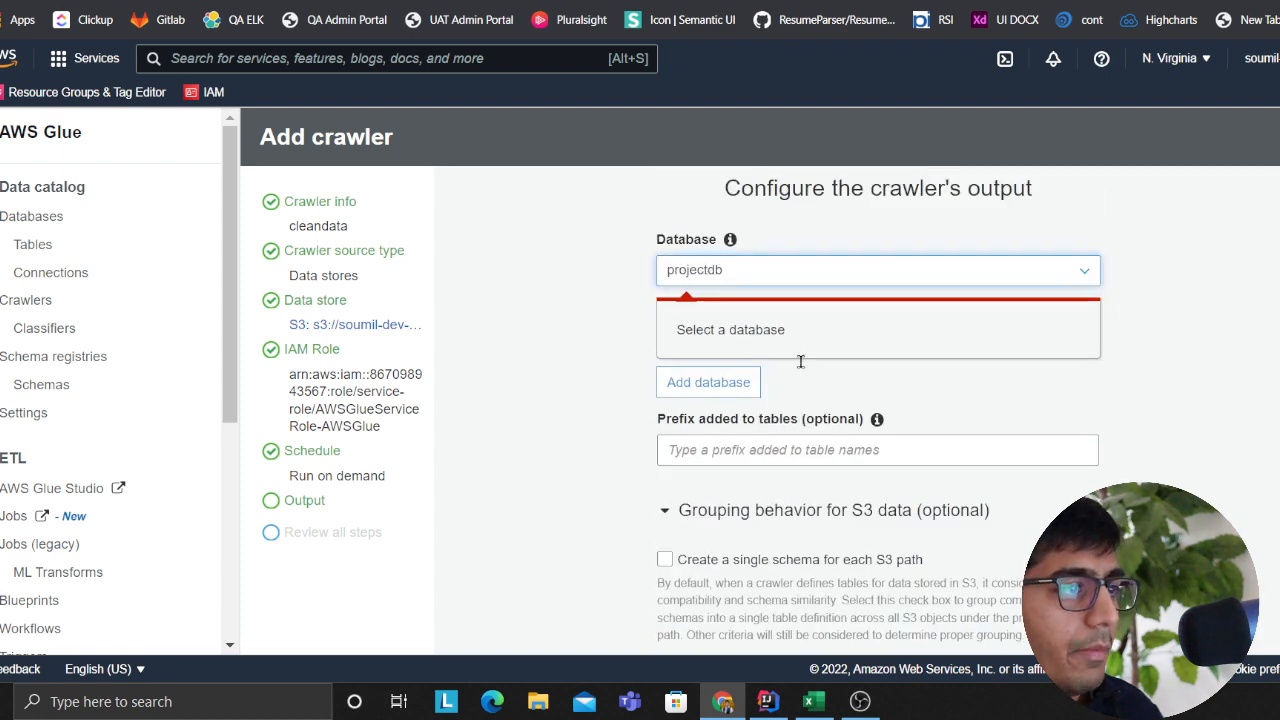
{"action": "scroll", "coordinate": [800, 360], "scroll_direction": "down", "scroll_amount": 5}
{"action": "left_click", "coordinate": [914, 628]}
{"action": "left_click", "coordinate": [915, 629]}
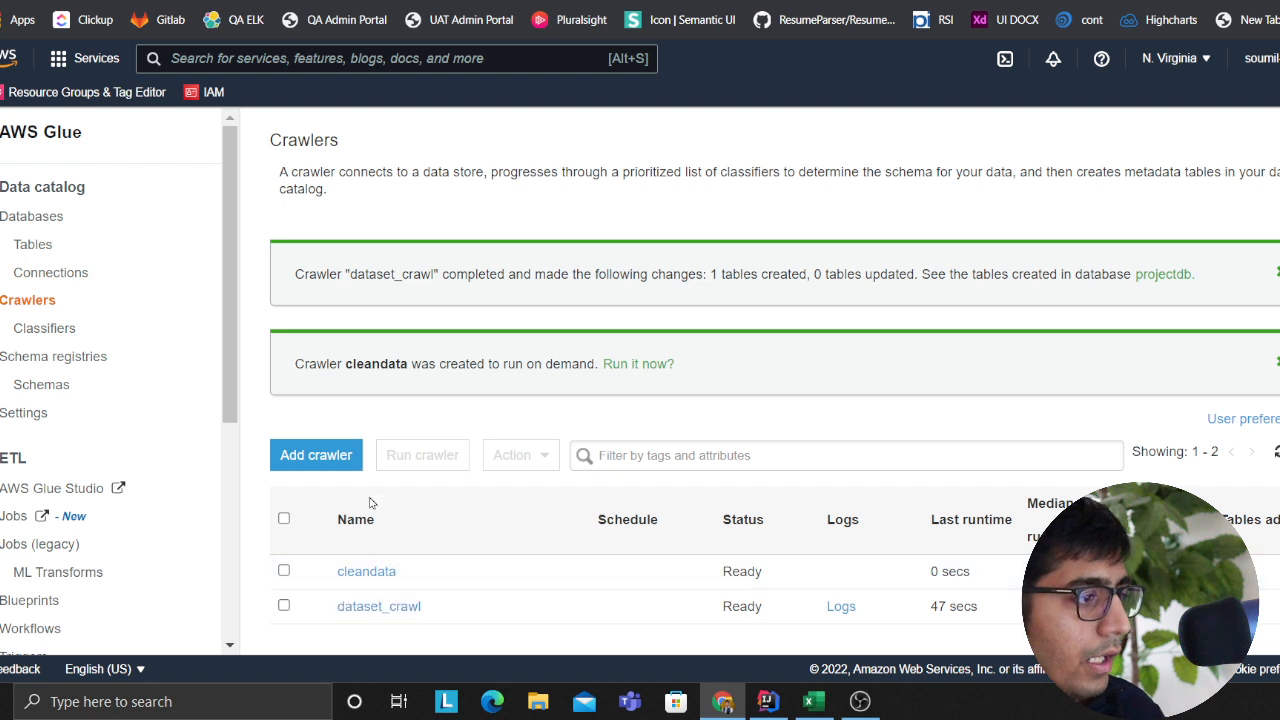
{"action": "left_click", "coordinate": [284, 571]}
{"action": "left_click", "coordinate": [424, 462]}
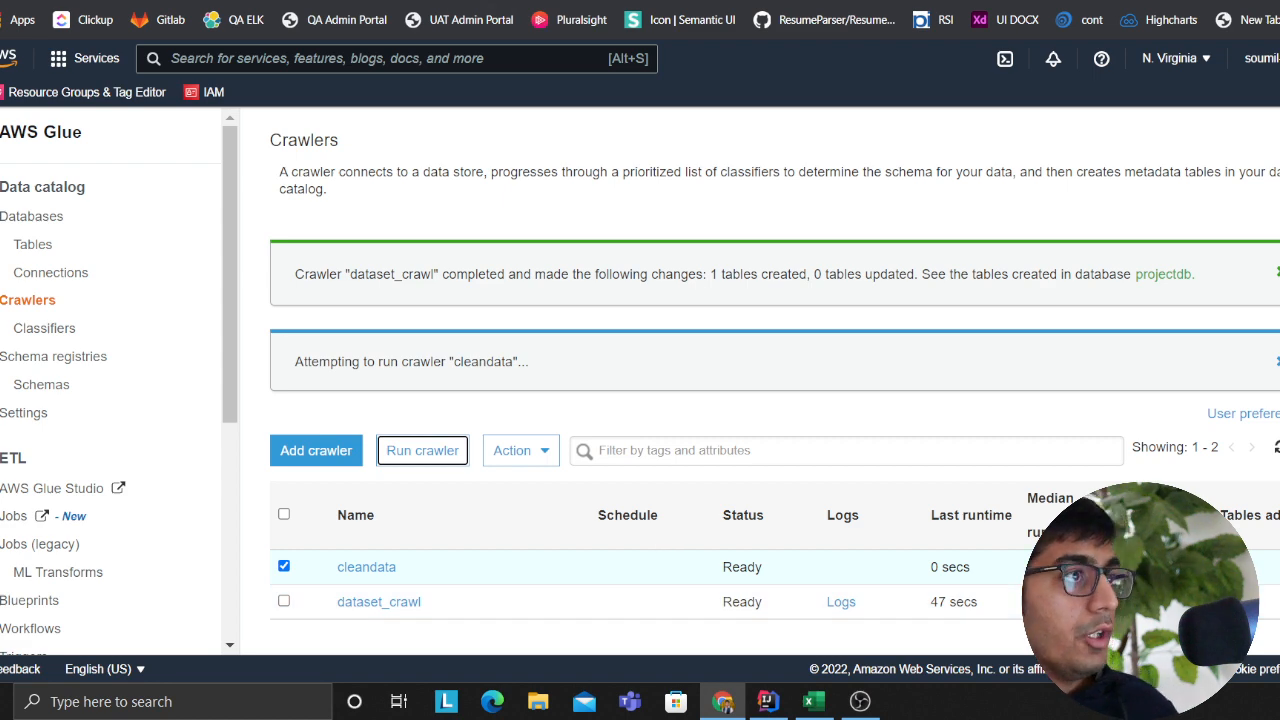
- Review the JSON output files in S3, the DataBrew clean-data job's run history and the dataset query results in Athena
{"action": "left_click", "coordinate": [488, 2]}
{"action": "scroll", "coordinate": [268, 475], "scroll_direction": "down", "scroll_amount": 3}
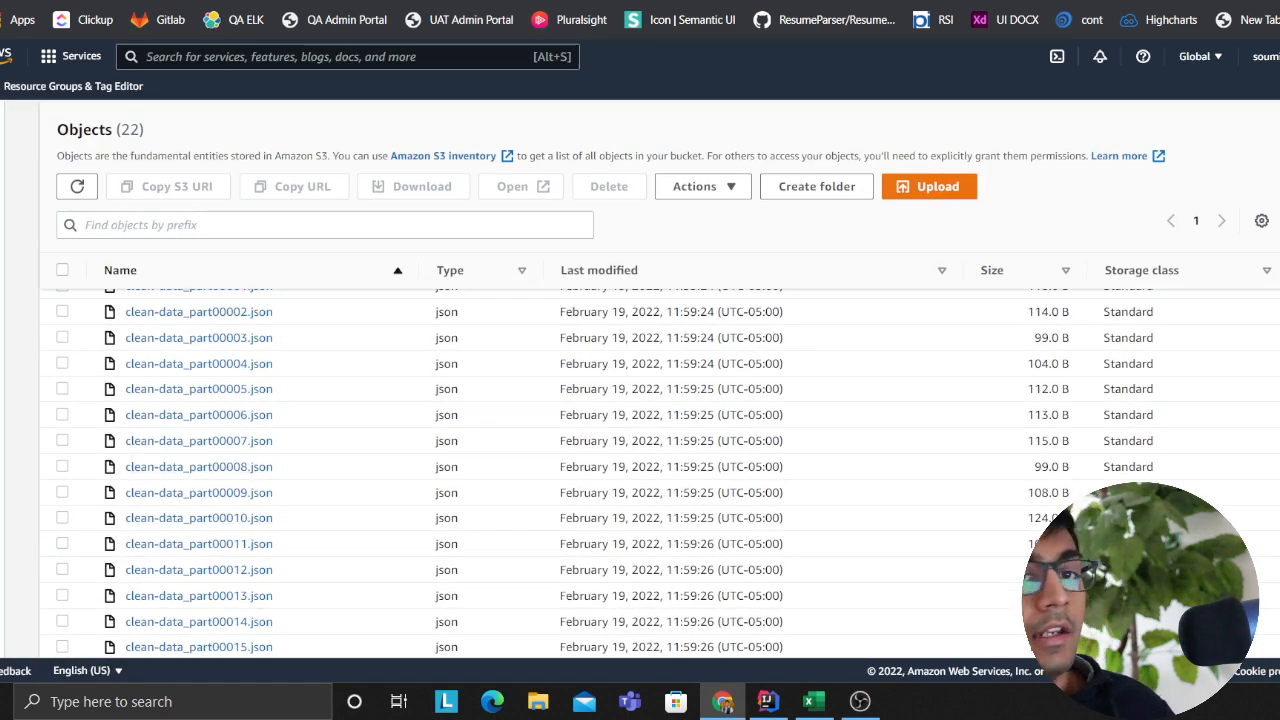
{"action": "left_click", "coordinate": [420, 2]}
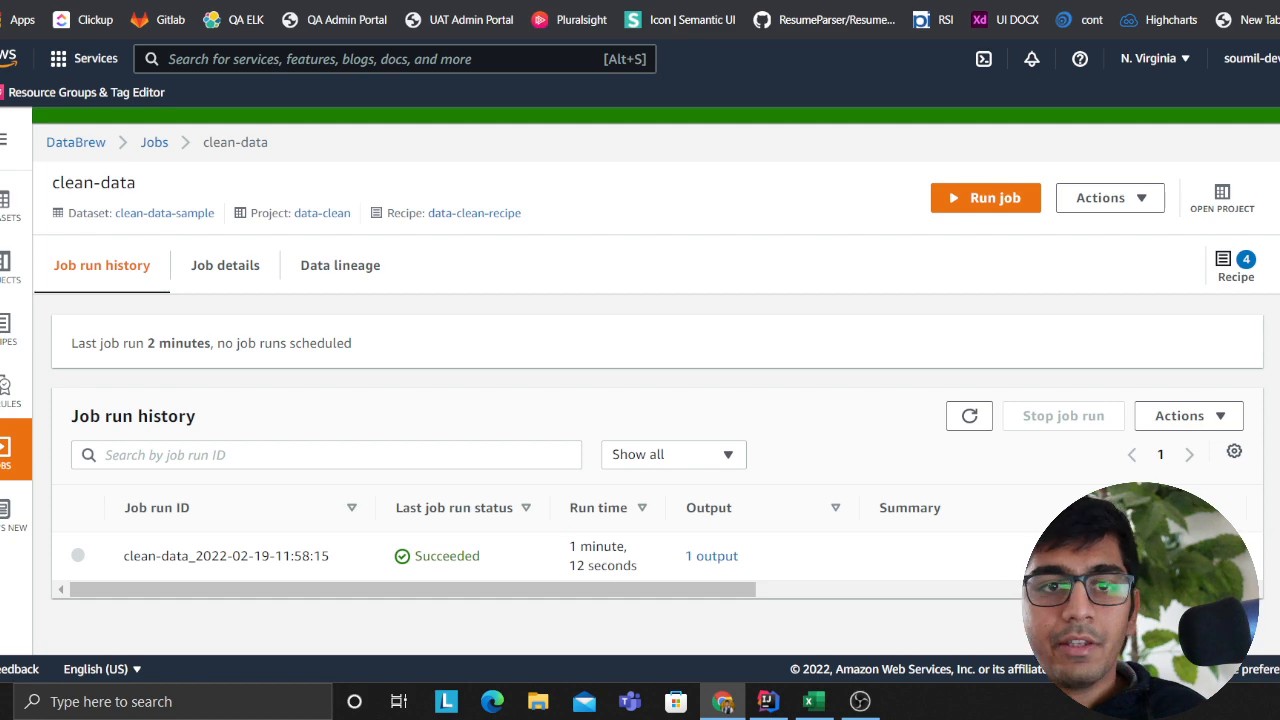
{"action": "key", "text": "ctrl+Tab"}
{"action": "key", "text": "ctrl+Tab"}
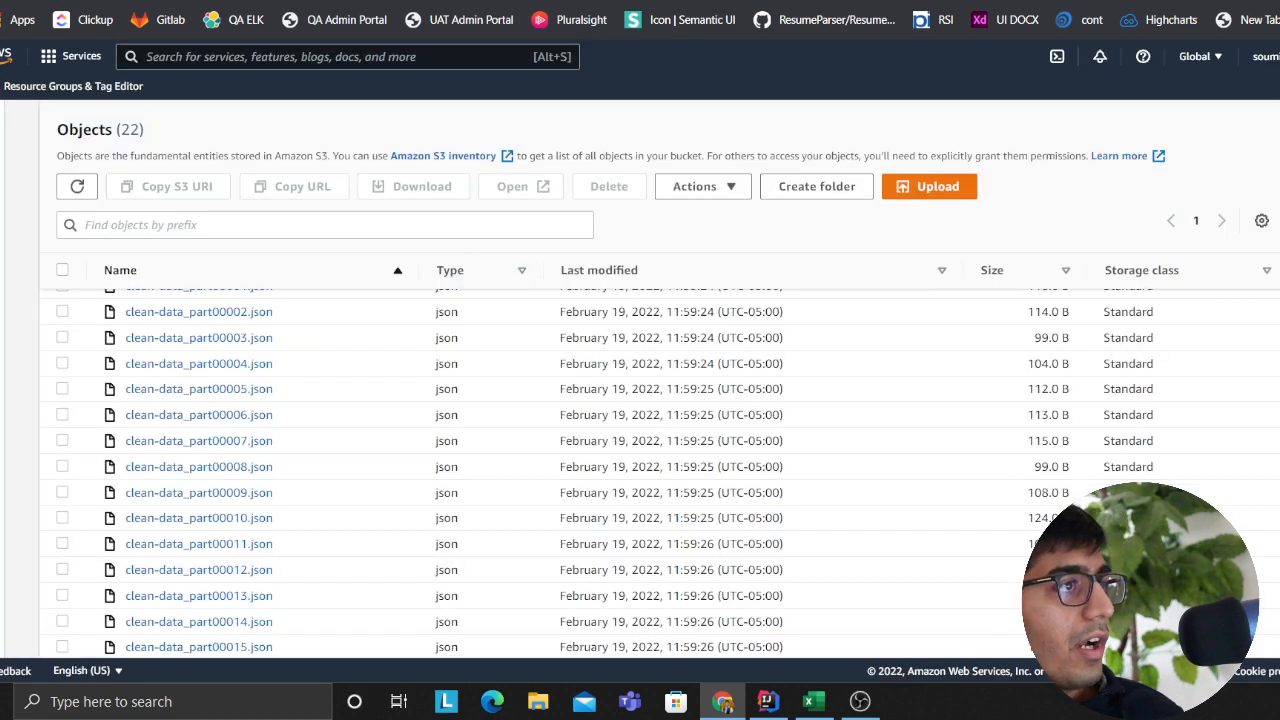
{"action": "key", "text": "ctrl+shift+Tab"}
{"action": "key", "text": "ctrl+shift+Tab"}
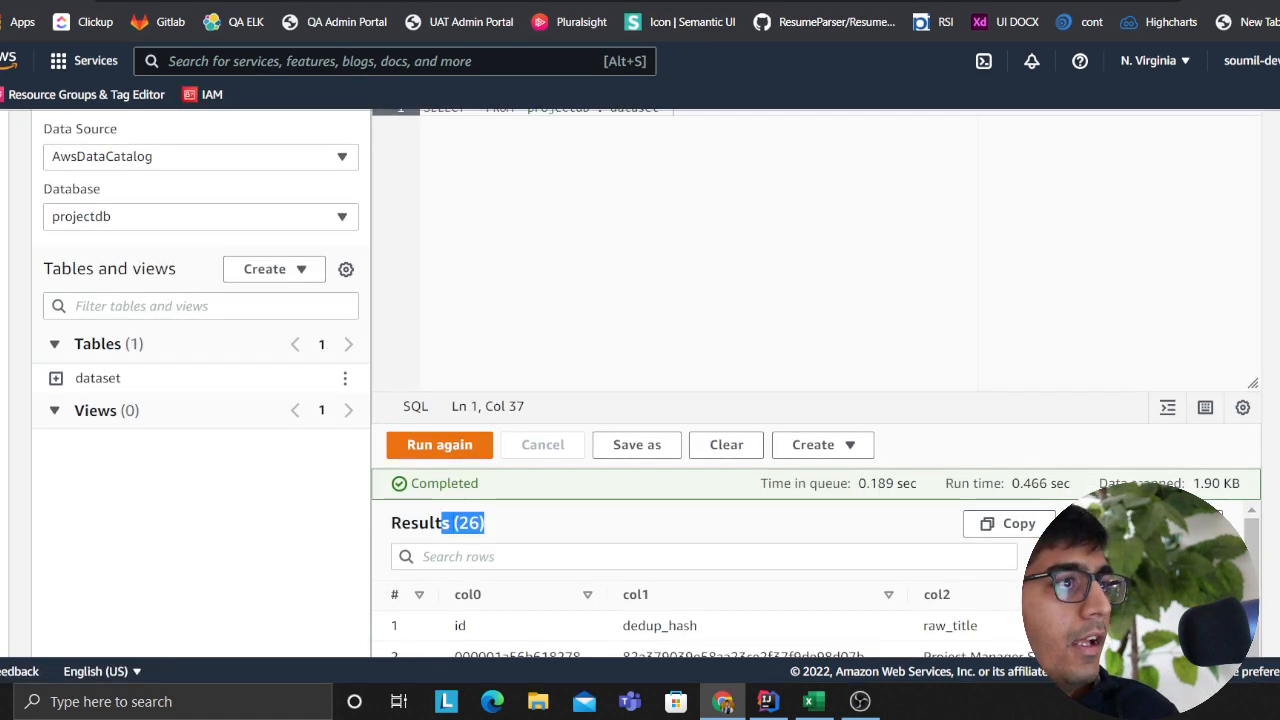
{"action": "key", "text": "ctrl+Tab"}
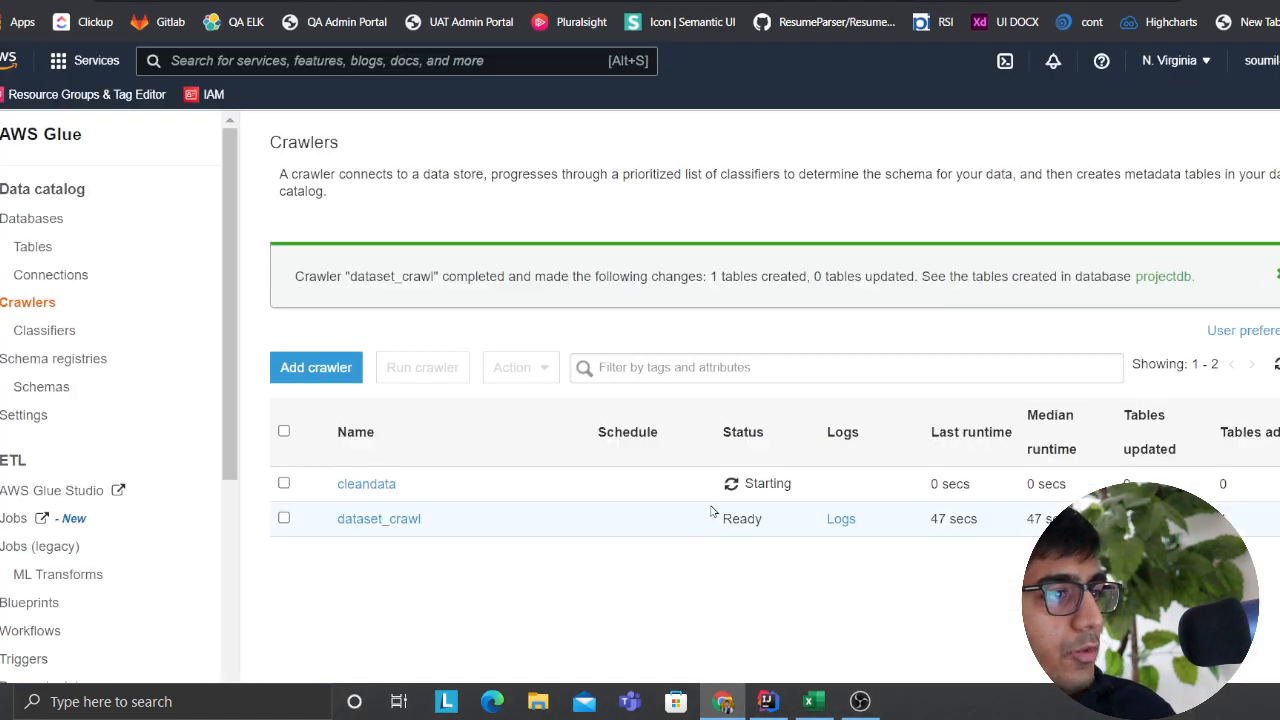
- Refresh the status of the cleandata crawler until its run ends, and check the tables in the Glue data catalog
{"action": "left_click", "coordinate": [1276, 366]}
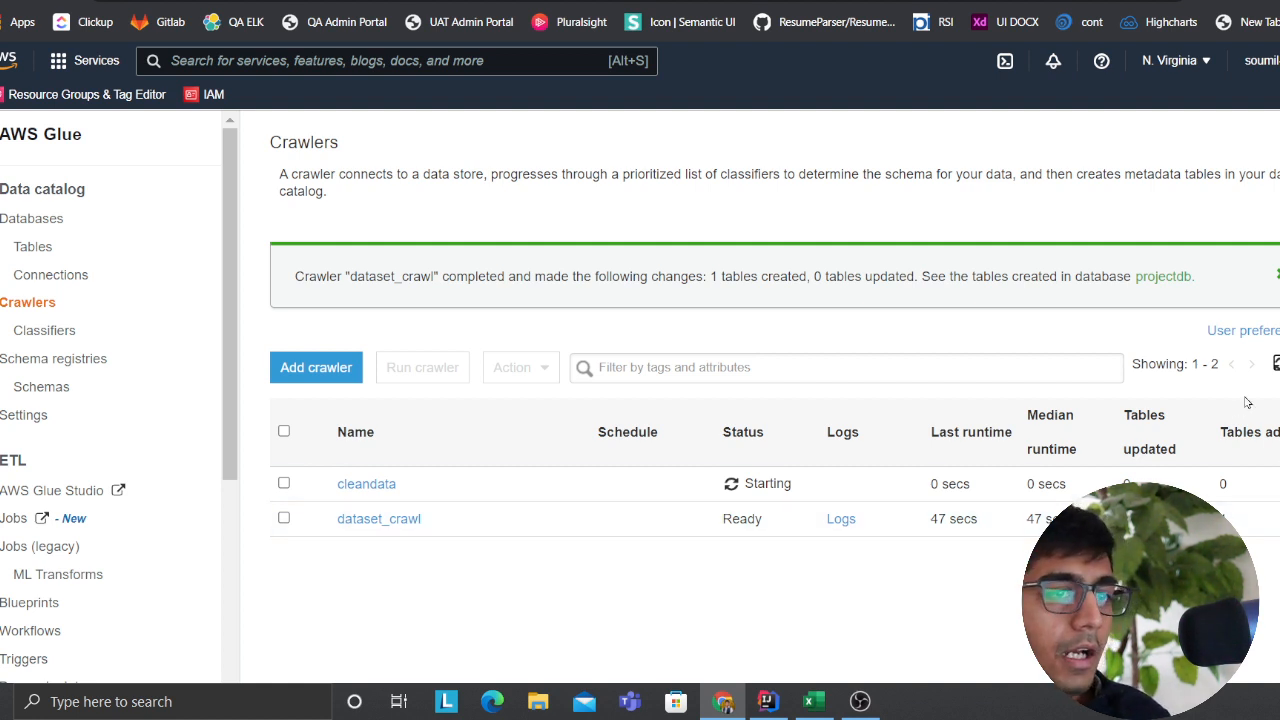
{"action": "left_click", "coordinate": [1276, 364]}
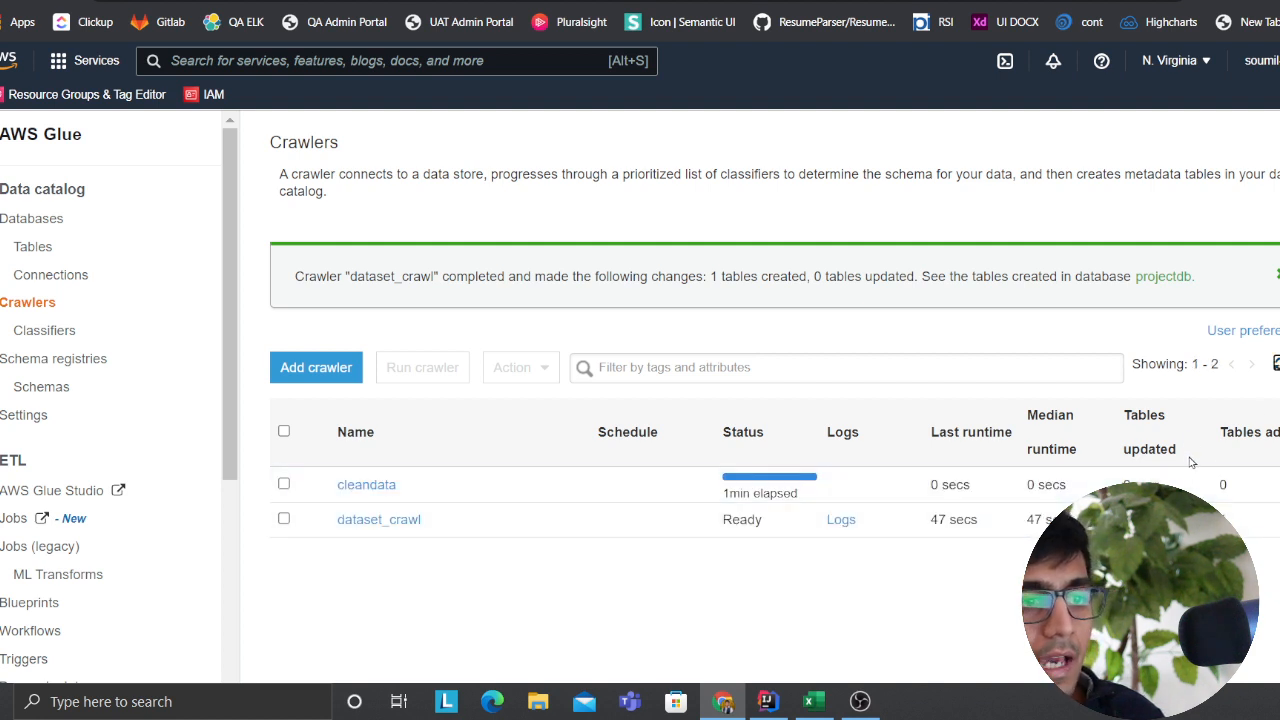
{"action": "left_click", "coordinate": [1276, 364]}
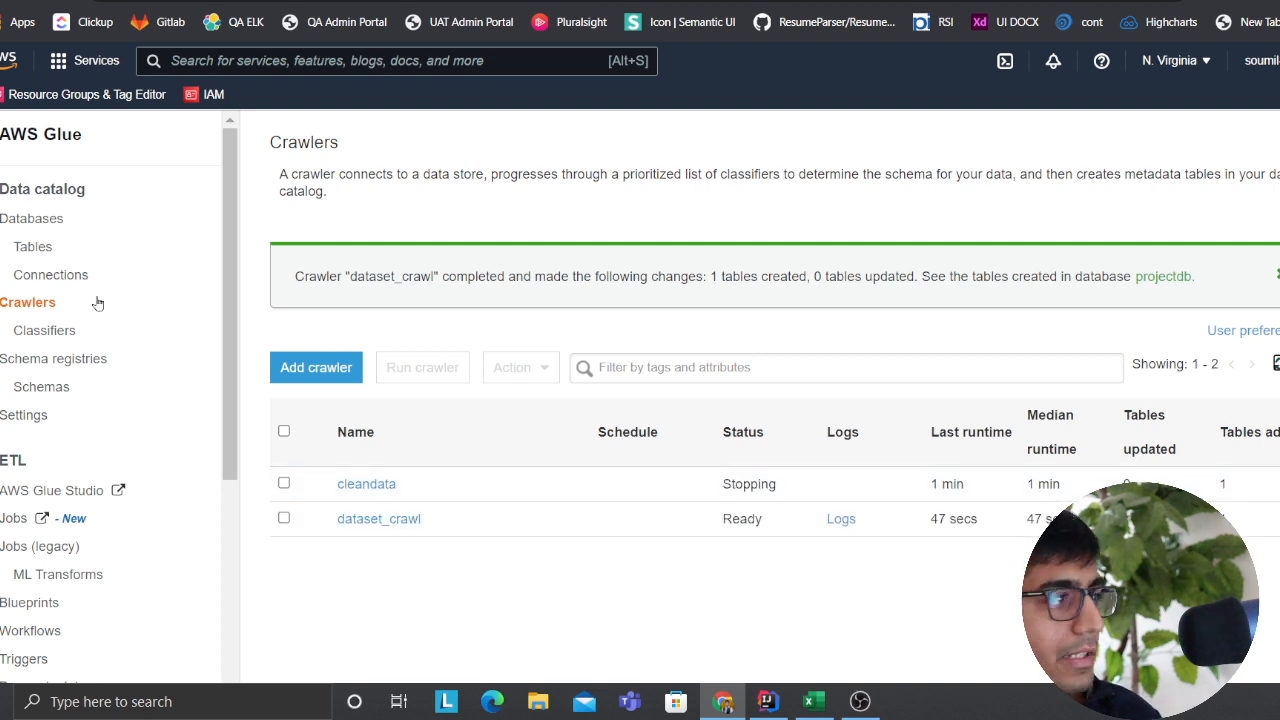
{"action": "left_click", "coordinate": [44, 248]}
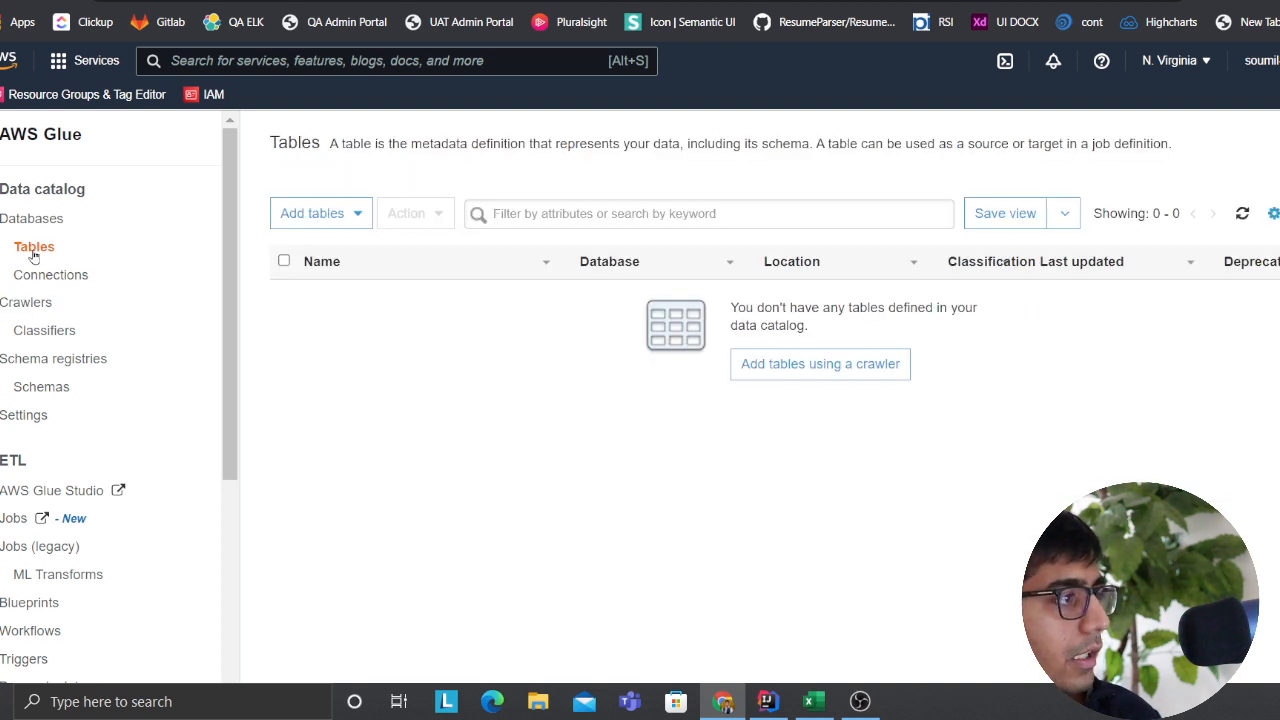
{"action": "left_click", "coordinate": [30, 250]}
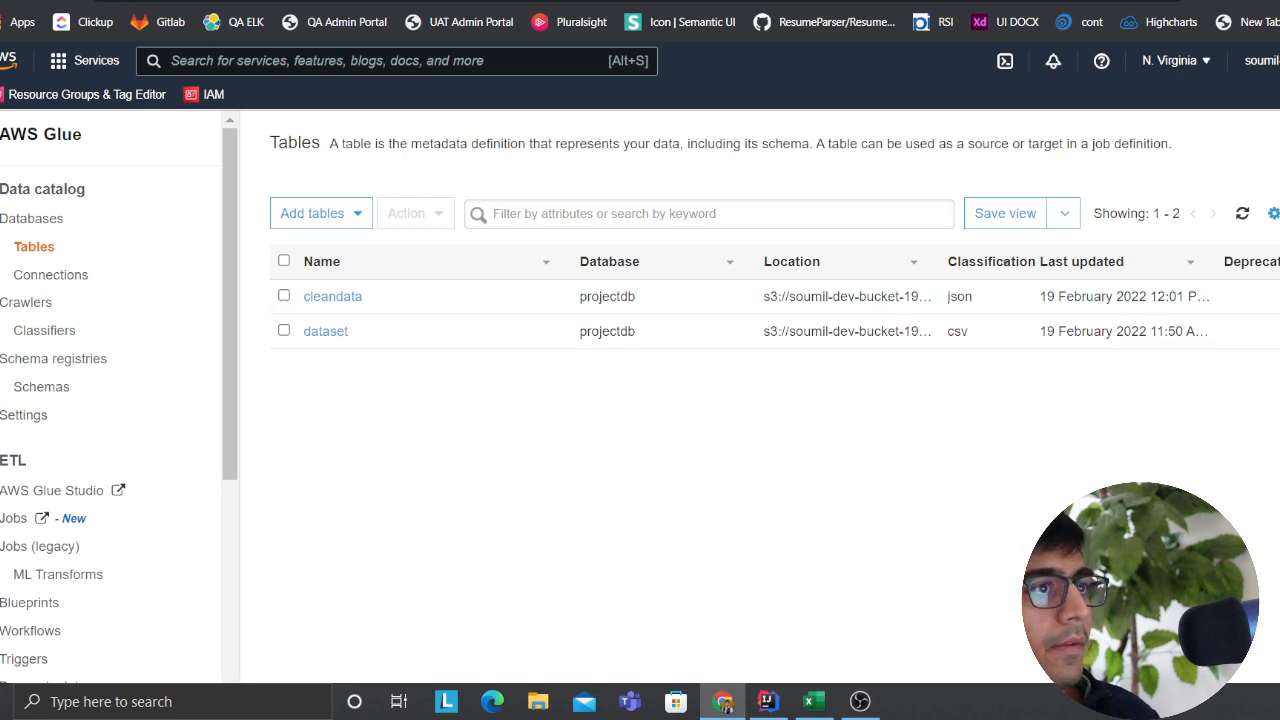
- Switch to the Athena query editor, refresh the projectdb table list and preview the cleandata table
{"action": "left_click", "coordinate": [310, 1]}
{"action": "scroll", "coordinate": [312, 303], "scroll_direction": "up", "scroll_amount": 2}
{"action": "left_click", "coordinate": [306, 236]}
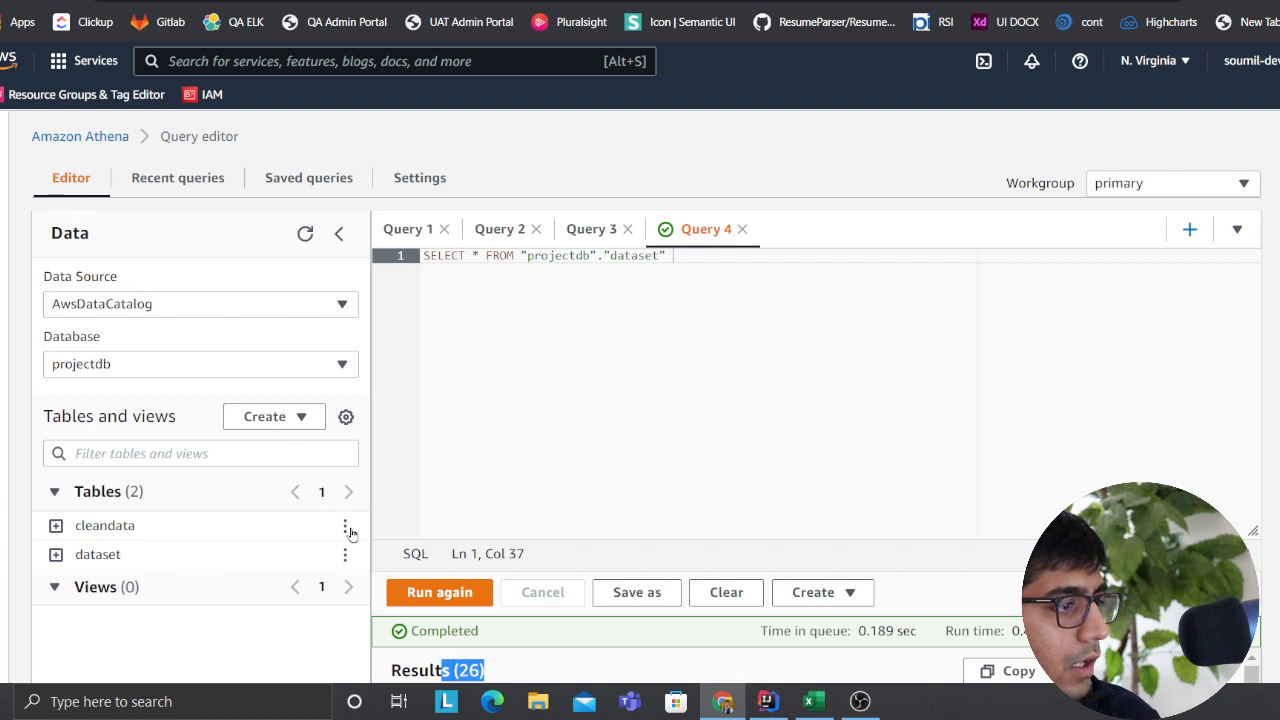
{"action": "left_click", "coordinate": [345, 526]}
{"action": "left_click", "coordinate": [405, 286]}
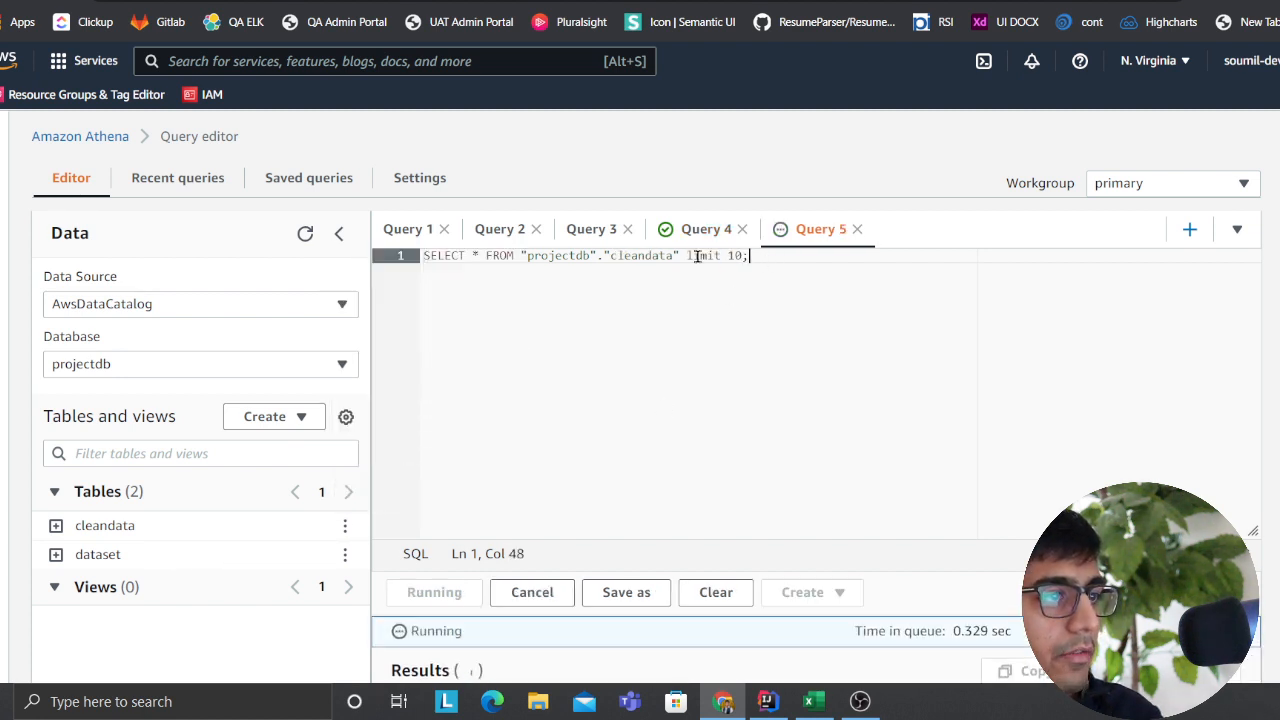
- Remove the limit 10 clause from the cleandata query, rerun it and examine the returned rows
{"action": "key", "text": "BackSpace"}
{"action": "key", "text": "BackSpace"}
{"action": "key", "text": "BackSpace"}
{"action": "left_click", "coordinate": [432, 603]}
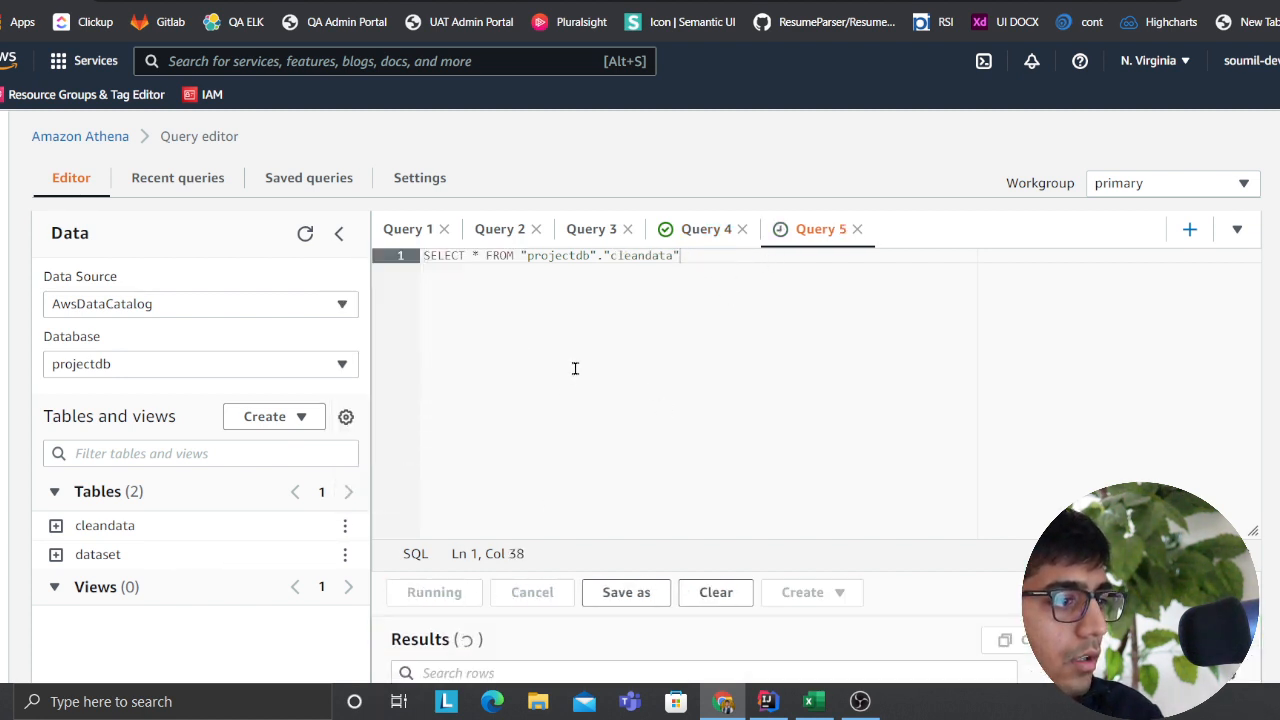
{"action": "scroll", "coordinate": [614, 357], "scroll_direction": "down", "scroll_amount": 1}
{"action": "scroll", "coordinate": [685, 308], "scroll_direction": "down", "scroll_amount": 4}
{"action": "scroll", "coordinate": [685, 308], "scroll_direction": "down", "scroll_amount": 4}
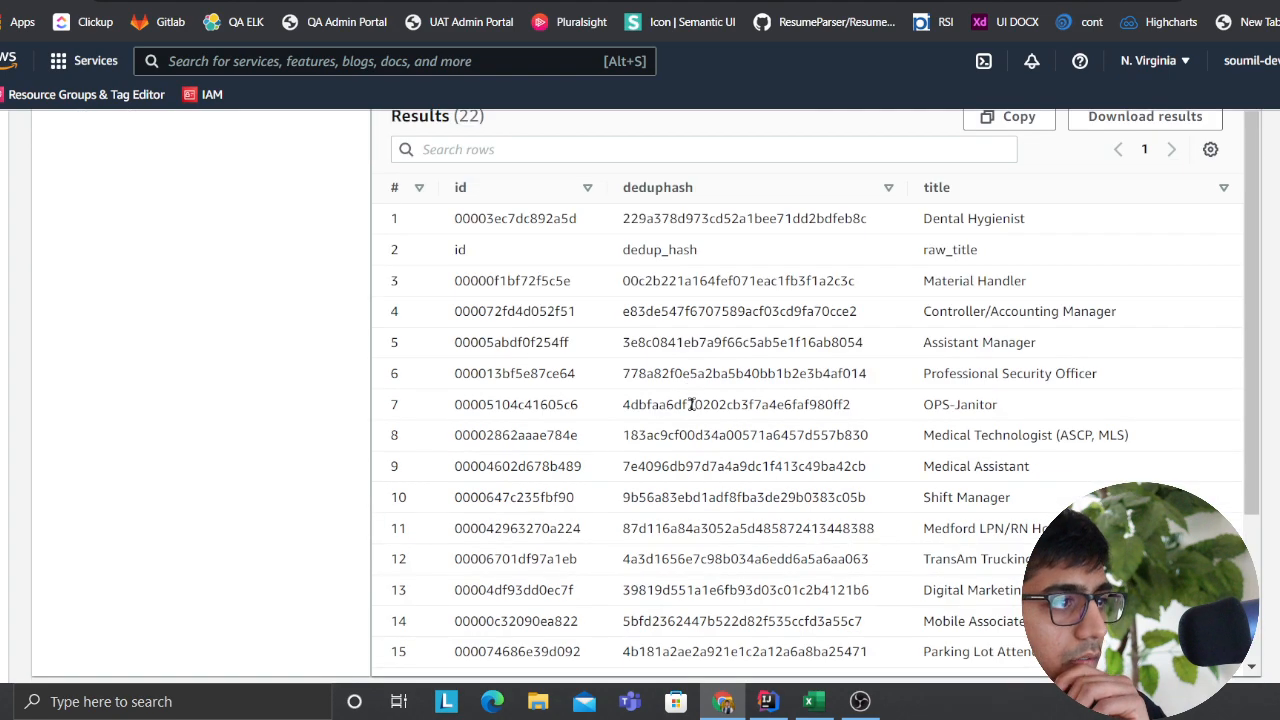
{"action": "scroll", "coordinate": [600, 420], "scroll_direction": "up", "scroll_amount": 3}
{"action": "scroll", "coordinate": [555, 375], "scroll_direction": "up", "scroll_amount": 4}
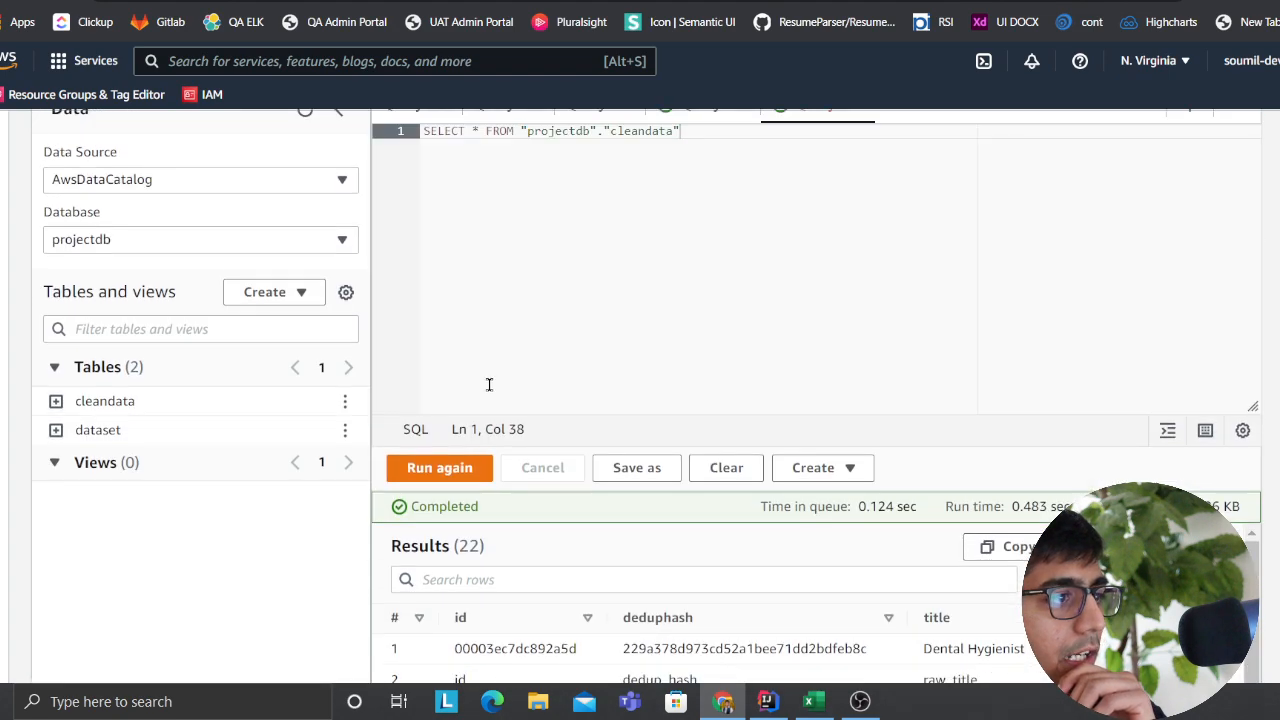
{"action": "scroll", "coordinate": [560, 557], "scroll_direction": "down", "scroll_amount": 6}
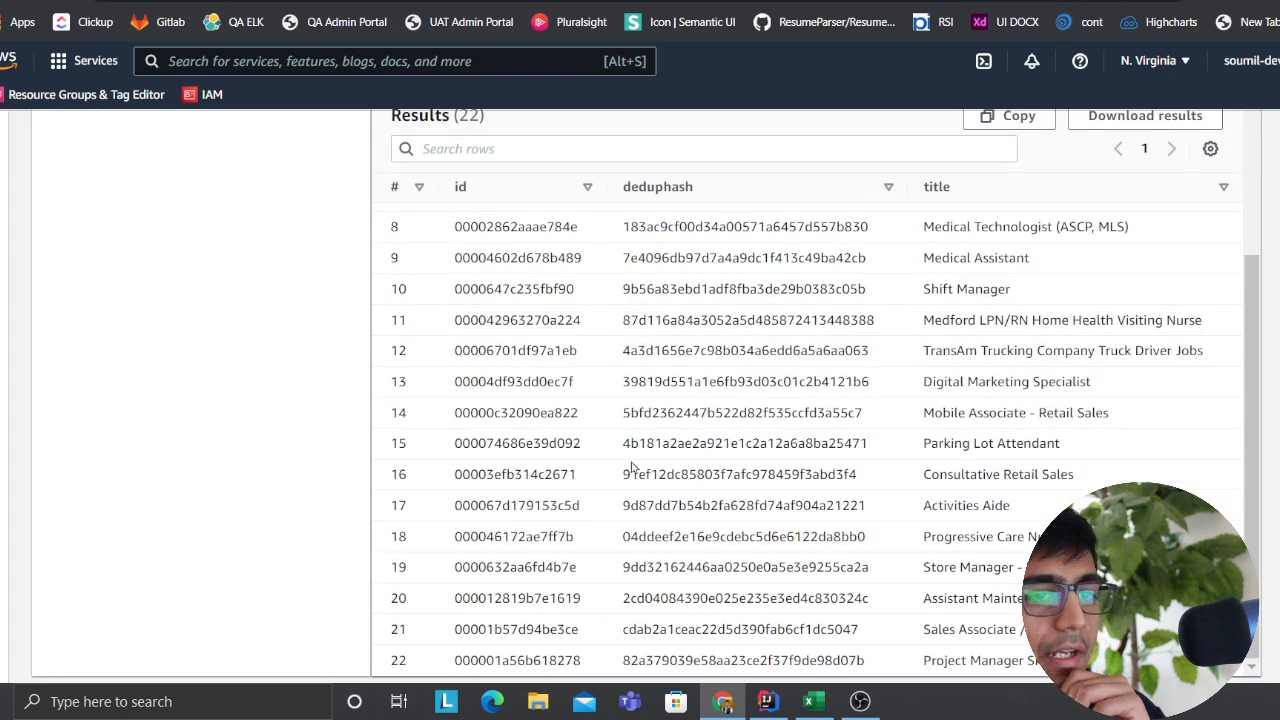